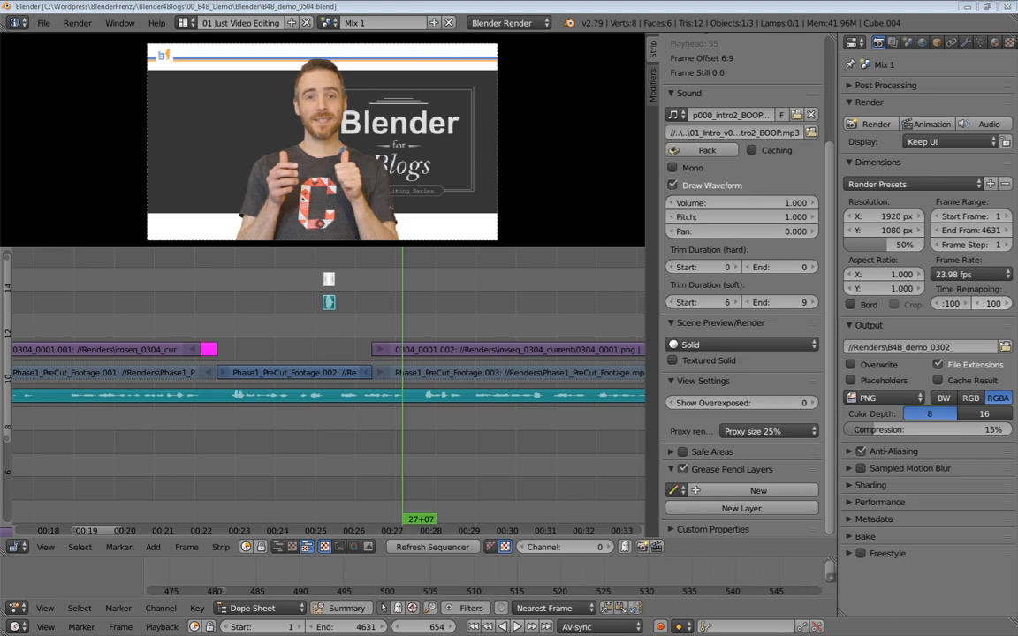
# Play back and scrub the wipe transition from the keyed shot to the original footage, from about 21 seconds
pyautogui.click(144, 309)
pyautogui.hotkey('alt', 'a')
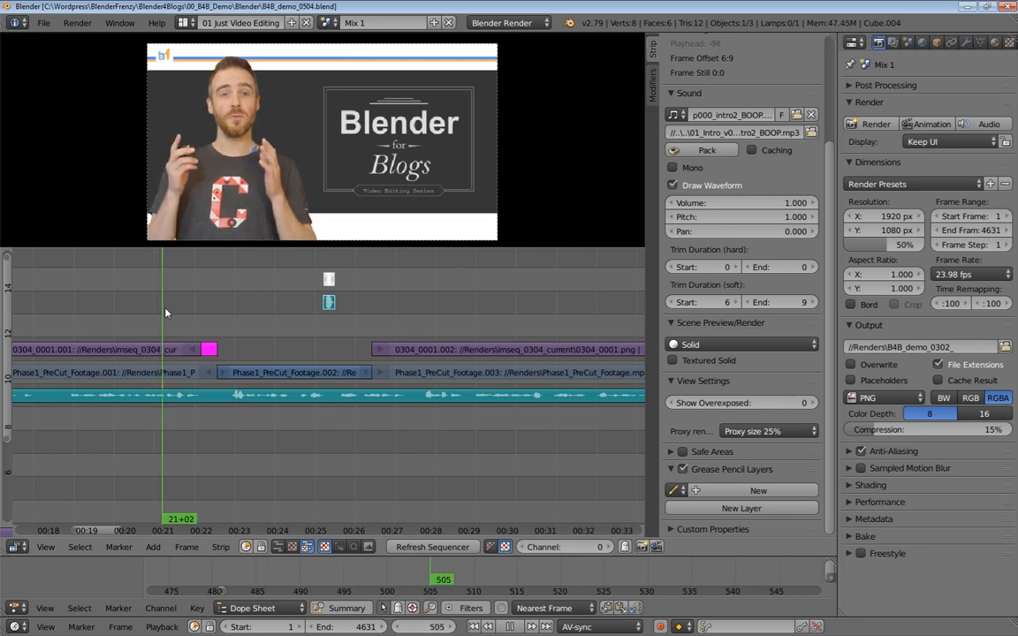
pyautogui.hotkey('alt', 'a')
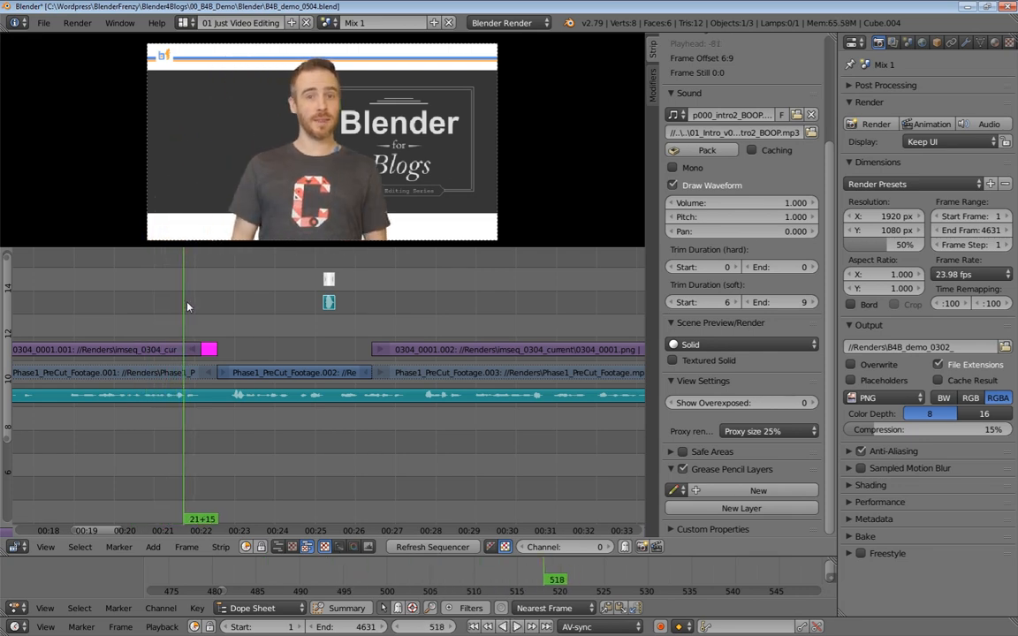
pyautogui.hotkey('alt', 'a')
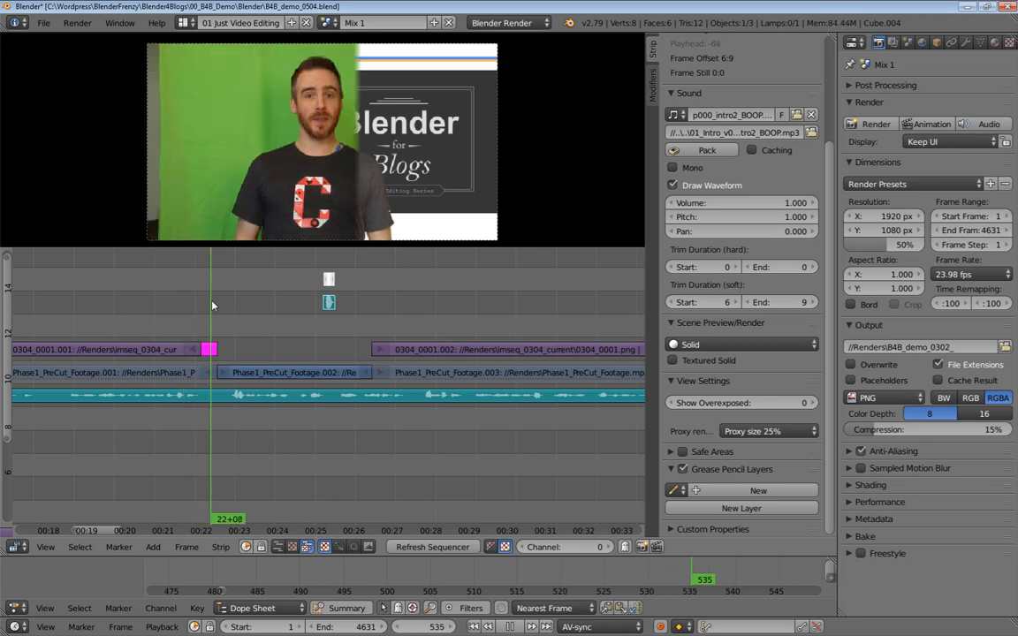
pyautogui.click(177, 323)
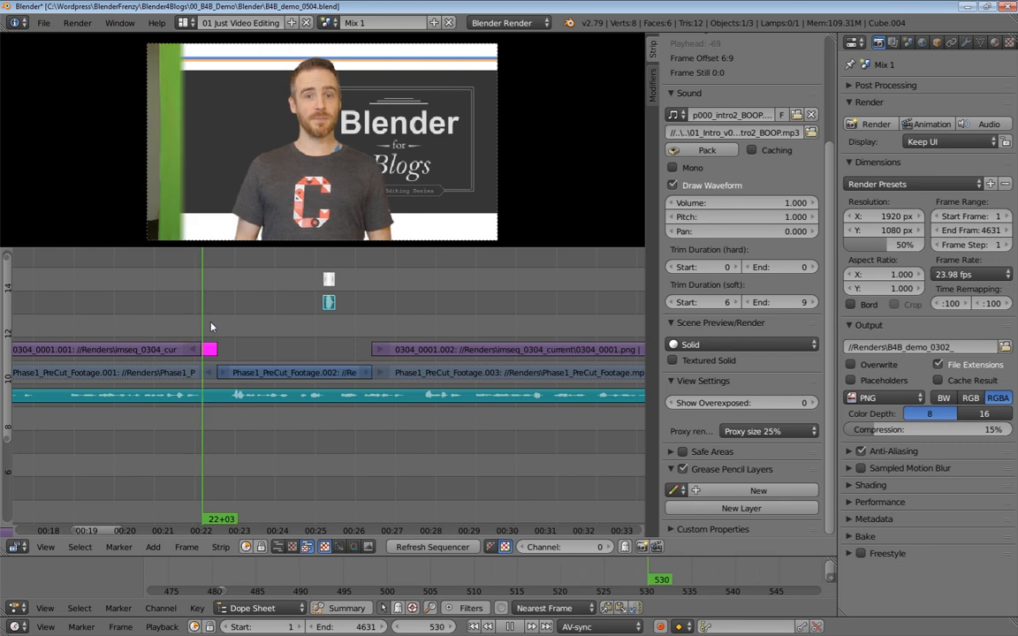
# Select the Phase1_PreCut_Footage.002 strip and play the sequence through the white BOOP flash at about 25 seconds
pyautogui.click(269, 373)
pyautogui.hotkey('alt', 'a')
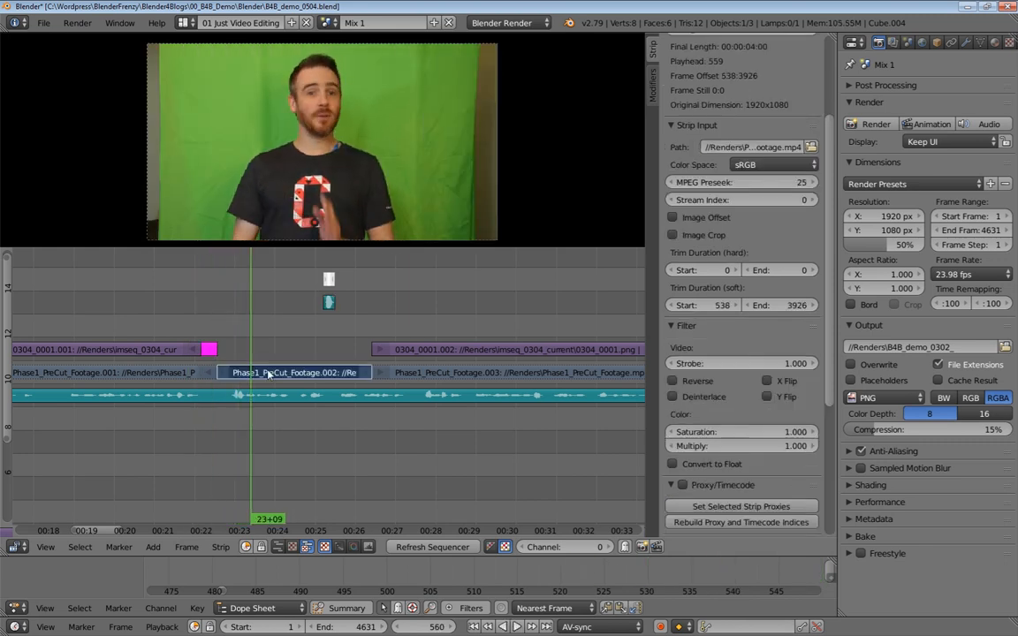
pyautogui.hotkey('alt', 'a')
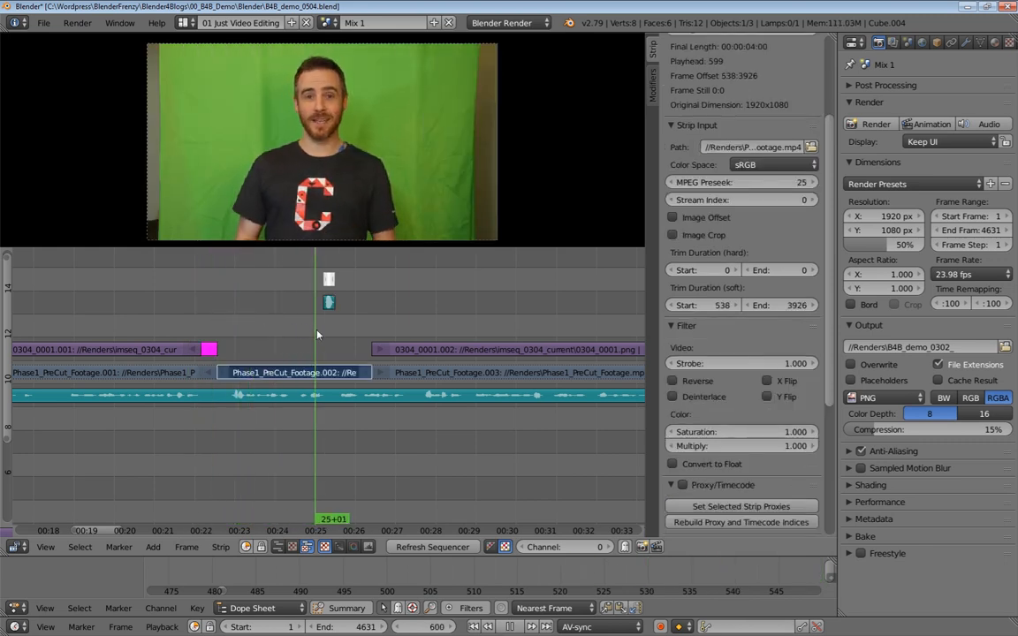
pyautogui.hotkey('alt', 'a')
pyautogui.hotkey('alt', 'a')
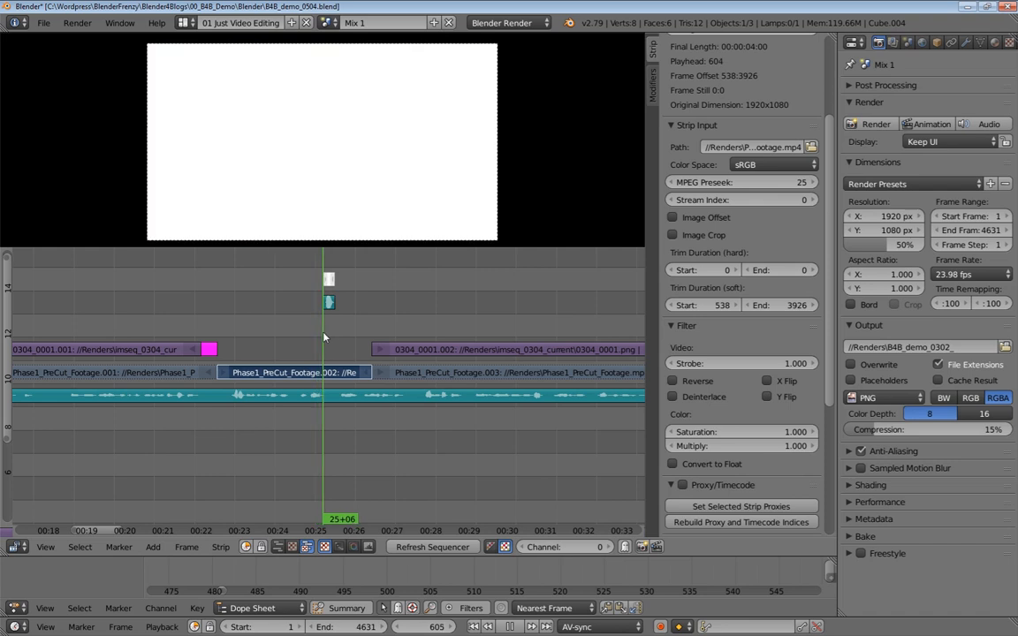
pyautogui.hotkey('alt', 'a')
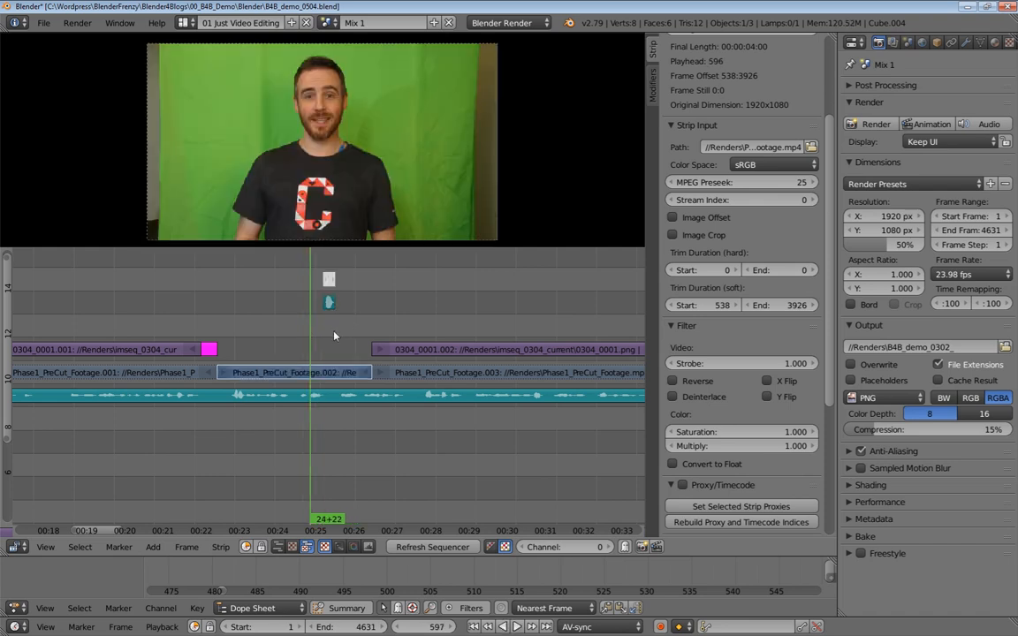
# Step to frame 609 to inspect the footage beneath the muted BOOP strips, and unmute those strips
pyautogui.press('Up')
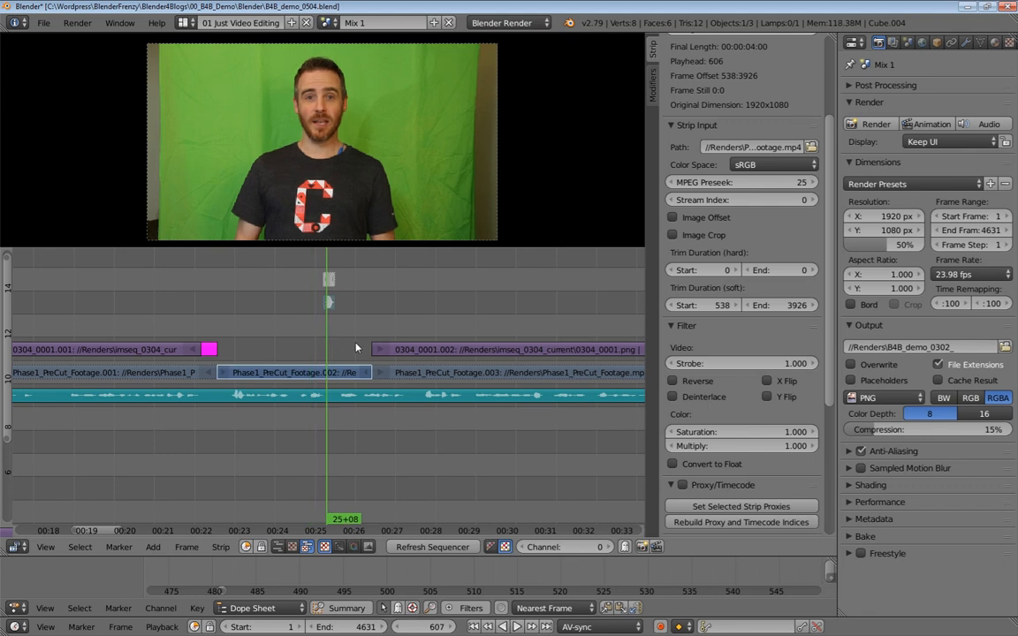
pyautogui.press('Right')
pyautogui.press('Right')
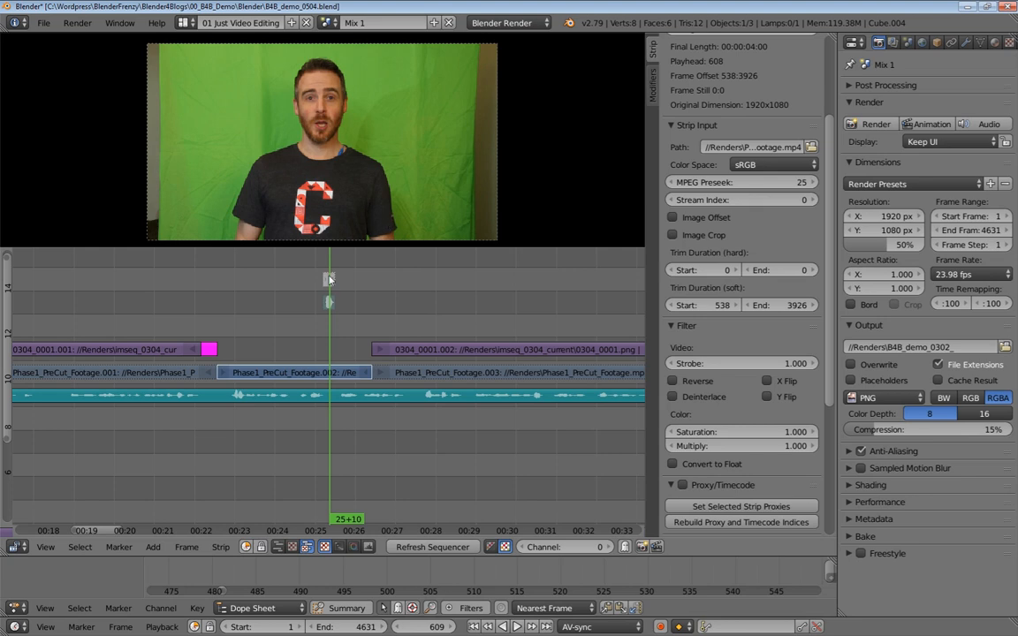
pyautogui.hotkey('alt', 'h')
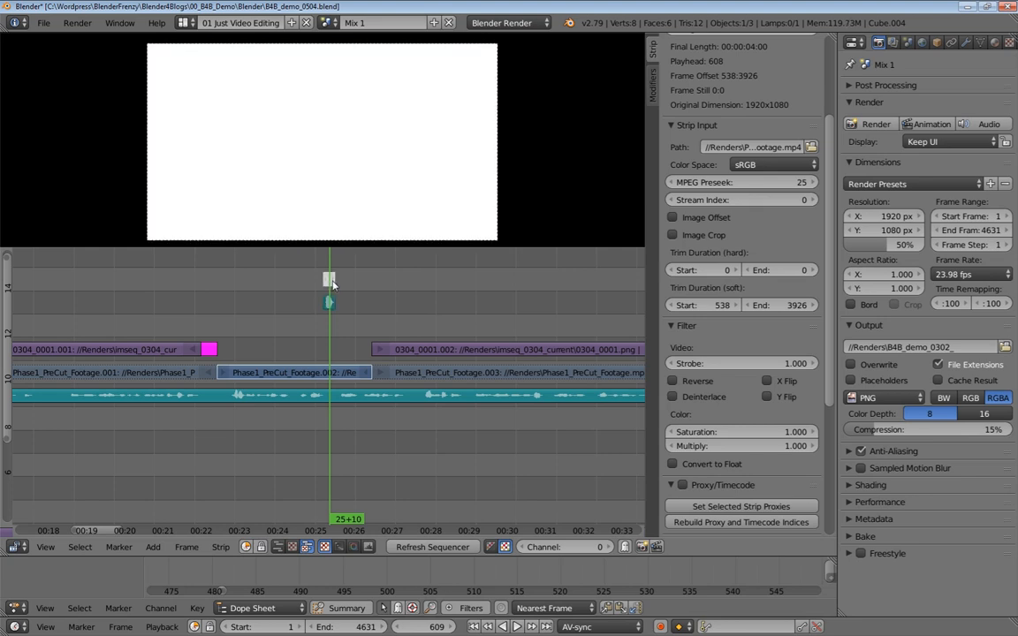
# Replay the section containing the unmuted BOOP colour and sound strips
pyautogui.click(315, 275)
pyautogui.hotkey('alt', 'a')
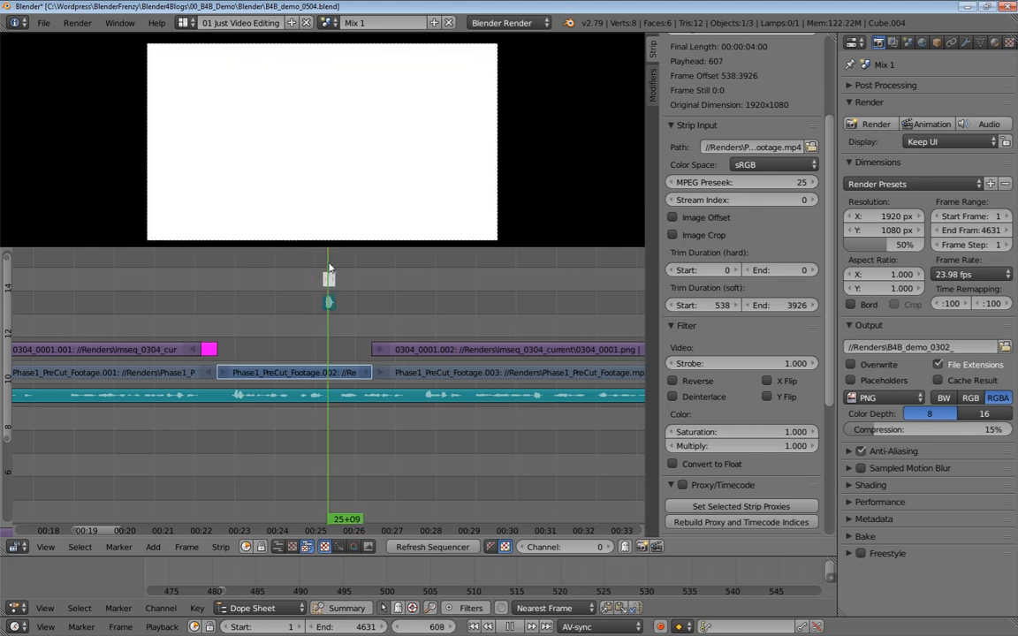
pyautogui.press('Escape')
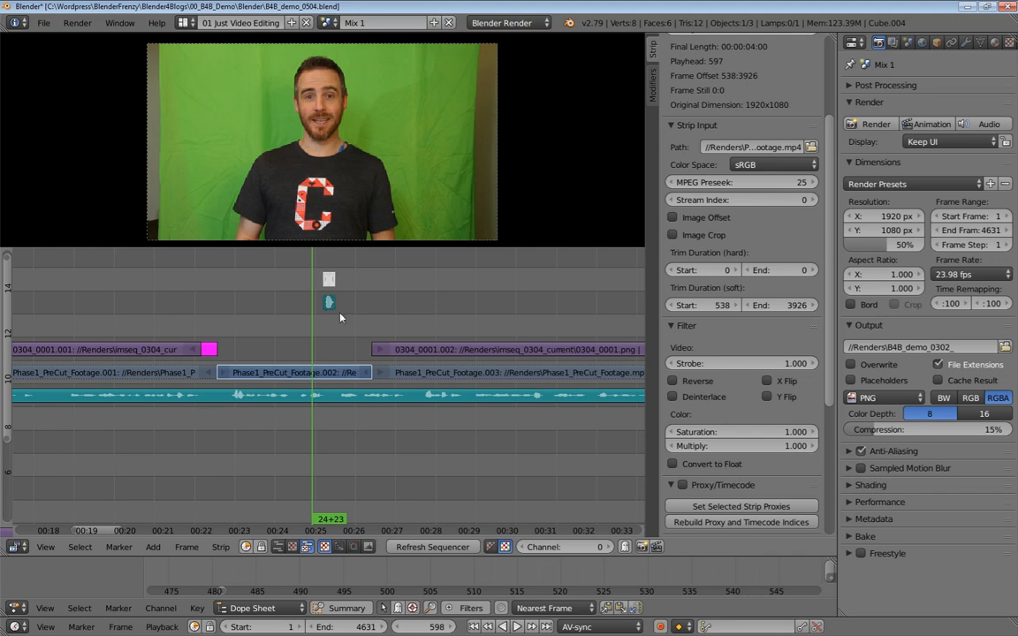
pyautogui.hotkey('alt', 'a')
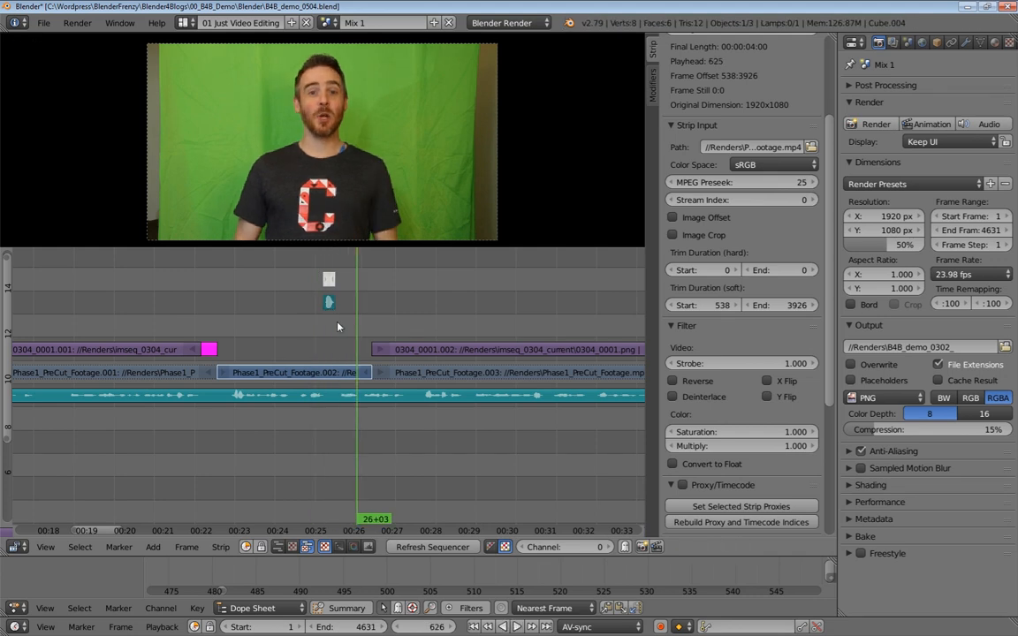
# Select the BOOP sound strip and play the bleep from just before its start at 25+06
pyautogui.moveTo(337, 322); pyautogui.dragTo(366, 341, button='middle')
pyautogui.moveTo(366, 341); pyautogui.dragTo(377, 370, button='middle')
pyautogui.rightClick(349, 325)
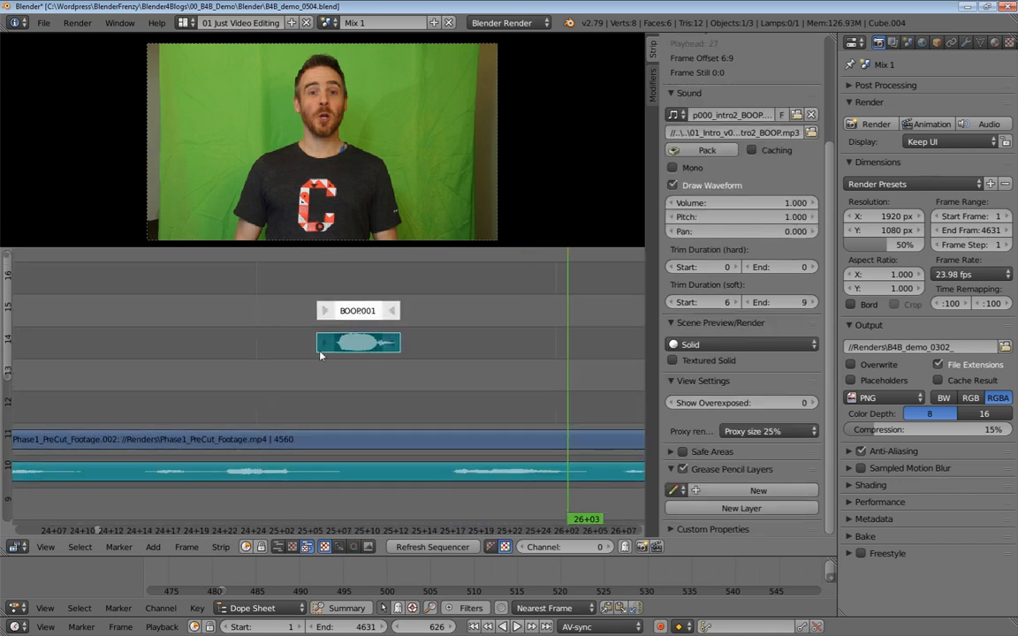
pyautogui.click(316, 346)
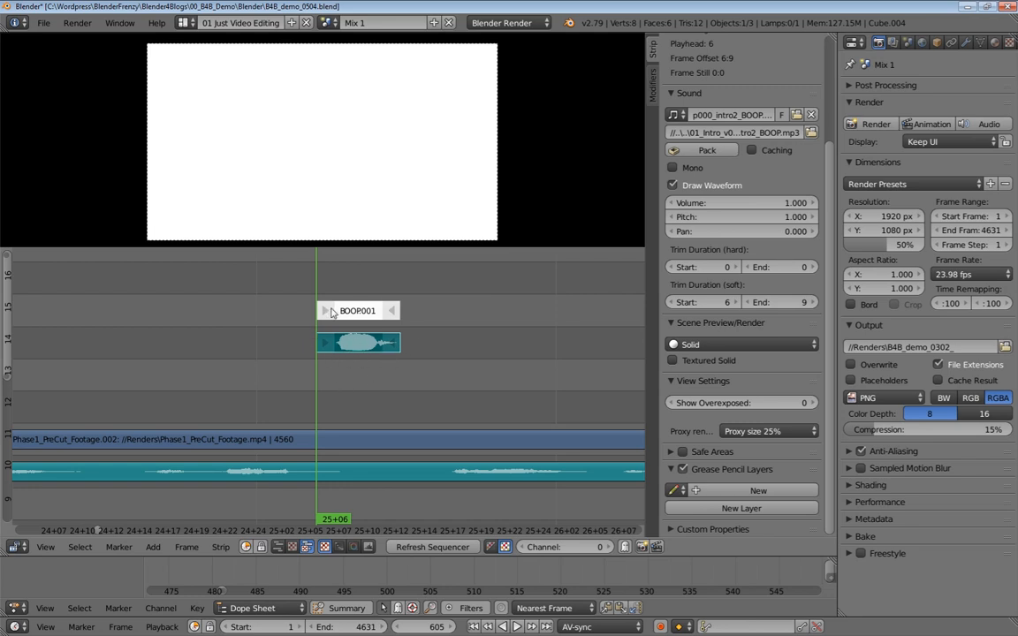
pyautogui.hotkey('alt', 'a')
pyautogui.hotkey('alt', 'a')
pyautogui.moveTo(302, 268)
pyautogui.mouseDown()
pyautogui.moveTo(292, 267)
pyautogui.moveTo(367, 275)
pyautogui.moveTo(309, 275)
pyautogui.mouseUp()
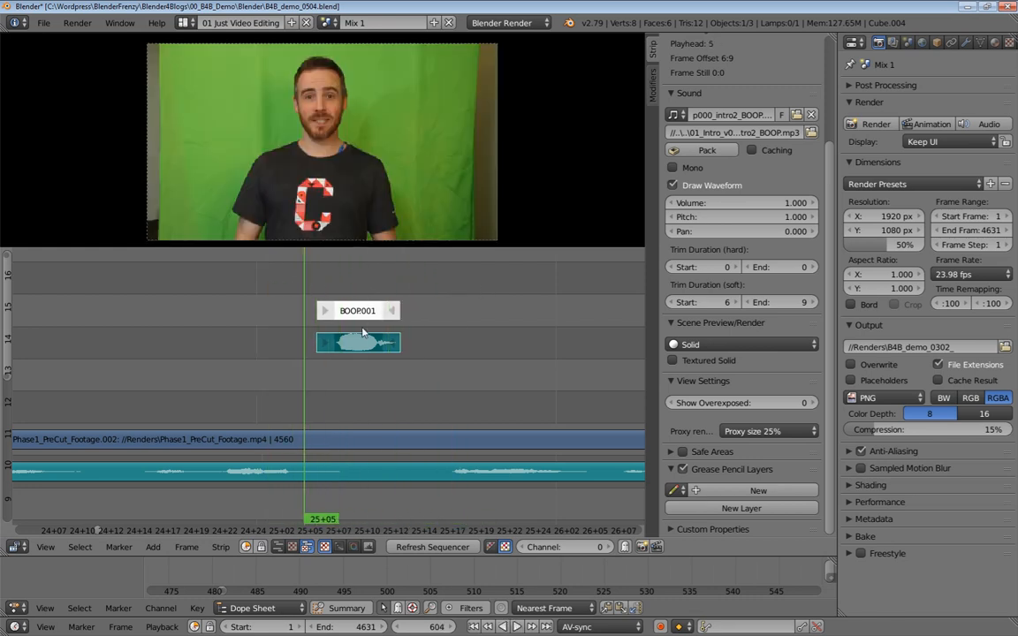
pyautogui.hotkey('alt', 'a')
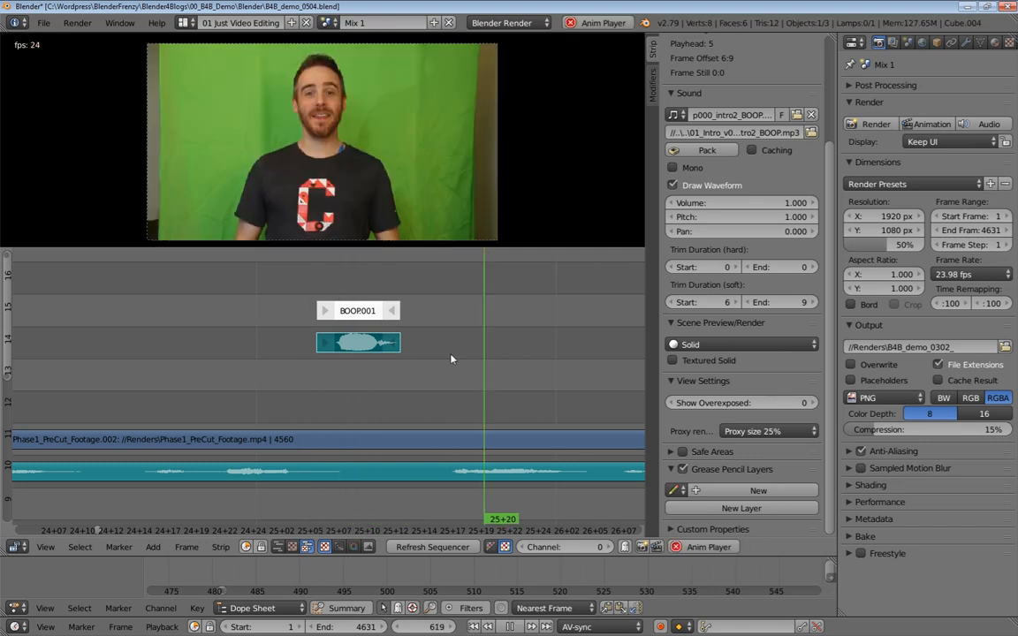
# Move the playhead to 25+09 and mute the white BOOP colour strip
pyautogui.scroll(-5, 498, 362)
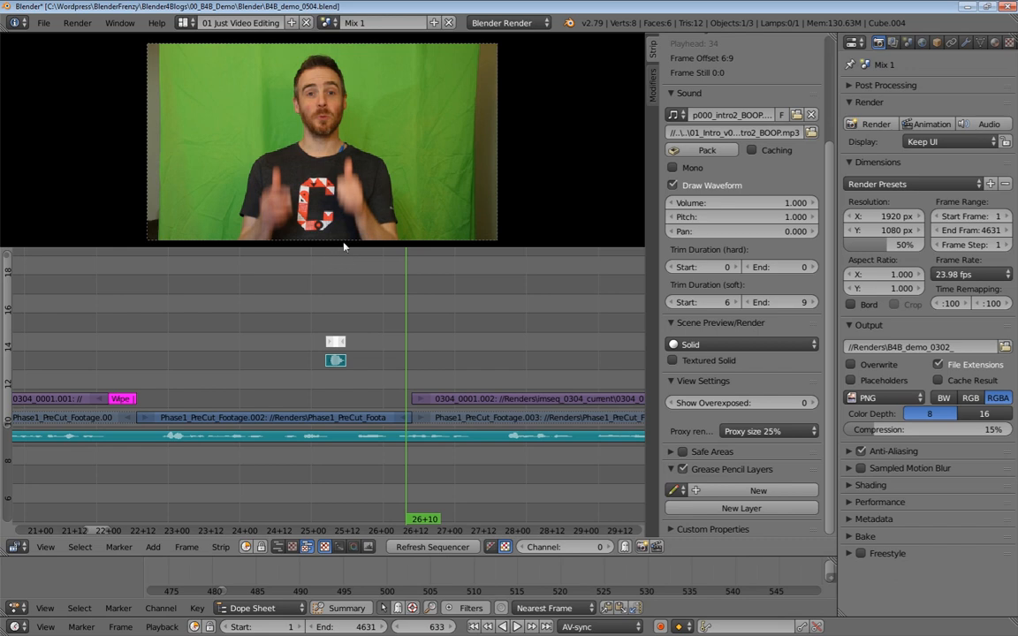
pyautogui.click(334, 330)
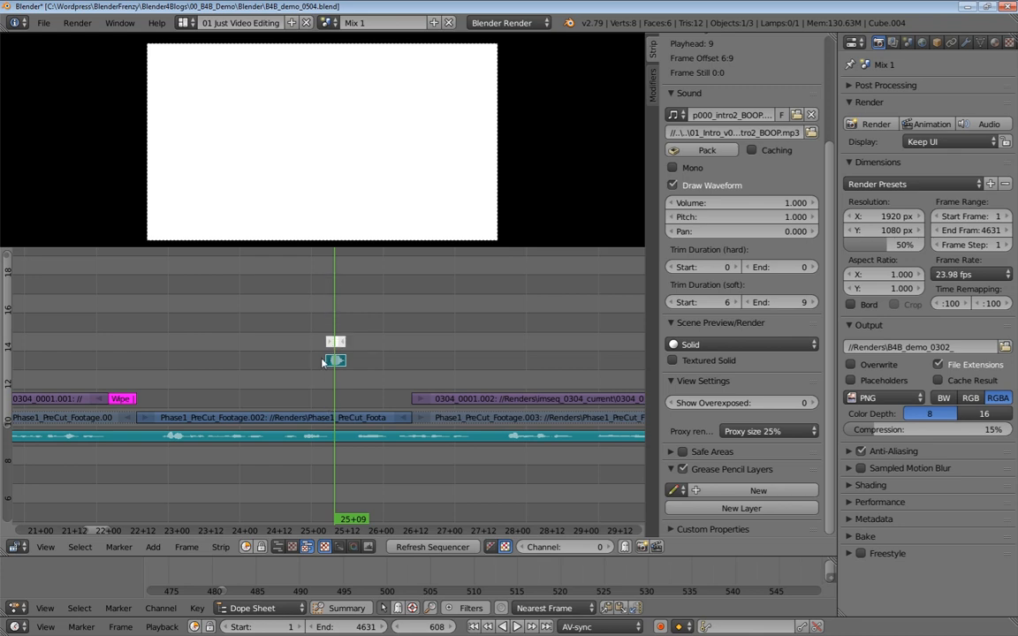
pyautogui.moveTo(350, 487); pyautogui.dragTo(351, 406, button='middle')
pyautogui.rightClick(338, 300)
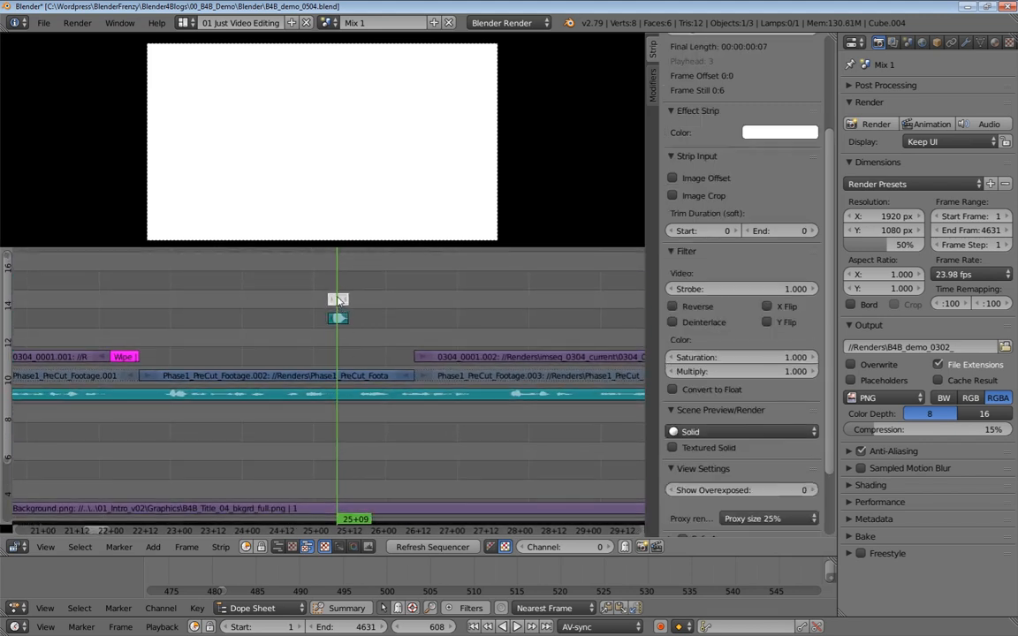
pyautogui.press('h')
# Mute the Phase1_PreCut_Footage.002 strip to expose the title background beneath it
pyautogui.rightClick(354, 377)
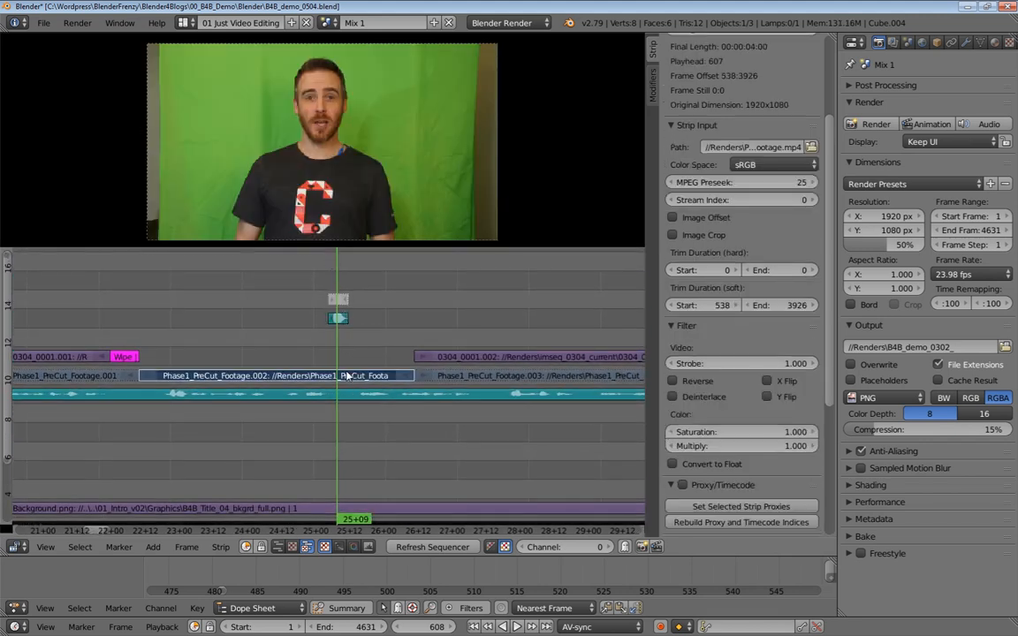
pyautogui.rightClick(337, 319)
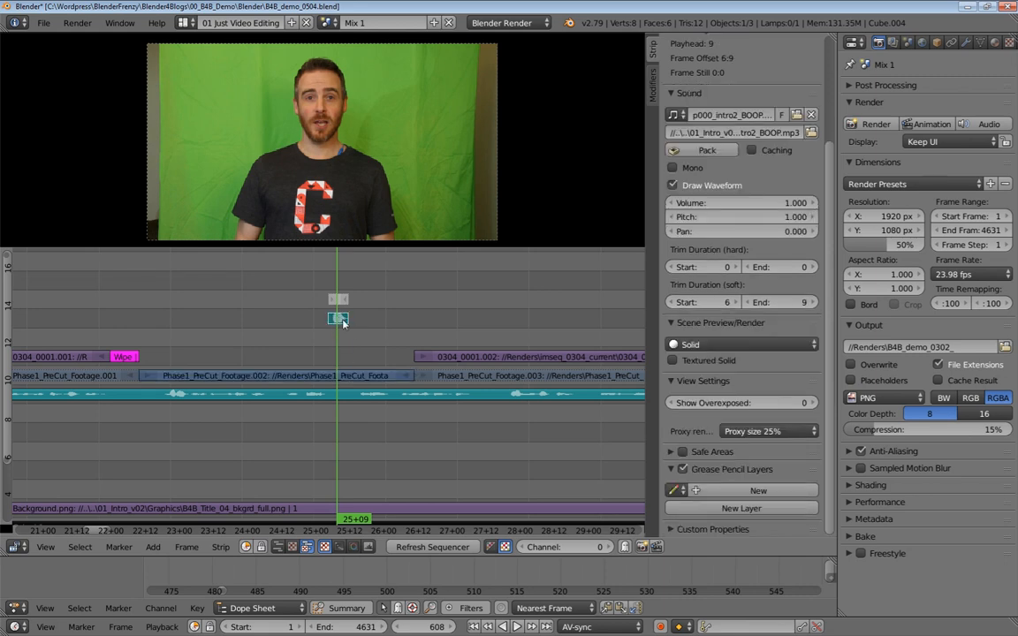
pyautogui.rightClick(352, 377)
pyautogui.moveTo(353, 373); pyautogui.dragTo(351, 273, button='middle')
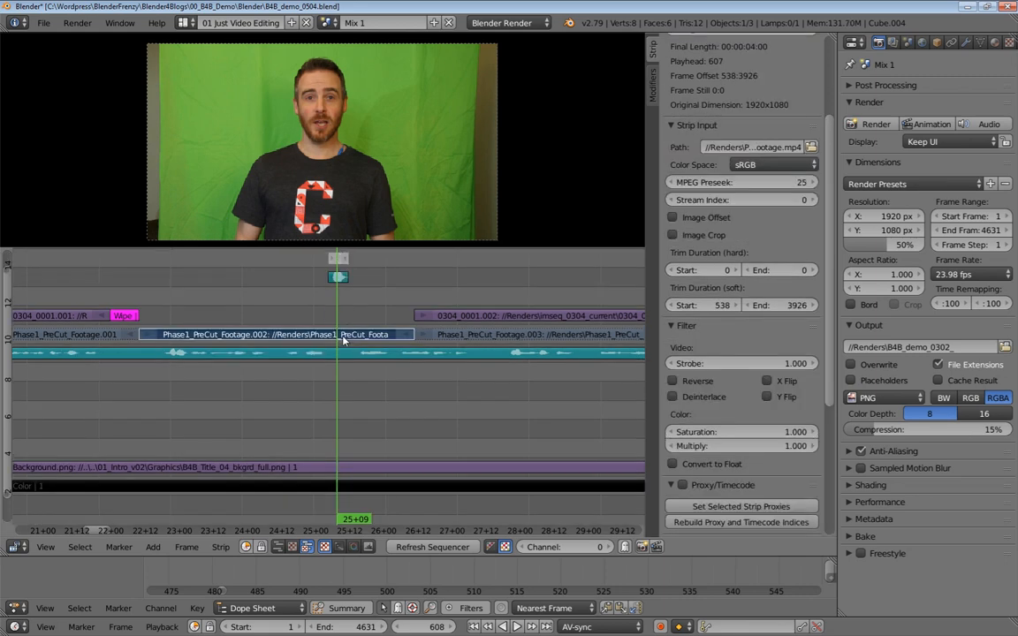
pyautogui.press('h')
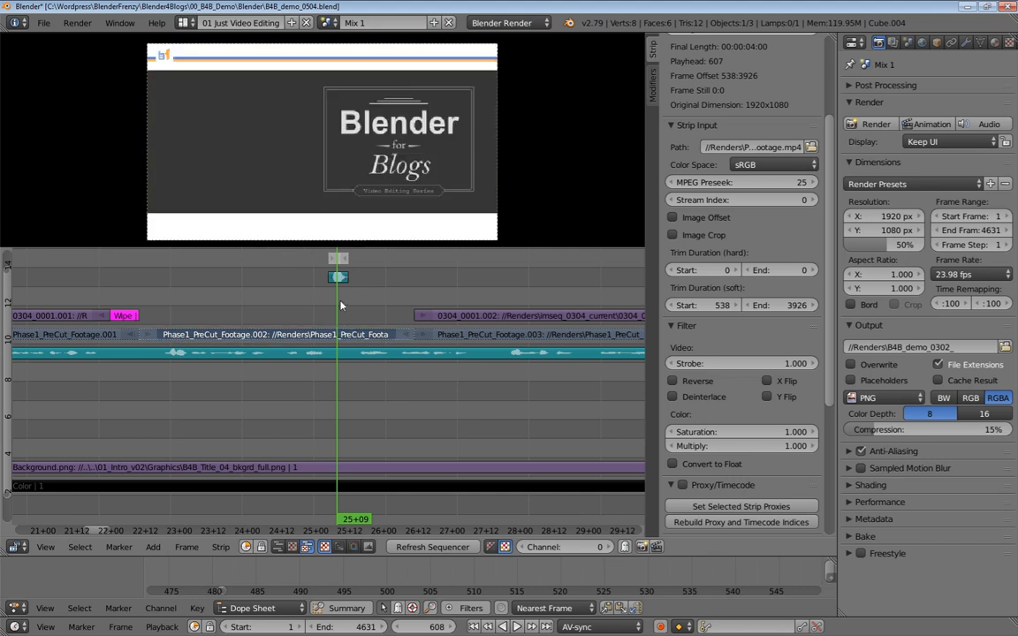
# Check the background image strip, and unmute the Phase1_PreCut_Footage.002 strip and the white BOOP colour strip
pyautogui.rightClick(352, 467)
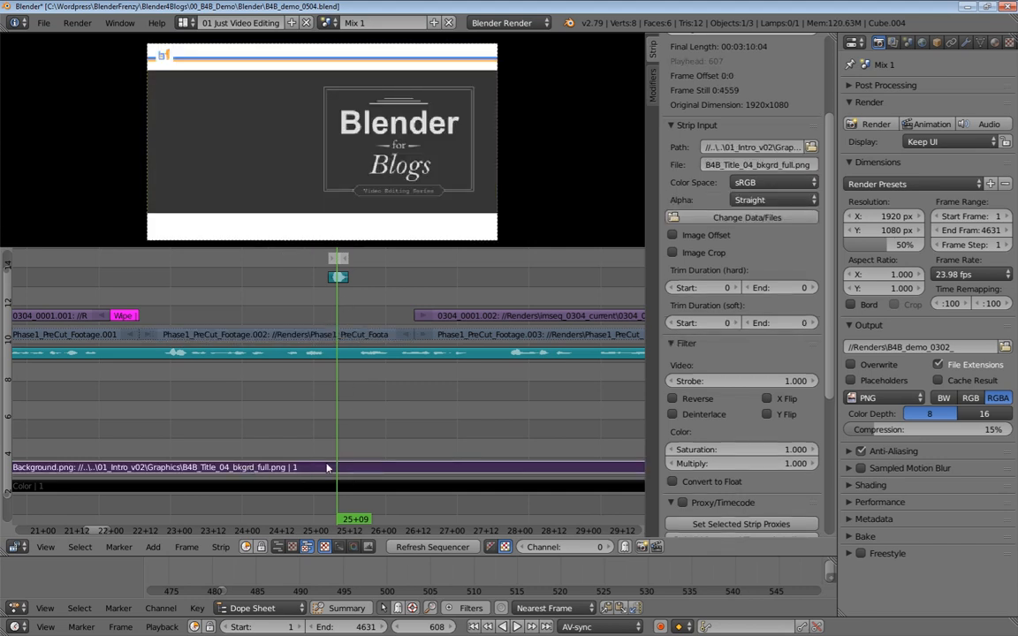
pyautogui.moveTo(341, 303); pyautogui.dragTo(343, 360, button='middle')
pyautogui.moveTo(337, 431); pyautogui.dragTo(301, 362, button='middle')
pyautogui.rightClick(341, 380)
pyautogui.hotkey('alt', 'h')
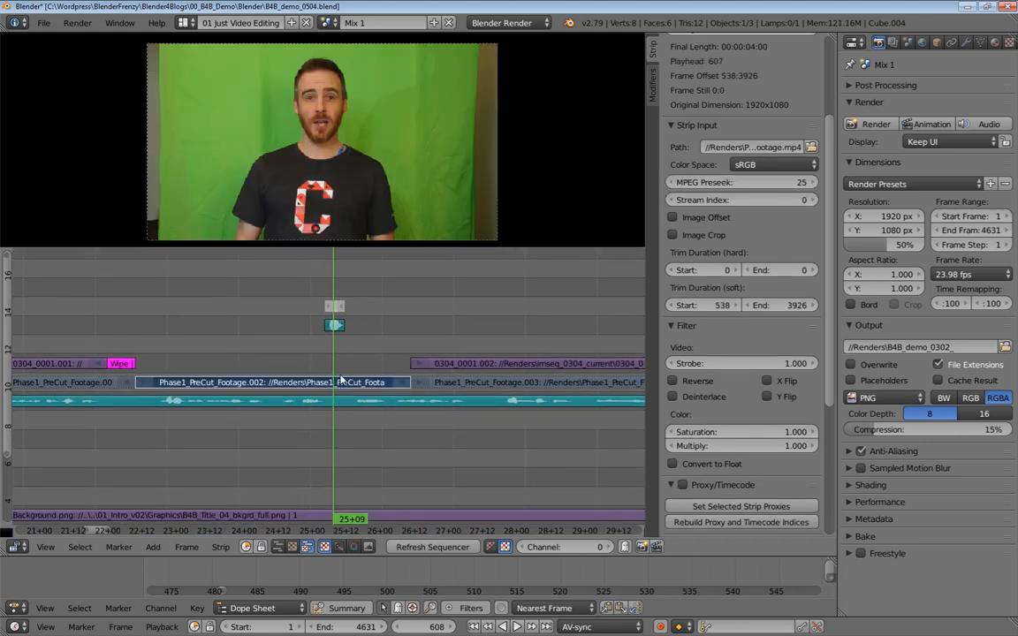
pyautogui.rightClick(339, 307)
pyautogui.hotkey('alt', 'h')
# Scrub the playhead past the BOOP strips to 25+21 and switch to the Markings scene
pyautogui.moveTo(365, 304); pyautogui.dragTo(325, 323, button='middle')
pyautogui.moveTo(322, 321); pyautogui.dragTo(309, 324)
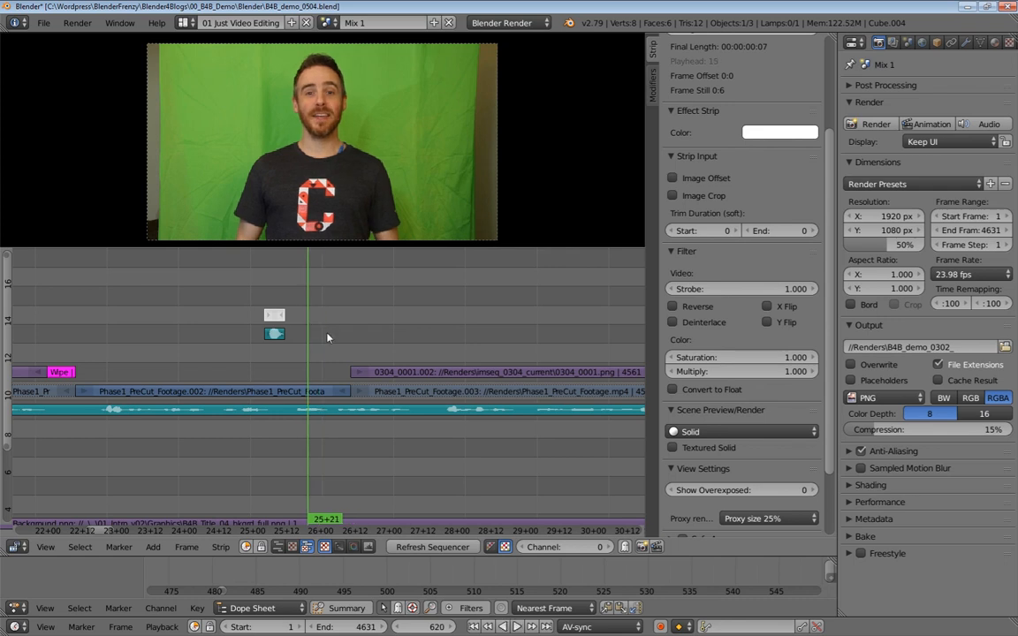
pyautogui.keyDown('ctrl'); pyautogui.moveTo(327, 338); pyautogui.dragTo(327, 354, button='middle'); pyautogui.keyUp('ctrl')
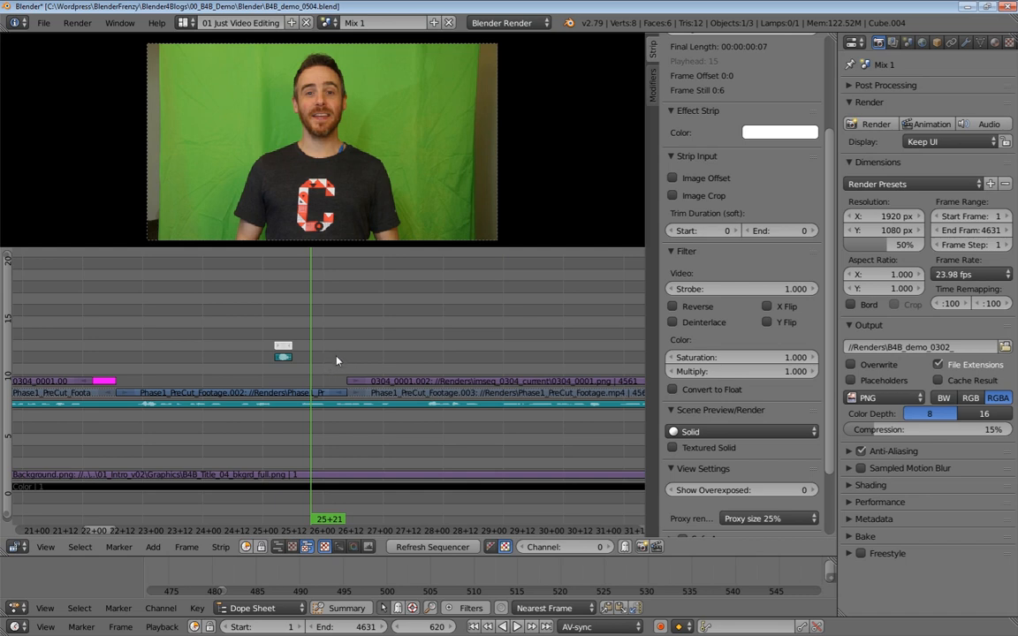
pyautogui.click(329, 22)
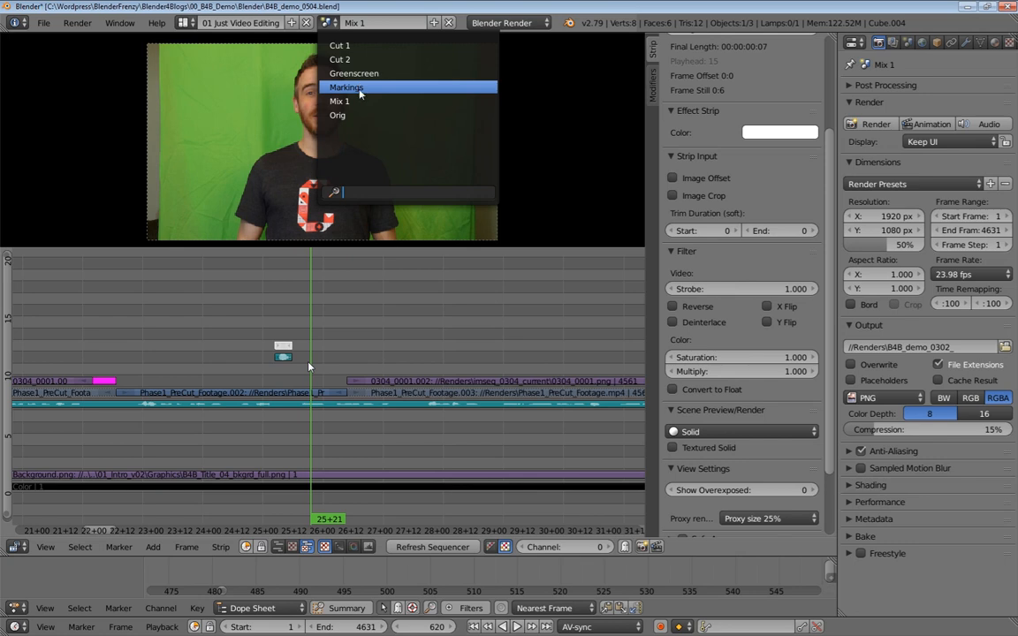
pyautogui.click(354, 87)
# Review the yellow marker strips by selecting the Text, Pictures, picture animation, bullet list and MoGraph strips in turn
pyautogui.keyDown('ctrl'); pyautogui.moveTo(495, 388); pyautogui.dragTo(309, 365, button='middle'); pyautogui.keyUp('ctrl')
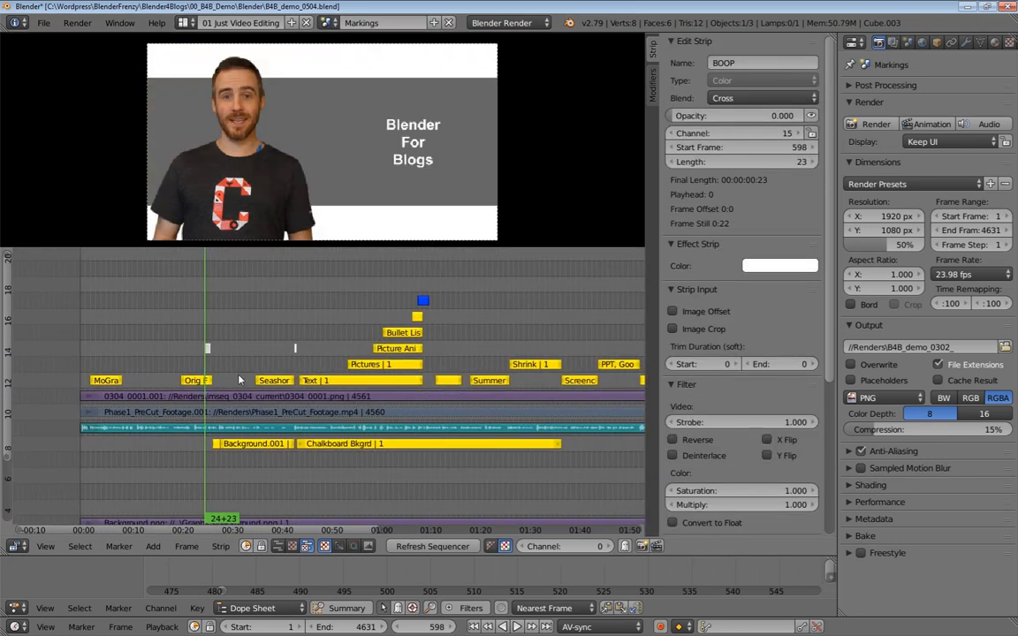
pyautogui.rightClick(334, 379)
pyautogui.rightClick(377, 363)
pyautogui.rightClick(390, 347)
pyautogui.rightClick(403, 332)
pyautogui.rightClick(448, 380)
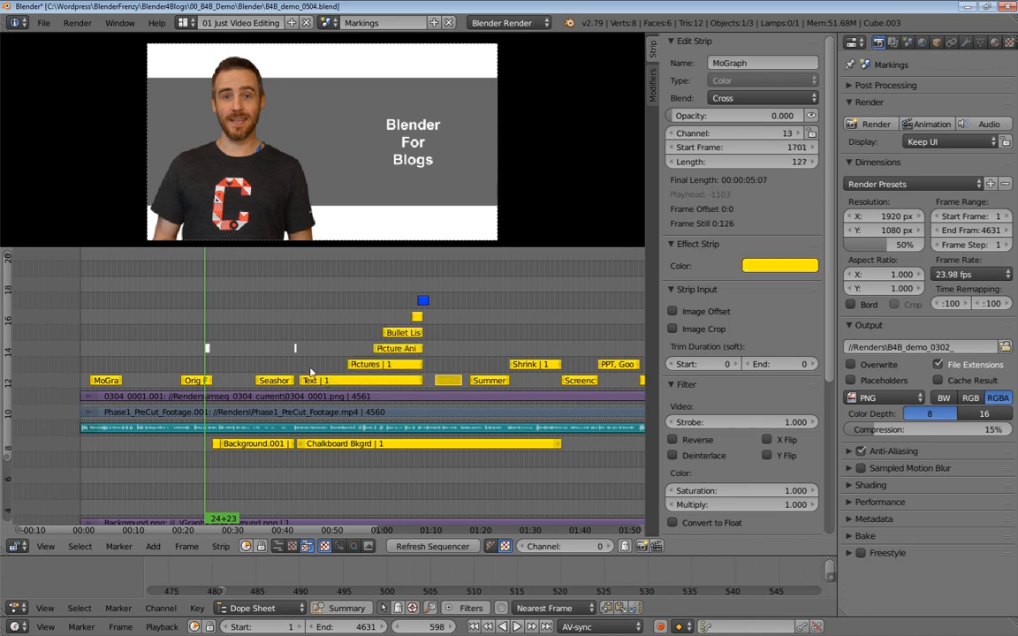
# Select the white BOOP marker strip above the Orig Footage marker and move the playhead to 25+13
pyautogui.scroll(3, 187, 370)
pyautogui.hotkey('shift', 'b')
pyautogui.moveTo(103, 325); pyautogui.dragTo(206, 461)
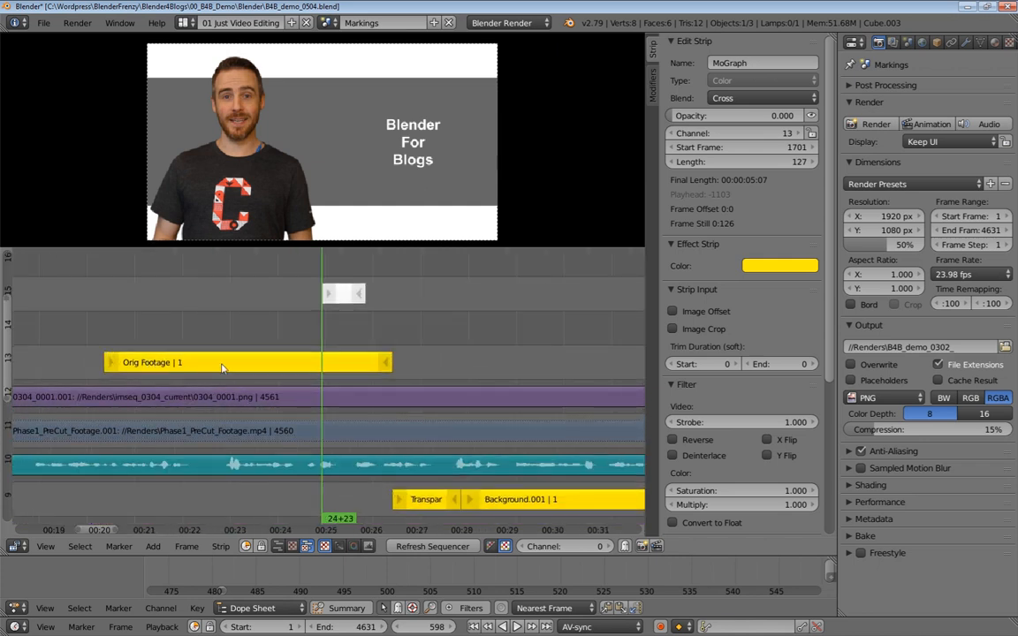
pyautogui.scroll(-1, 230, 364)
pyautogui.rightClick(336, 304)
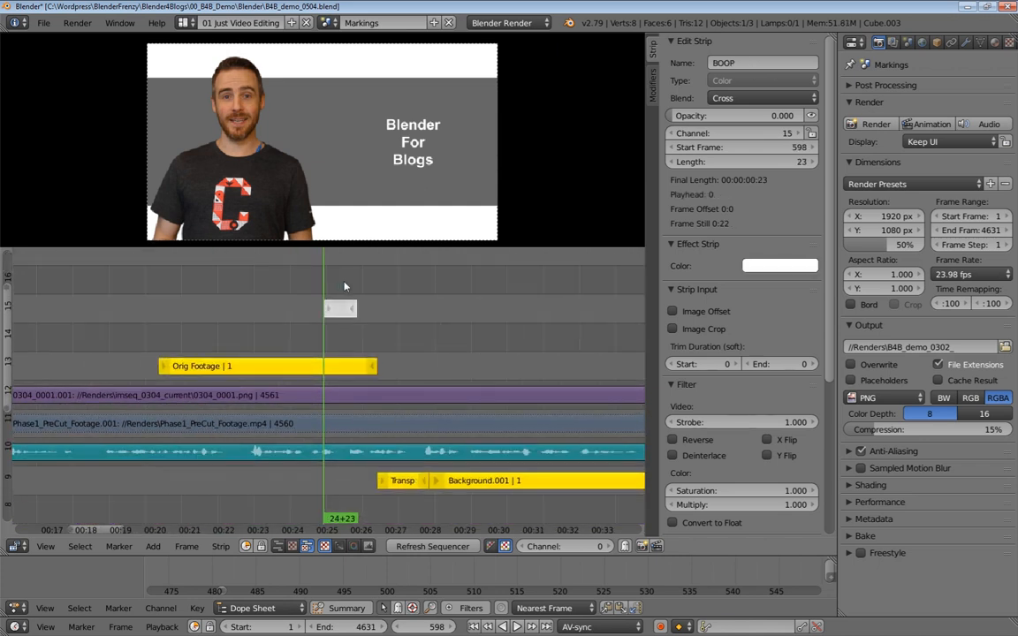
pyautogui.click(344, 290)
pyautogui.moveTo(415, 335); pyautogui.dragTo(325, 311, button='middle')
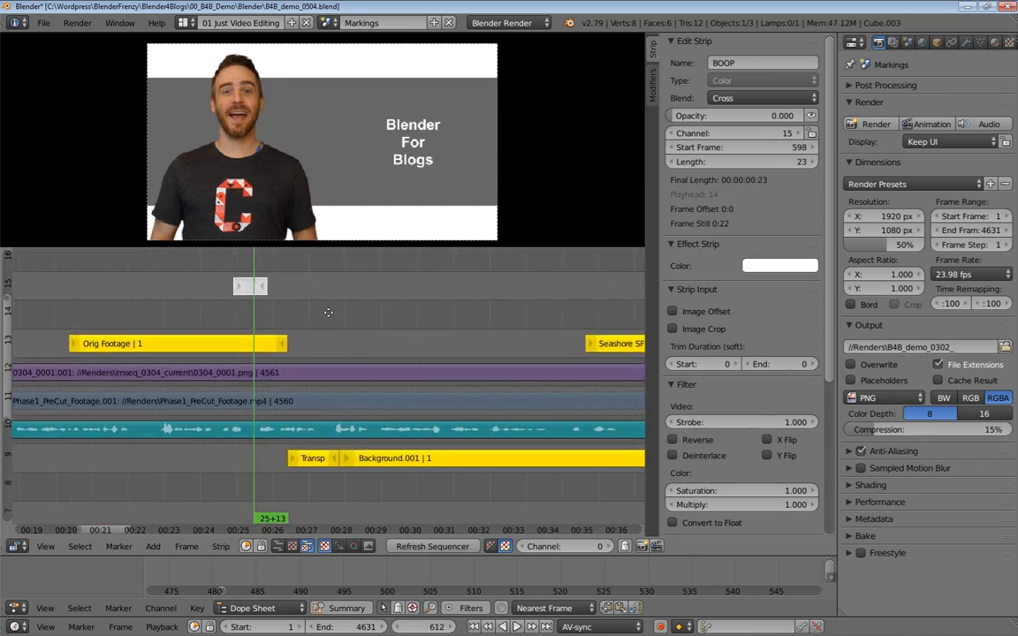
# Select the Transparency and Background.001 marker strips in turn, play the edit briefly and move the playhead to 29+06
pyautogui.moveTo(323, 328); pyautogui.dragTo(299, 486)
pyautogui.rightClick(314, 460)
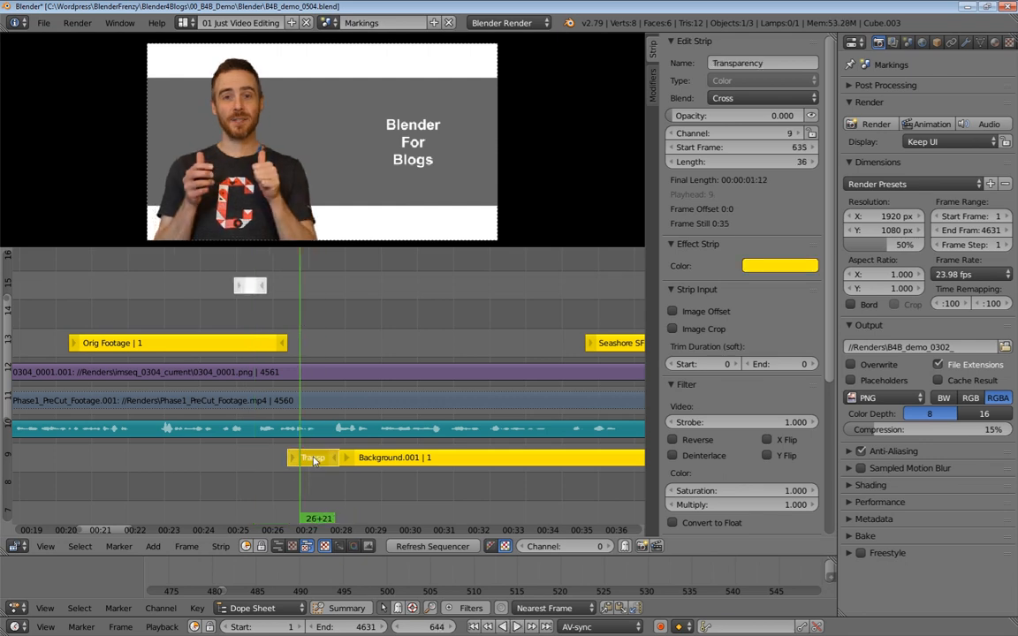
pyautogui.rightClick(414, 457)
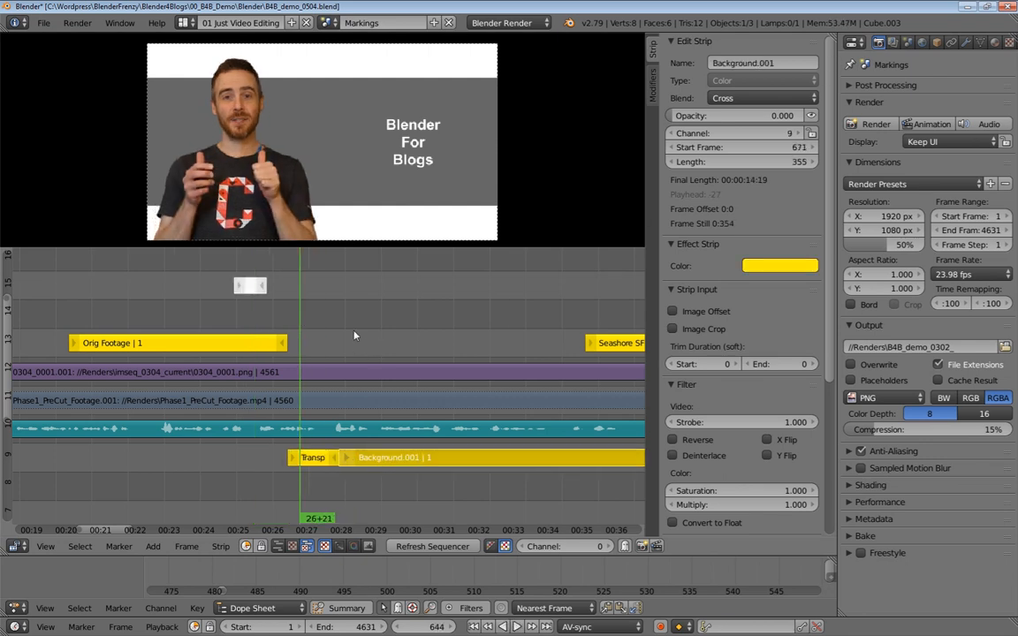
pyautogui.hotkey('alt', 'a')
pyautogui.hotkey('alt', 'a')
pyautogui.moveTo(398, 326); pyautogui.dragTo(383, 320)
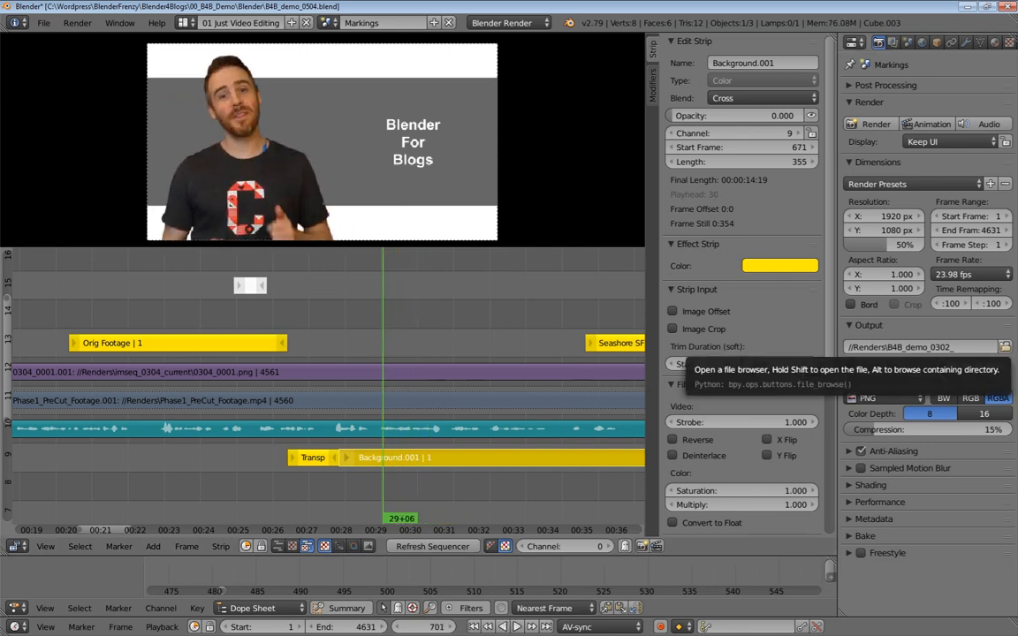
# Bring in the VLC window, play B4B_Intro.mp4 from 00:28 to 00:37, pause it and move the player off the screen
pyautogui.moveTo(1017, 154); pyautogui.dragTo(597, 96)
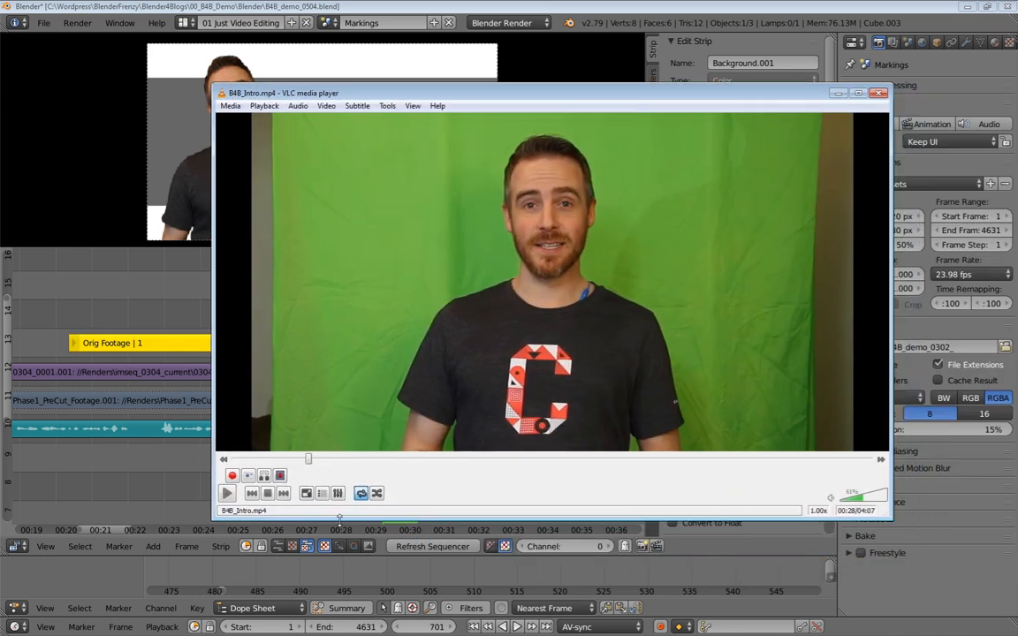
pyautogui.press('space')
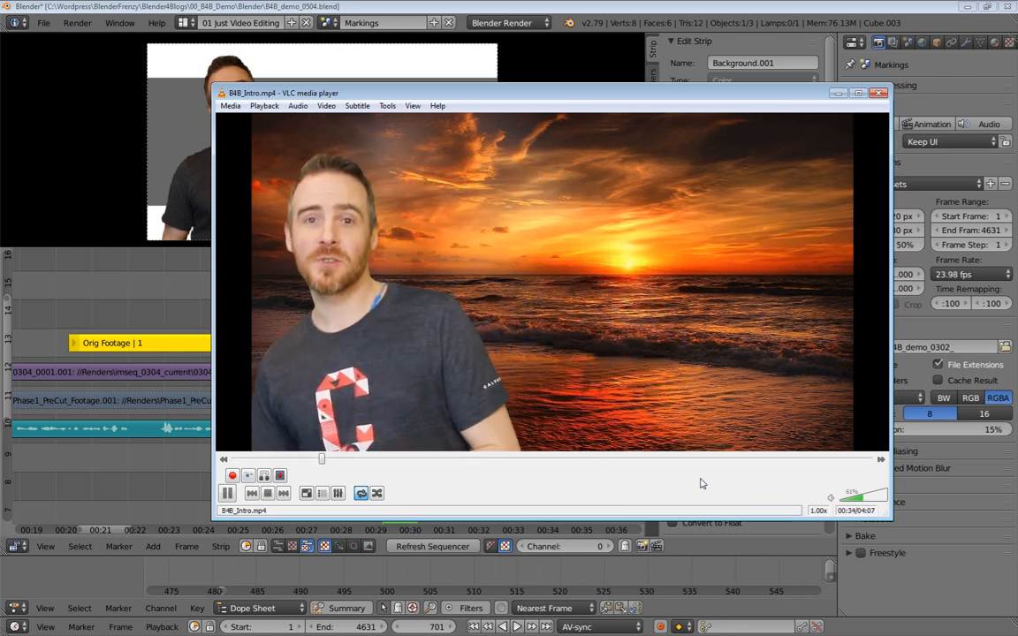
pyautogui.click(228, 495)
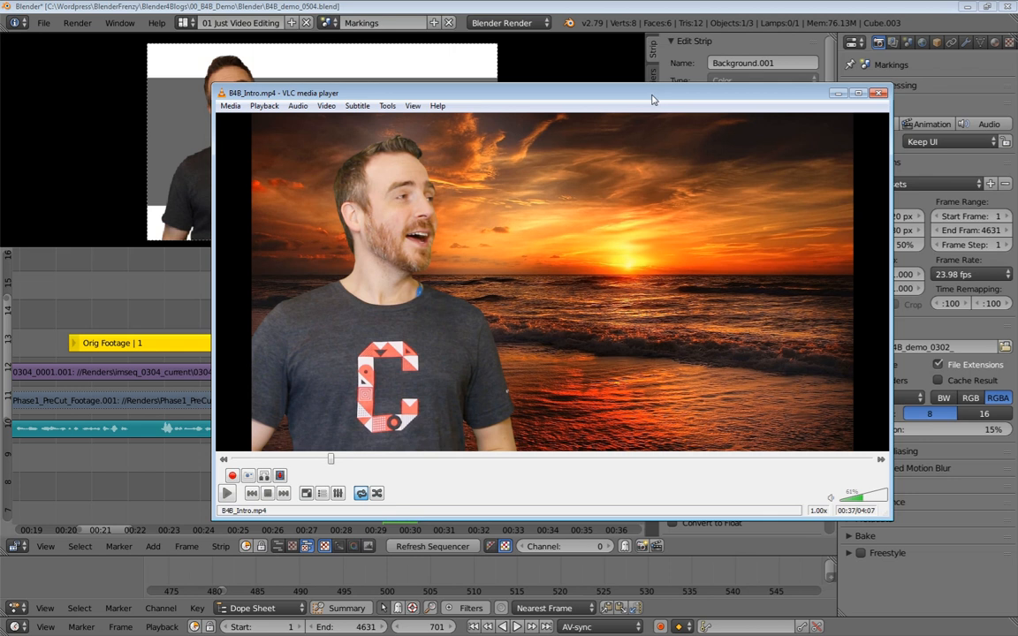
pyautogui.moveTo(652, 96); pyautogui.dragTo(1017, 177)
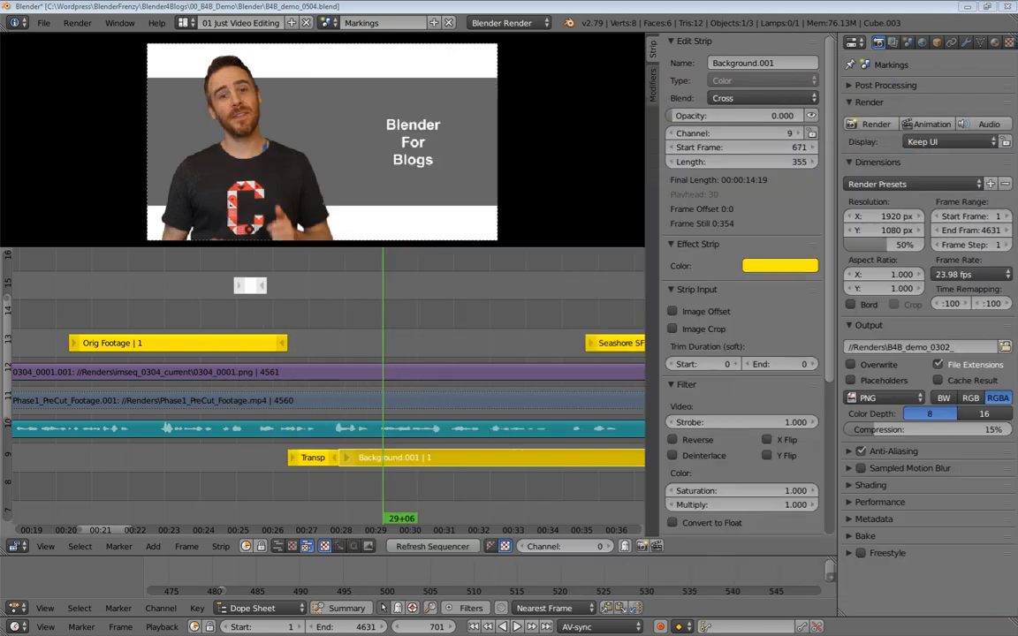
# Switch to the Mix 1 scene and move the playhead to 26+15, near the start of the Phase1_PreCut_Footage.003 strip
pyautogui.click(329, 23)
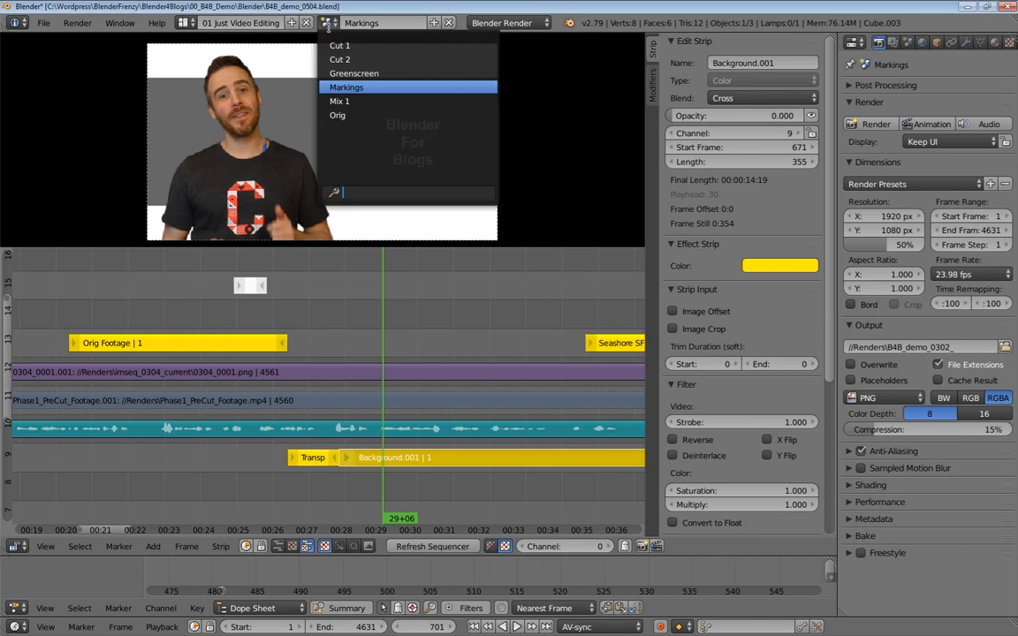
pyautogui.click(353, 104)
pyautogui.moveTo(385, 302); pyautogui.dragTo(372, 351)
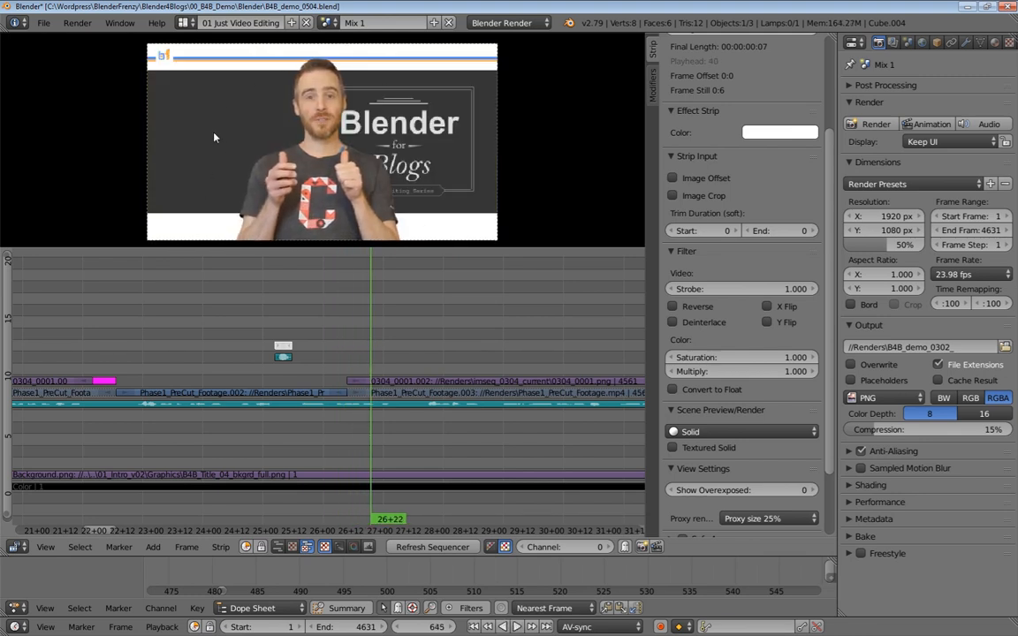
pyautogui.moveTo(388, 311); pyautogui.dragTo(354, 345)
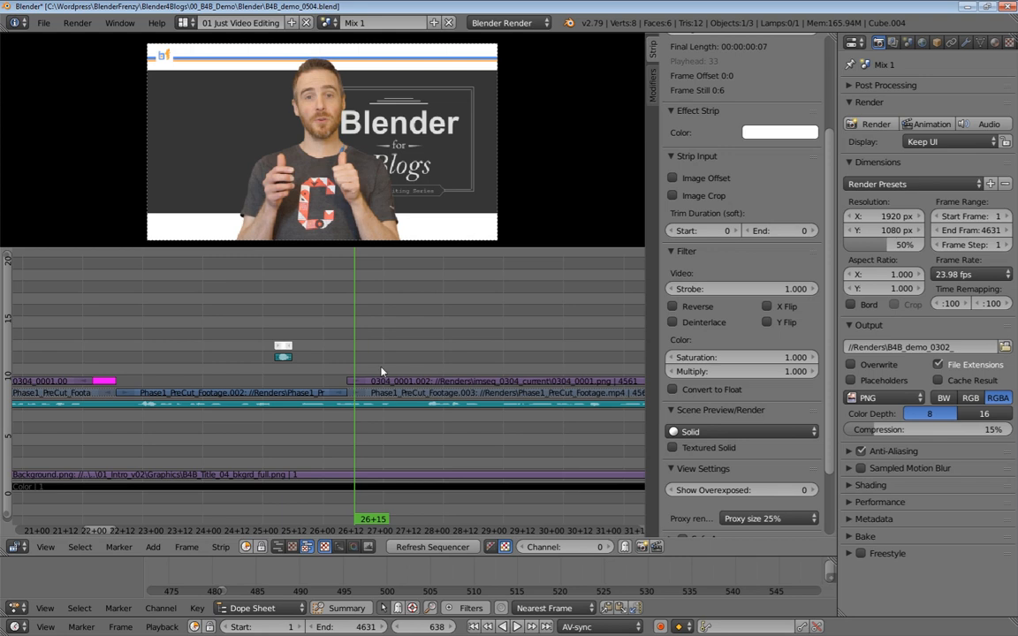
# Add a black Color effect strip starting at the playhead
pyautogui.hotkey('shift', 'a')
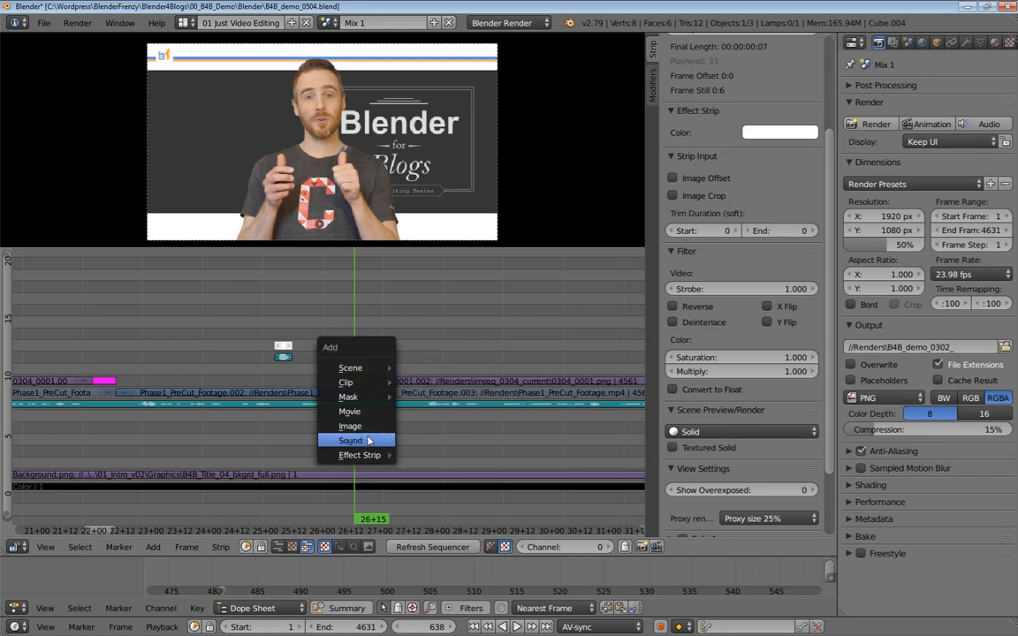
pyautogui.moveTo(389, 454)
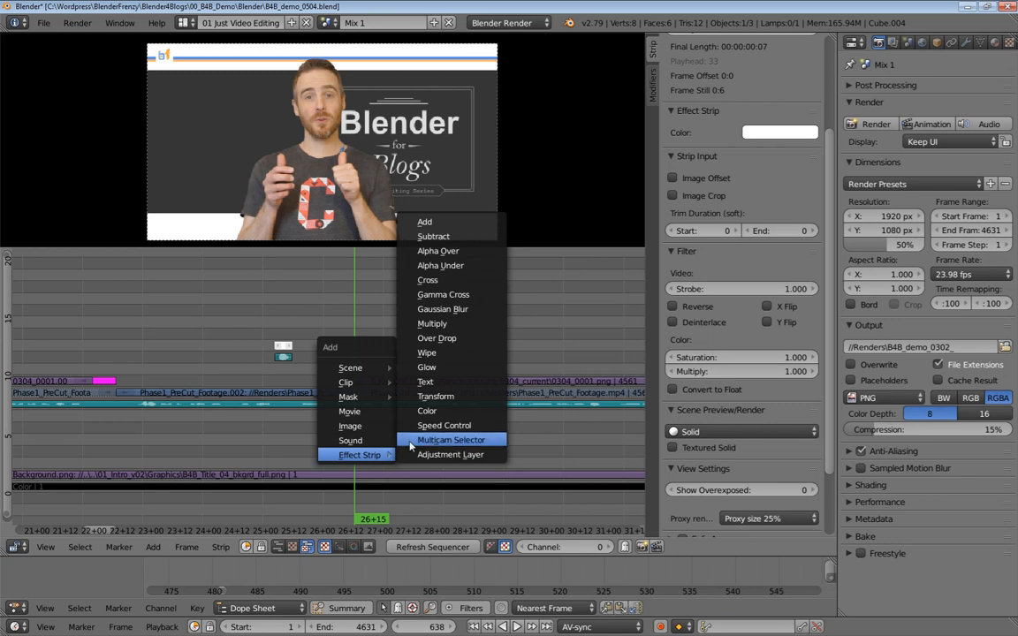
pyautogui.click(427, 411)
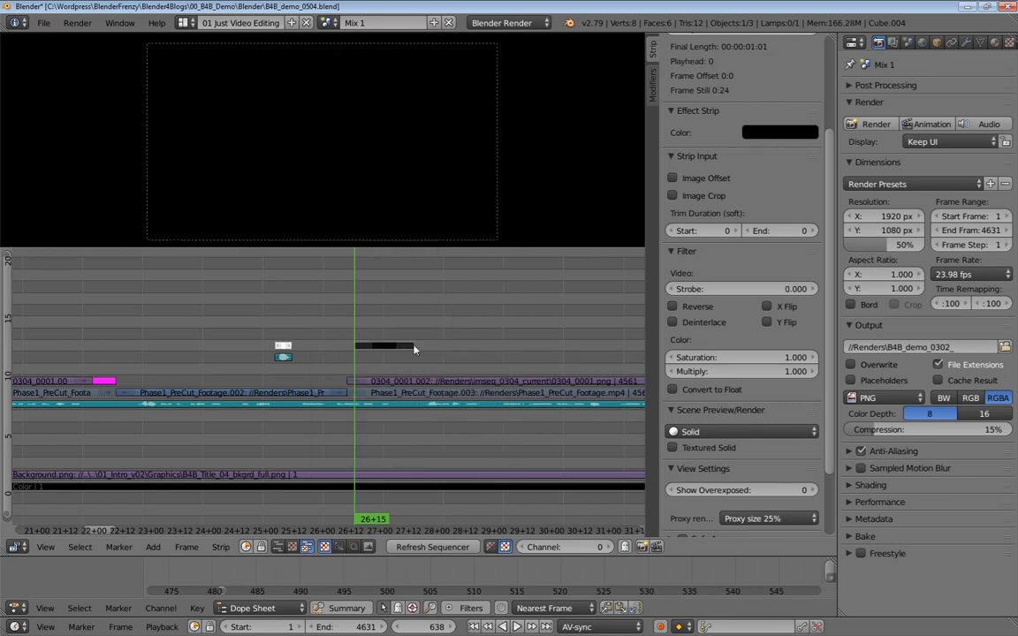
# Move the playhead past the end of all strips to 03:33+18 and view the render result in the 03 Just Rendering layout
pyautogui.moveTo(398, 350); pyautogui.dragTo(309, 338, button='middle')
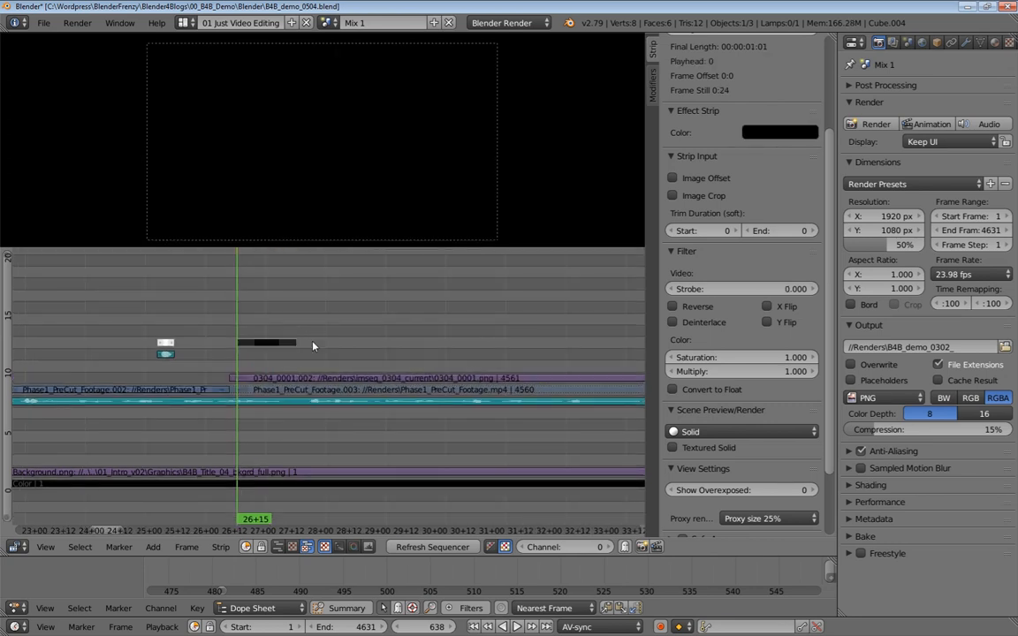
pyautogui.scroll(-6, 417, 351)
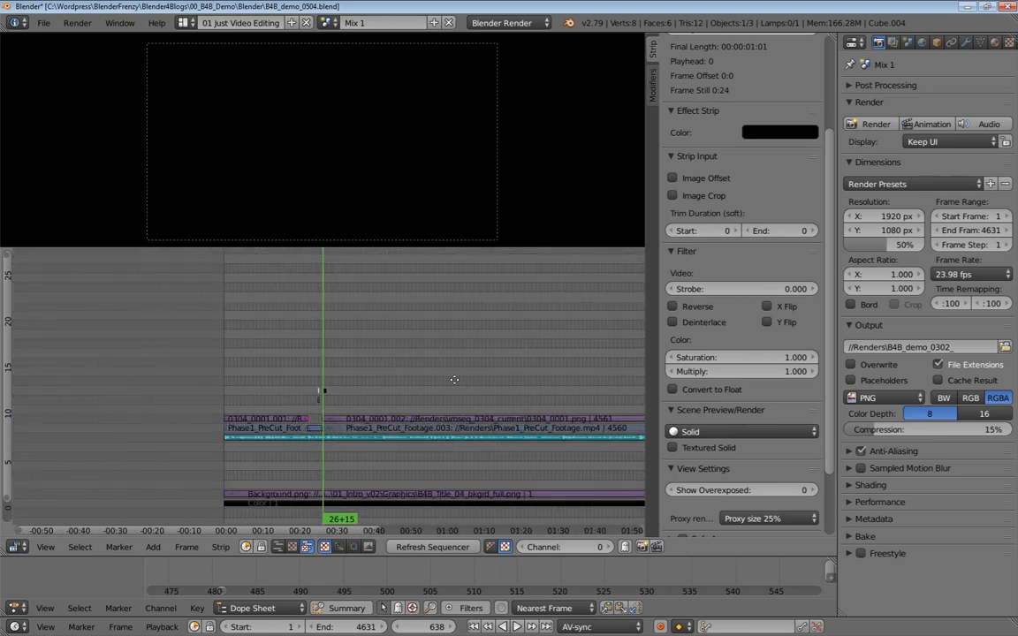
pyautogui.keyDown('ctrl'); pyautogui.moveTo(437, 368); pyautogui.dragTo(400, 374, button='middle'); pyautogui.keyUp('ctrl')
pyautogui.moveTo(471, 397); pyautogui.dragTo(437, 467)
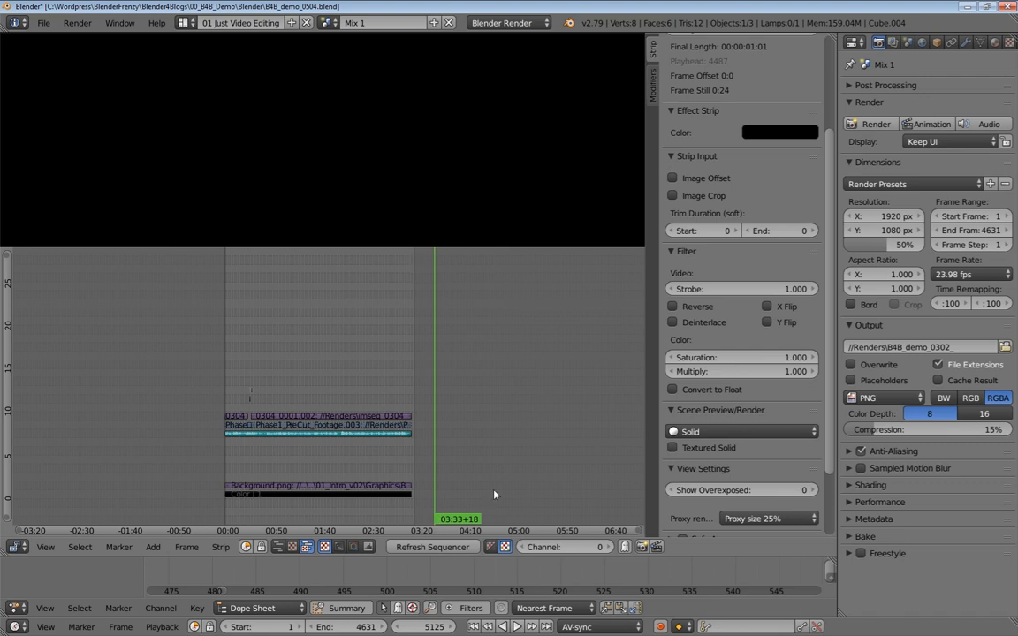
pyautogui.click(183, 23)
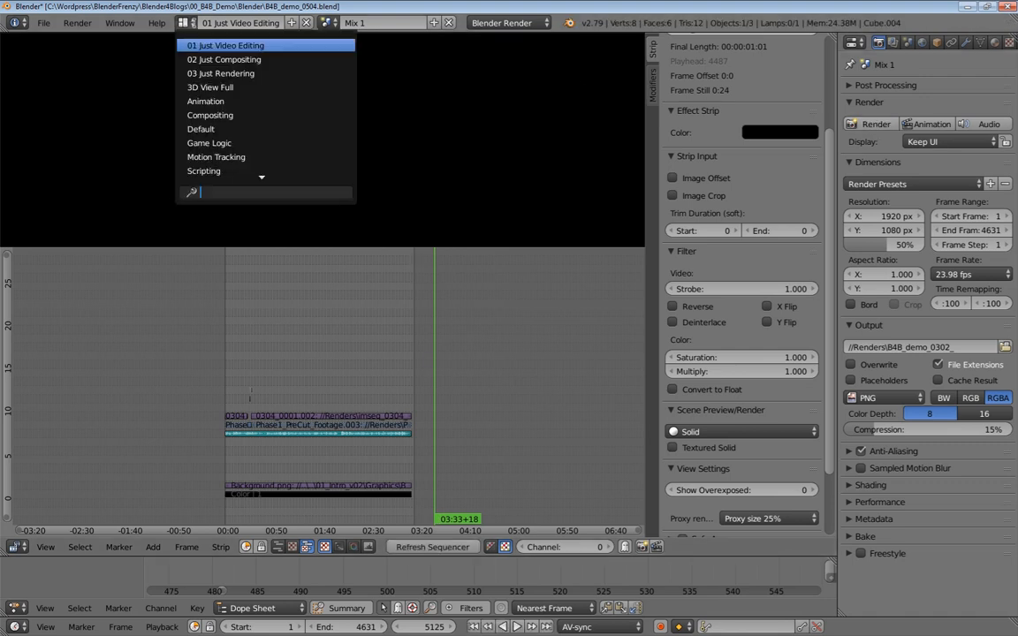
pyautogui.click(239, 74)
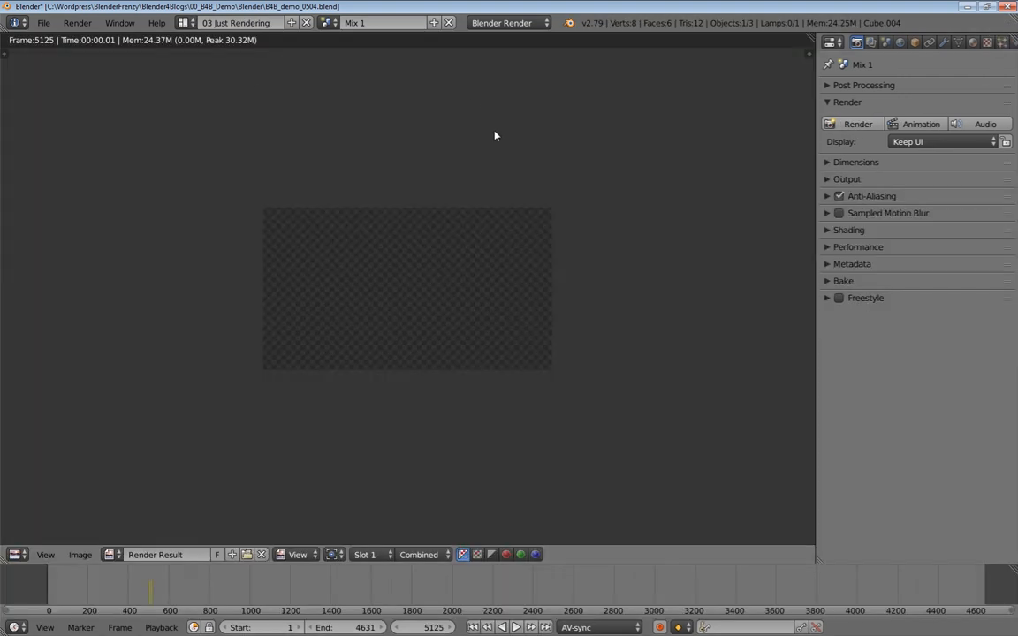
pyautogui.scroll(3, 550, 331)
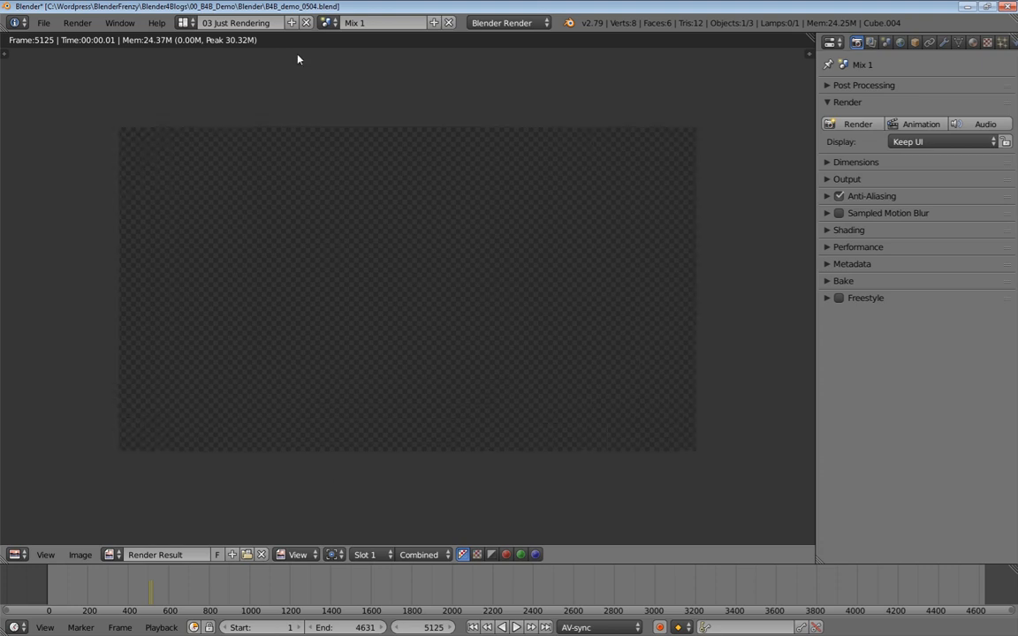
# Open Save As Image, view the images in the 00_B4B_Demo Graphics folder as thumbnails, and cancel without saving
pyautogui.click(80, 555)
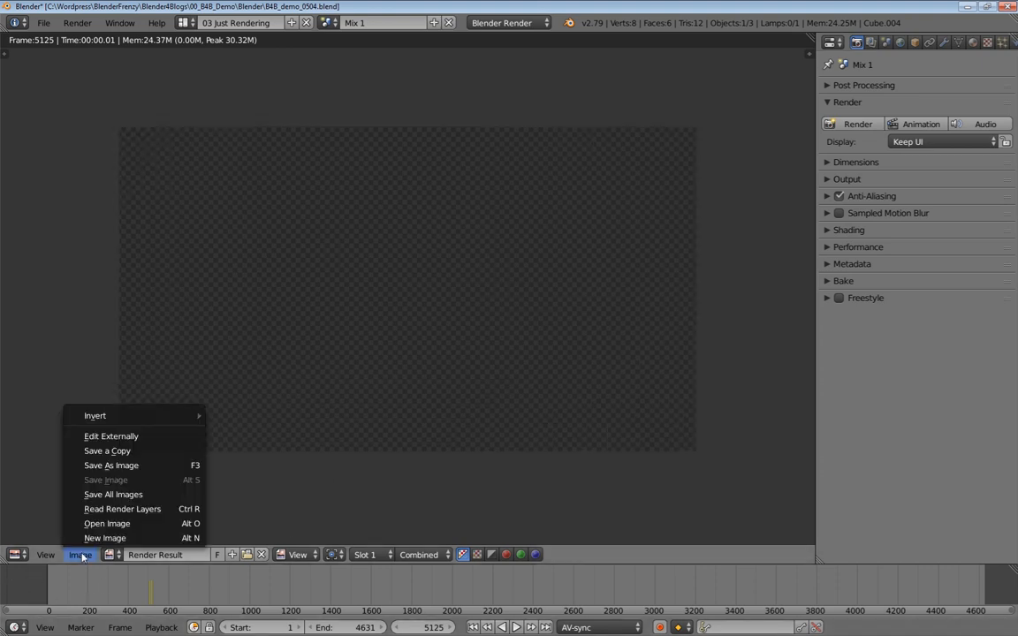
pyautogui.click(124, 464)
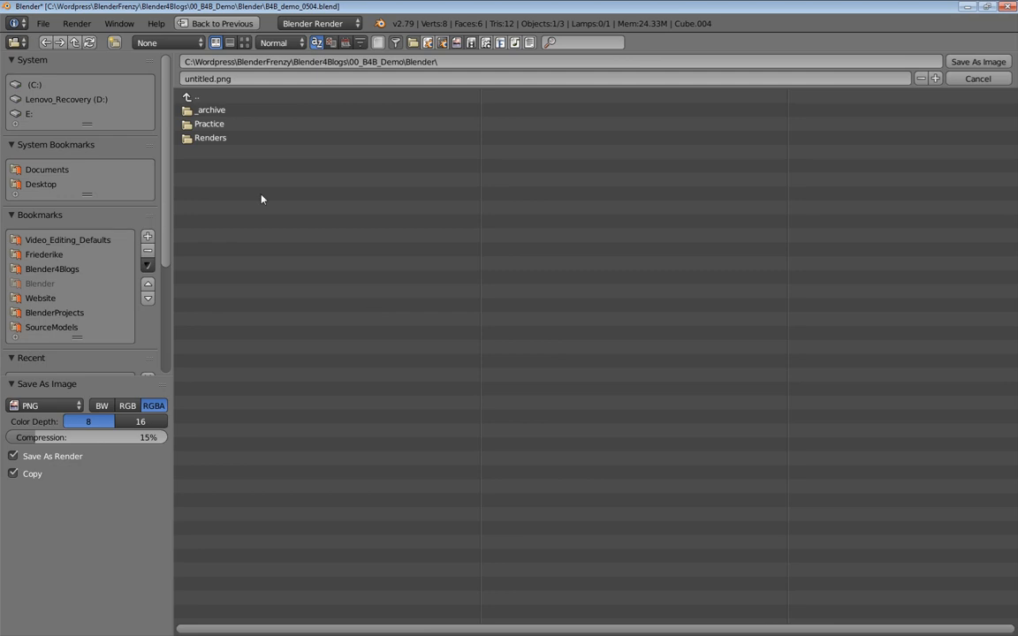
pyautogui.click(209, 110)
pyautogui.click(192, 97)
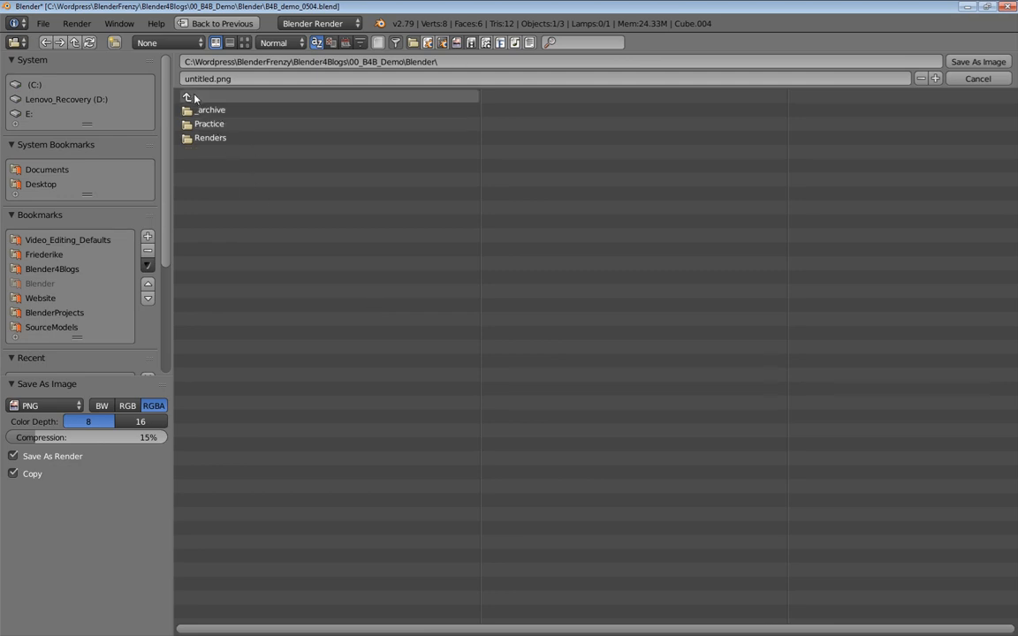
pyautogui.click(193, 97)
pyautogui.click(208, 166)
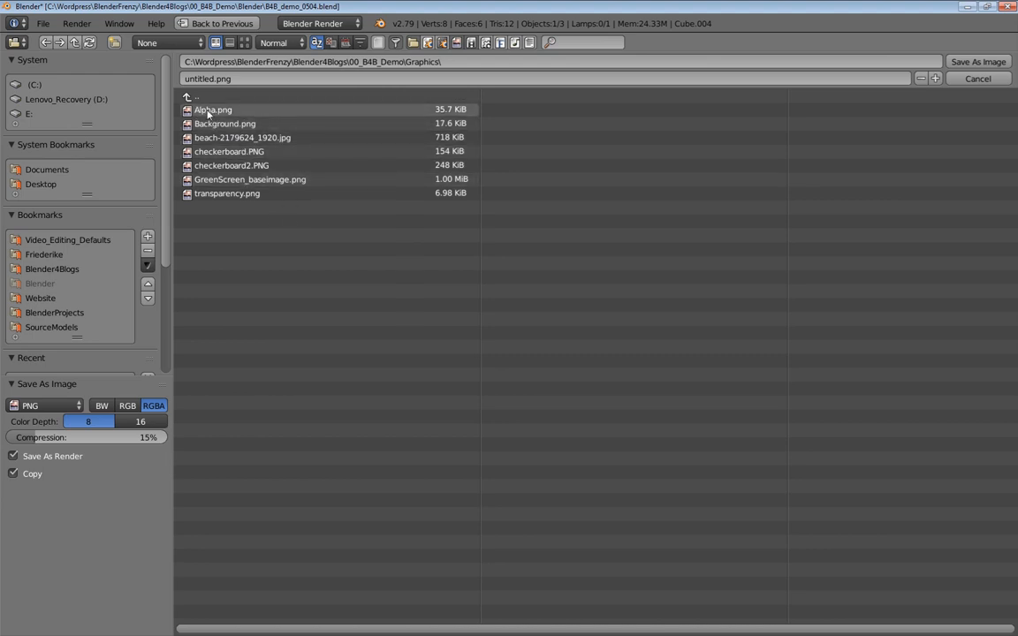
pyautogui.click(245, 43)
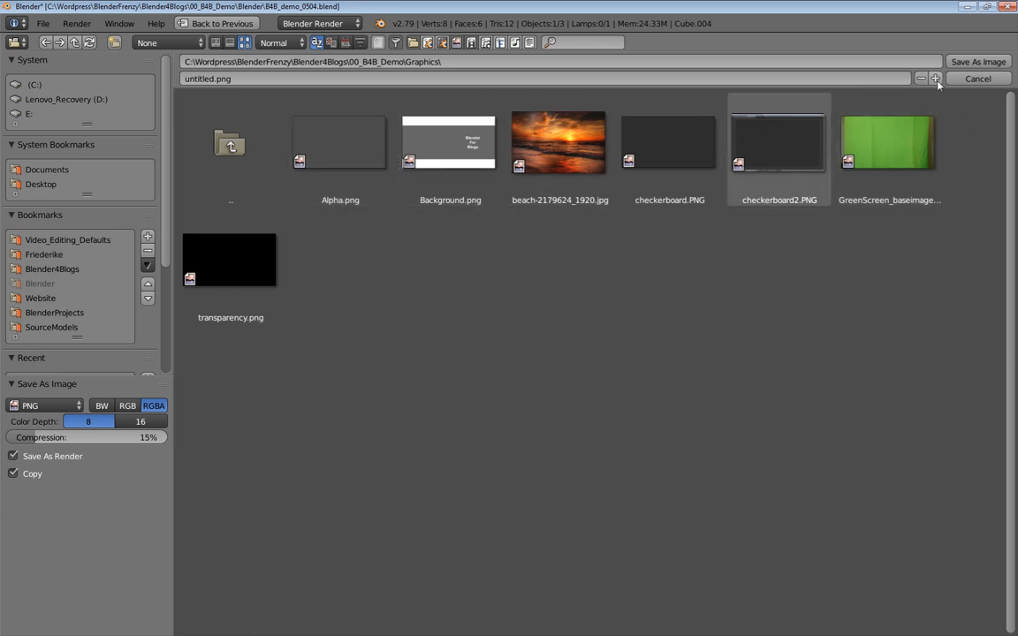
pyautogui.click(978, 80)
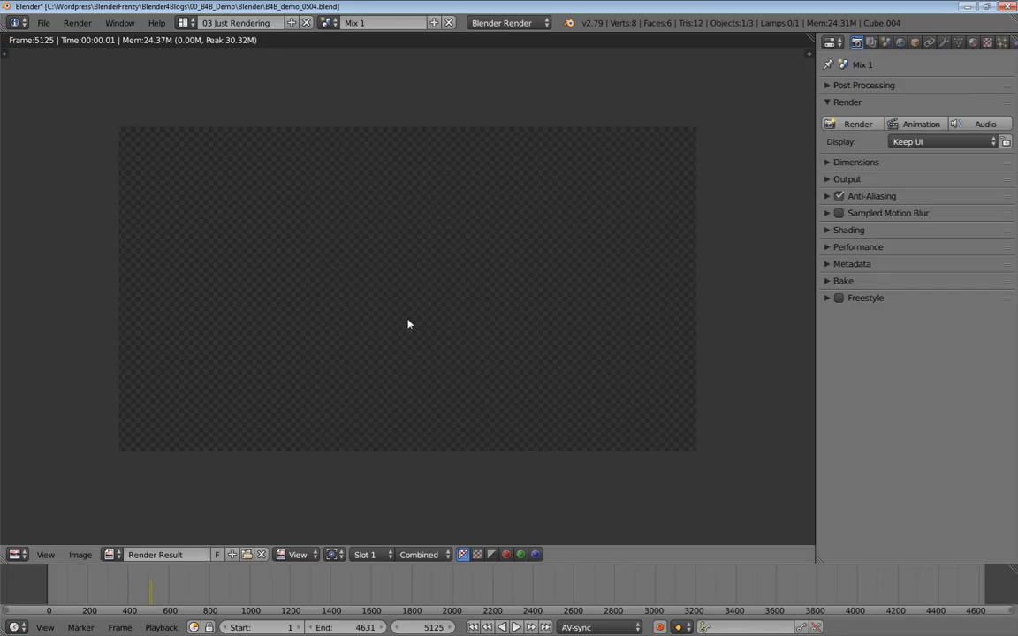
# Return to the 01 Just Video Editing layout and frame the BOOP and black Color strips in the sequencer
pyautogui.click(183, 22)
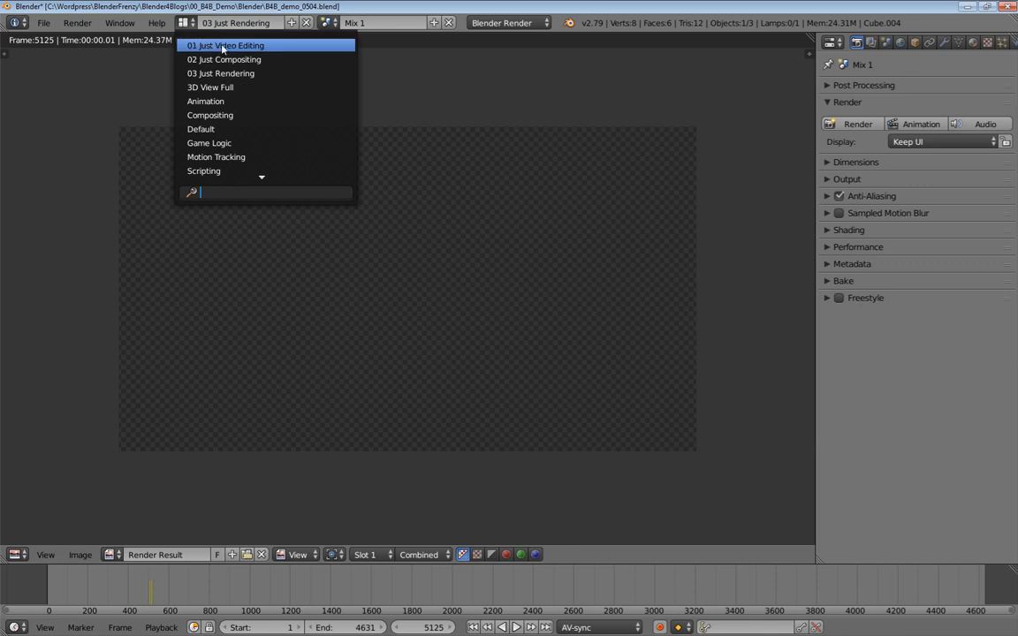
pyautogui.click(194, 41)
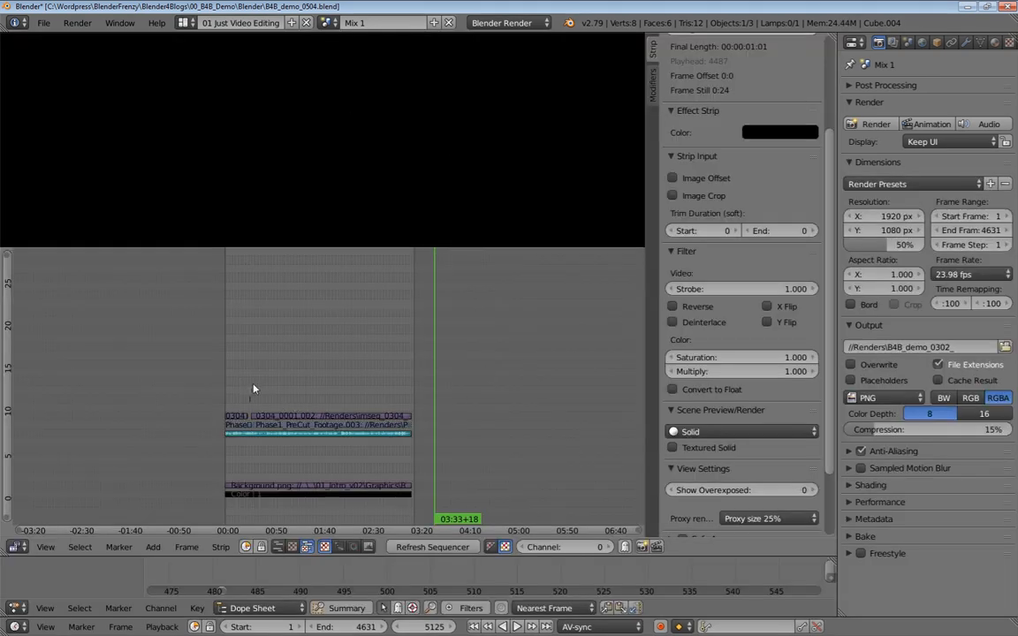
pyautogui.press('b')
pyautogui.moveTo(236, 379); pyautogui.dragTo(276, 439)
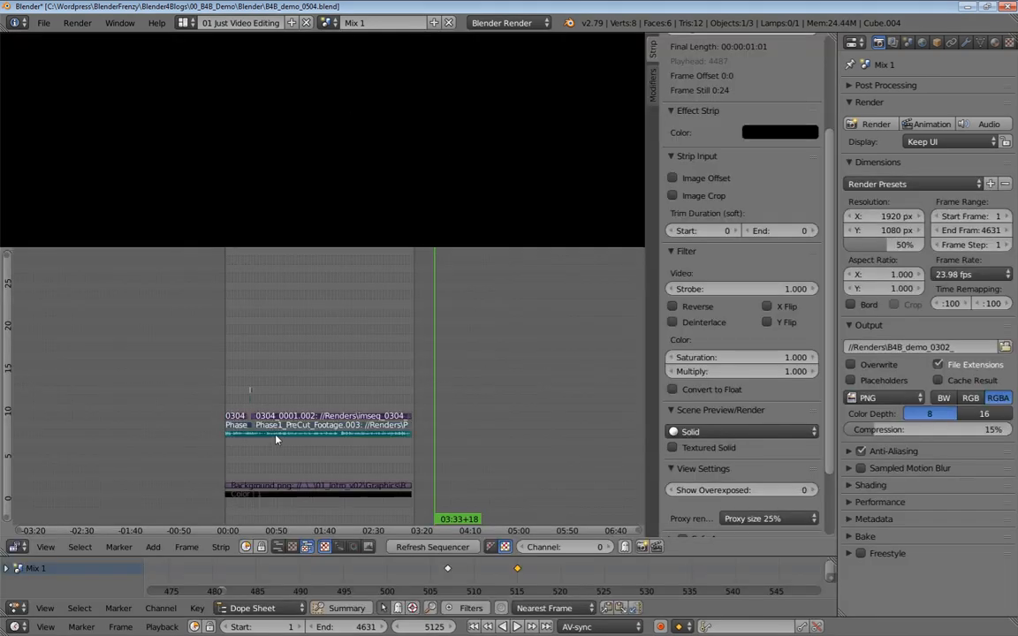
pyautogui.press('b')
pyautogui.moveTo(236, 378); pyautogui.dragTo(278, 459)
pyautogui.press('KP_Decimal')
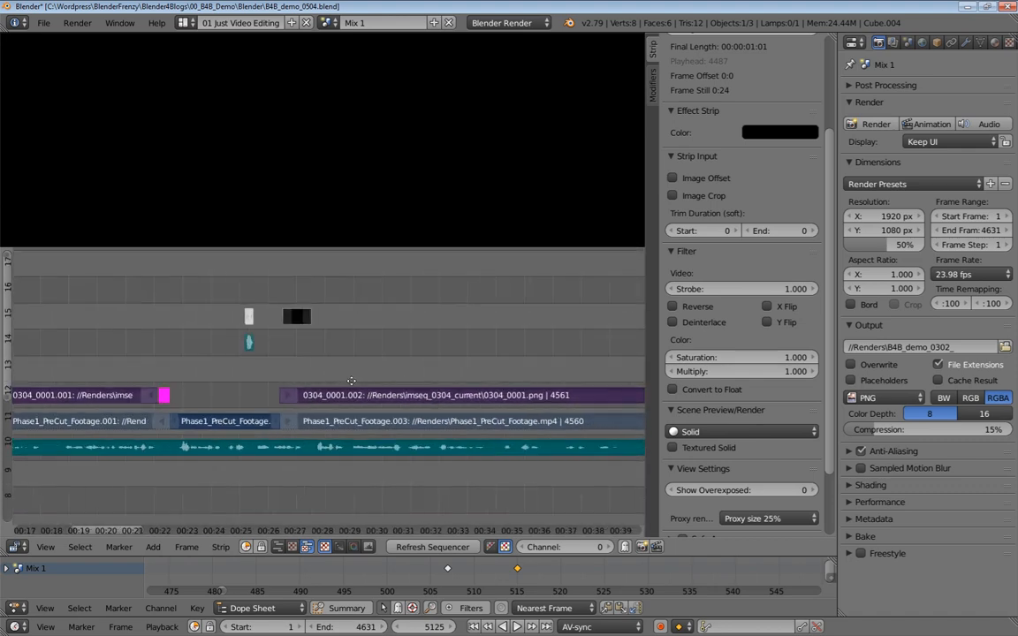
# Select the black Color.001 strip and move the playhead to 28+02, just after it
pyautogui.moveTo(384, 369); pyautogui.dragTo(416, 395, button='middle')
pyautogui.moveTo(304, 319); pyautogui.dragTo(310, 361, button='middle')
pyautogui.rightClick(313, 356)
pyautogui.moveTo(373, 348); pyautogui.dragTo(337, 360, button='middle')
pyautogui.click(356, 364)
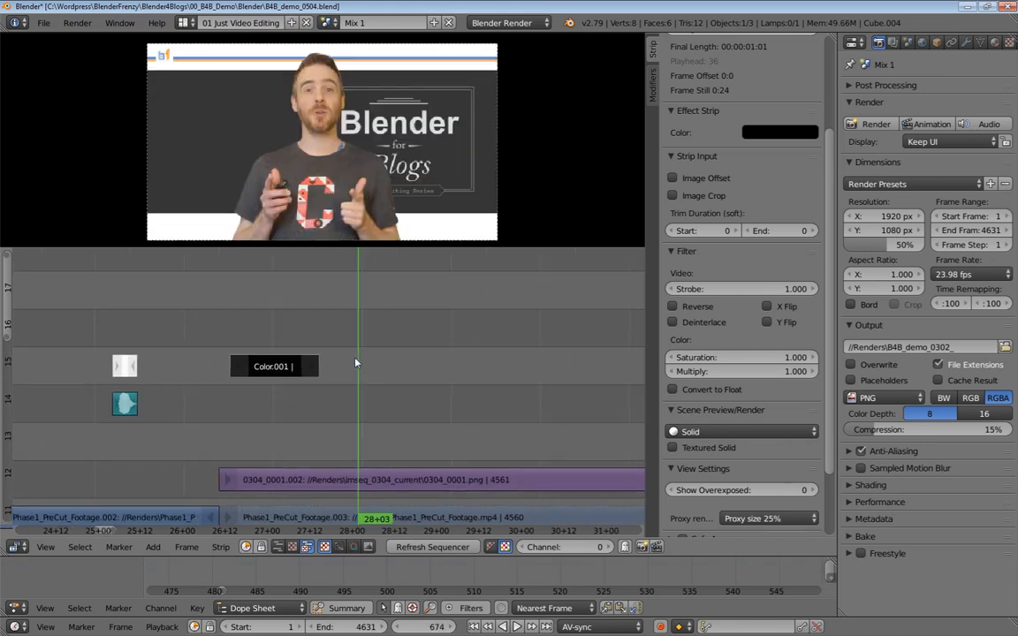
pyautogui.moveTo(362, 369); pyautogui.dragTo(354, 368)
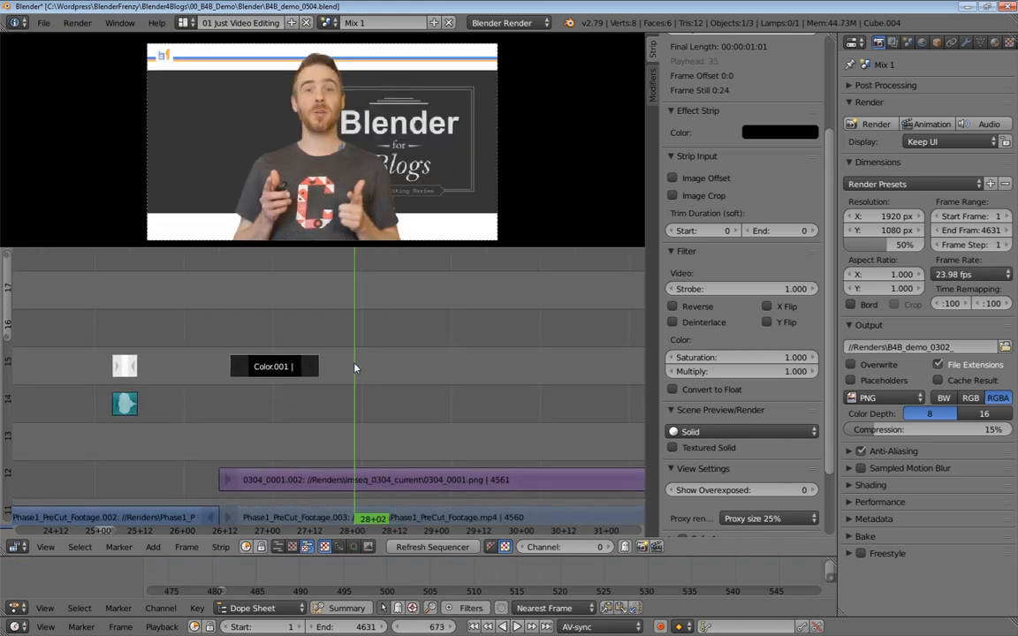
# Add Alpha.png from the 00_B4B_Demo Graphics folder as an image strip at the 28+02 playhead
pyautogui.hotkey('shift', 'a')
pyautogui.click(336, 333)
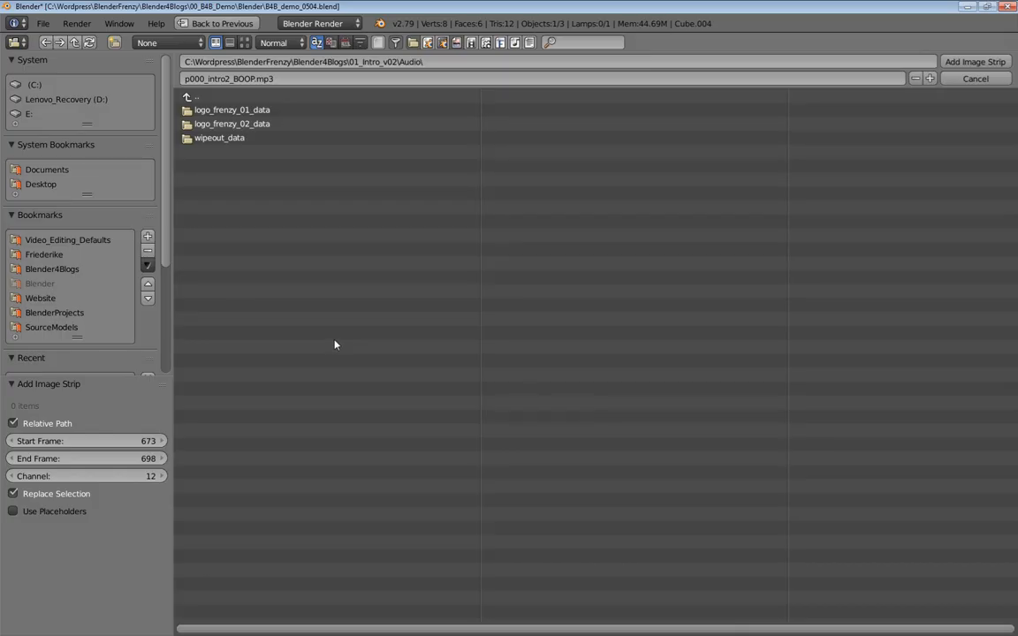
pyautogui.click(195, 97)
pyautogui.click(212, 167)
pyautogui.click(193, 96)
pyautogui.click(185, 95)
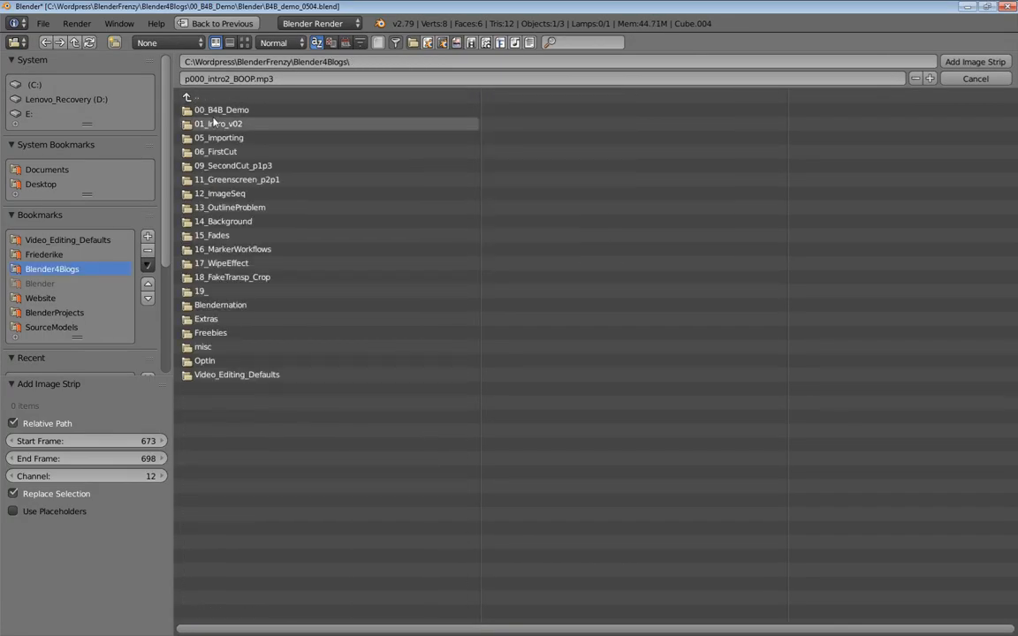
pyautogui.click(212, 109)
pyautogui.click(208, 165)
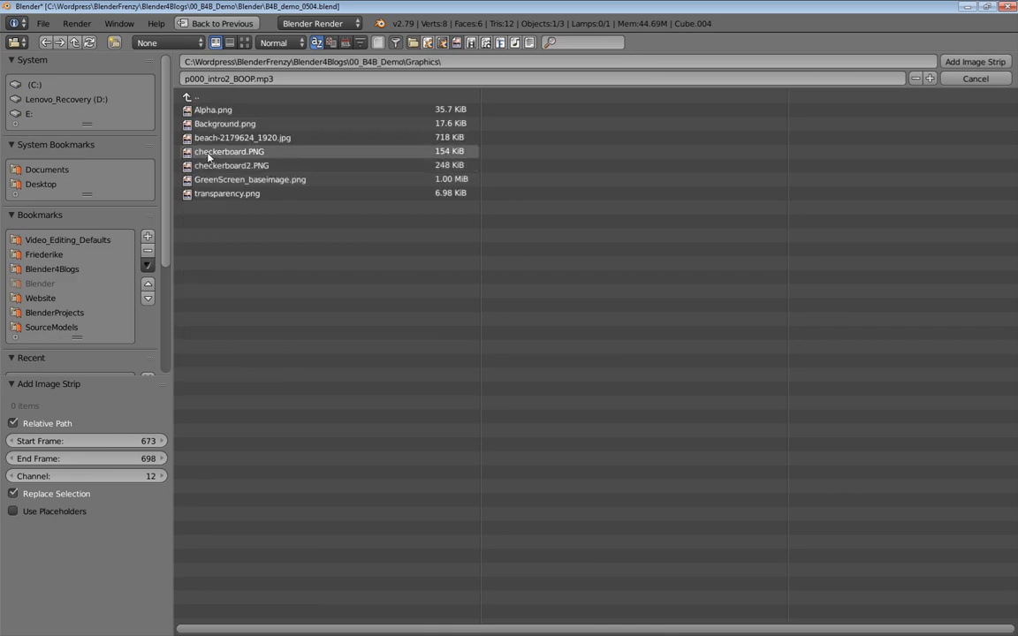
pyautogui.click(205, 112)
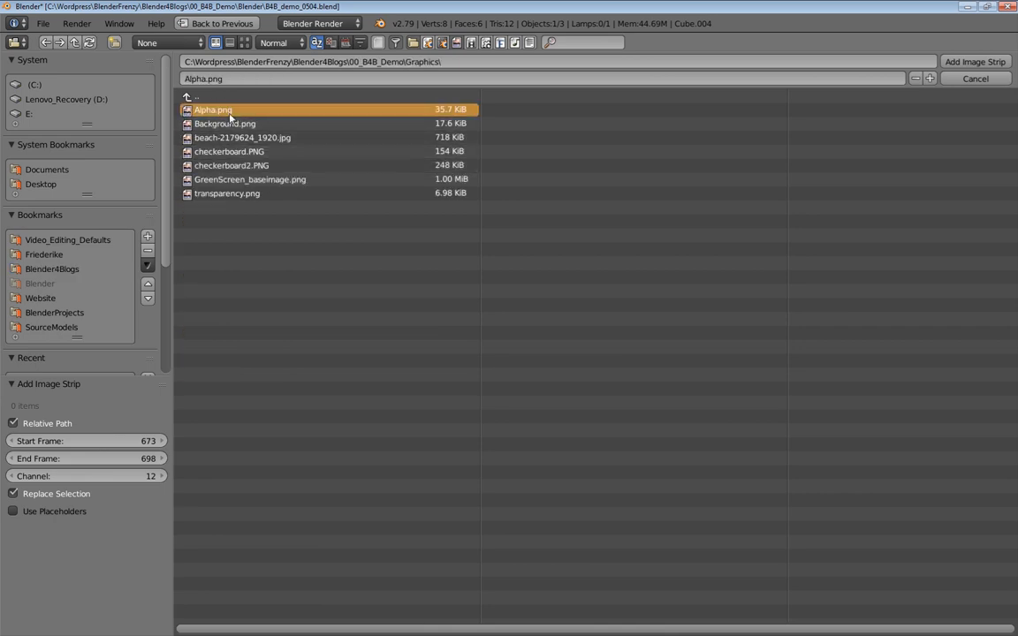
pyautogui.doubleClick(230, 114)
# Move the Alpha.png strip up to channel 15 and set its blend mode to Over Drop
pyautogui.press('g')
pyautogui.press('y')
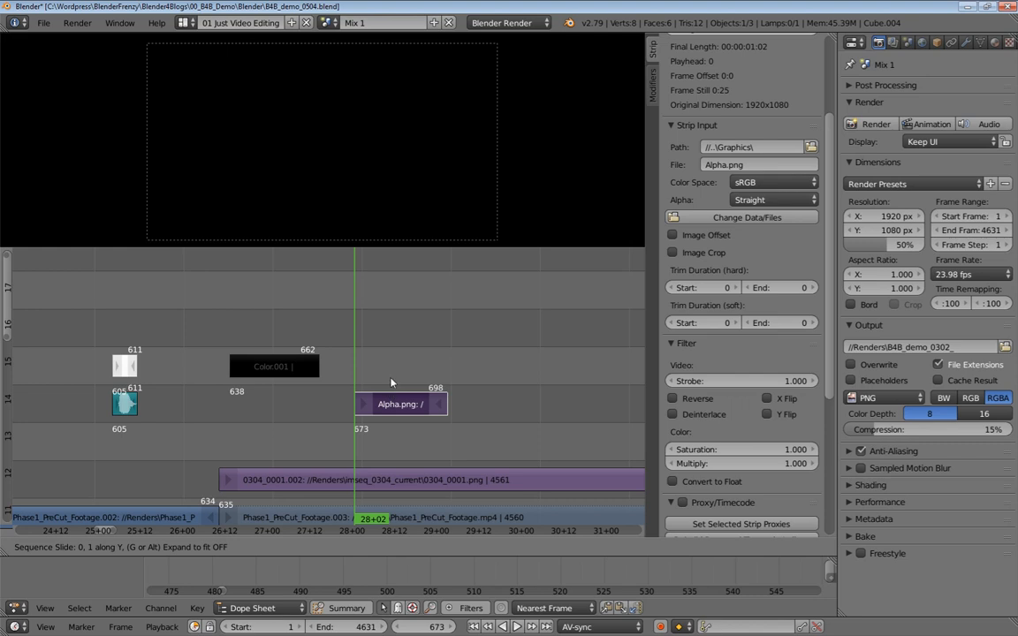
pyautogui.click(398, 363)
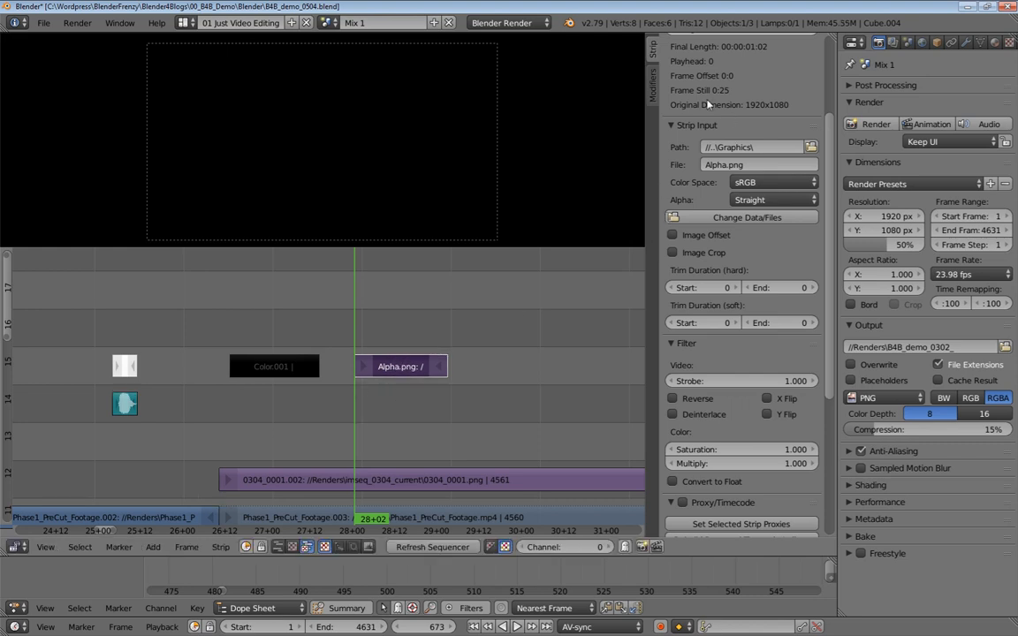
pyautogui.scroll(5, 678, 103)
pyautogui.click(679, 99)
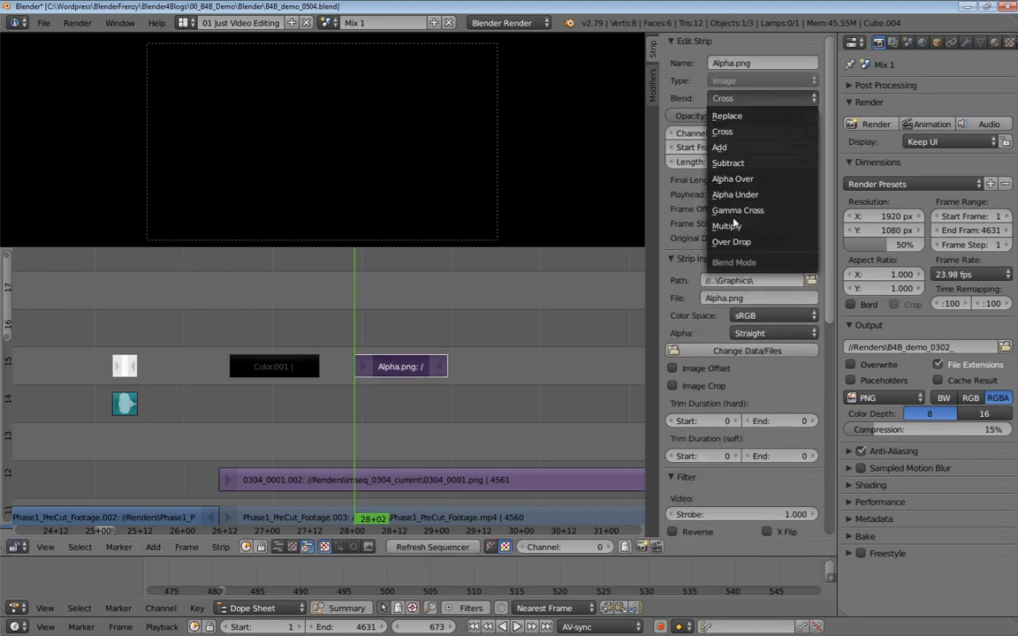
pyautogui.click(685, 218)
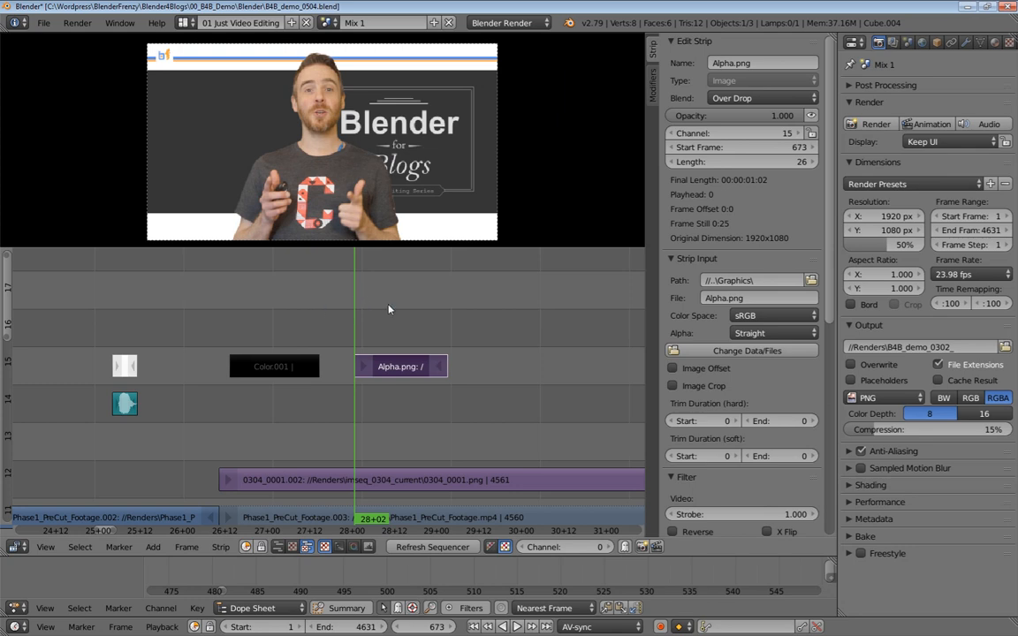
# Add a Cross effect from the black Color.001 strip to Alpha.png and set its blend mode to Over Drop
pyautogui.rightClick(275, 370)
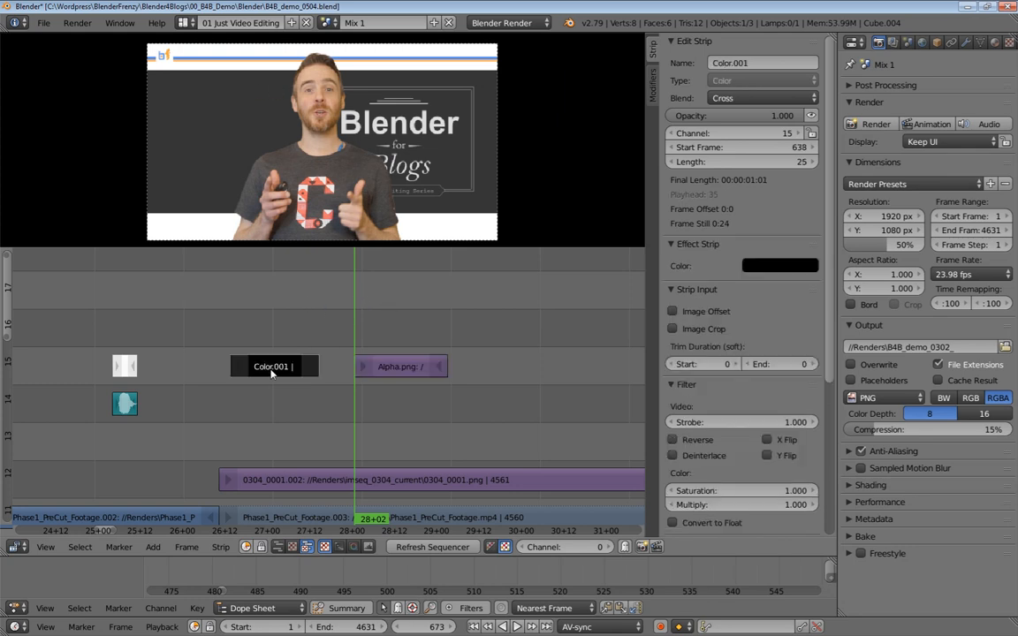
pyautogui.rightClick(388, 370)
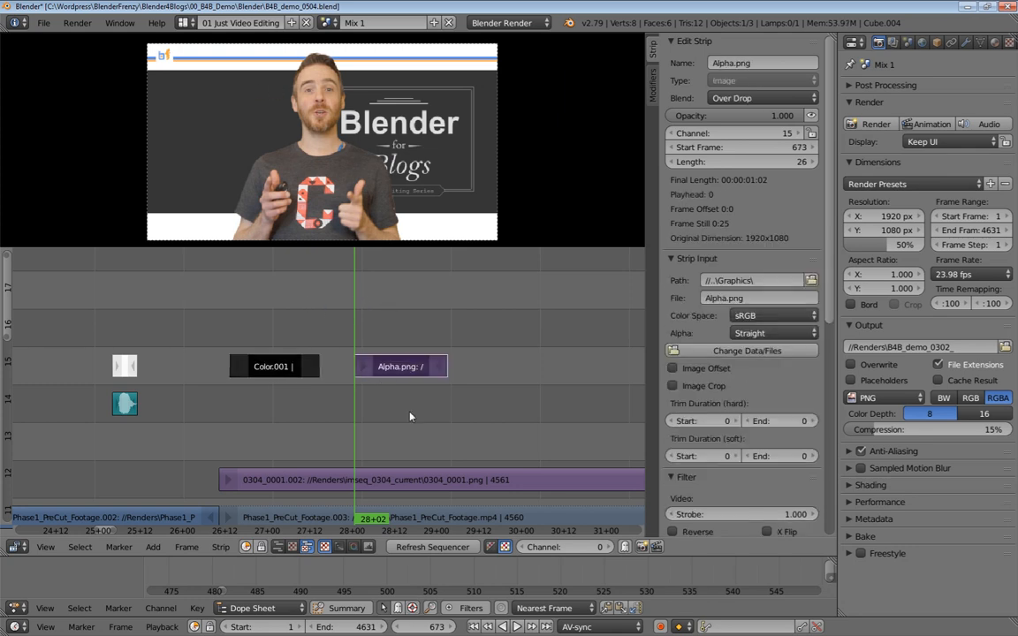
pyautogui.hotkey('shift', 'a')
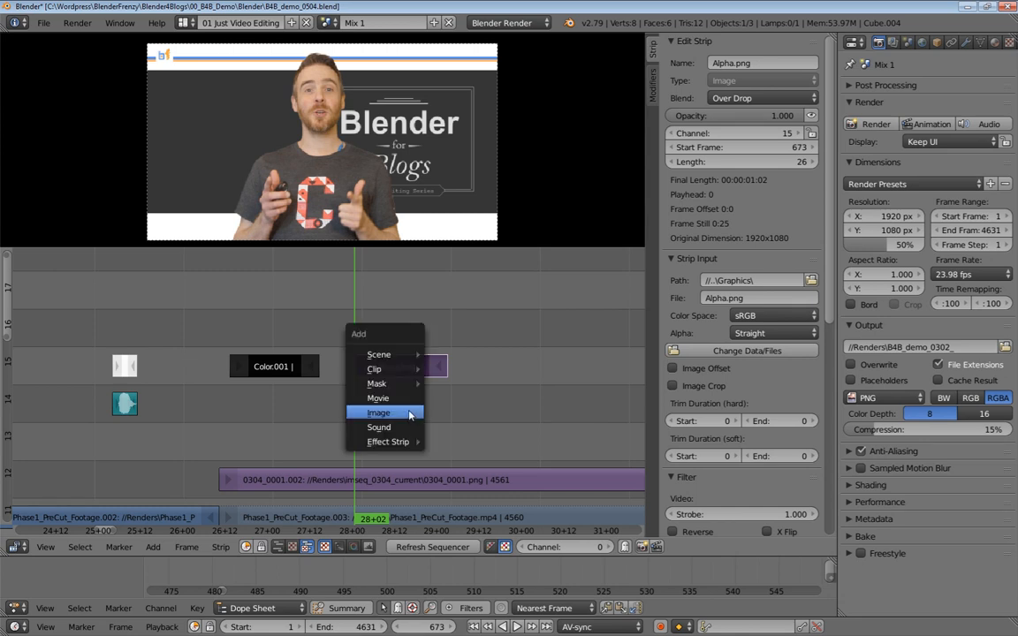
pyautogui.moveTo(396, 444)
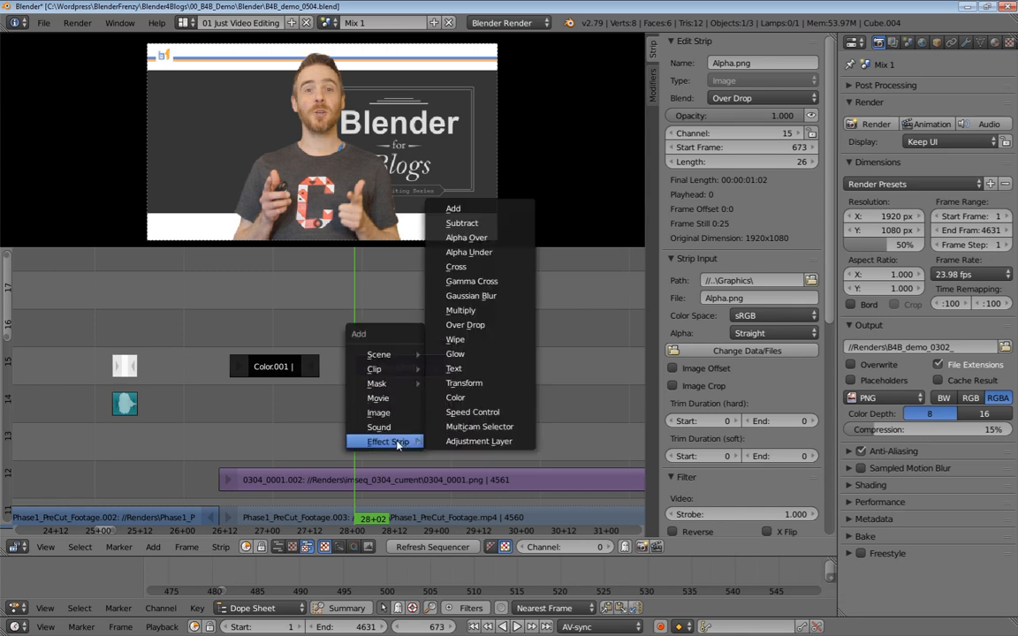
pyautogui.click(460, 266)
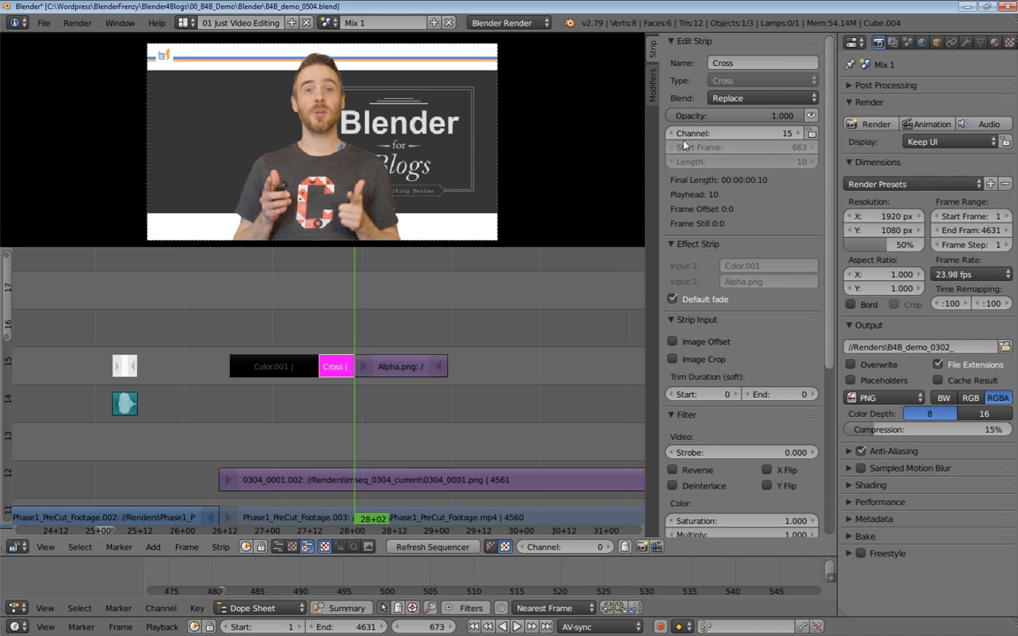
pyautogui.click(727, 98)
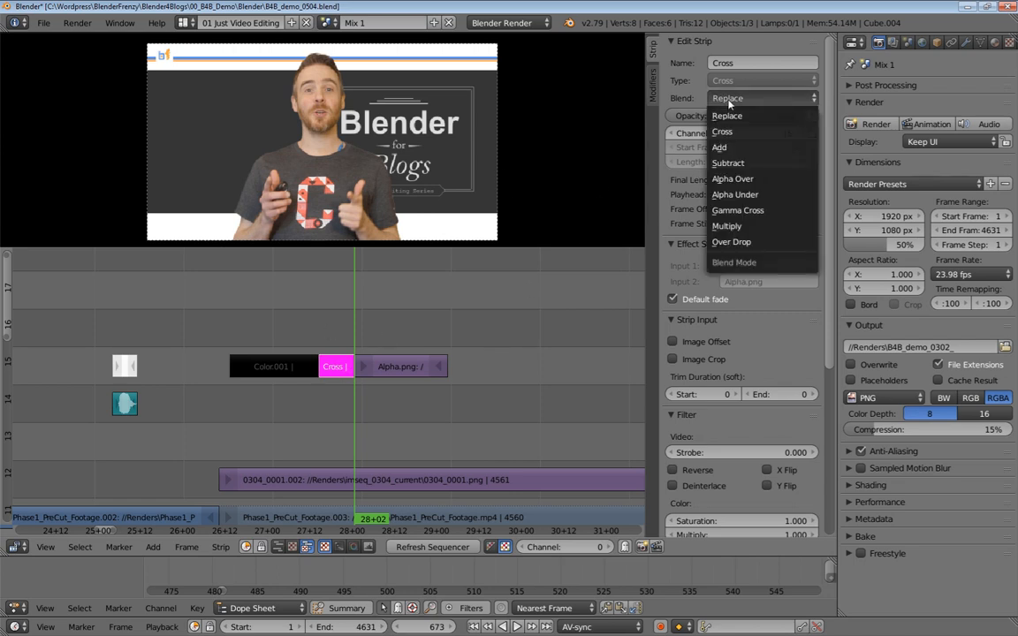
pyautogui.click(730, 241)
# Scrub and play back the footage past the cross between the black color and Alpha.png strips
pyautogui.moveTo(356, 322); pyautogui.dragTo(422, 333)
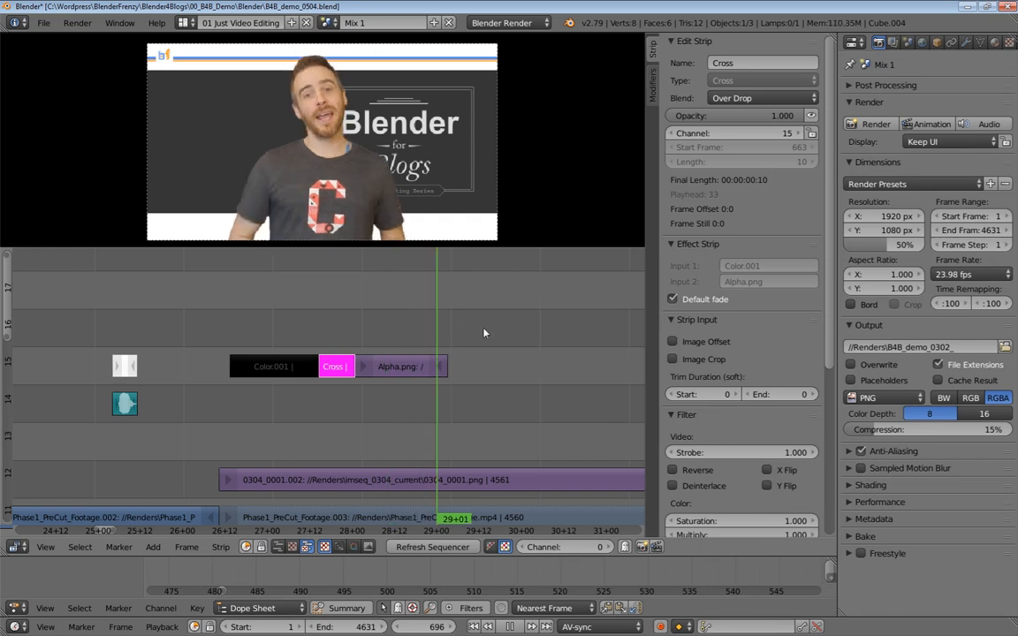
pyautogui.hotkey('alt', 'a')
pyautogui.moveTo(446, 330); pyautogui.dragTo(497, 324)
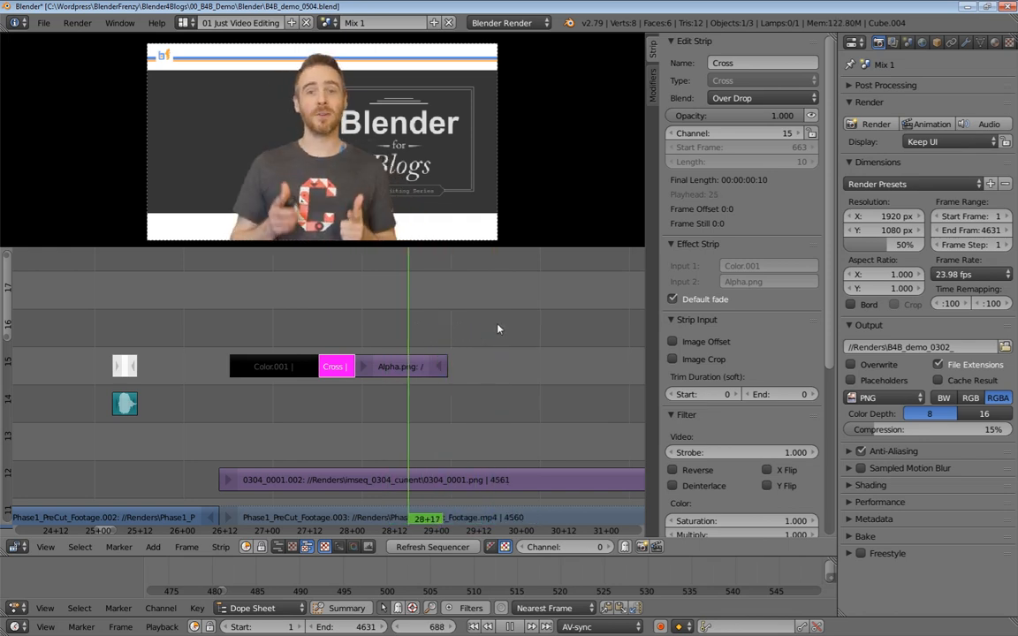
# Lengthen the cross by moving the Alpha.png strip to start at frame 777, and play back the longer fade
pyautogui.moveTo(395, 323); pyautogui.dragTo(358, 320, button='middle')
pyautogui.scroll(-3, 360, 323)
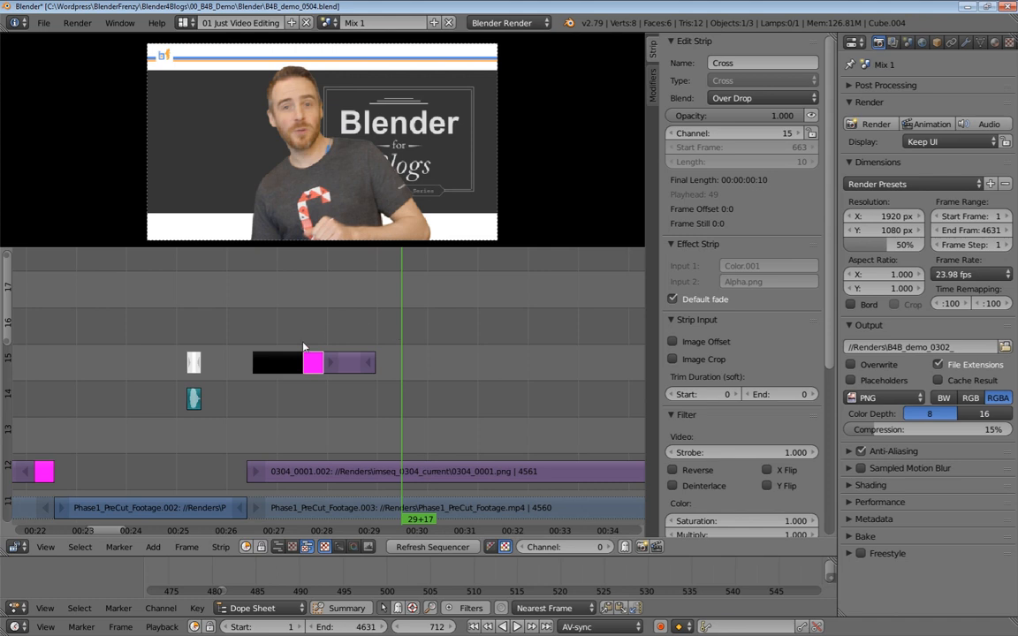
pyautogui.rightClick(349, 362)
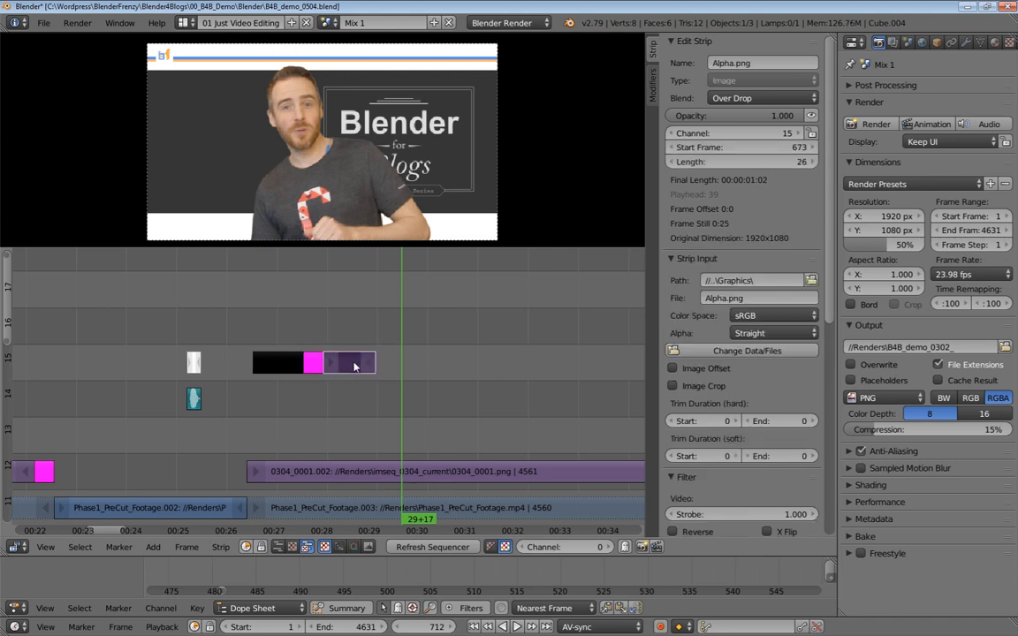
pyautogui.press('g')
pyautogui.click(567, 363)
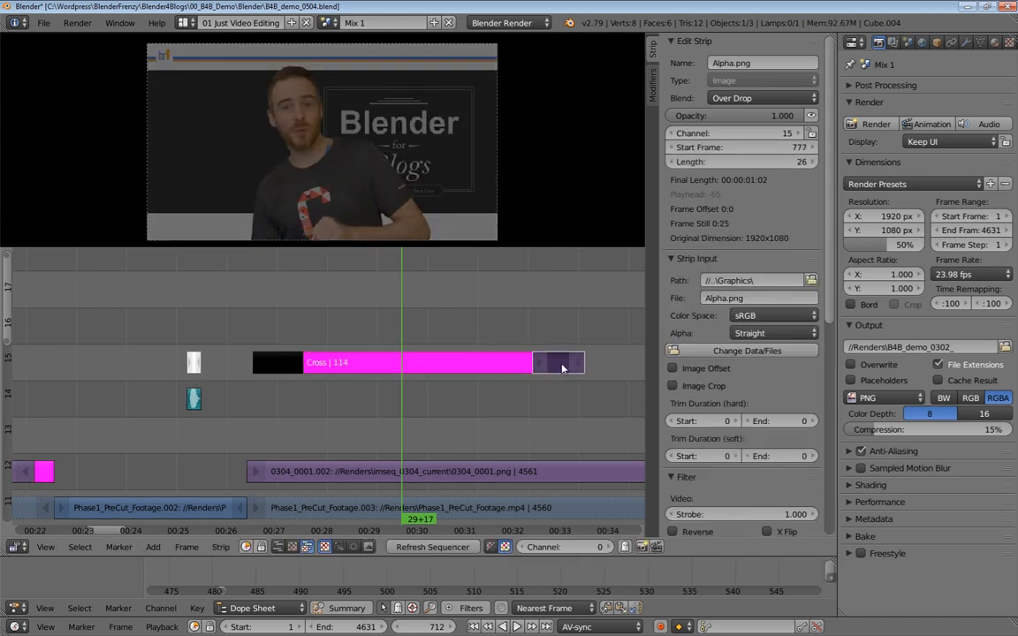
pyautogui.moveTo(566, 369); pyautogui.dragTo(368, 390, button='middle')
pyautogui.click(77, 319)
pyautogui.hotkey('alt', 'a')
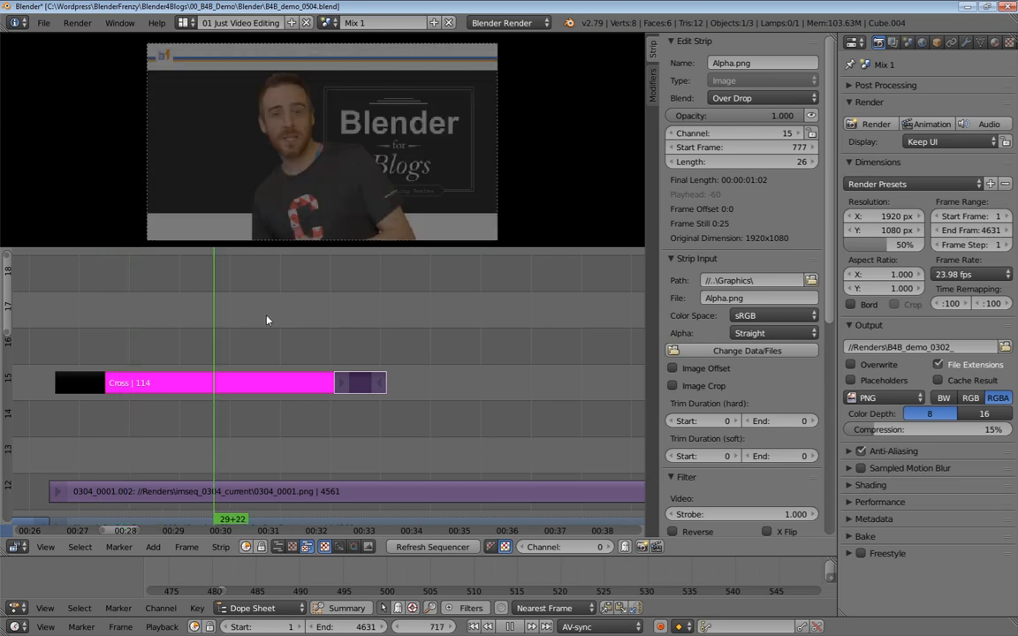
pyautogui.hotkey('alt', 'a')
# Move Alpha.png to start frame 689, and shift it with the black Color and Cross strips to channel 14, with Alpha.png starting at frame 705
pyautogui.press('g')
pyautogui.click(178, 382)
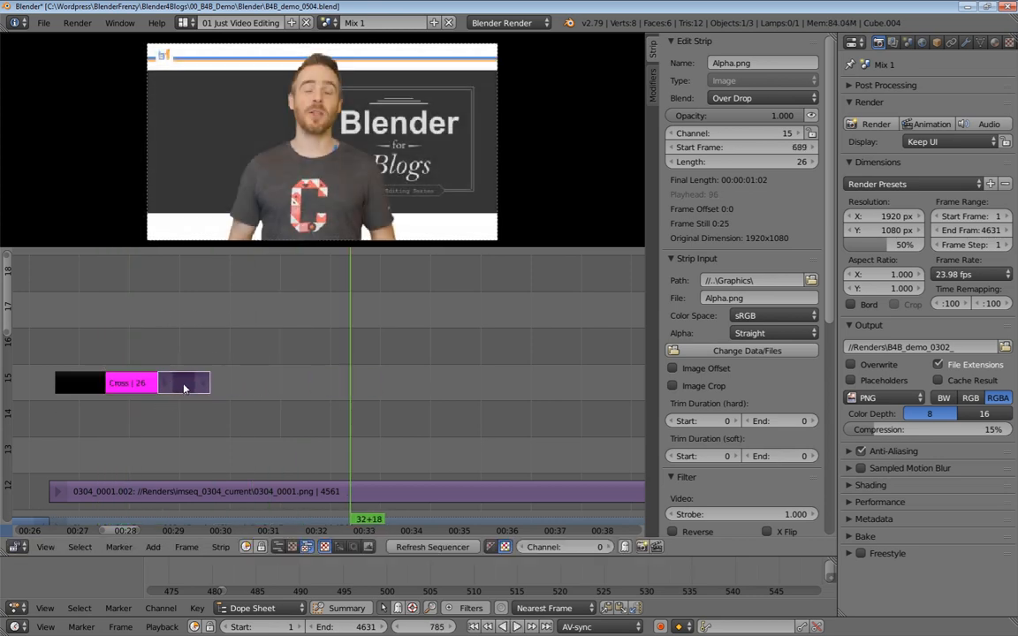
pyautogui.press('b')
pyautogui.moveTo(37, 312); pyautogui.dragTo(176, 365)
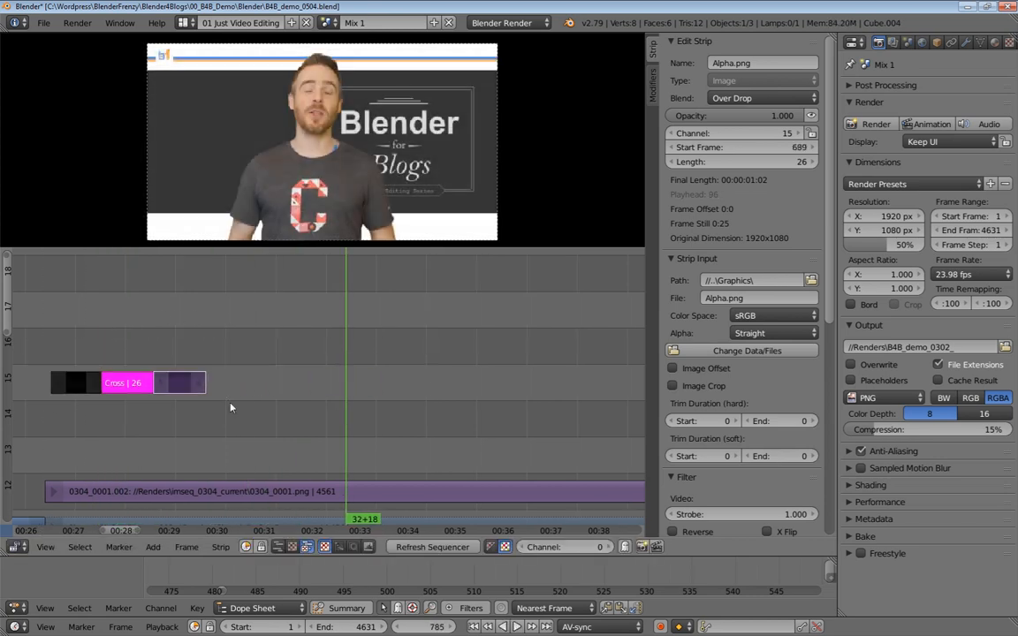
pyautogui.press('g')
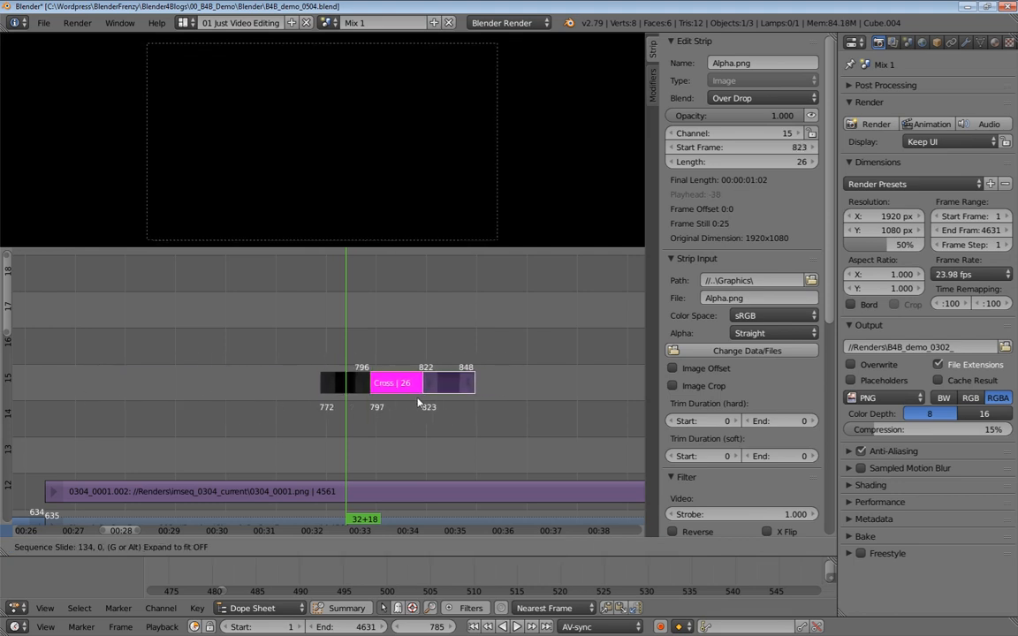
pyautogui.scroll(-4, 411, 372)
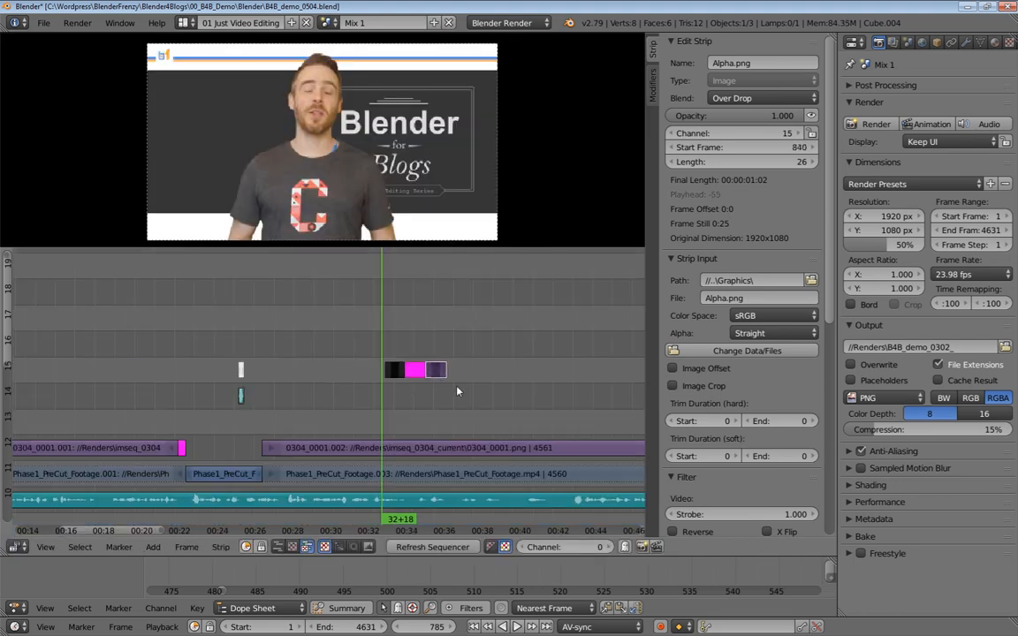
pyautogui.click(351, 407)
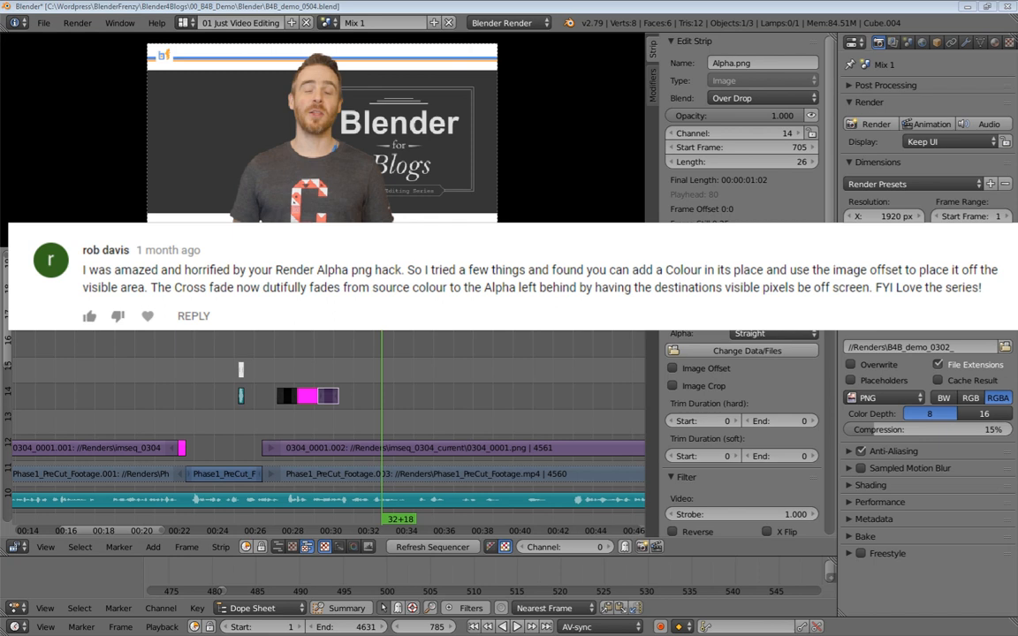
# Add a black Color effect strip on channel 14 at 32+05, after the Alpha.png strip
pyautogui.click(372, 398)
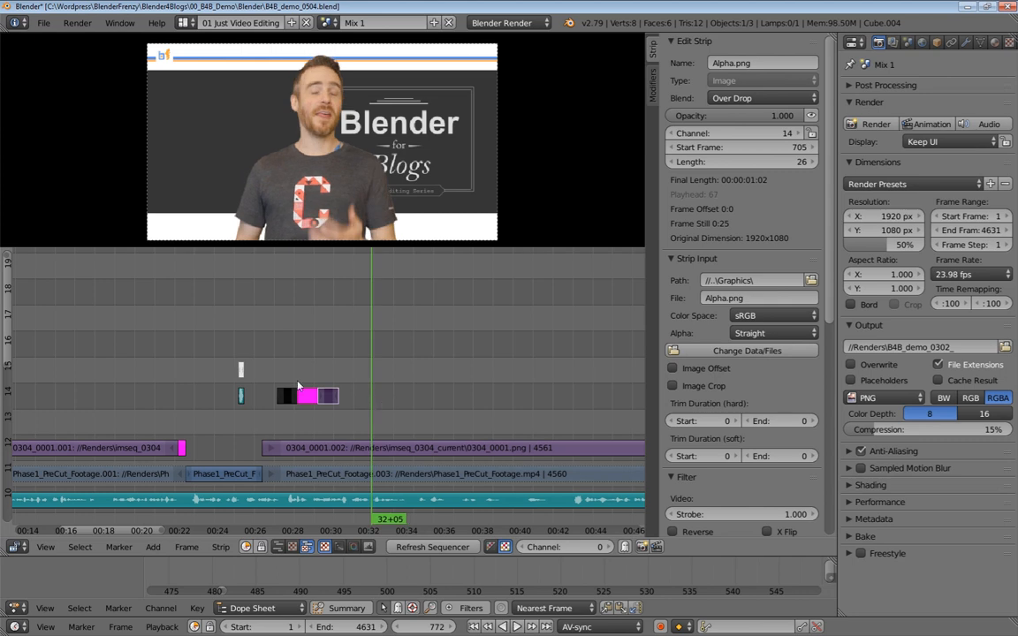
pyautogui.click(329, 397)
pyautogui.hotkey('shift', 'a')
pyautogui.moveTo(376, 400)
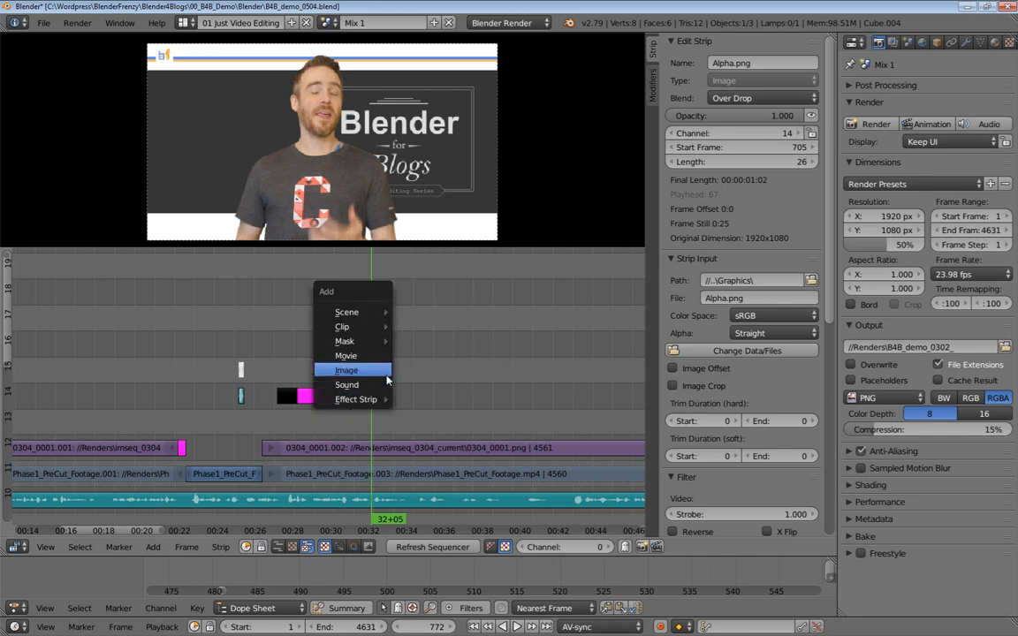
pyautogui.click(429, 357)
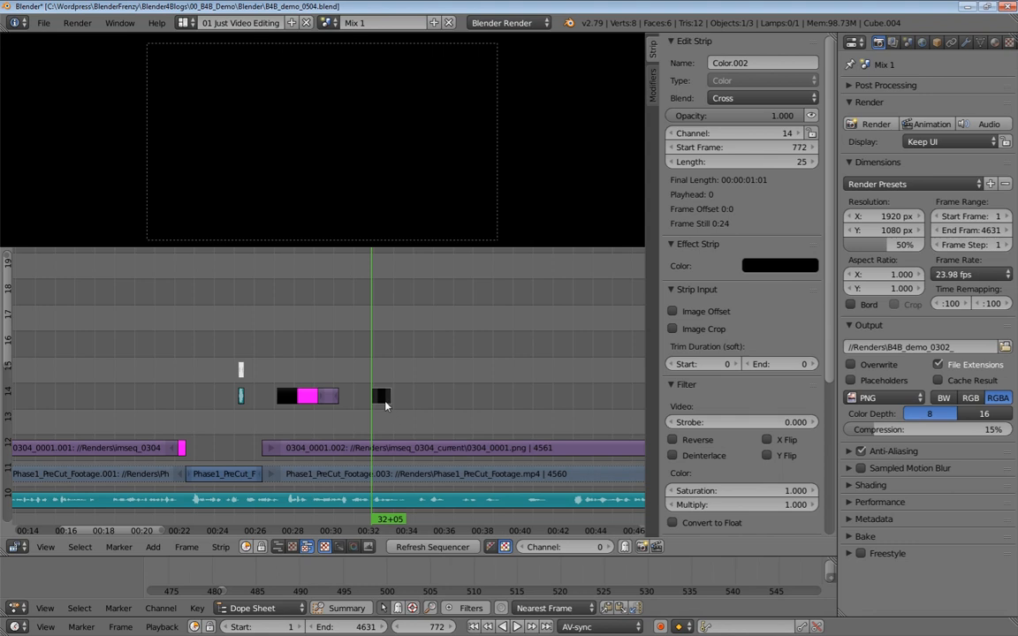
# Duplicate the new black Color strip and place the copy on channel 14 starting at frame 818
pyautogui.hotkey('shift', 'd')
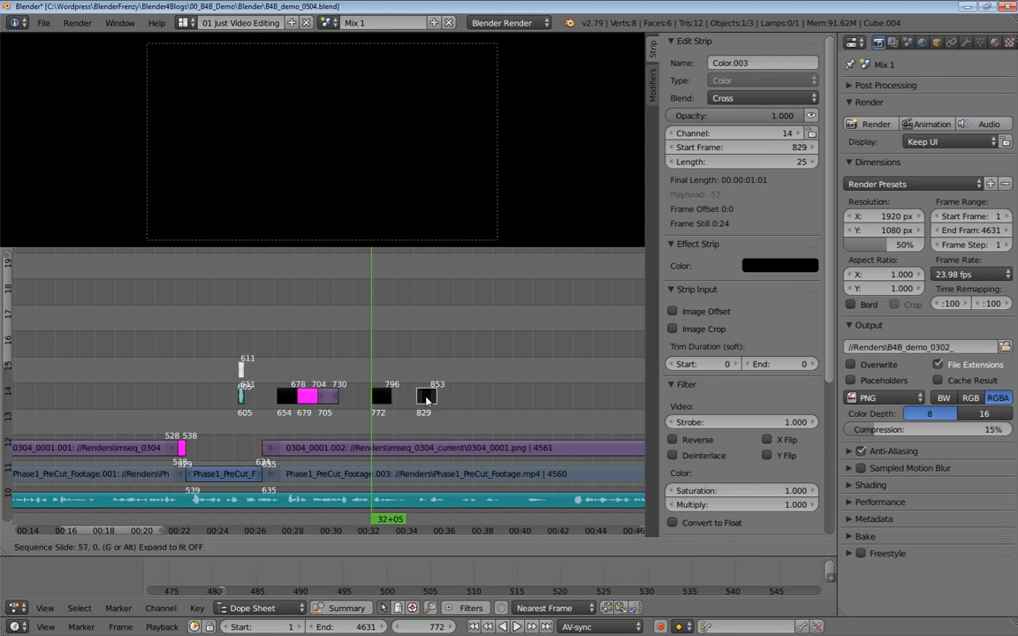
pyautogui.click(419, 400)
pyautogui.scroll(7, 411, 406)
pyautogui.scroll(-6, 447, 440)
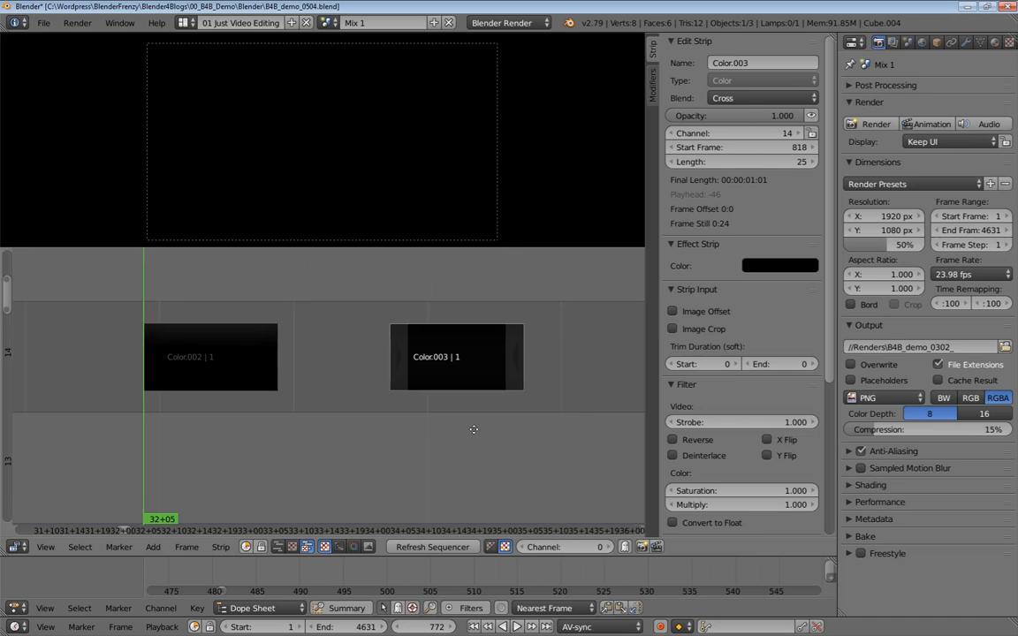
pyautogui.scroll(2, 449, 450)
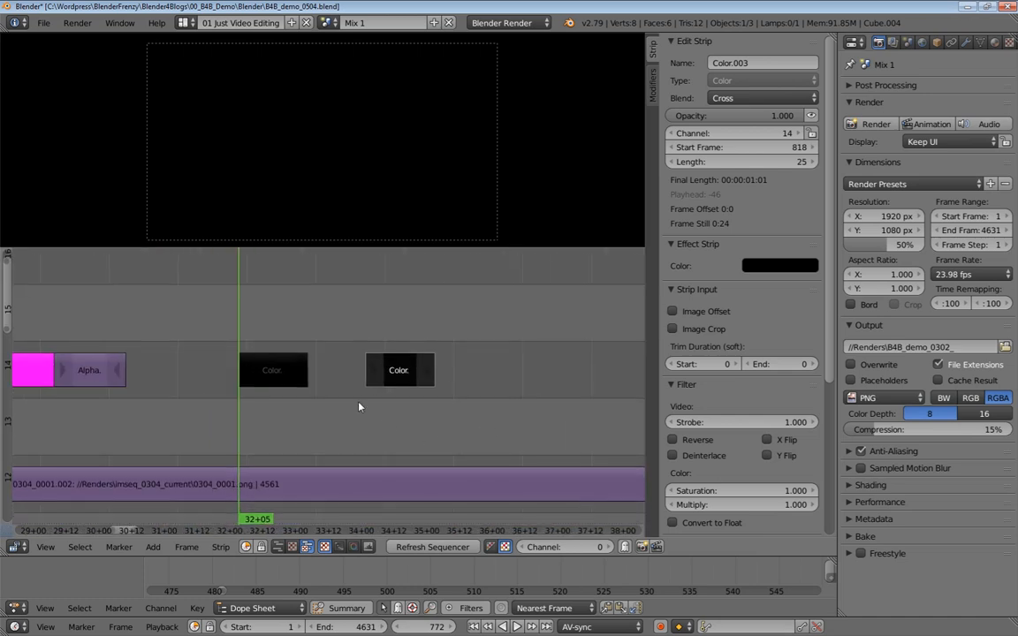
# Move the playhead to 34+14 over the duplicated Color strip and set that strip's opacity to 0
pyautogui.rightClick(276, 373)
pyautogui.rightClick(390, 372)
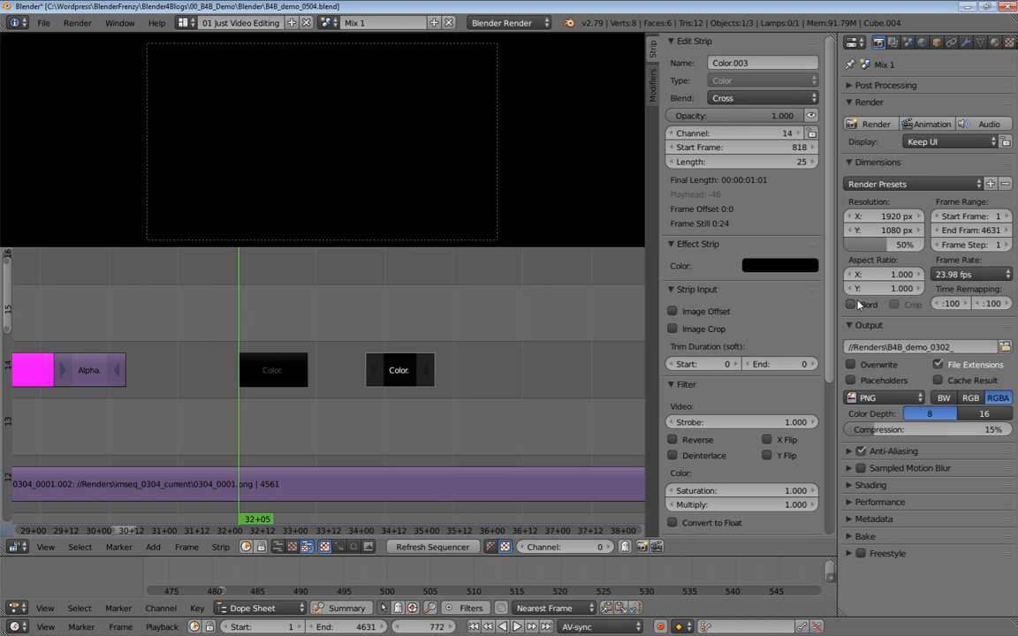
pyautogui.click(397, 325)
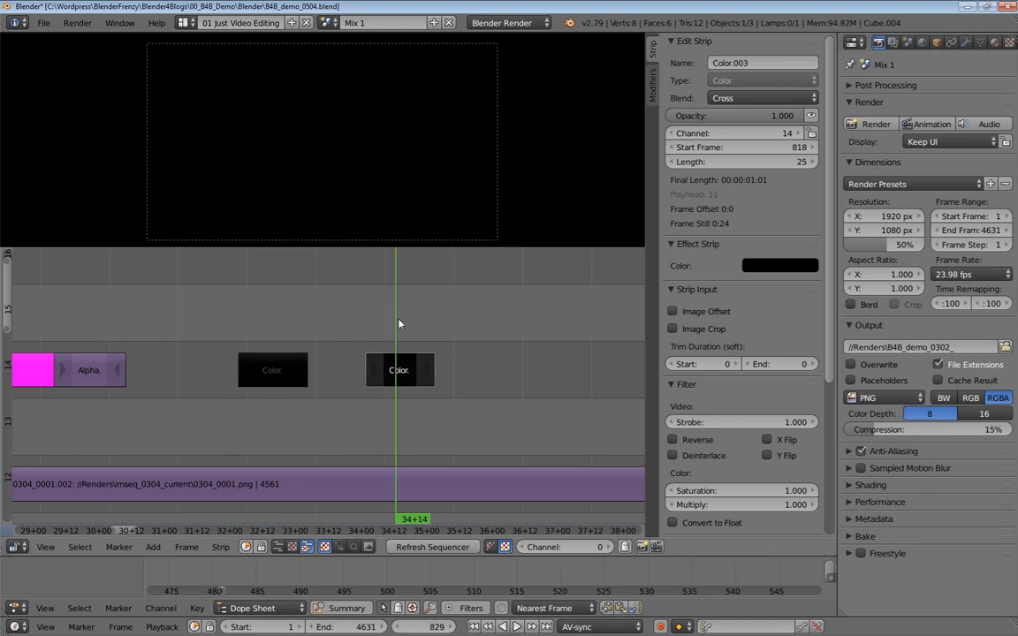
pyautogui.moveTo(798, 119); pyautogui.dragTo(727, 119)
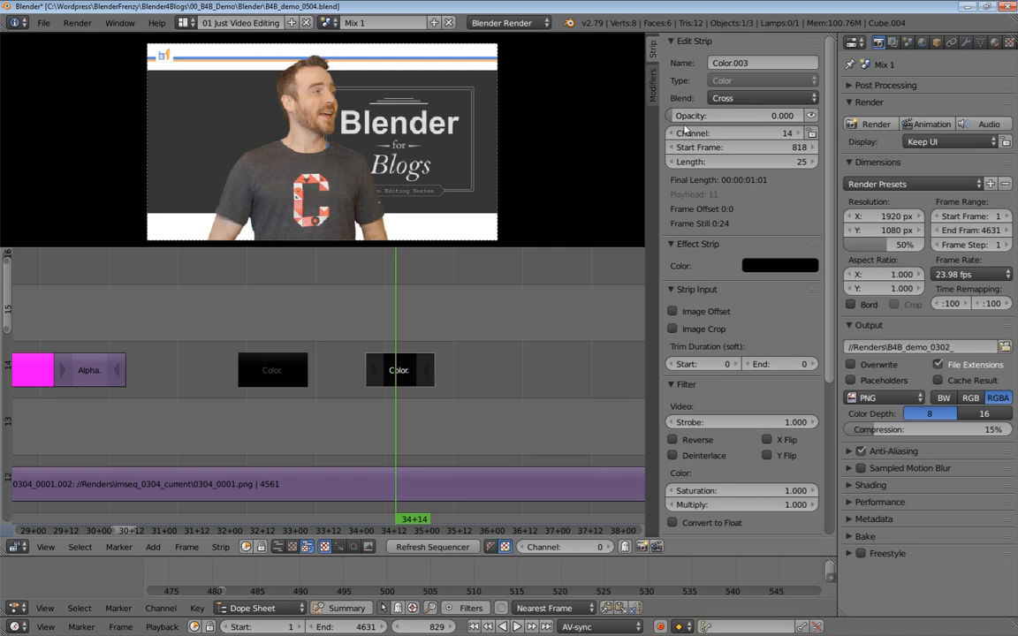
# Try a Cross effect between the two black Color strips at frames 772 and 818, with its blend mode set to Over Drop
pyautogui.keyDown('shift'); pyautogui.rightClick(280, 363); pyautogui.keyUp('shift')
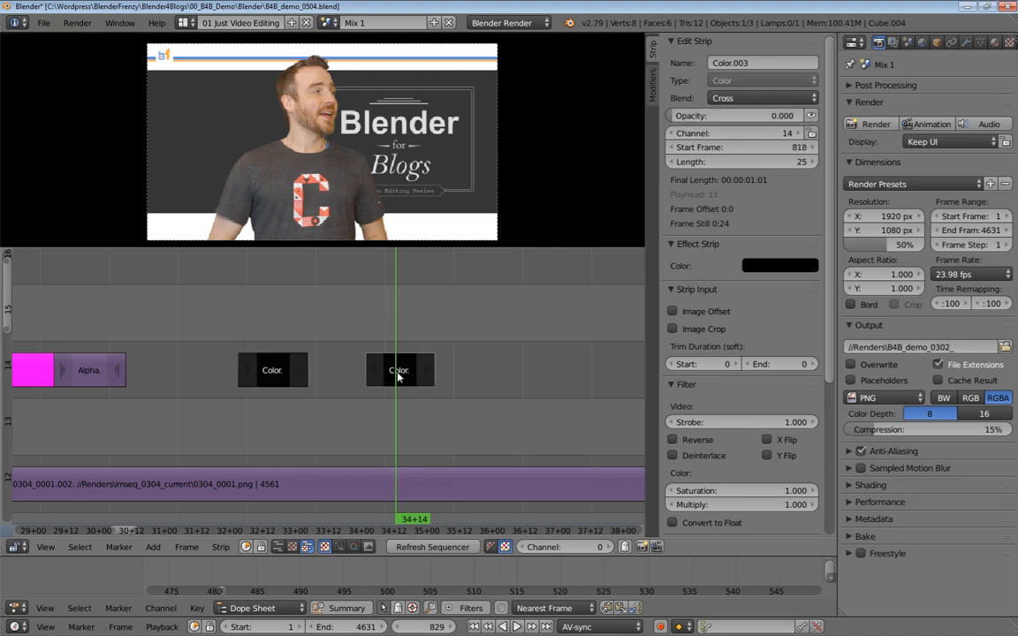
pyautogui.hotkey('shift', 'a')
pyautogui.click(445, 428)
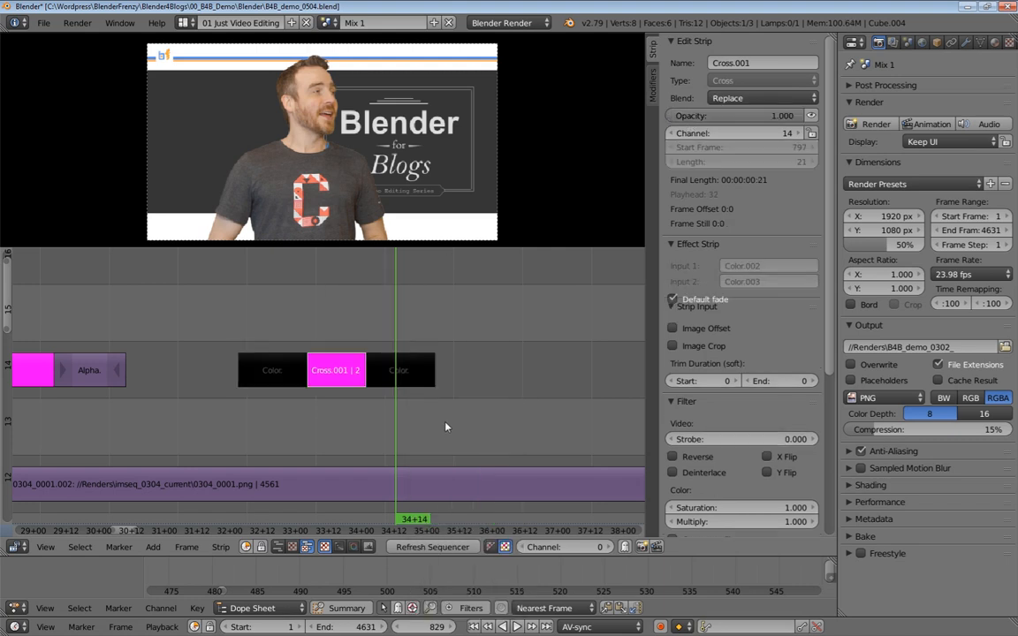
pyautogui.click(762, 98)
pyautogui.click(725, 246)
# Play and scrub through the Cross between the two black Color strips to check the fade
pyautogui.click(237, 289)
pyautogui.hotkey('alt', 'a')
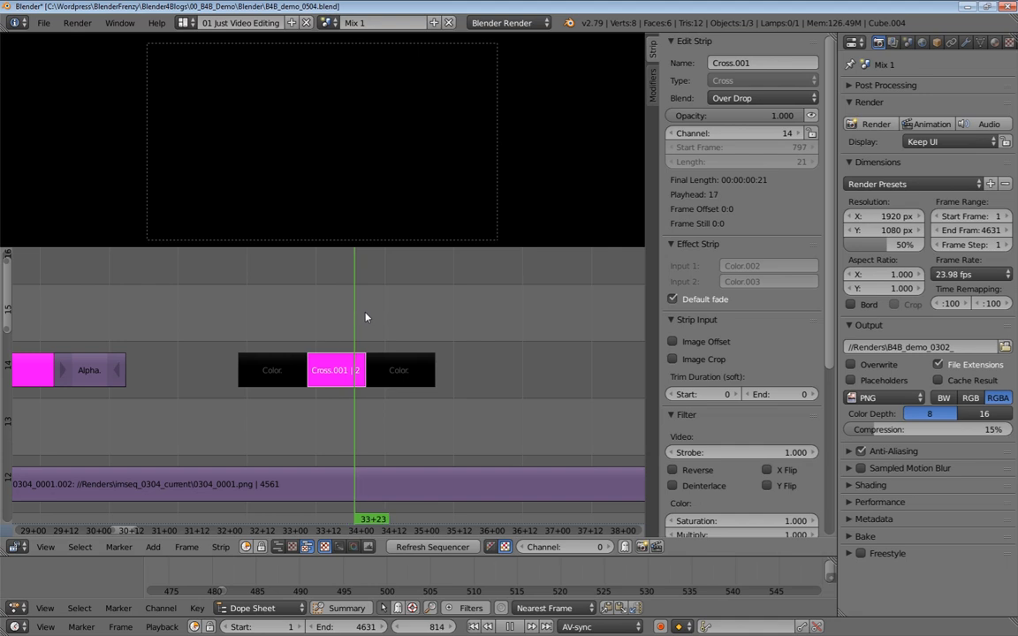
pyautogui.moveTo(374, 310); pyautogui.dragTo(350, 319)
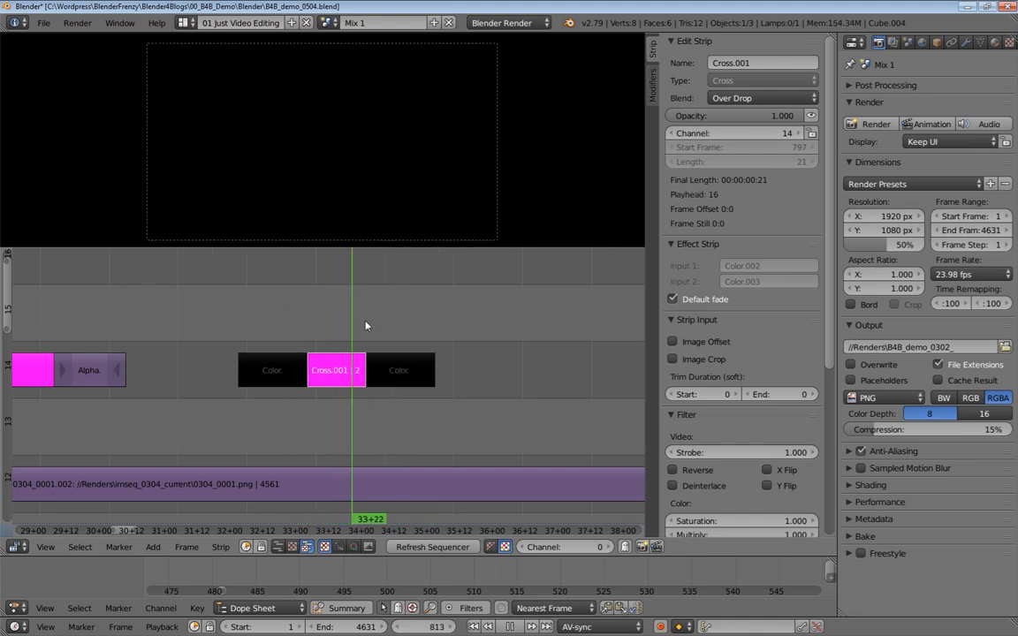
pyautogui.hotkey('alt', 'a')
pyautogui.moveTo(372, 325); pyautogui.dragTo(328, 321)
# Try the Cross strip at opacity 0, and delete the Cross between the two Color strips
pyautogui.moveTo(733, 115); pyautogui.dragTo(473, 286)
pyautogui.moveTo(343, 330)
pyautogui.mouseDown()
pyautogui.moveTo(250, 324)
pyautogui.moveTo(327, 322)
pyautogui.moveTo(355, 341)
pyautogui.moveTo(302, 341)
pyautogui.moveTo(355, 342)
pyautogui.mouseUp()
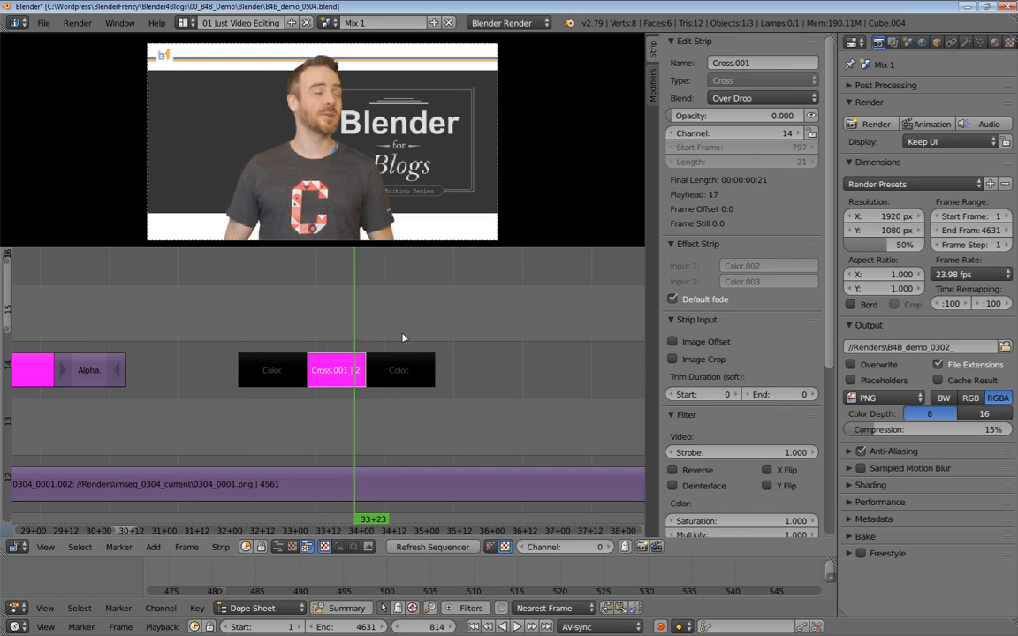
pyautogui.click(406, 364)
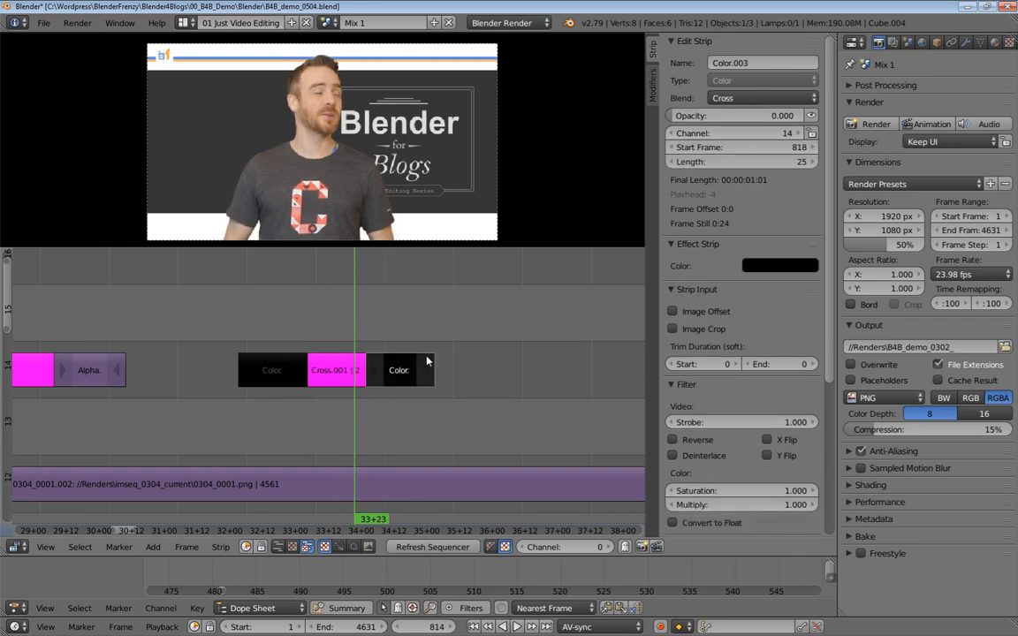
pyautogui.click(347, 371)
pyautogui.press('Delete')
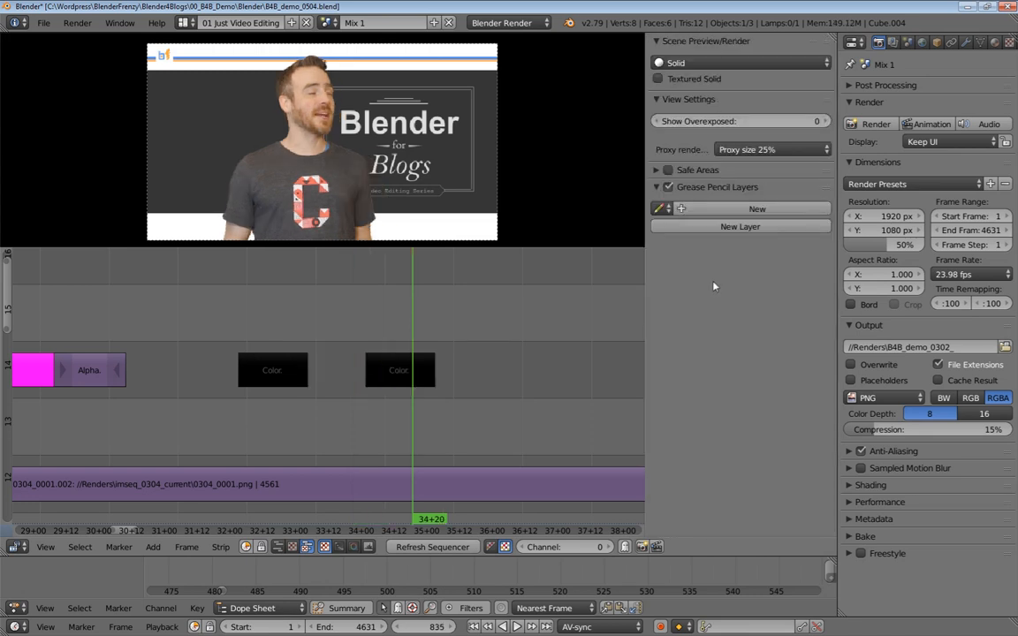
# Enable Image Offset on the Color strip at frame 818, with its opacity at 1 and its blend mode set to Over Drop
pyautogui.click(397, 367)
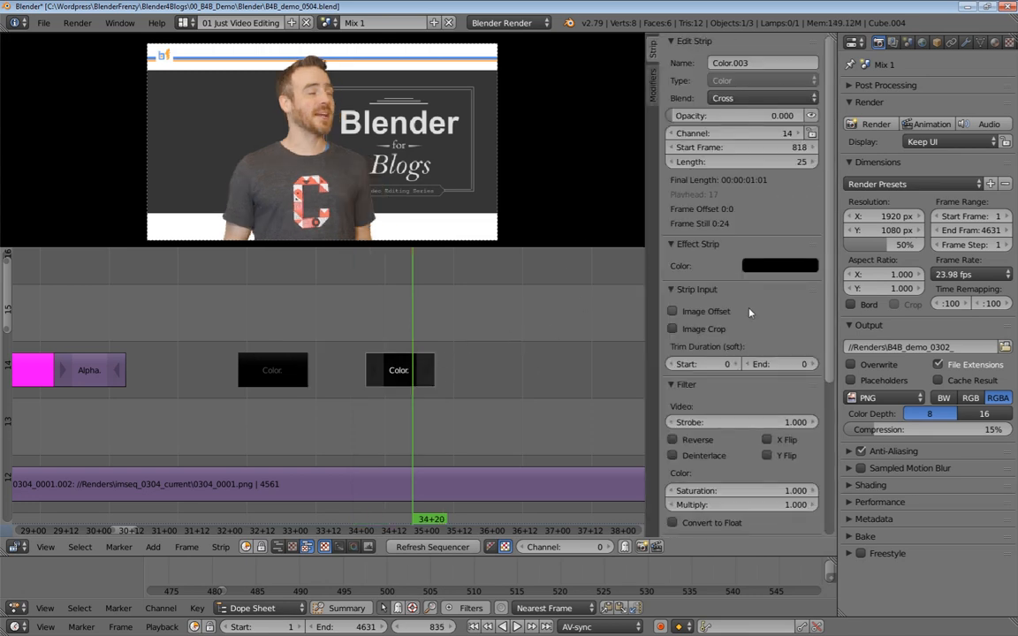
pyautogui.click(700, 312)
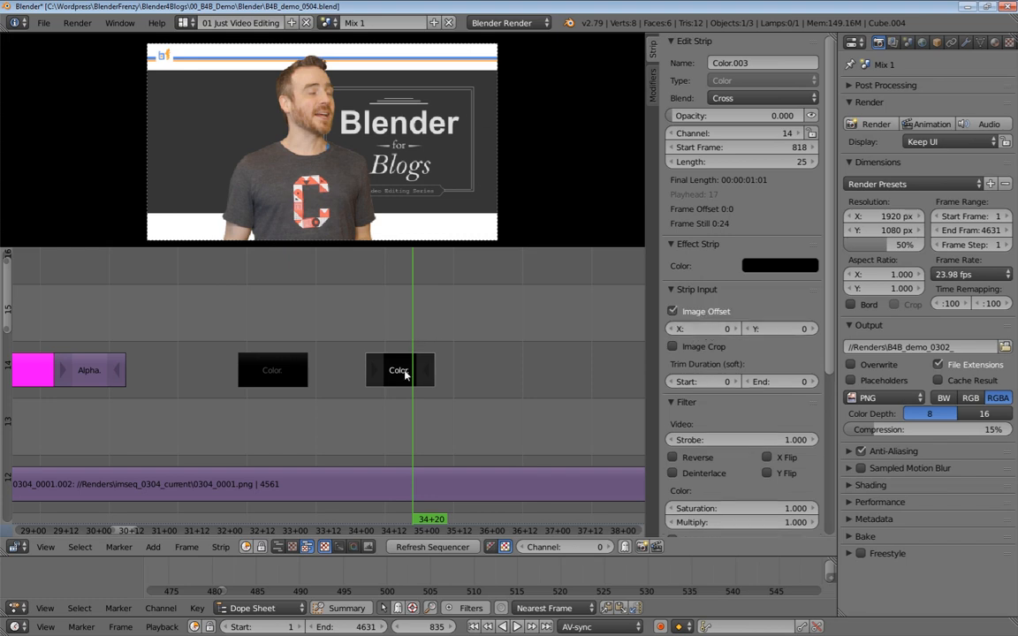
pyautogui.moveTo(702, 116); pyautogui.dragTo(839, 116)
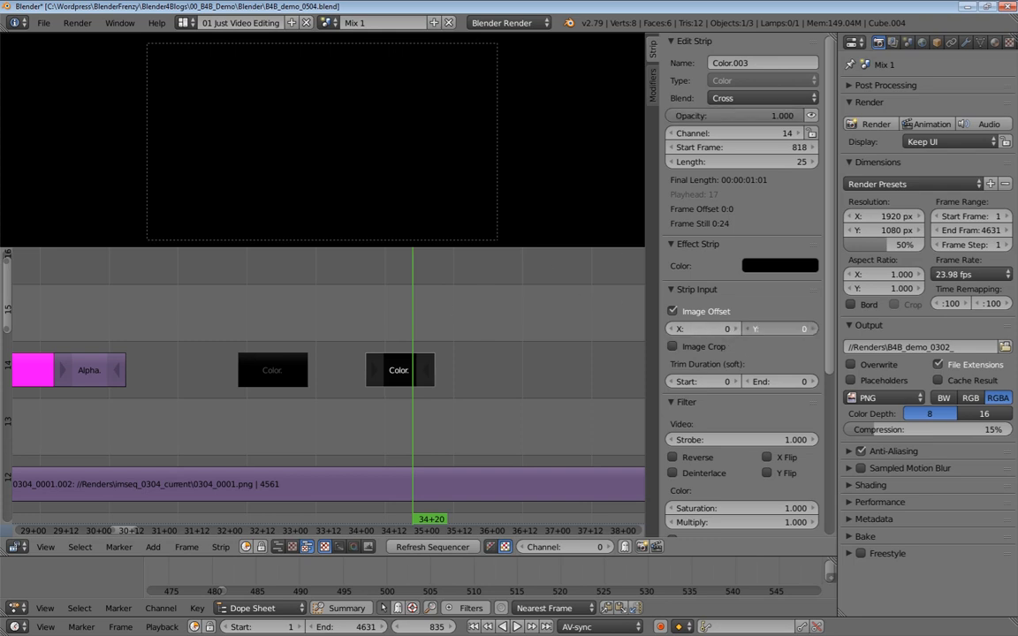
pyautogui.press('Escape')
pyautogui.click(762, 98)
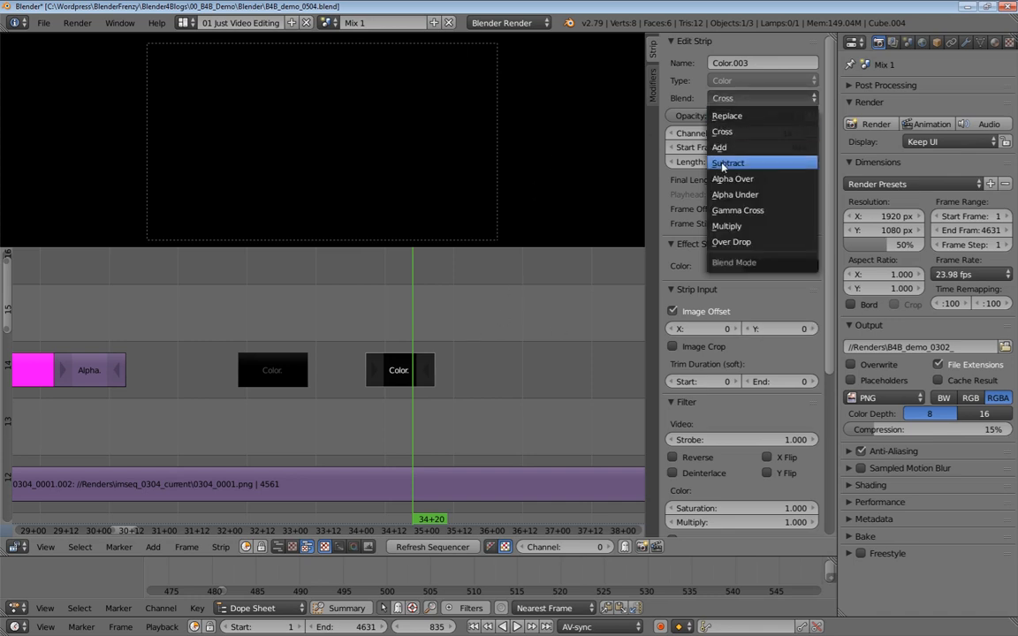
pyautogui.click(774, 236)
pyautogui.click(403, 326)
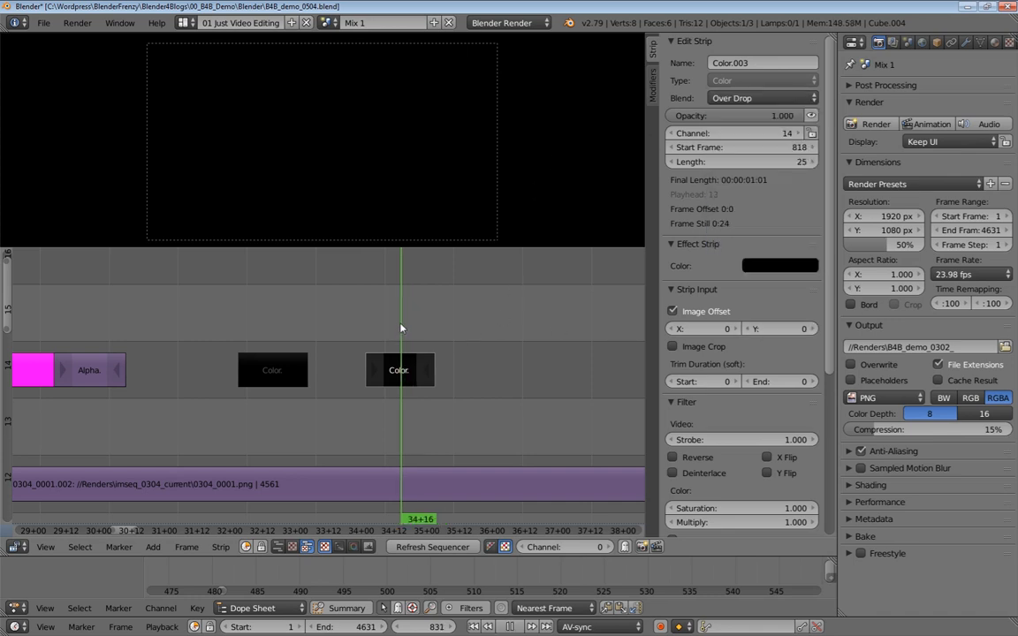
# Set the Image Offset Y of the Color strip at frame 818 to 1080
pyautogui.moveTo(777, 328)
pyautogui.mouseDown()
pyautogui.moveTo(910, 329)
pyautogui.moveTo(761, 331)
pyautogui.mouseUp()
pyautogui.moveTo(676, 332)
pyautogui.mouseDown()
pyautogui.moveTo(654, 331)
pyautogui.moveTo(698, 332)
pyautogui.moveTo(676, 334)
pyautogui.mouseUp()
pyautogui.rightClick(675, 335)
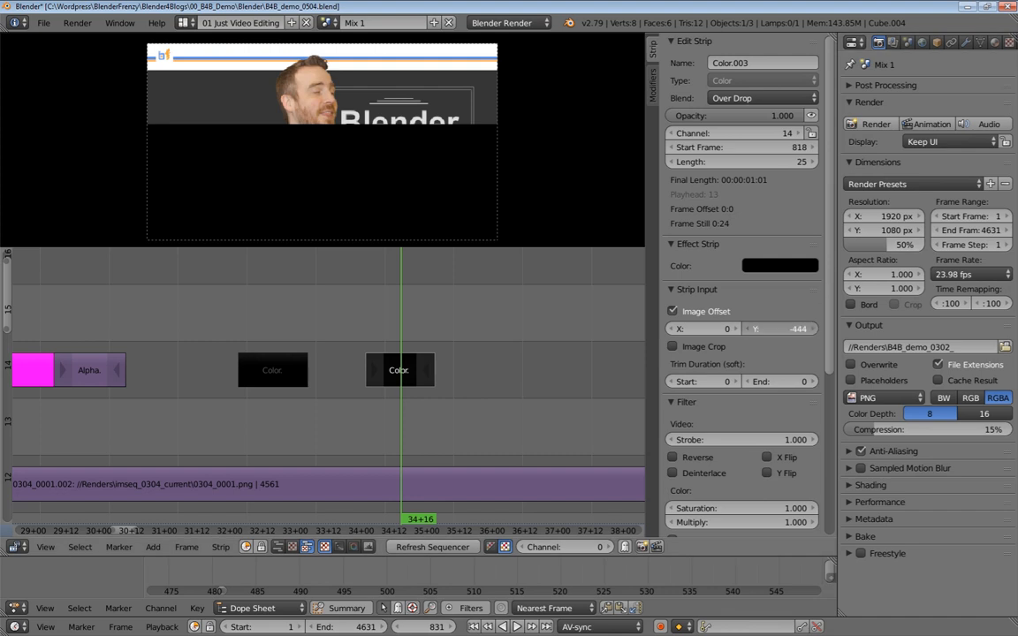
pyautogui.click(765, 328)
pyautogui.write('1080')
pyautogui.press('Return')
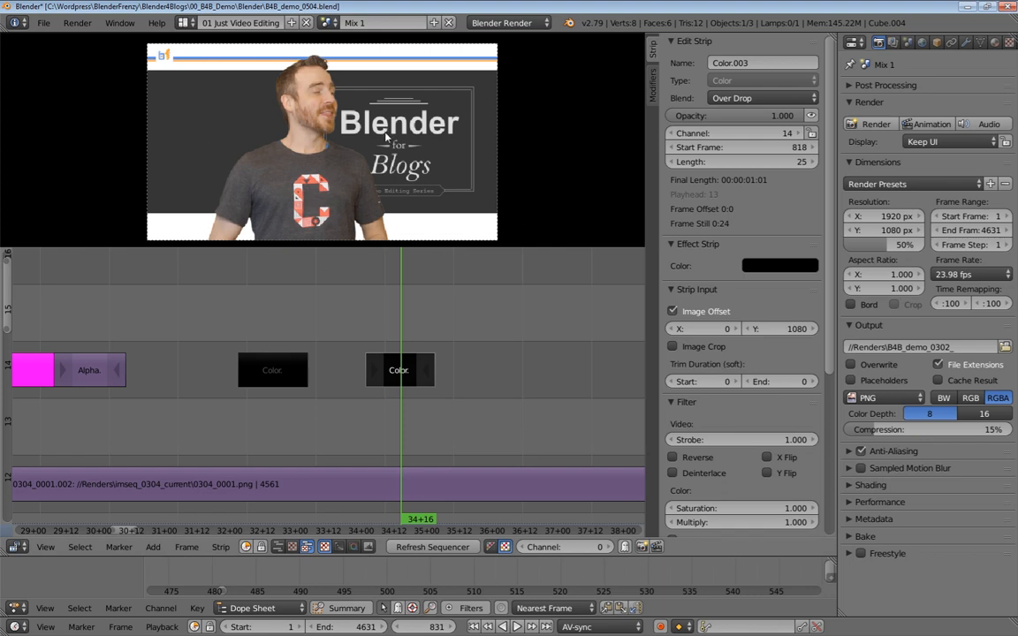
# Add a Cross effect from the first black Color strip to the offset Color strip, and set its blend mode to Over Drop
pyautogui.click(285, 372)
pyautogui.keyDown('shift'); pyautogui.click(400, 370); pyautogui.keyUp('shift')
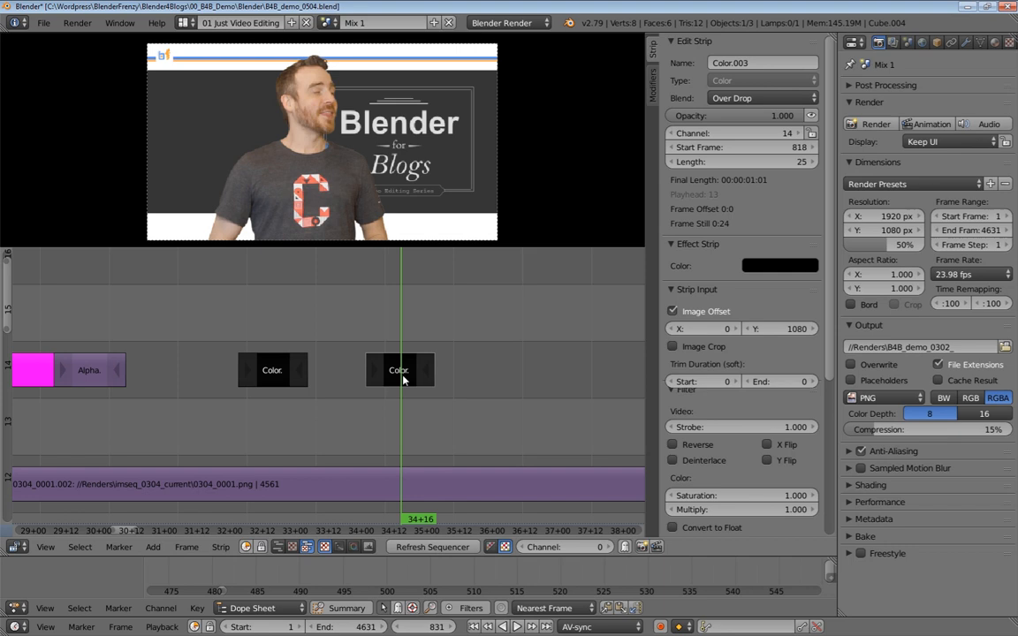
pyautogui.hotkey('shift', 'a')
pyautogui.moveTo(402, 379)
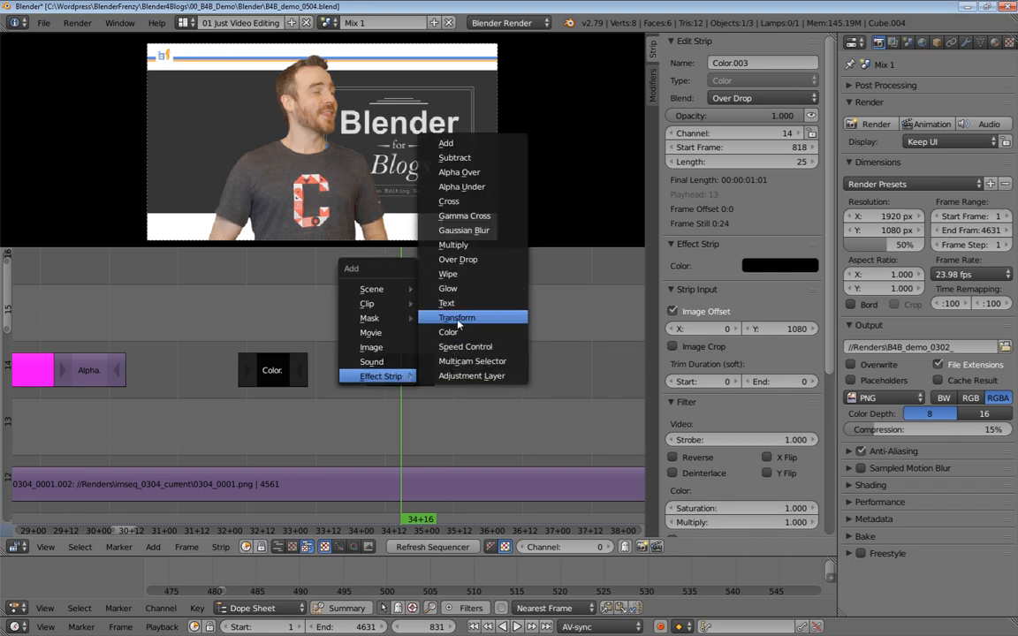
pyautogui.click(449, 201)
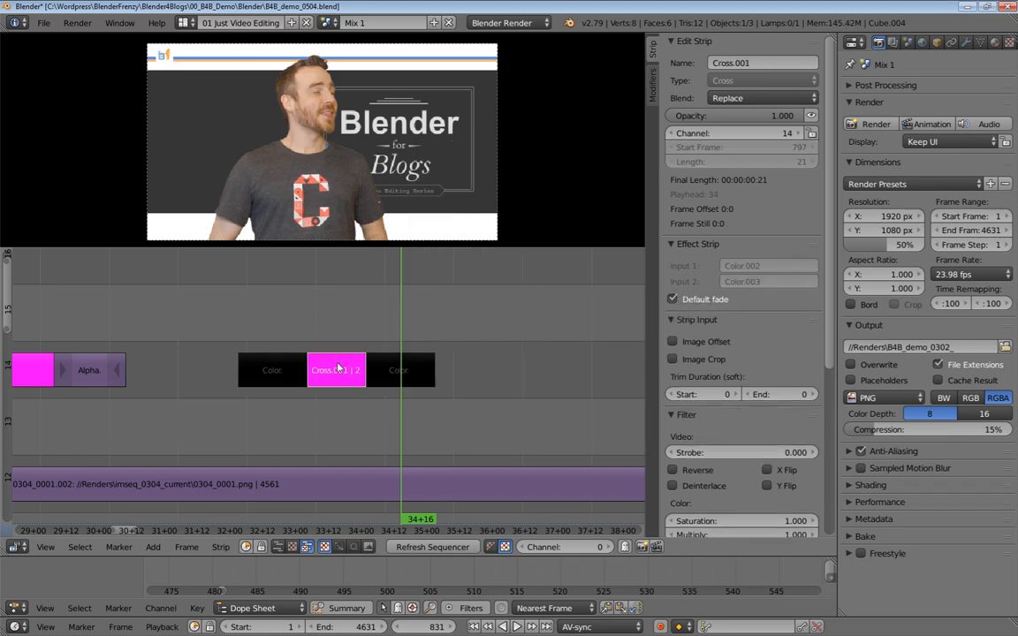
pyautogui.click(764, 98)
pyautogui.click(742, 234)
# Play and scrub through the new Cross to check the fade from black to the footage
pyautogui.click(253, 309)
pyautogui.hotkey('alt', 'a')
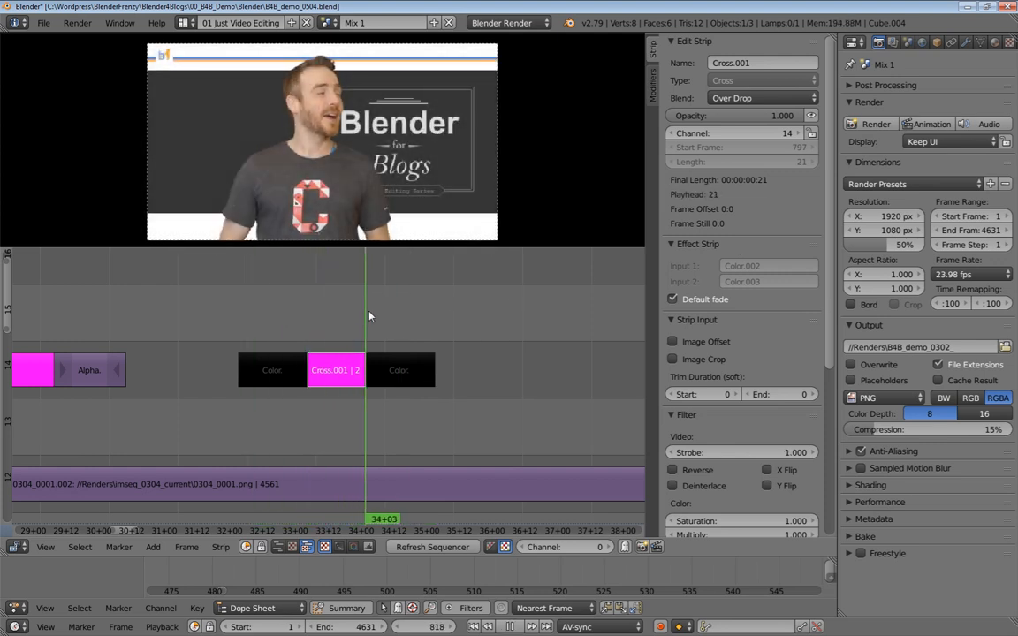
pyautogui.moveTo(351, 312); pyautogui.dragTo(402, 315)
pyautogui.hotkey('alt', 'a')
# Compare the Alpha.png strip at frame 705 with the offset Color strip at frame 818
pyautogui.keyDown('ctrl'); pyautogui.moveTo(486, 331); pyautogui.dragTo(480, 330, button='middle'); pyautogui.keyUp('ctrl')
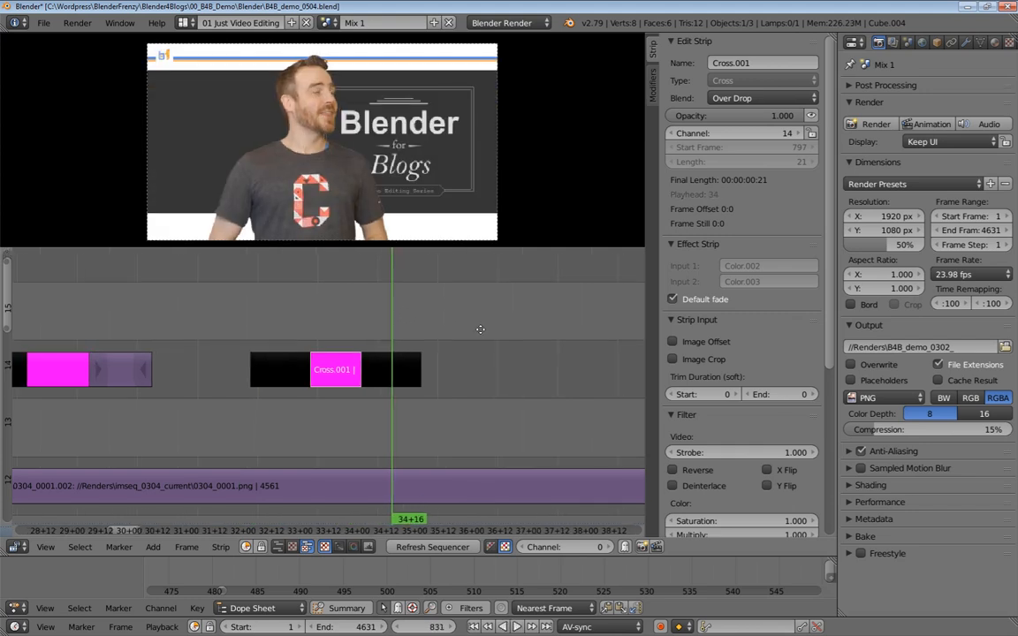
pyautogui.rightClick(114, 370)
pyautogui.click(128, 296)
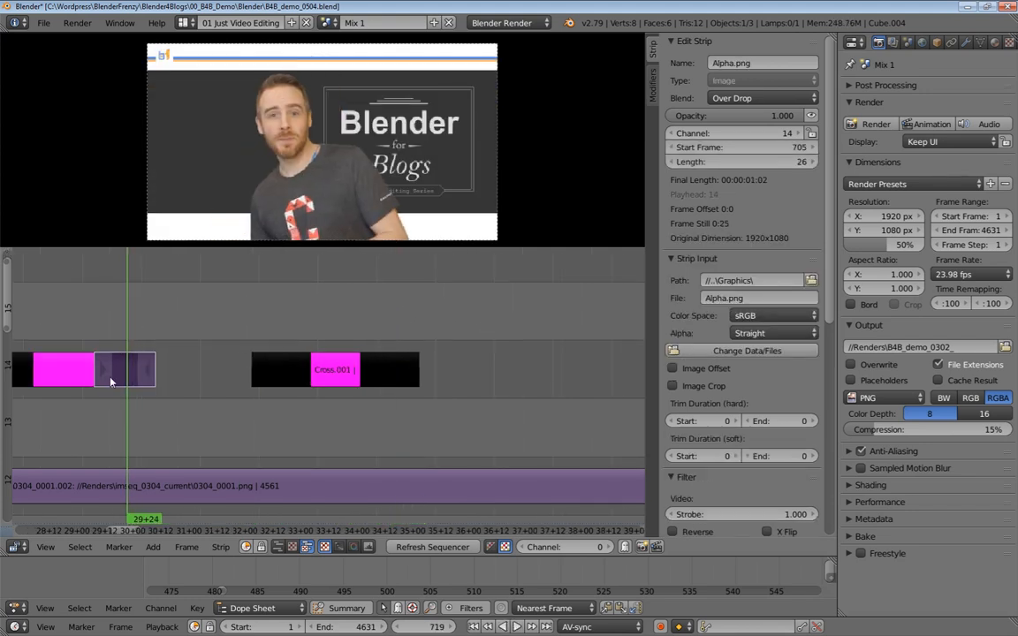
pyautogui.click(391, 339)
pyautogui.rightClick(271, 366)
pyautogui.rightClick(385, 367)
# Duplicate the two Color strips and their Cross, and place the copies on channel 14 starting at frame 903
pyautogui.keyDown('ctrl'); pyautogui.moveTo(464, 318); pyautogui.dragTo(441, 330, button='middle'); pyautogui.keyUp('ctrl')
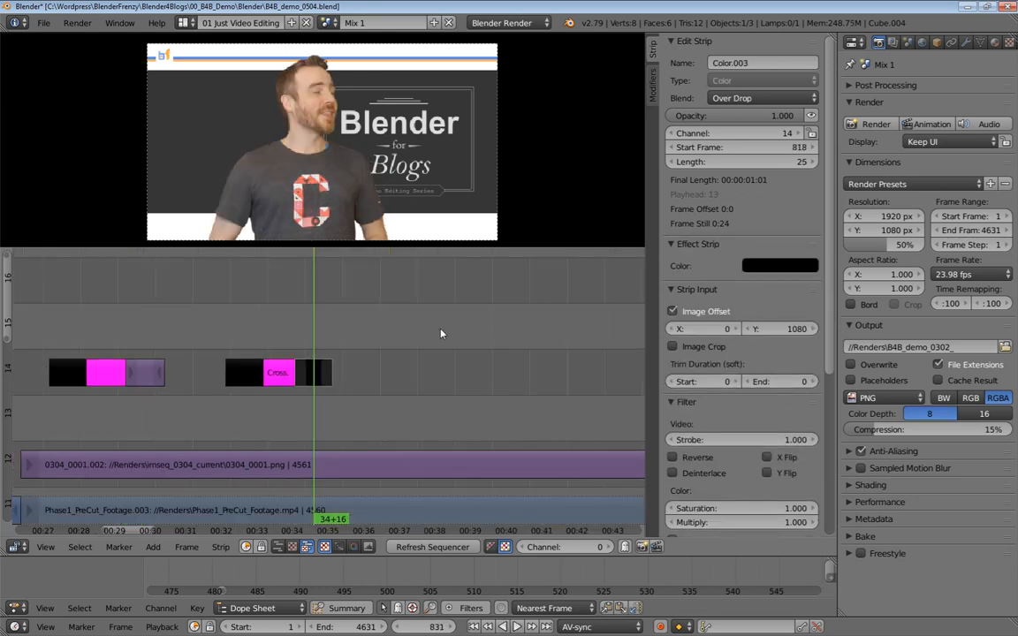
pyautogui.press('a')
pyautogui.press('b')
pyautogui.moveTo(201, 352); pyautogui.dragTo(413, 422)
pyautogui.press('b')
pyautogui.moveTo(216, 345); pyautogui.dragTo(362, 418)
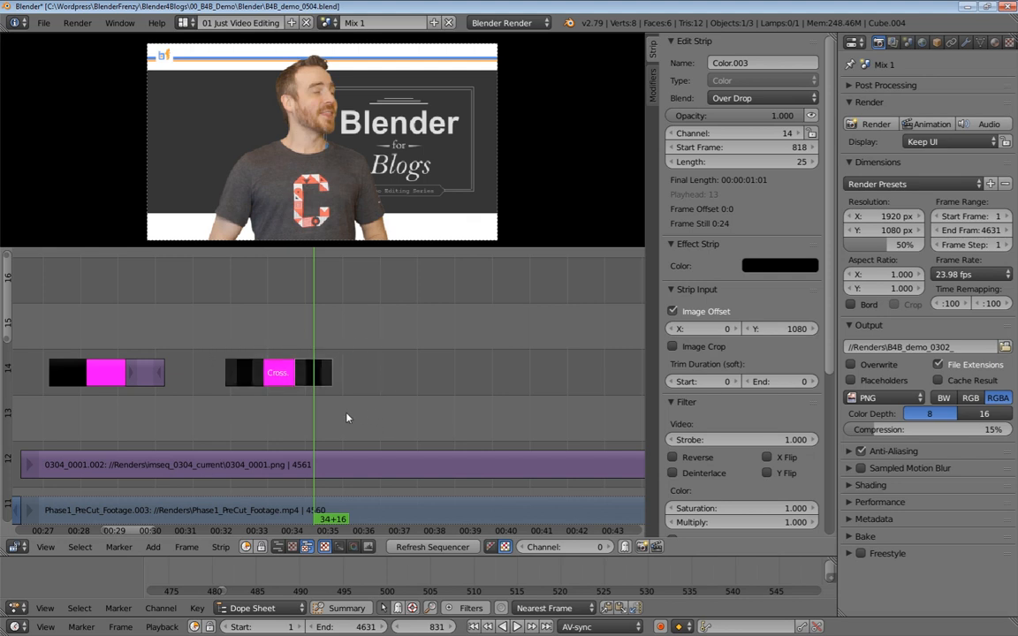
pyautogui.hotkey('shift', 'd')
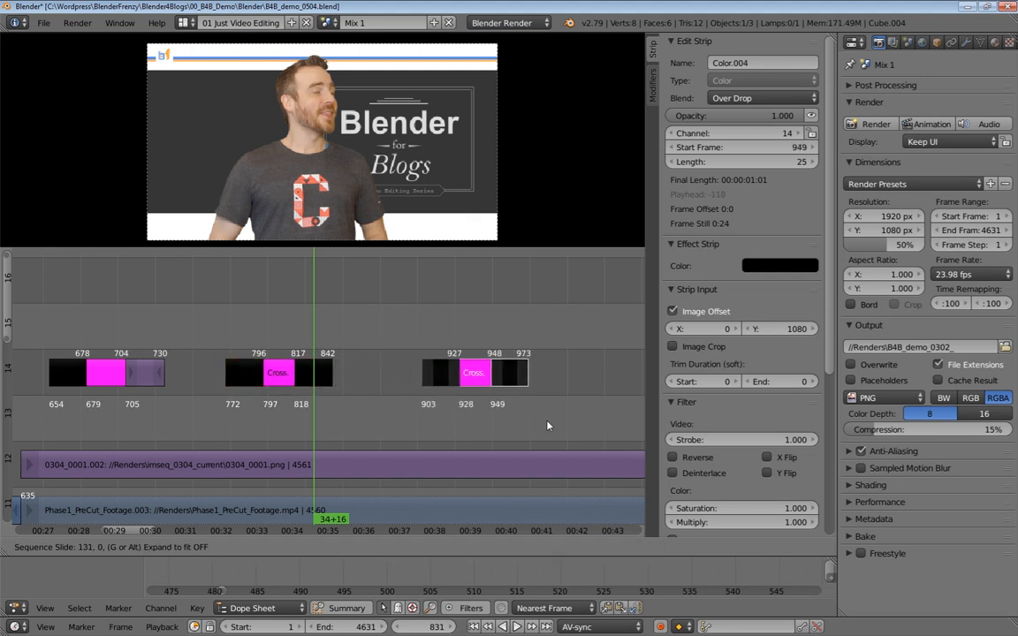
pyautogui.click(477, 385)
# Delete the duplicated Cross, and move the plain black Color copy to start frame 996, after the offset Color copy
pyautogui.rightClick(473, 375)
pyautogui.press('x')
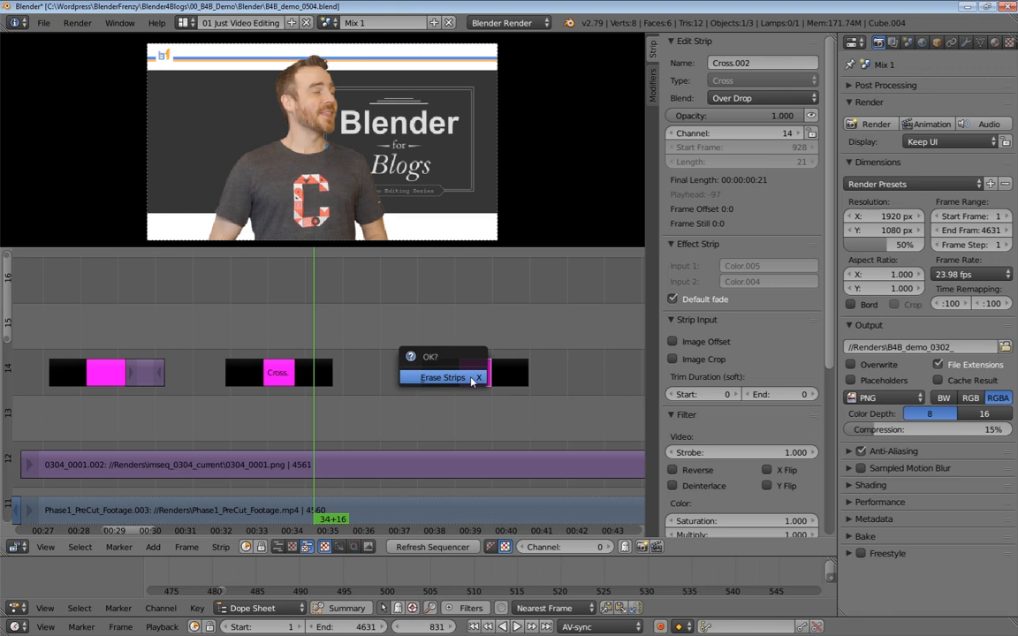
pyautogui.click(473, 379)
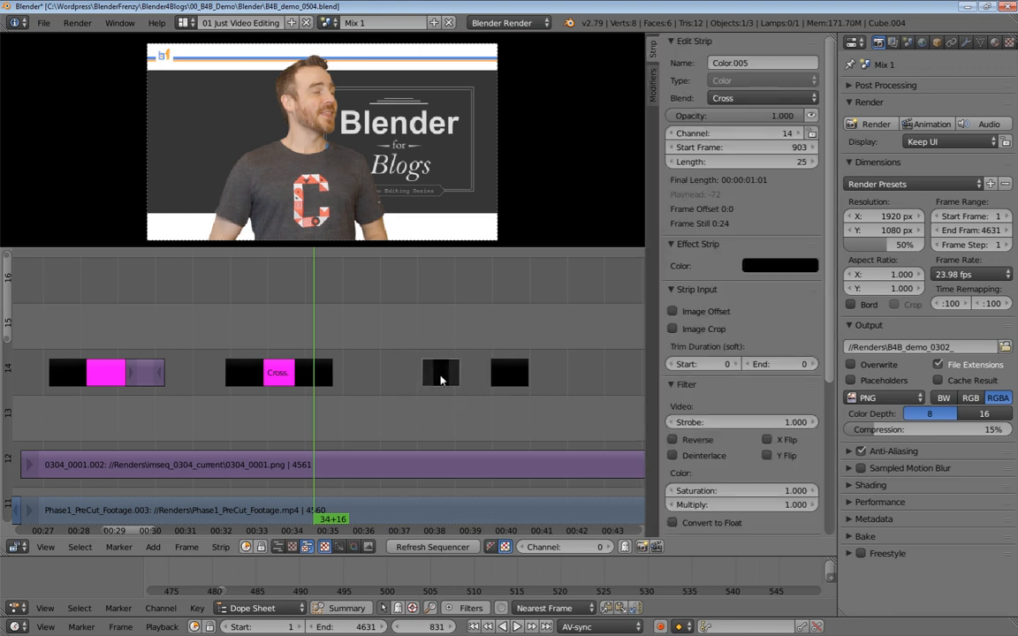
pyautogui.press('g')
pyautogui.click(580, 378)
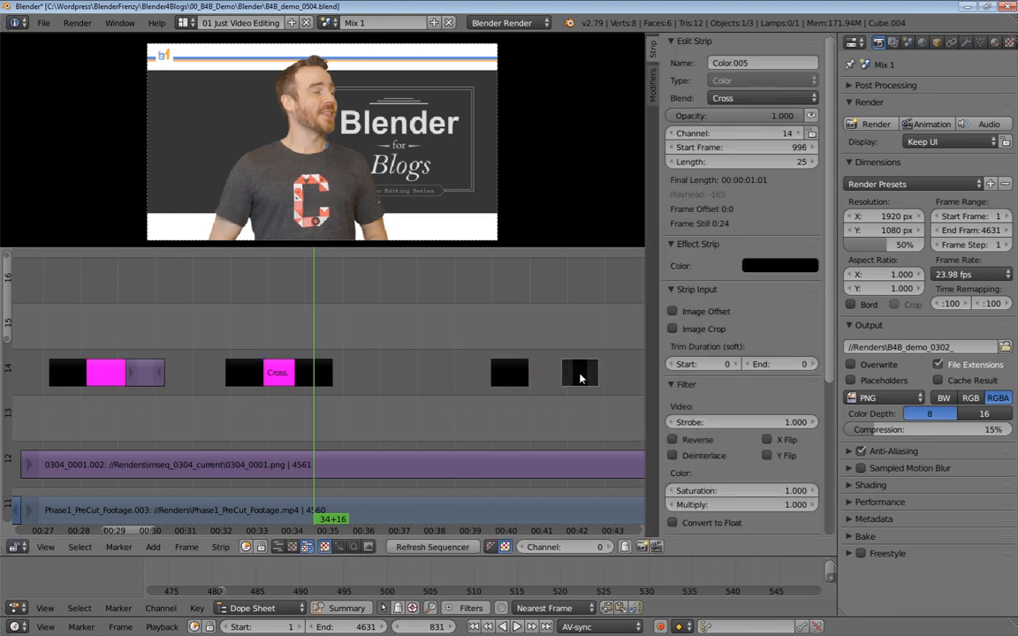
# Add a Cross effect from the offset Color strip at frame 949 to the black Color strip at frame 996
pyautogui.rightClick(510, 379)
pyautogui.rightClick(580, 378)
pyautogui.hotkey('shift', 'a')
pyautogui.press('Escape')
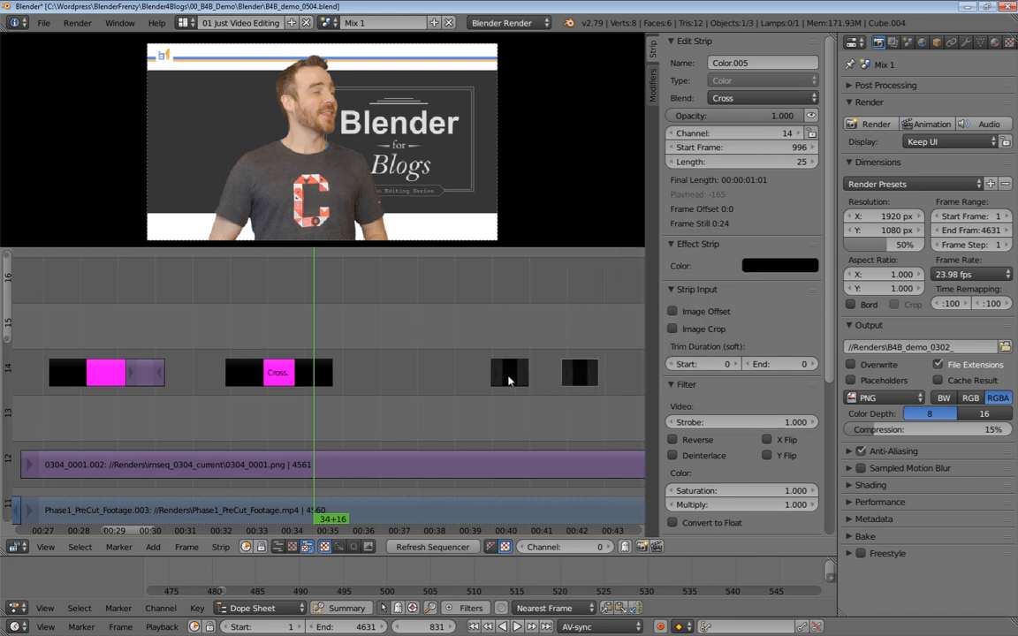
pyautogui.rightClick(510, 380)
pyautogui.rightClick(579, 376)
pyautogui.hotkey('shift', 'a')
pyautogui.moveTo(517, 378)
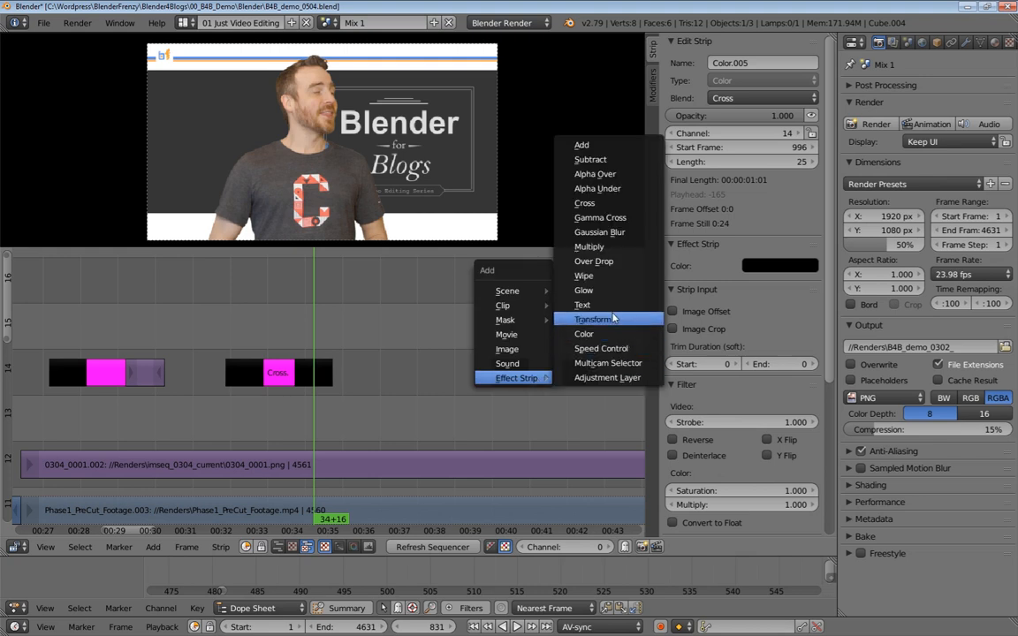
pyautogui.click(585, 204)
# Set the blend mode of the Cross between the copied Color strips to Over Drop
pyautogui.moveTo(425, 342)
pyautogui.mouseDown()
pyautogui.moveTo(509, 351)
pyautogui.moveTo(428, 348)
pyautogui.mouseUp()
pyautogui.rightClick(505, 380)
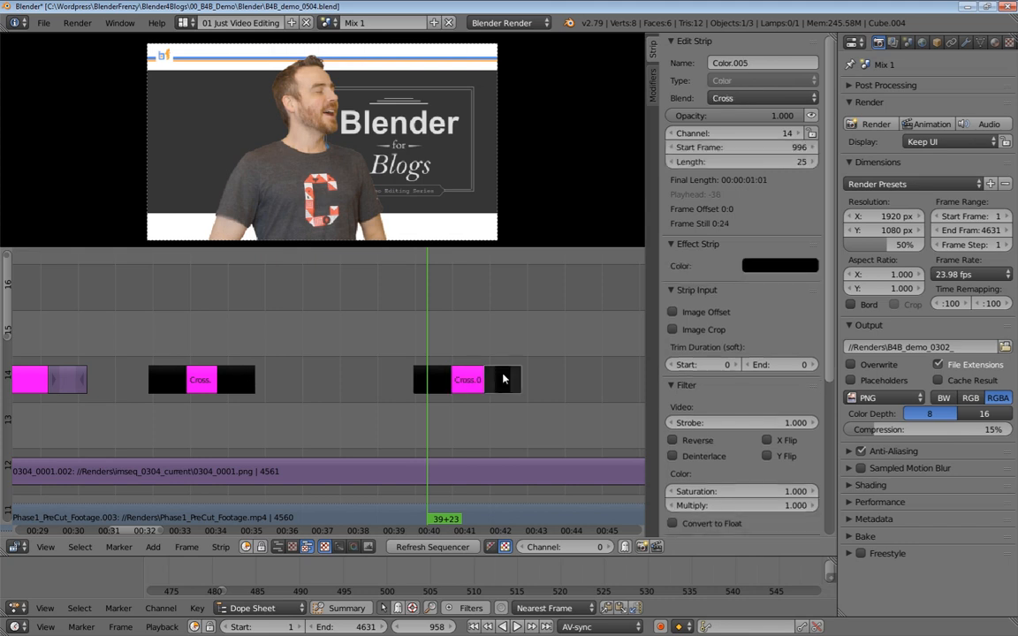
pyautogui.click(463, 380)
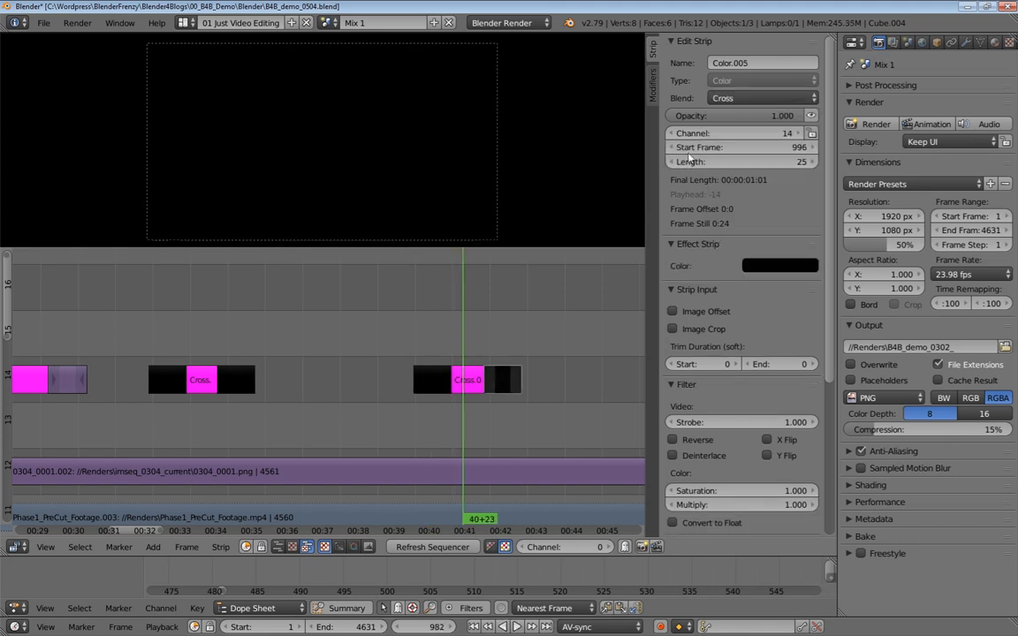
pyautogui.rightClick(468, 380)
pyautogui.click(740, 101)
pyautogui.click(730, 98)
pyautogui.click(732, 242)
# Play and scrub through the copied strips to check the fade from the footage to black
pyautogui.click(425, 340)
pyautogui.hotkey('alt', 'a')
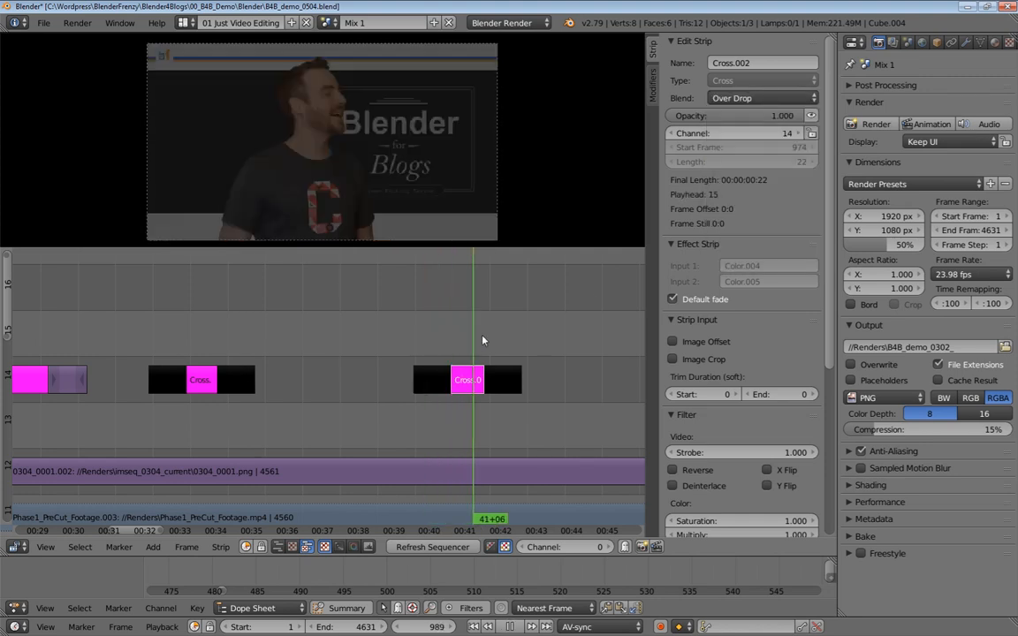
pyautogui.click(164, 328)
pyautogui.click(415, 350)
pyautogui.moveTo(448, 341); pyautogui.dragTo(487, 340)
pyautogui.hotkey('alt', 'a')
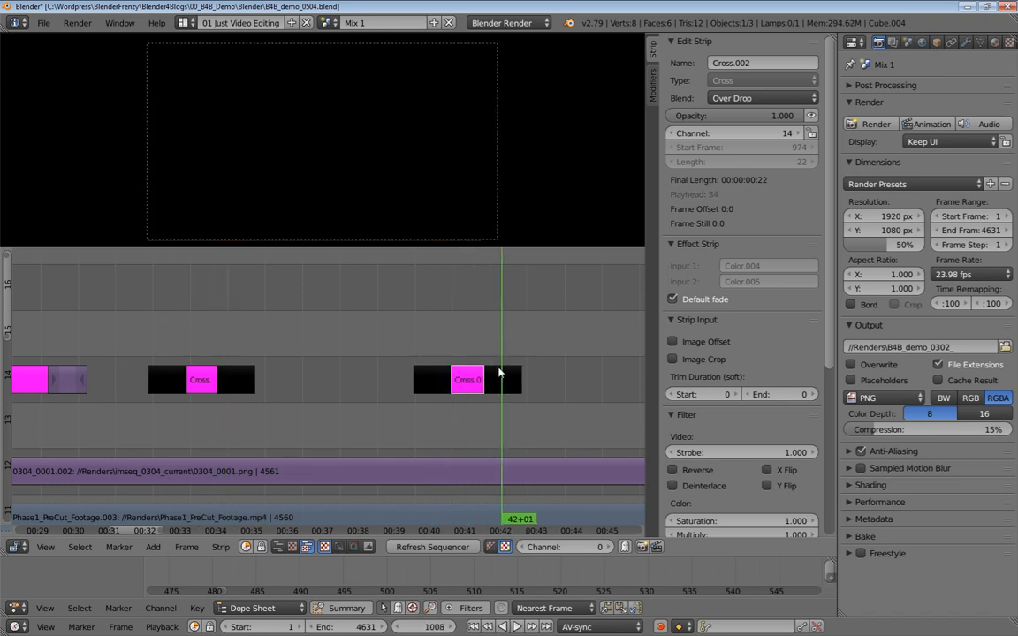
# Change the Color strips at frames 996 and 949 to white, and move the playhead to 37+05
pyautogui.rightClick(499, 372)
pyautogui.click(767, 266)
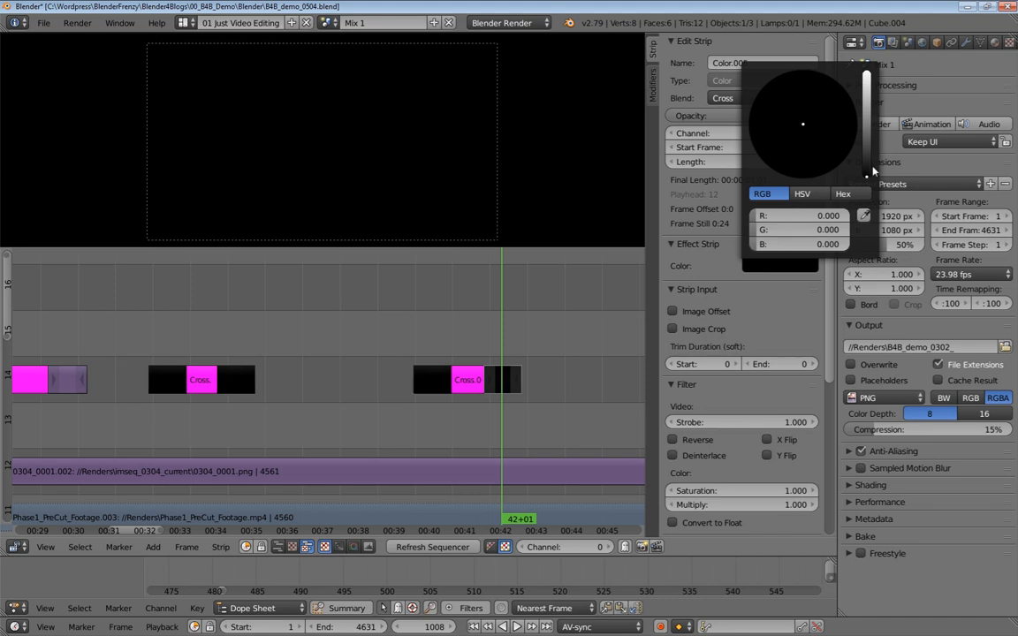
pyautogui.moveTo(872, 166); pyautogui.dragTo(869, 75)
pyautogui.rightClick(432, 380)
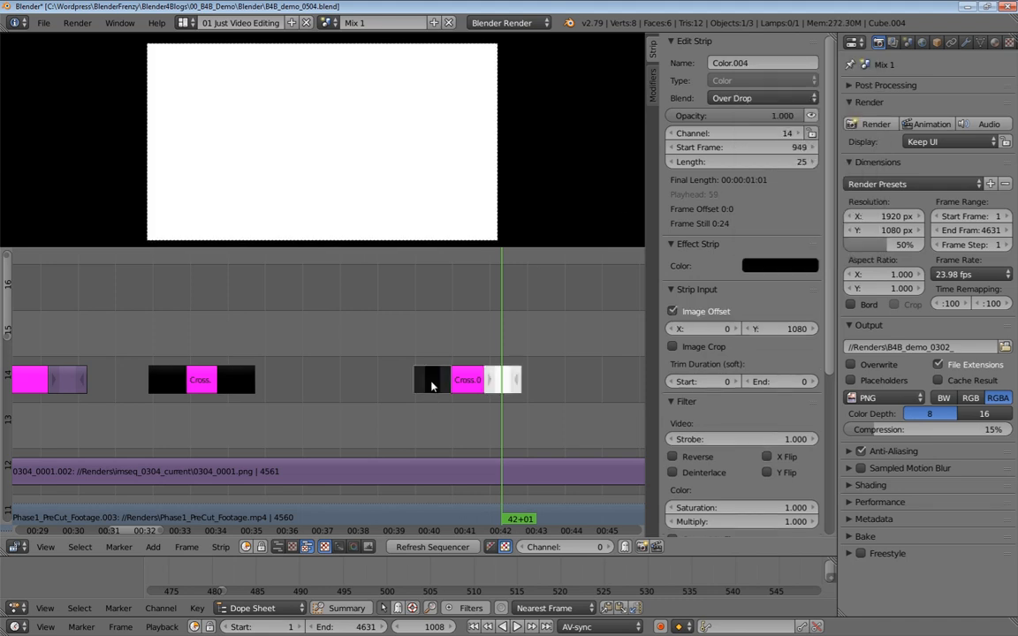
pyautogui.click(765, 270)
pyautogui.moveTo(867, 170); pyautogui.dragTo(867, 66)
pyautogui.moveTo(366, 343); pyautogui.dragTo(329, 349)
pyautogui.keyDown('ctrl'); pyautogui.moveTo(519, 324); pyautogui.dragTo(462, 375, button='middle'); pyautogui.keyUp('ctrl')
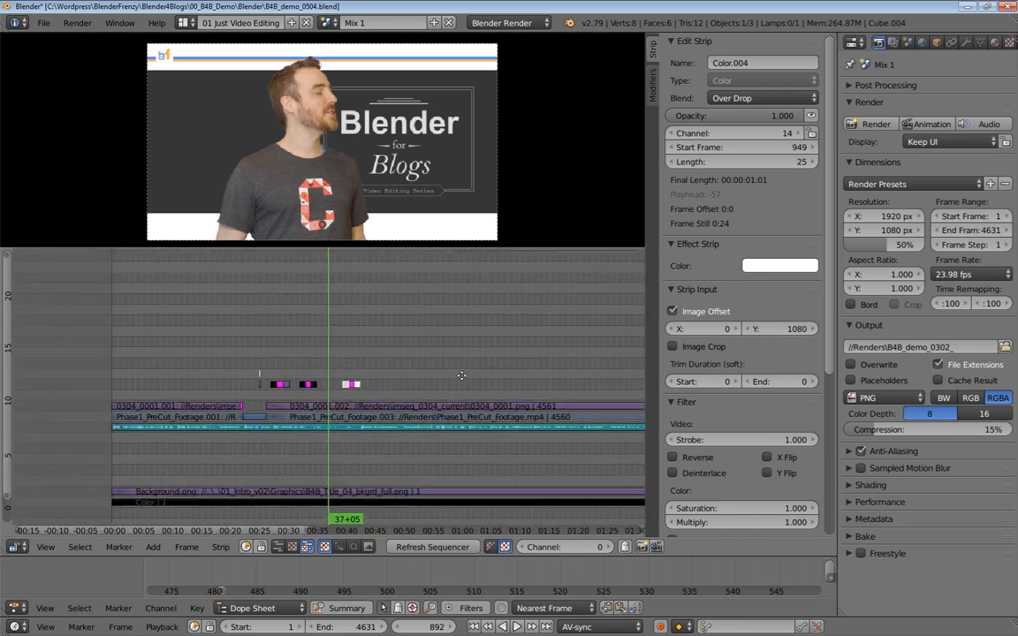
# Play and scrub through the white Color strips to check the fade from the footage to white
pyautogui.hotkey('alt', 'a')
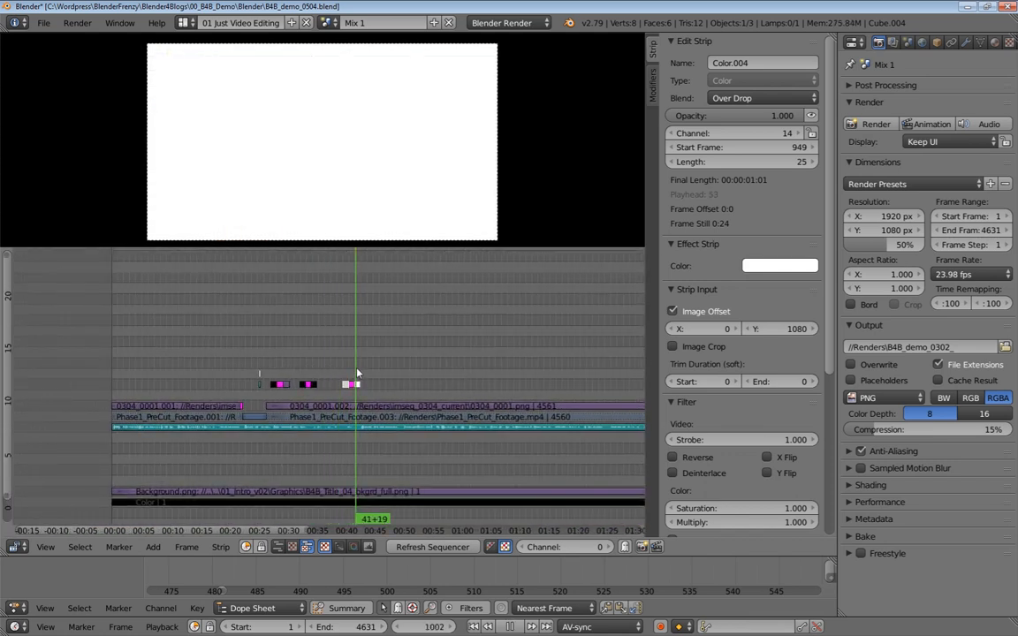
pyautogui.moveTo(340, 371); pyautogui.dragTo(308, 368)
# Delete all three groups of Color, Alpha.png and Cross fade strips on channel 14, keeping the short sound strip
pyautogui.keyDown('ctrl'); pyautogui.moveTo(308, 369); pyautogui.dragTo(386, 327, button='middle'); pyautogui.keyUp('ctrl')
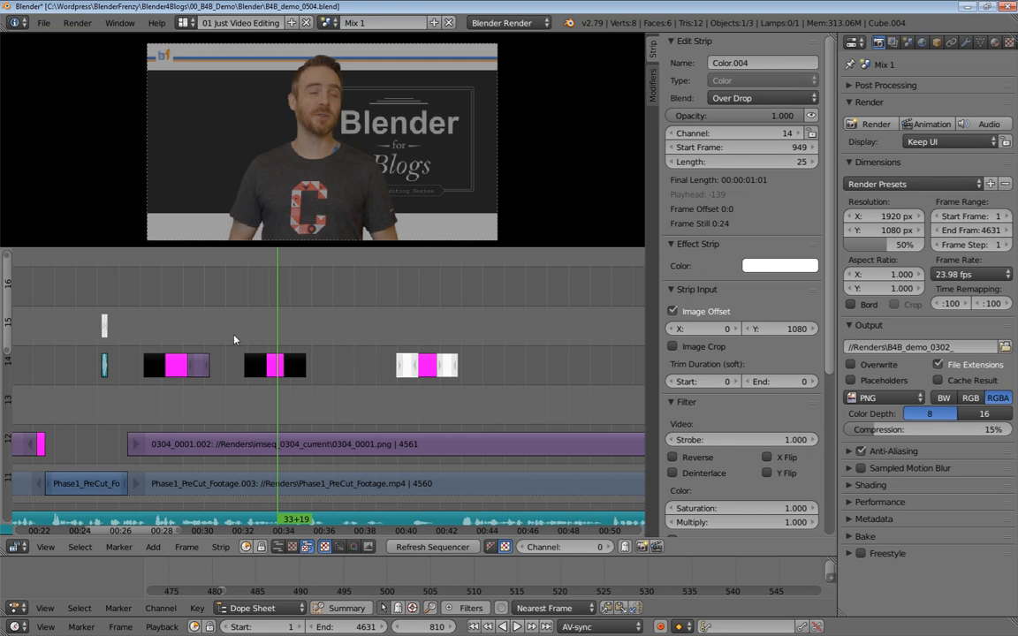
pyautogui.press('b')
pyautogui.moveTo(225, 318); pyautogui.dragTo(395, 408)
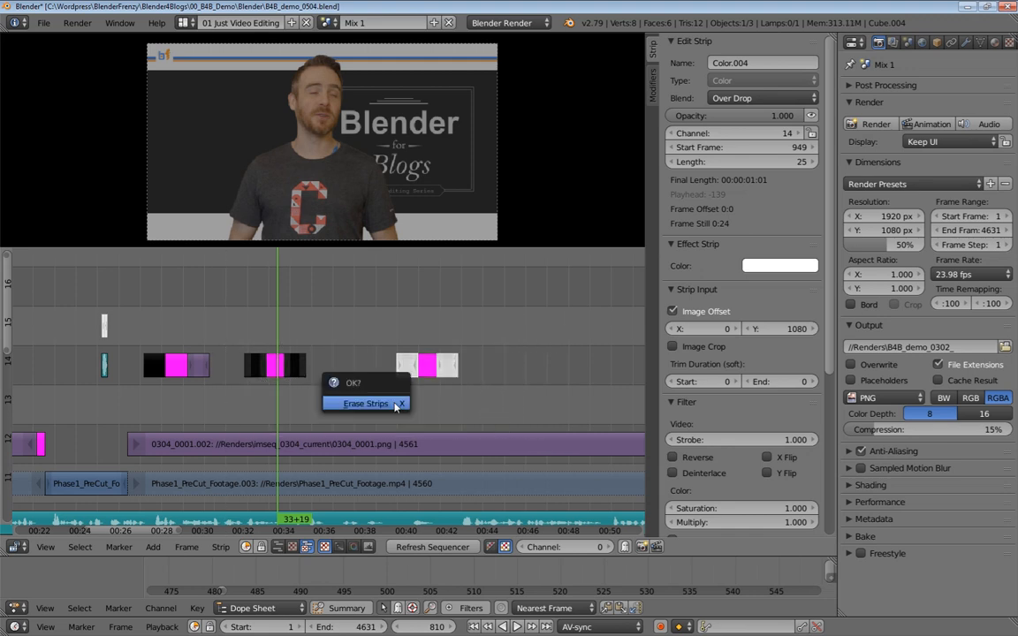
pyautogui.press('Delete')
pyautogui.press('b')
pyautogui.moveTo(139, 330); pyautogui.dragTo(250, 400)
pyautogui.press('x')
pyautogui.click(250, 400)
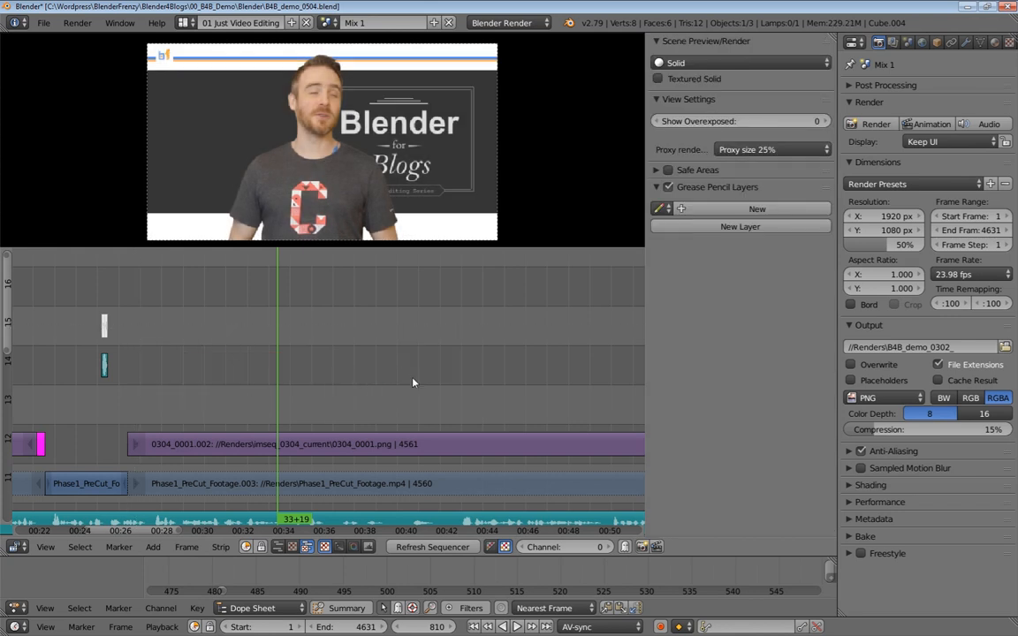
# Move the playhead to 25+24 over the green-screen footage and check playback briefly there
pyautogui.scroll(-5, 416, 385)
pyautogui.scroll(5, 432, 392)
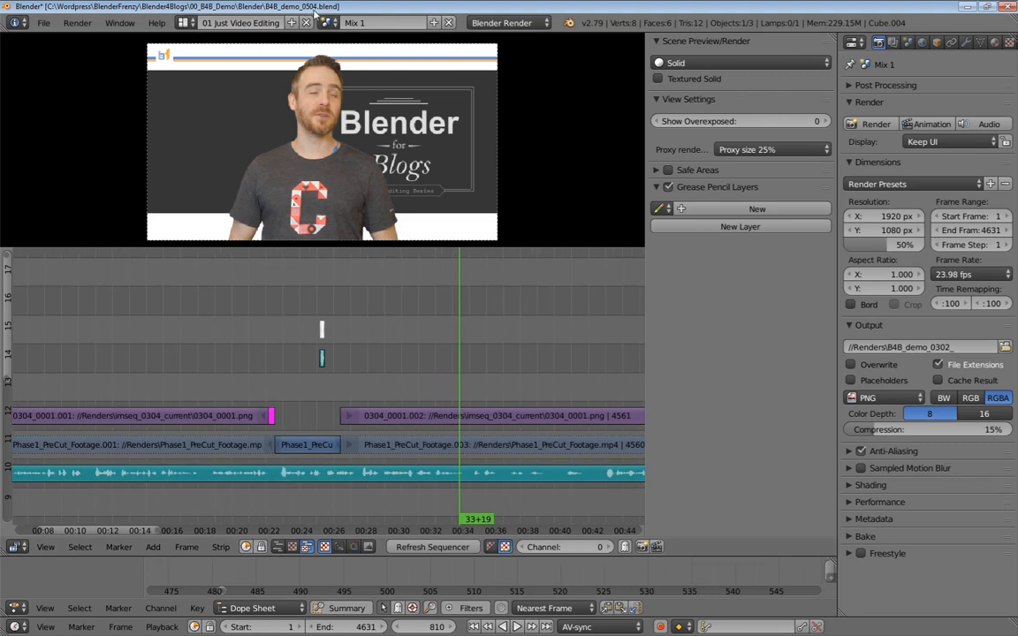
pyautogui.keyDown('ctrl'); pyautogui.moveTo(357, 361); pyautogui.dragTo(381, 356, button='middle'); pyautogui.keyUp('ctrl')
pyautogui.moveTo(381, 356); pyautogui.dragTo(351, 367, button='middle')
pyautogui.keyDown('ctrl'); pyautogui.moveTo(351, 366); pyautogui.dragTo(335, 369, button='middle'); pyautogui.keyUp('ctrl')
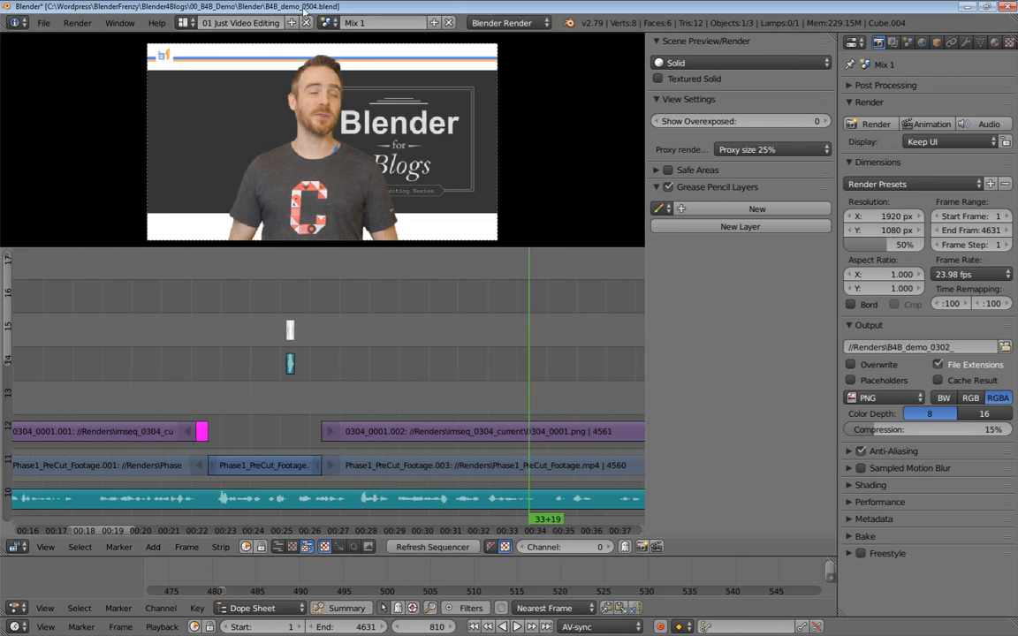
pyautogui.moveTo(470, 404); pyautogui.dragTo(308, 413)
pyautogui.hotkey('alt', 'a')
pyautogui.hotkey('alt', 'a')
# Save over B4B_demo_0504.blend and save an incremented copy as B4B_demo_0505.blend
pyautogui.hotkey('ctrl', 's')
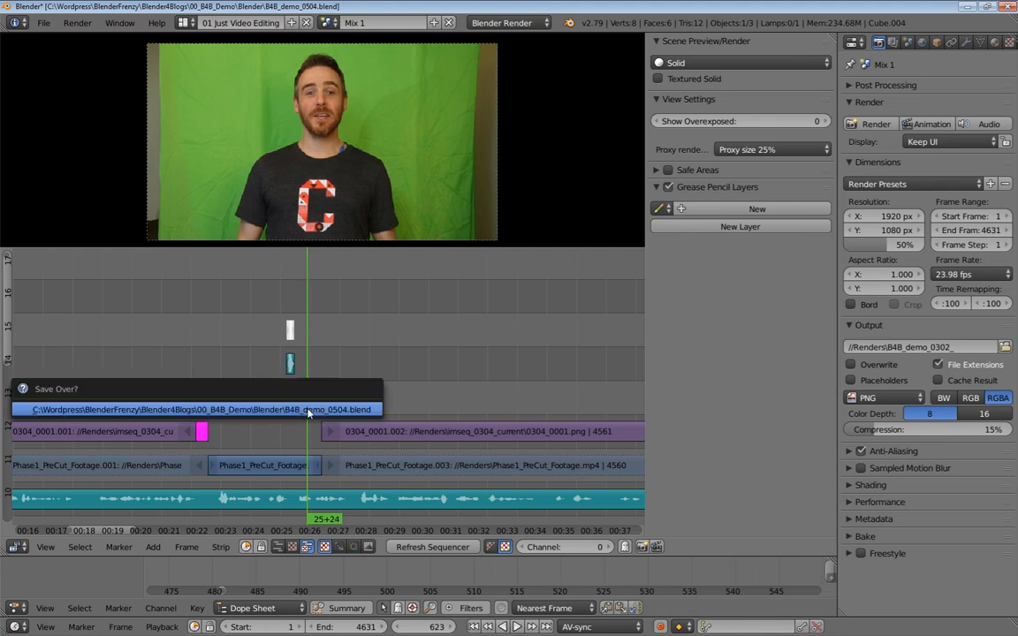
pyautogui.click(309, 411)
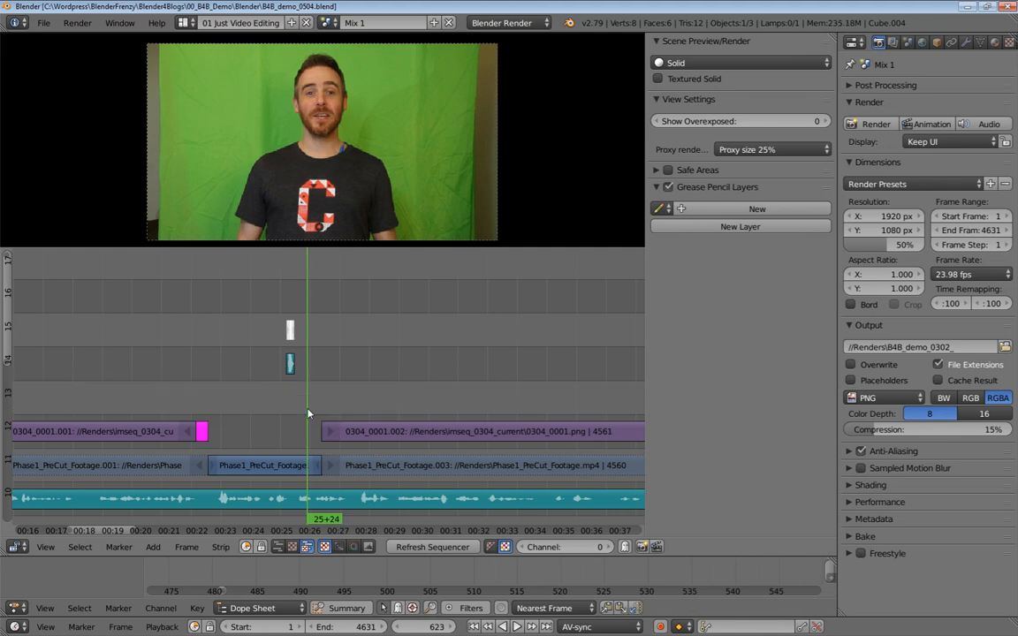
pyautogui.hotkey('ctrl', 'shift', 's')
pyautogui.press('KP_Add')
pyautogui.press('Return')
# Move the playhead to 26+12, at the start of the 0304_0001.002 image strip
pyautogui.keyDown('shift'); pyautogui.scroll(-1, 324, 390); pyautogui.keyUp('shift')
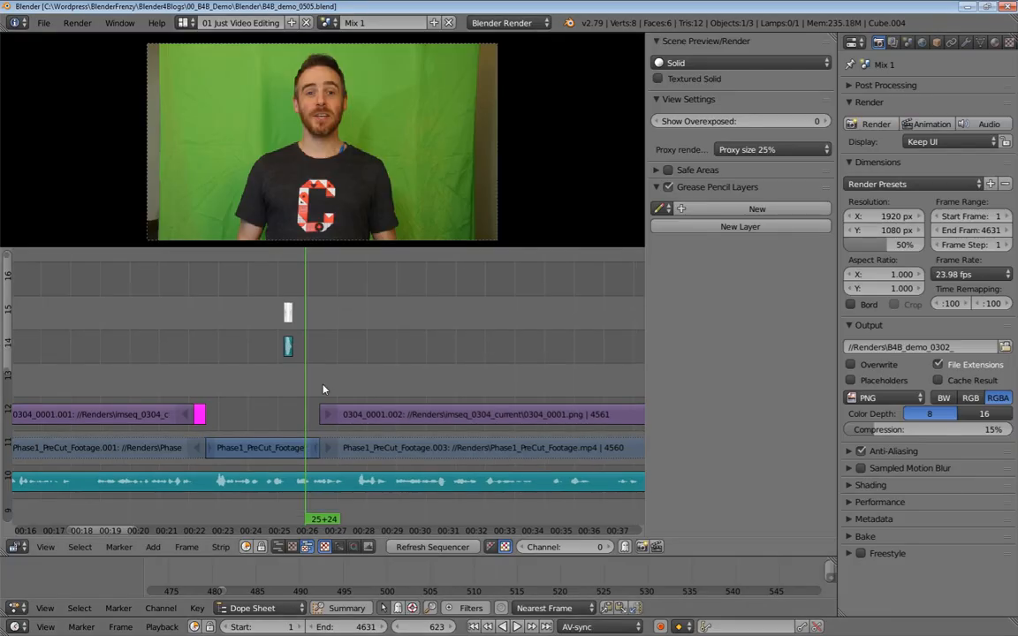
pyautogui.press('pageup')
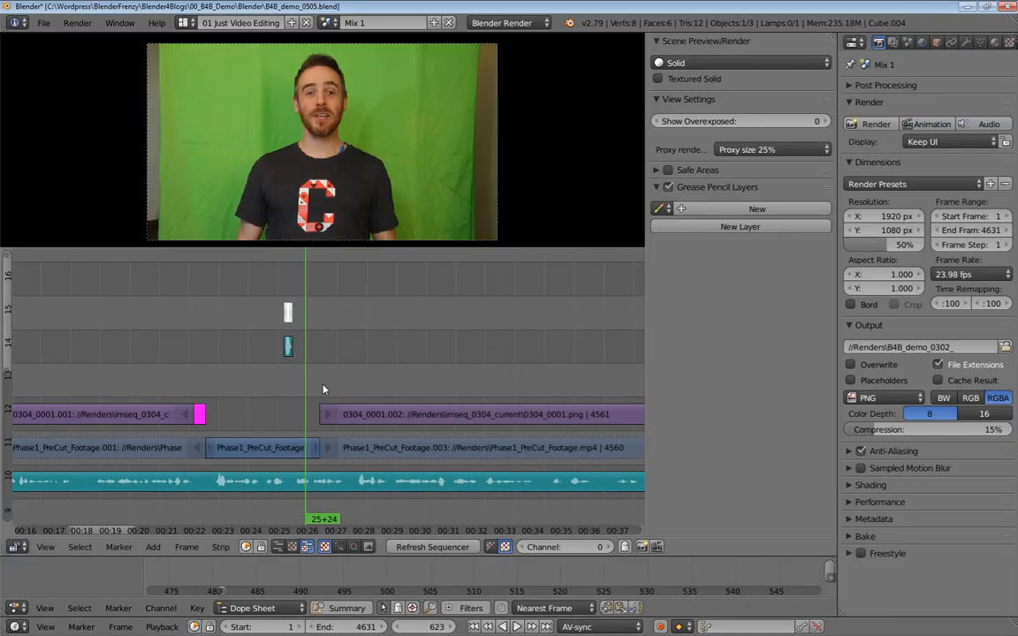
pyautogui.moveTo(324, 390); pyautogui.dragTo(364, 355, button='middle')
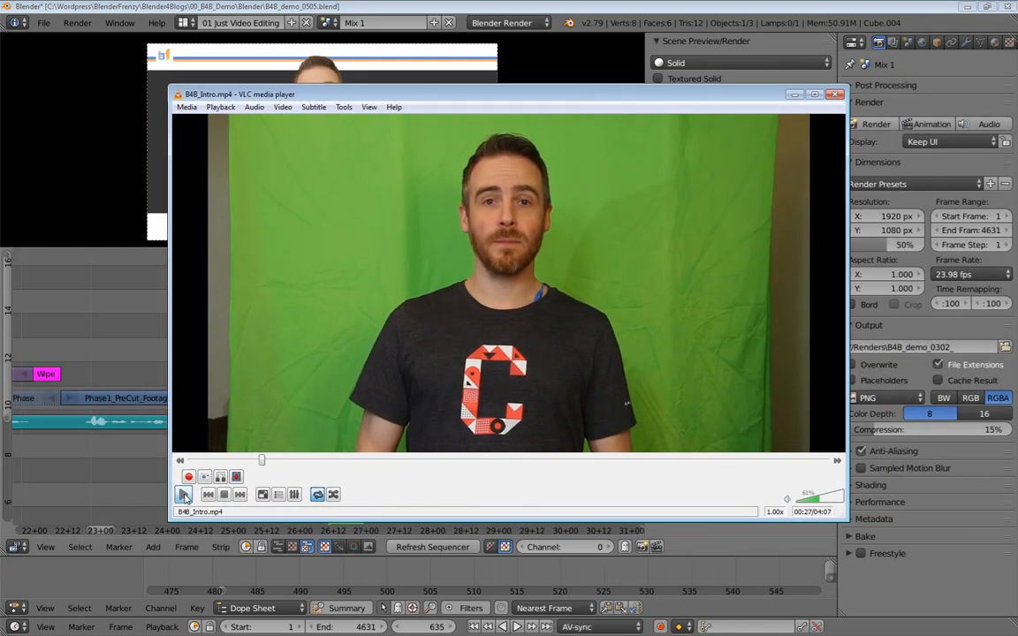
# In VLC media player, play B4B_Intro.mp4 to view the checkerboard background behind the presenter, and close the player
pyautogui.click(183, 494)
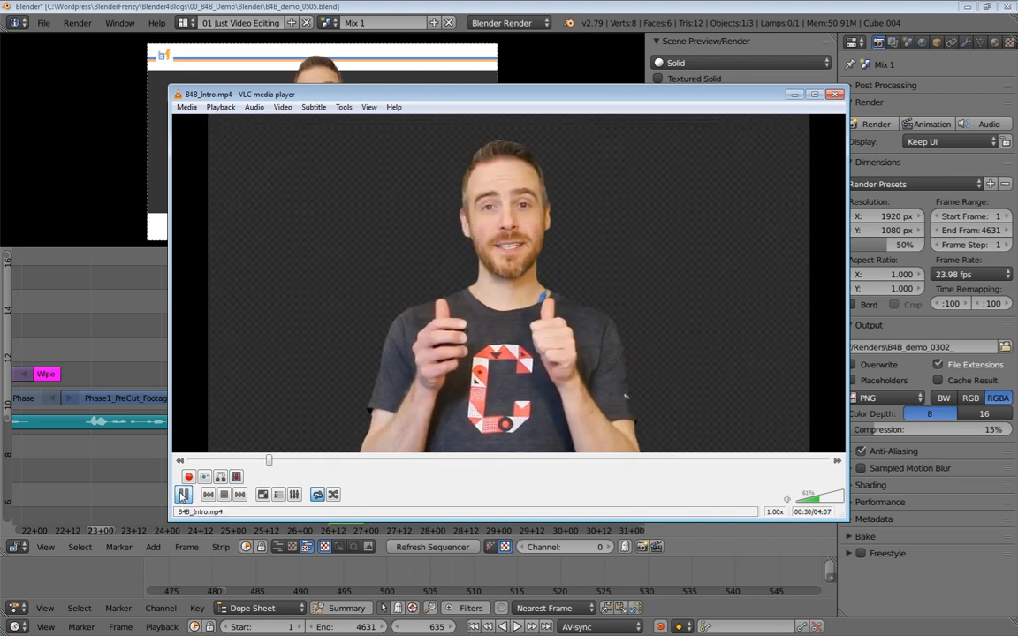
pyautogui.click(183, 494)
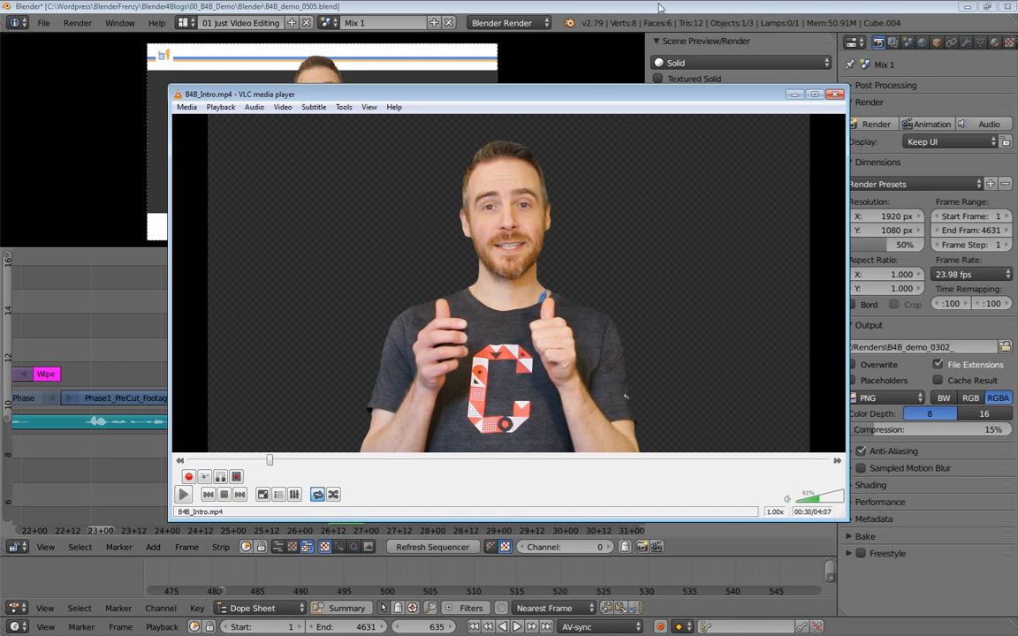
pyautogui.hotkey('alt', 'F4')
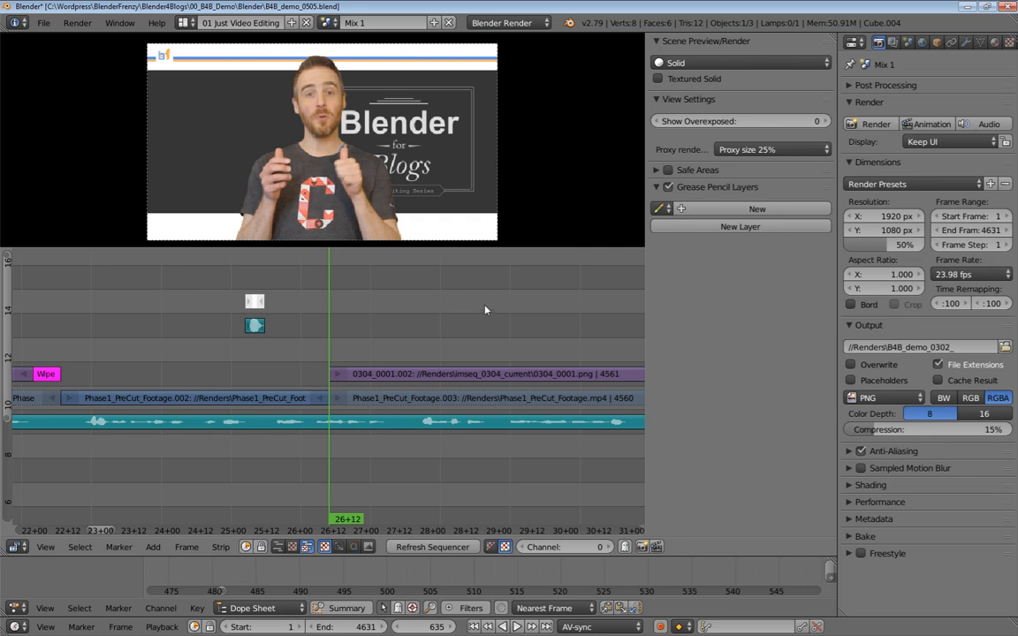
# Move the playhead past the strips to 03:35+02 and show the empty render of that frame in the 03 Just Rendering layout
pyautogui.press('Home')
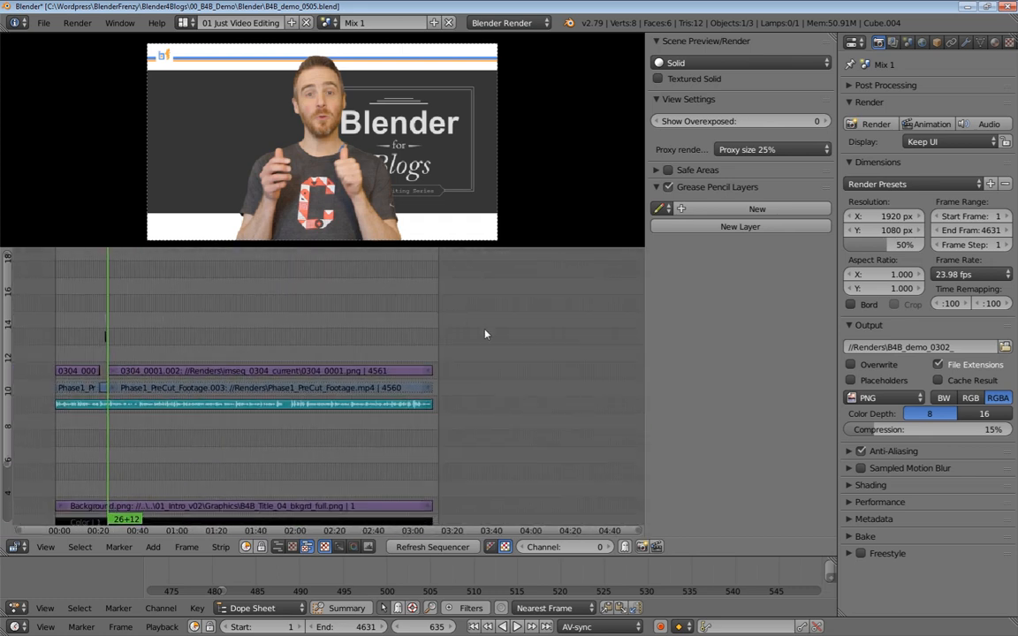
pyautogui.click(482, 335)
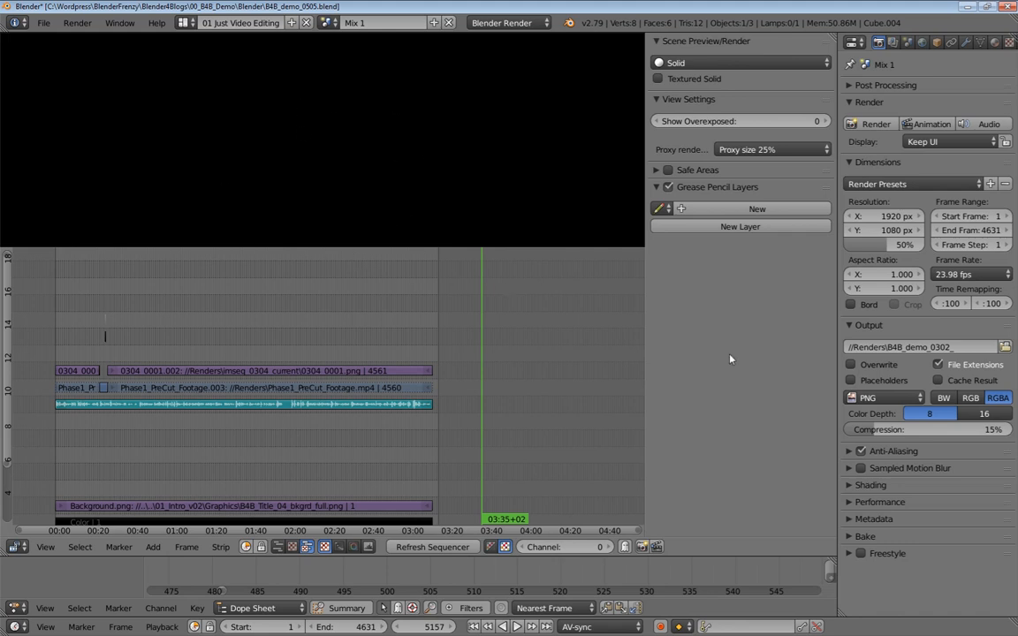
pyautogui.click(182, 24)
pyautogui.click(237, 75)
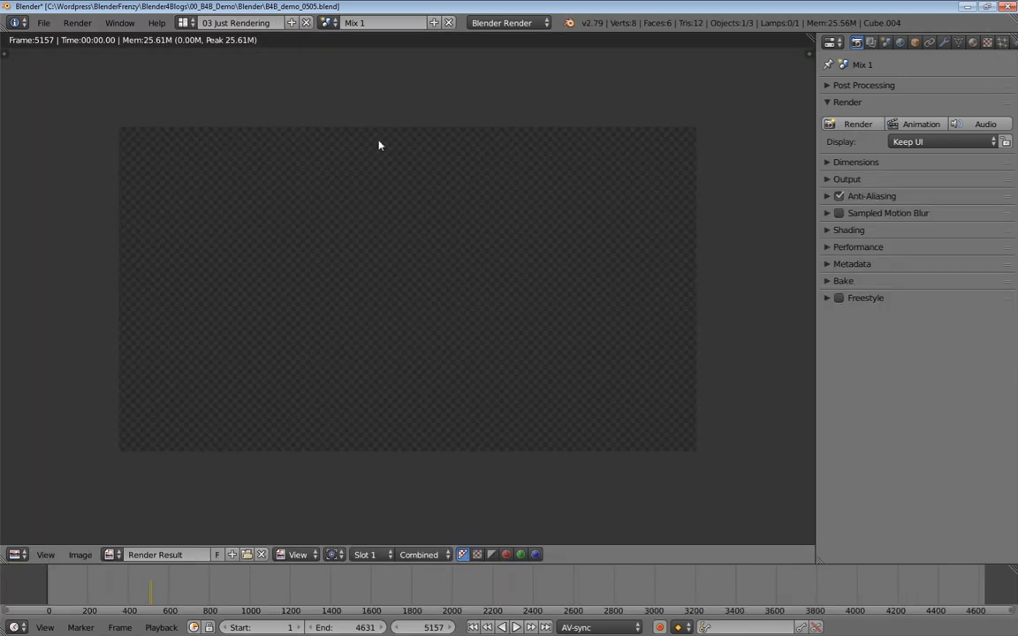
pyautogui.scroll(1, 363, 325)
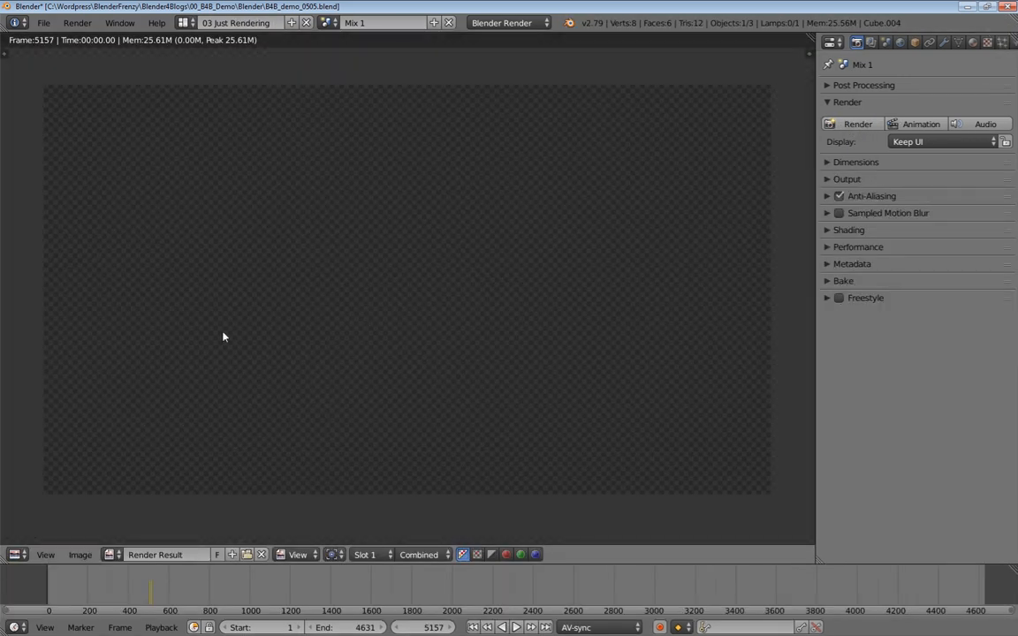
# Start saving the render result as an image and show the 00_B4B_Demo Graphics folder as thumbnails
pyautogui.click(80, 554)
pyautogui.click(111, 465)
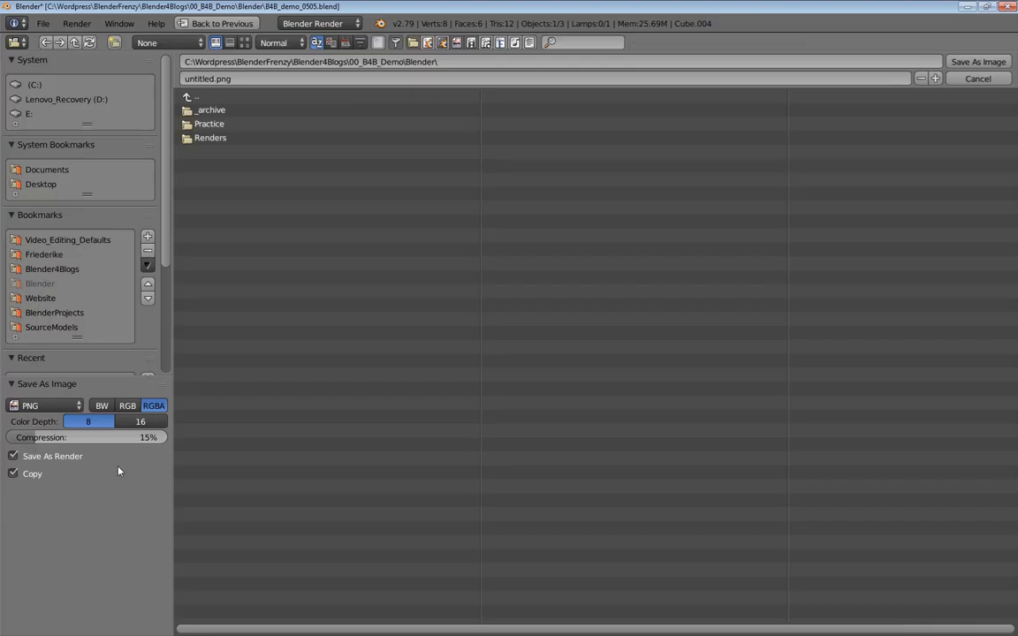
pyautogui.click(200, 97)
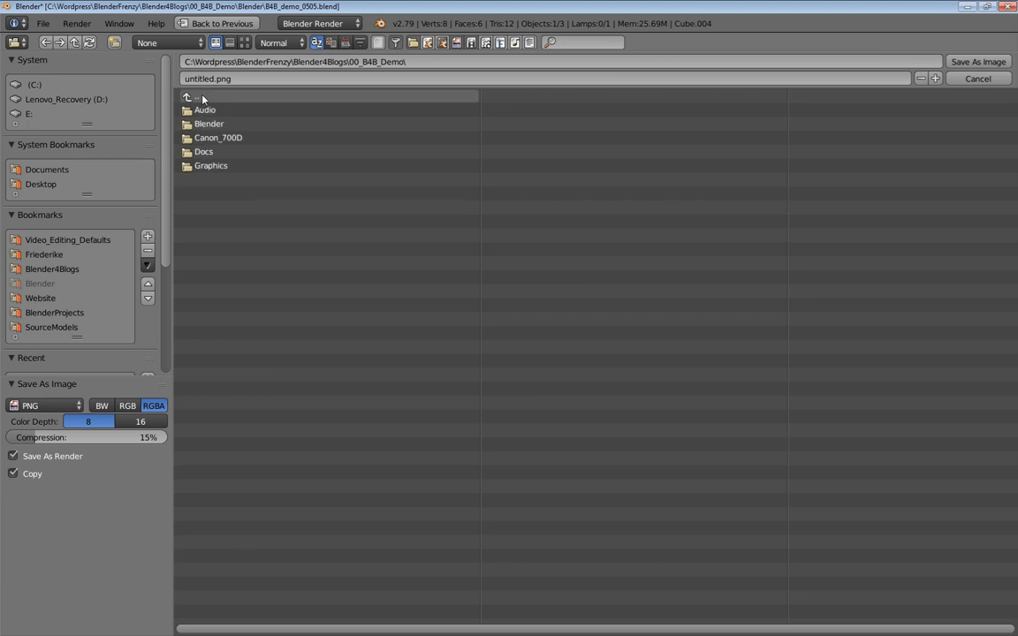
pyautogui.click(208, 166)
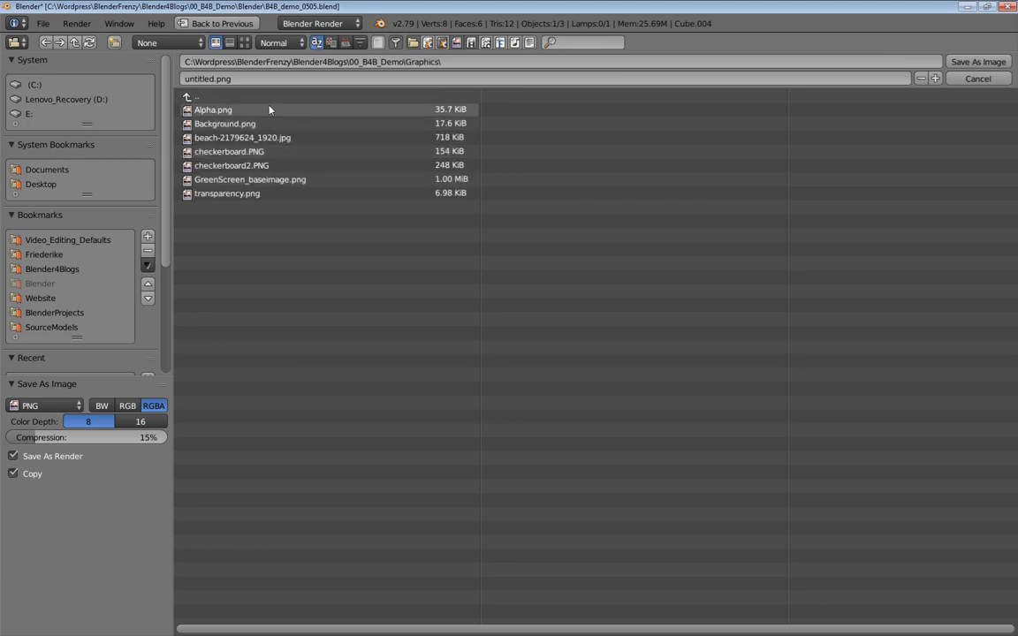
pyautogui.click(244, 42)
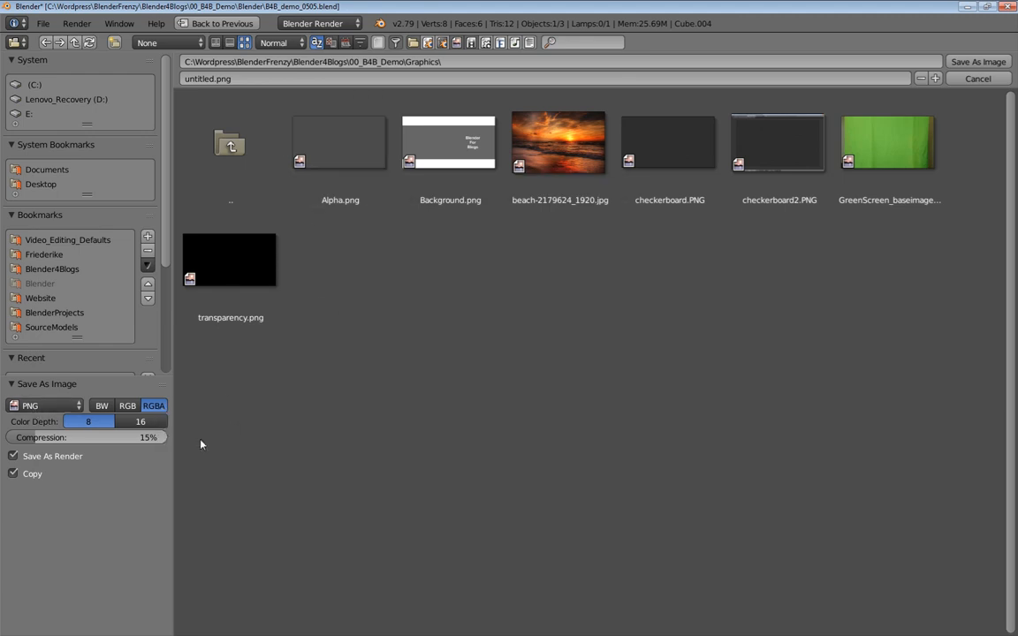
# Set the image's color mode to RGB, select Alpha.png and transparency.png for comparison, and cancel saving
pyautogui.click(129, 406)
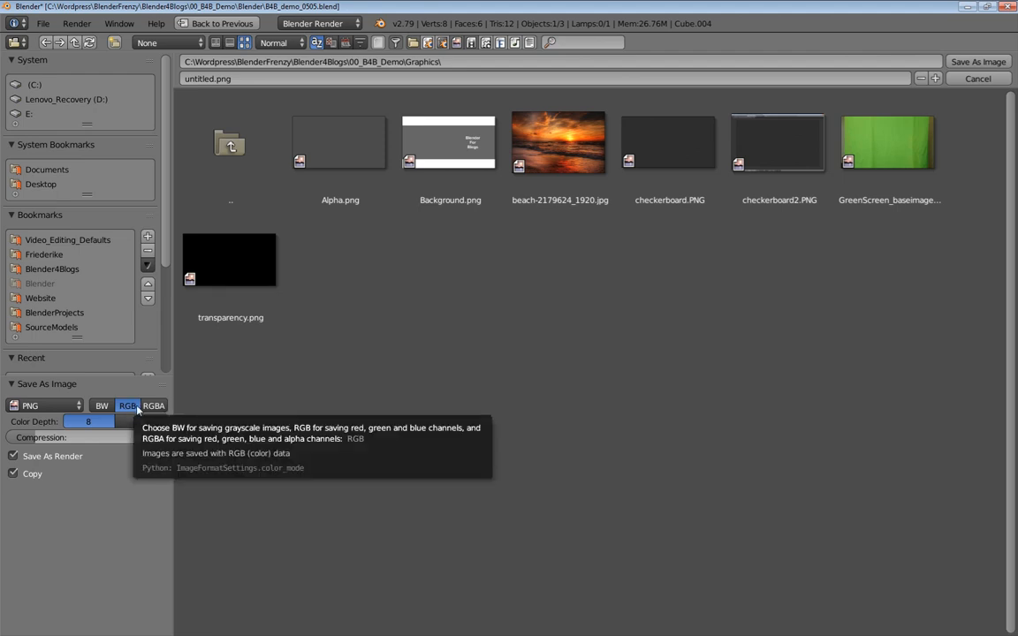
pyautogui.click(243, 274)
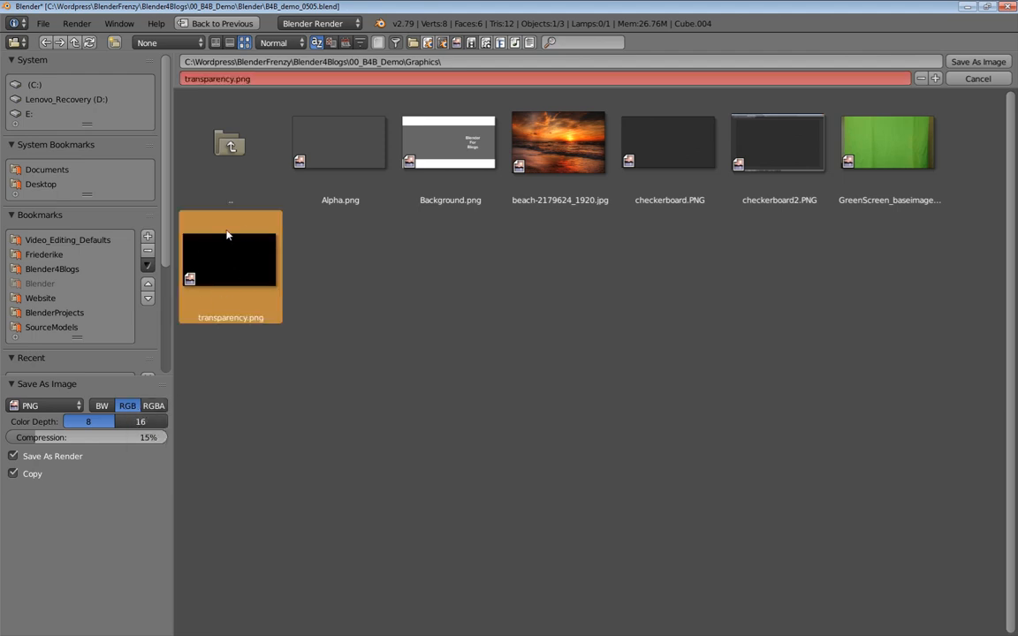
pyautogui.click(326, 164)
pyautogui.click(234, 309)
pyautogui.click(318, 172)
pyautogui.click(250, 279)
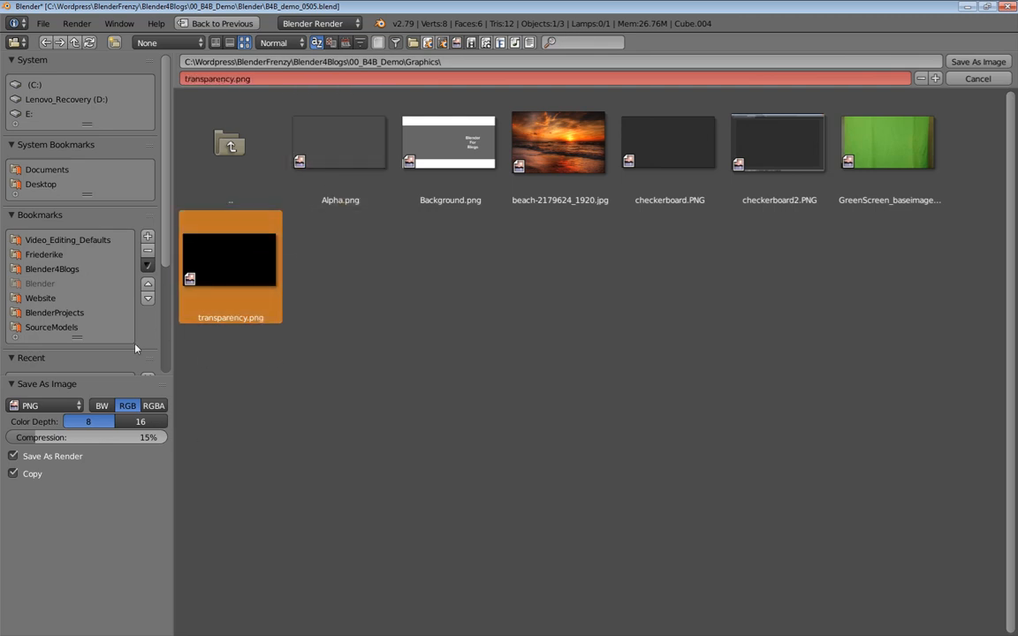
pyautogui.click(975, 80)
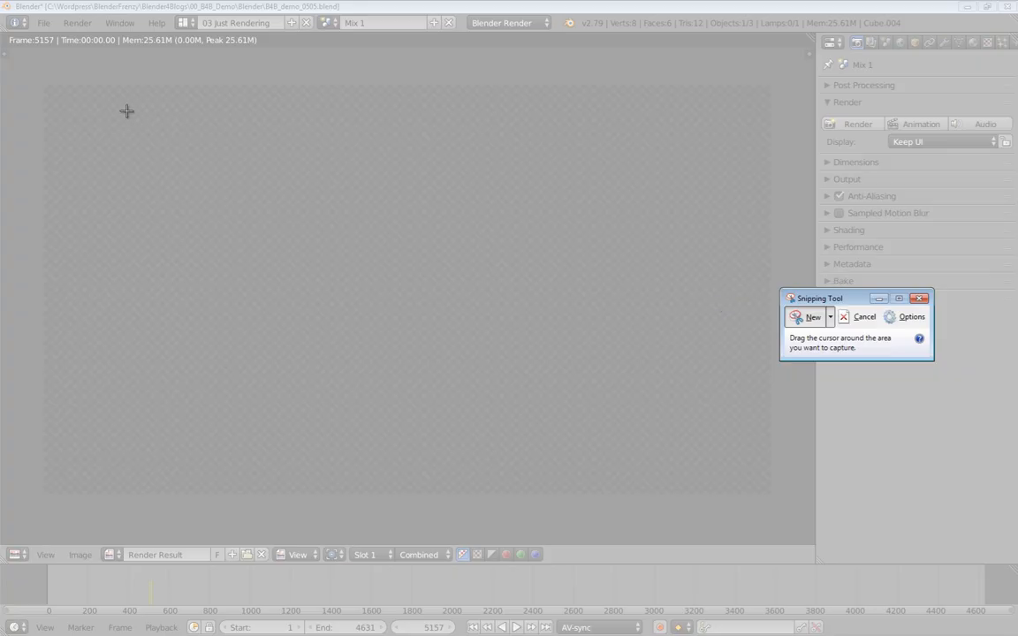
# Capture the full checkerboard area of the empty render with the Snipping Tool and close the capture
pyautogui.moveTo(44, 88); pyautogui.dragTo(771, 491)
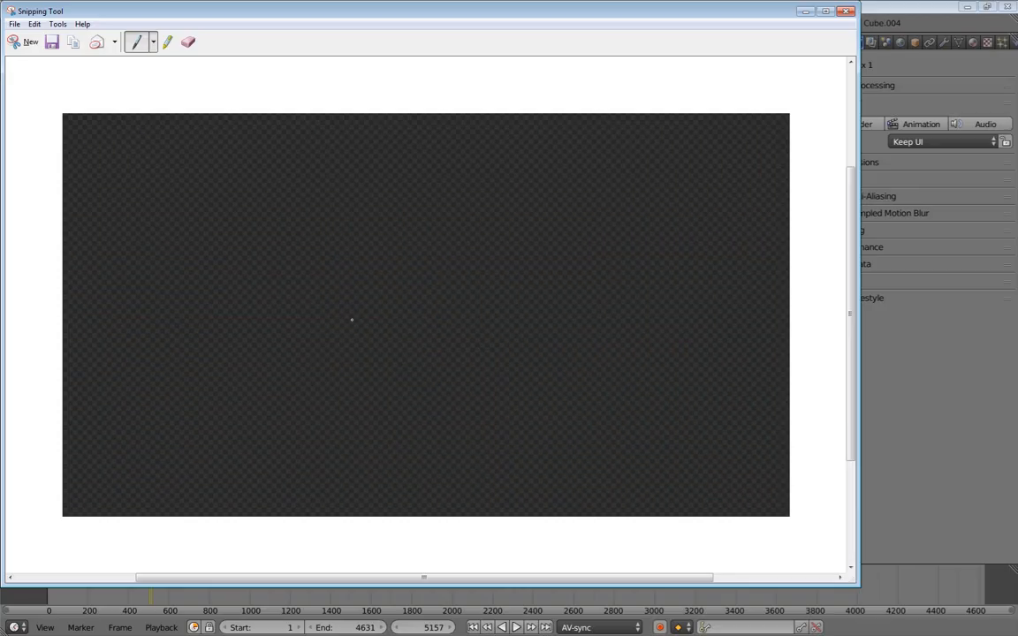
pyautogui.click(880, 14)
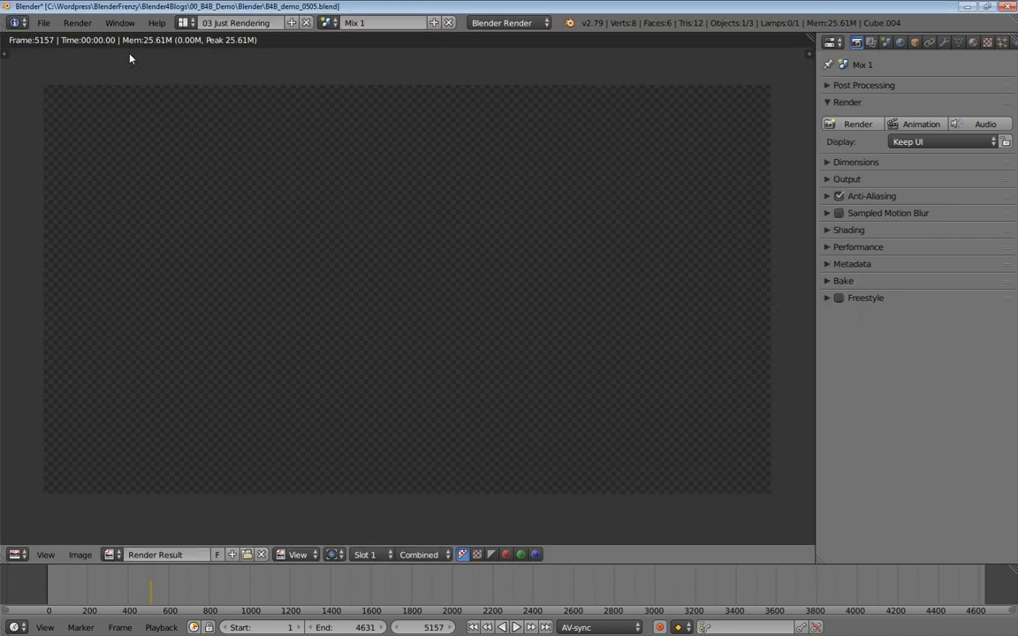
# Return to the 01 Just Video Editing layout and place the playhead at 26+12, where the 0304_0001.002 strip starts
pyautogui.click(185, 22)
pyautogui.click(194, 45)
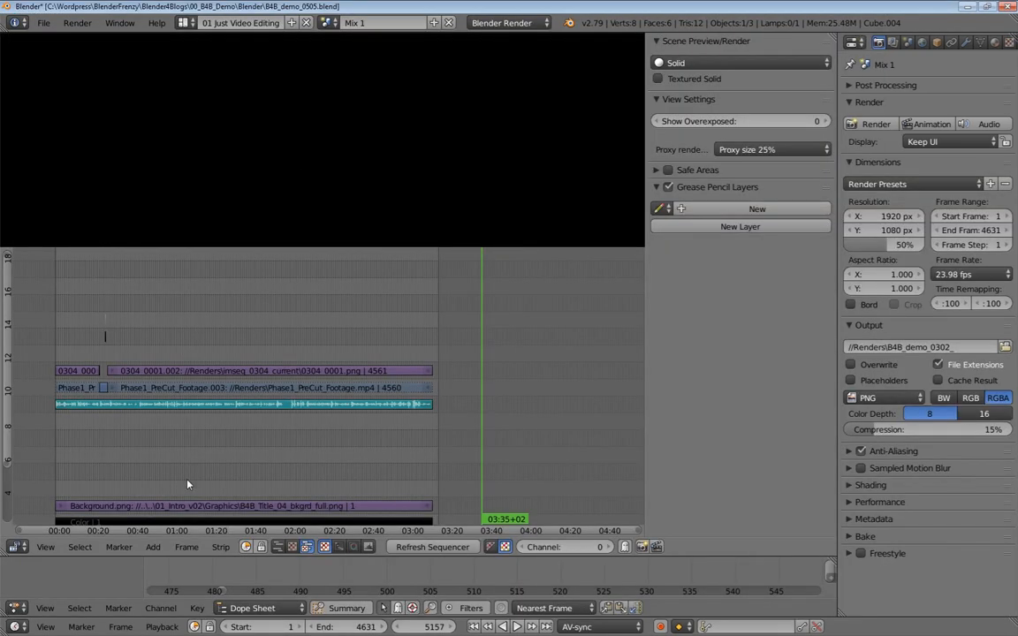
pyautogui.click(110, 339)
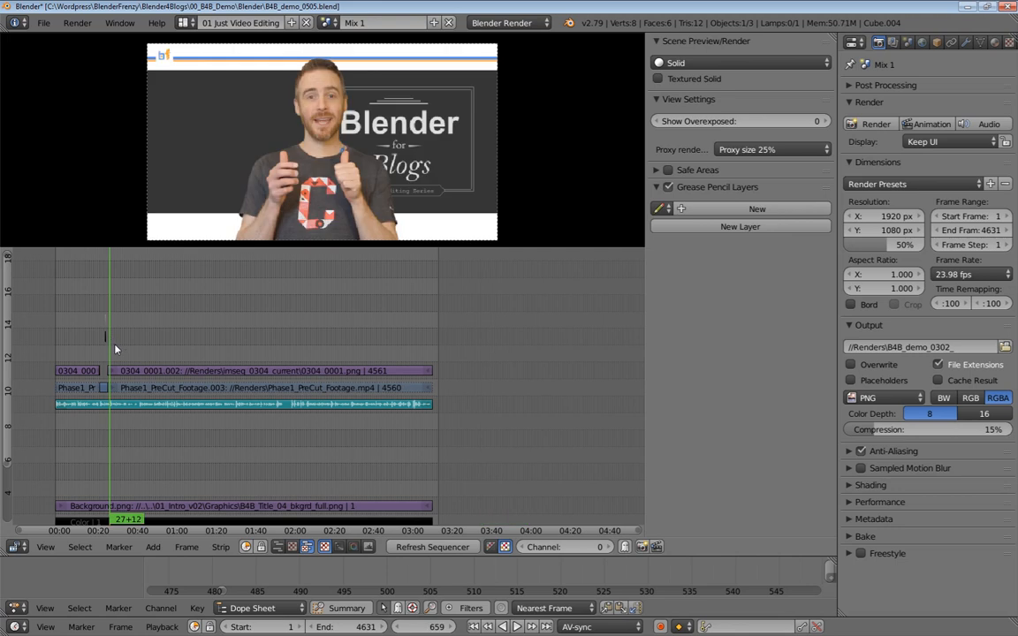
pyautogui.press('KP_0')
pyautogui.keyDown('ctrl'); pyautogui.moveTo(244, 366); pyautogui.dragTo(353, 348, button='middle'); pyautogui.keyUp('ctrl')
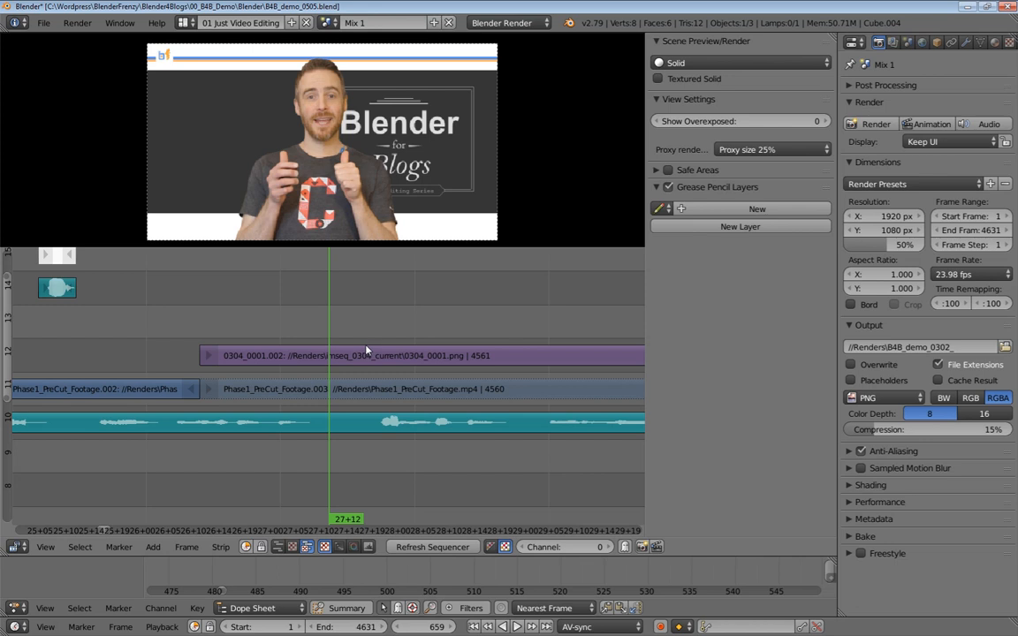
pyautogui.press('pagedown')
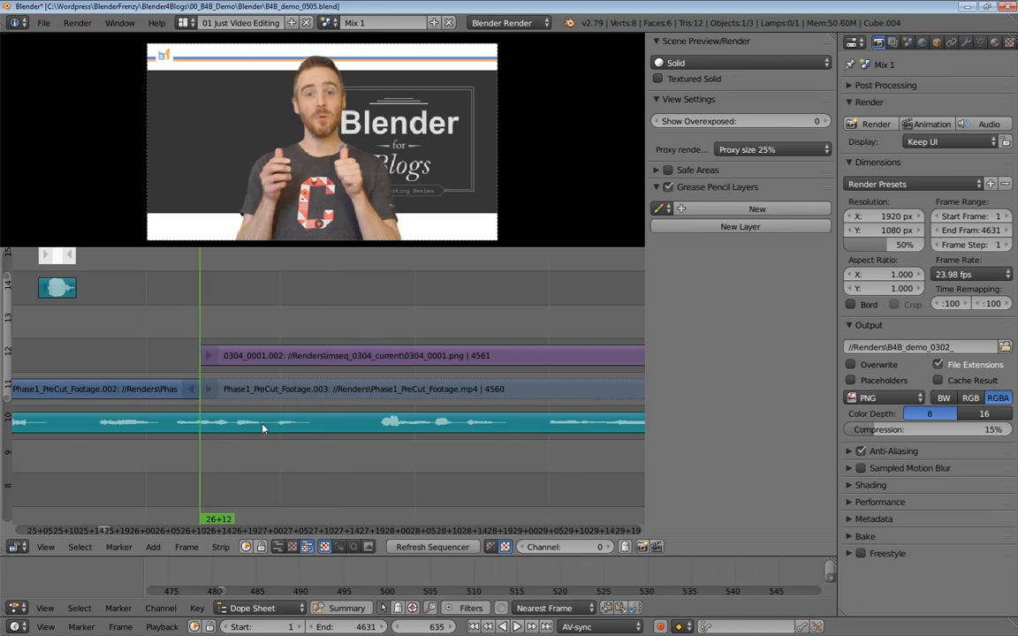
# Add checkerboard.PNG as an image strip at 26+12 and move it to channel 9, beneath the footage strips
pyautogui.hotkey('shift', 'a')
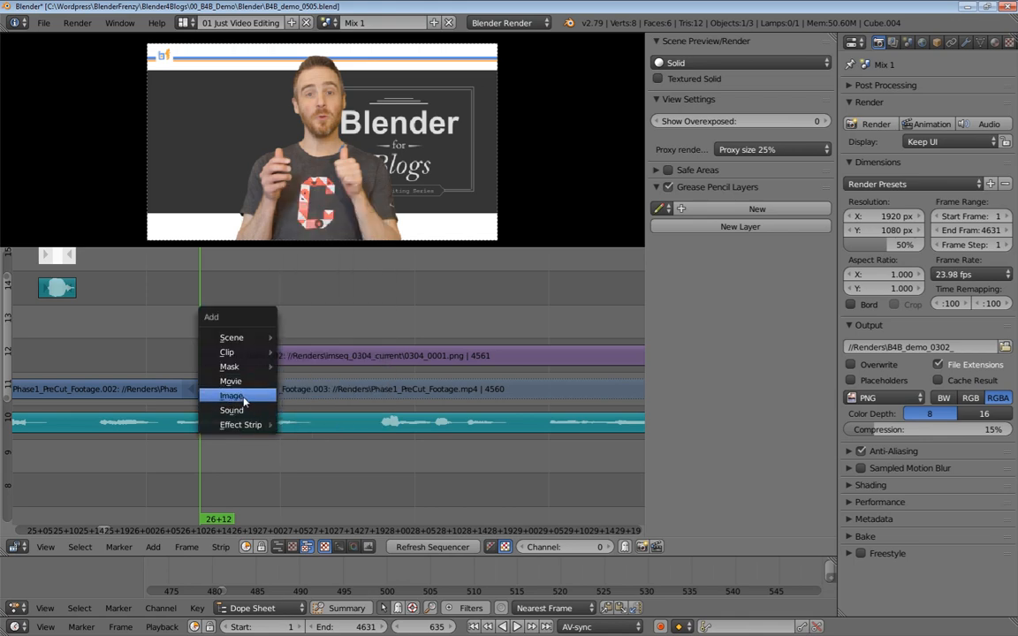
pyautogui.click(239, 395)
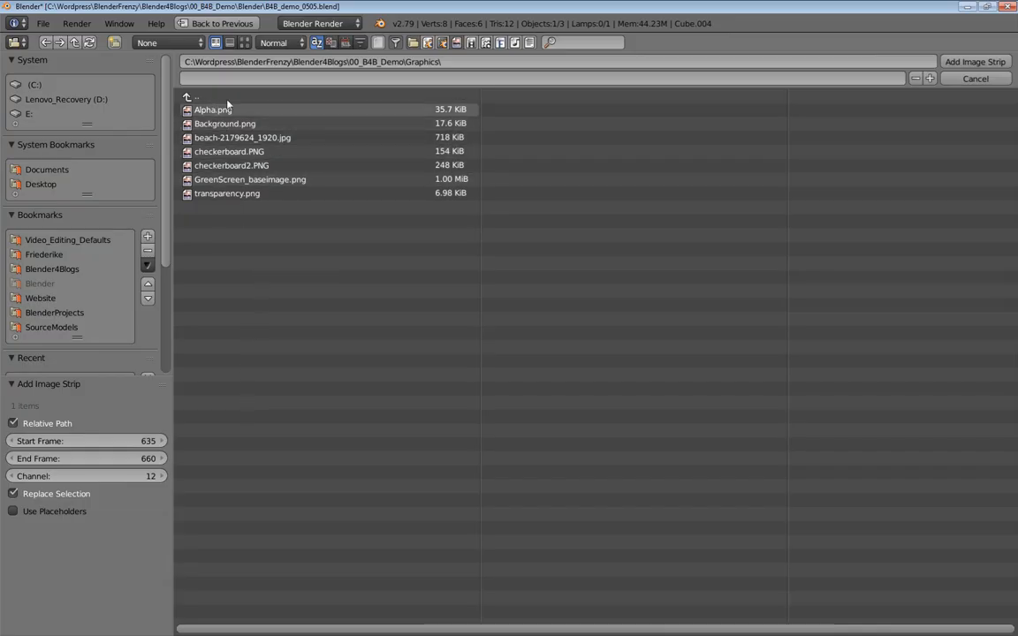
pyautogui.click(249, 42)
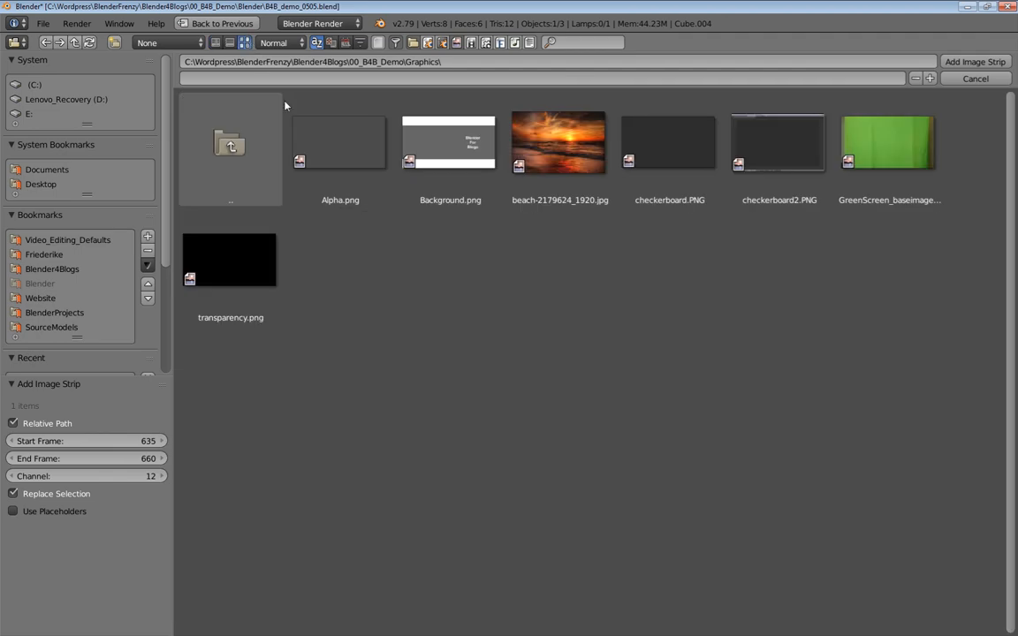
pyautogui.doubleClick(666, 151)
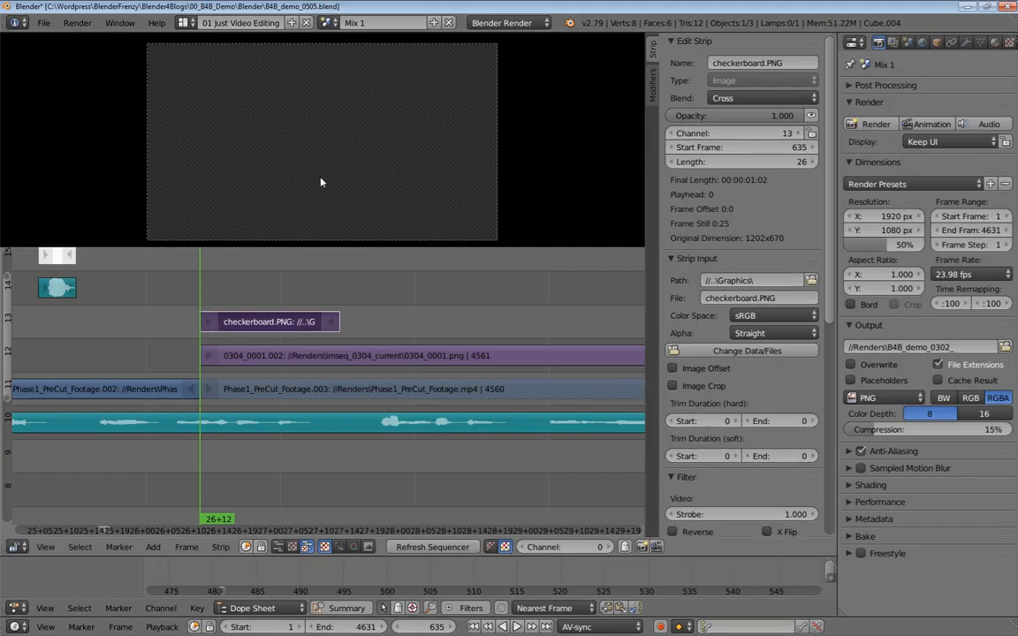
pyautogui.press('g')
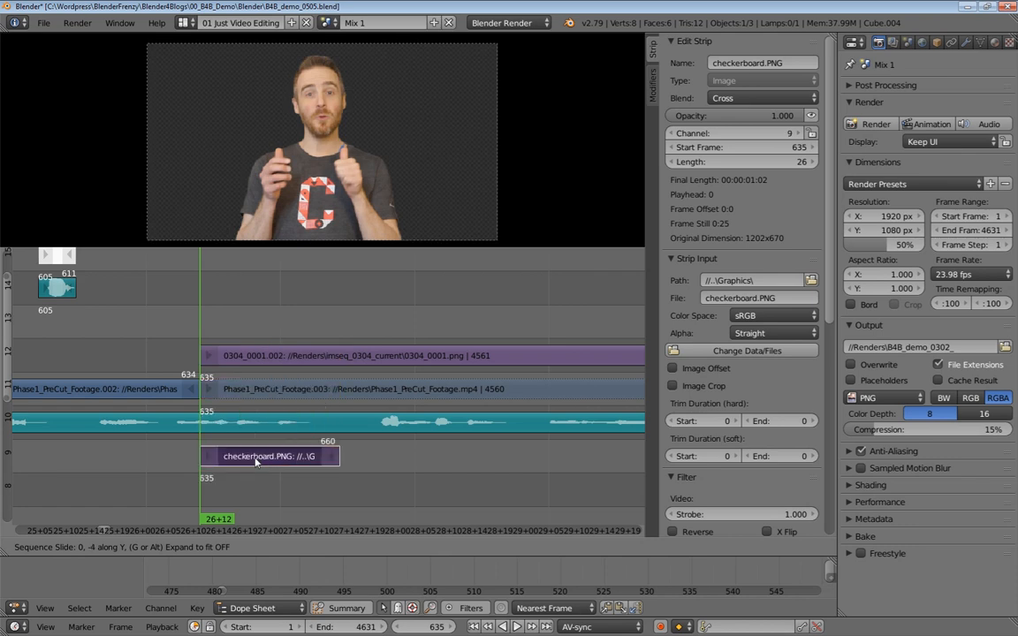
pyautogui.click(269, 460)
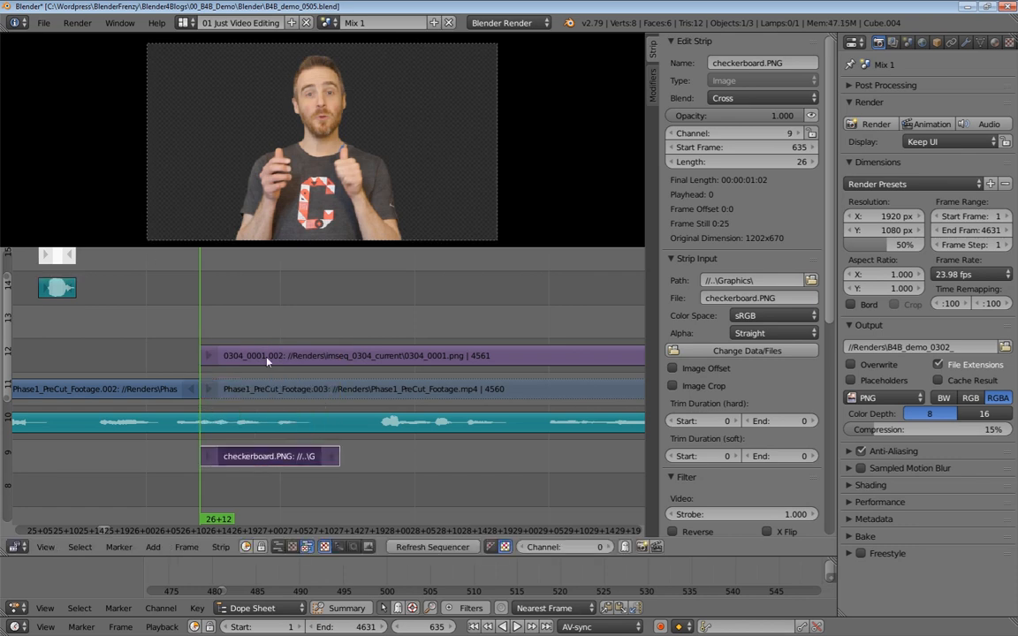
# Select the Background.png strip and scrub through the checkerboard section, bringing the playhead back to 26+12
pyautogui.keyDown('ctrl'); pyautogui.moveTo(278, 371); pyautogui.dragTo(271, 418, button='middle'); pyautogui.keyUp('ctrl')
pyautogui.moveTo(272, 417); pyautogui.dragTo(266, 389, button='middle')
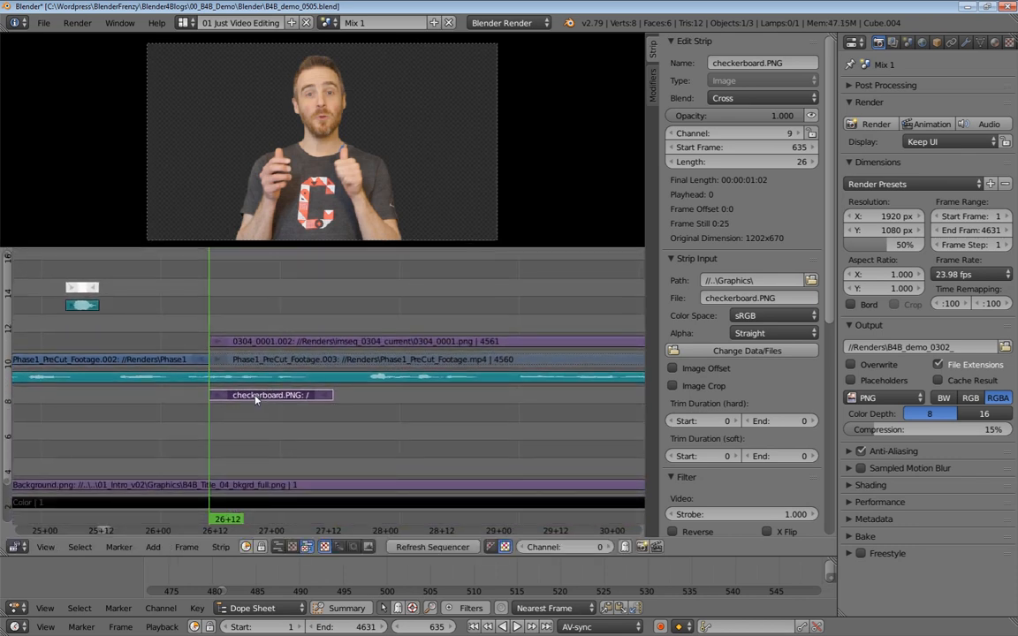
pyautogui.rightClick(273, 486)
pyautogui.moveTo(272, 485); pyautogui.dragTo(276, 485)
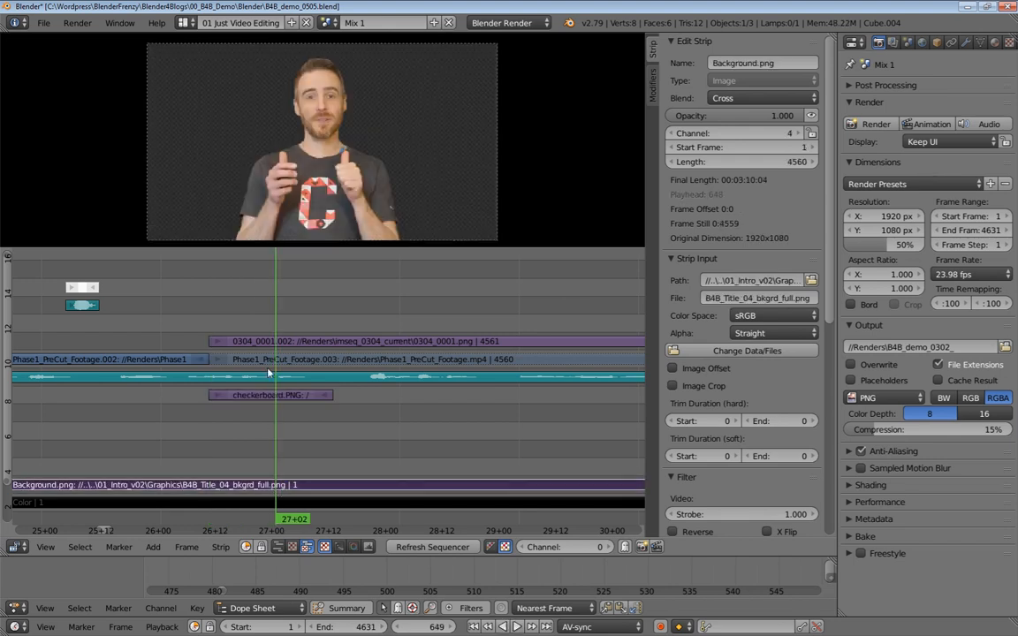
pyautogui.click(276, 344)
pyautogui.moveTo(276, 344); pyautogui.dragTo(252, 345)
pyautogui.moveTo(274, 399); pyautogui.dragTo(208, 264)
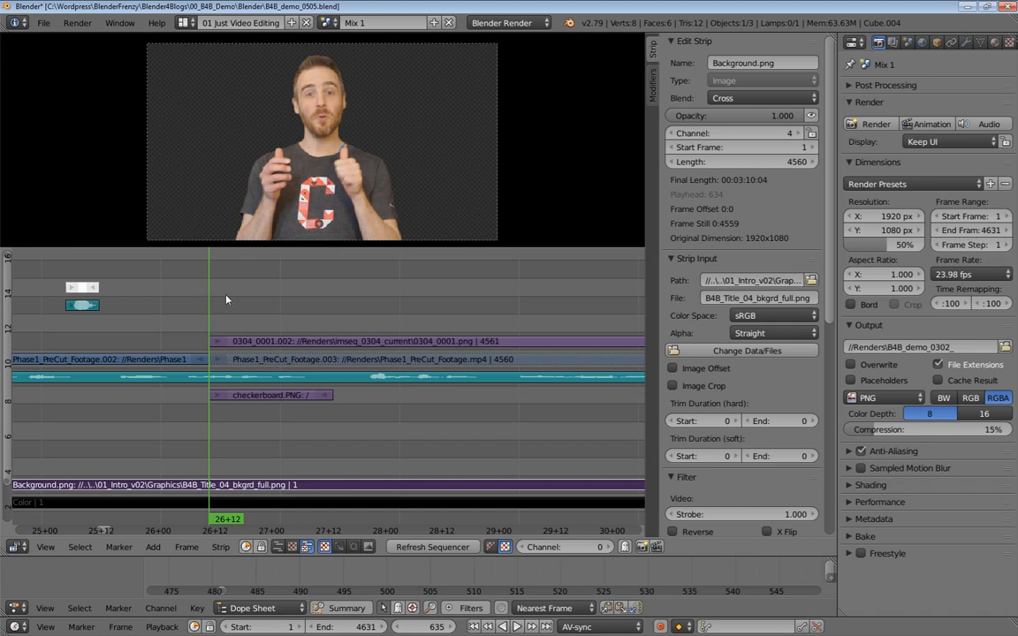
# Play the sequence from 26+12 past the end of the checkerboard.PNG strip and stop playback at 28+12
pyautogui.moveTo(238, 335); pyautogui.dragTo(397, 346, button='middle')
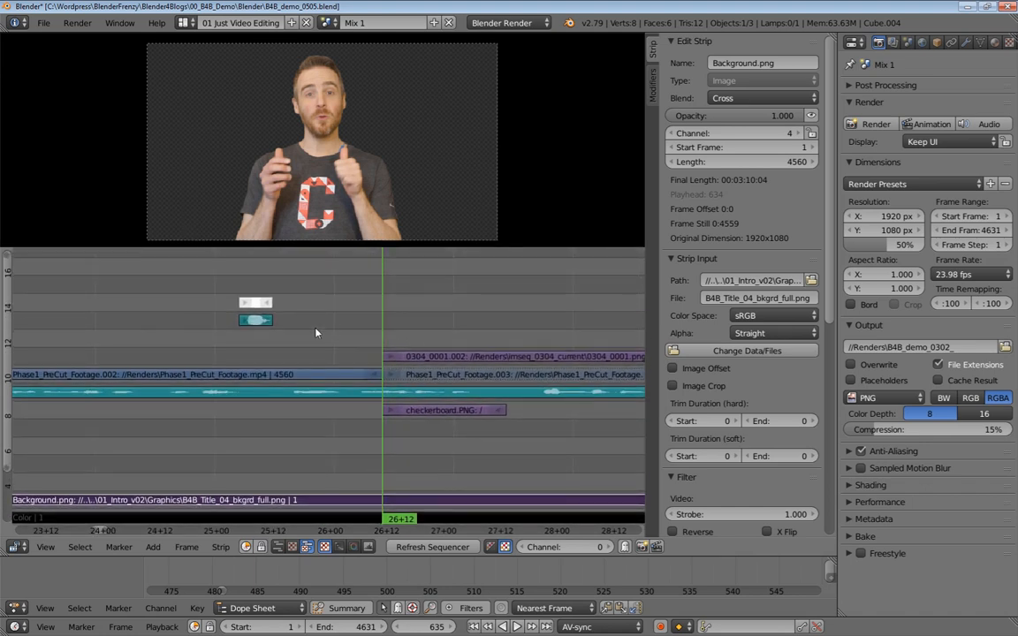
pyautogui.hotkey('alt', 'a')
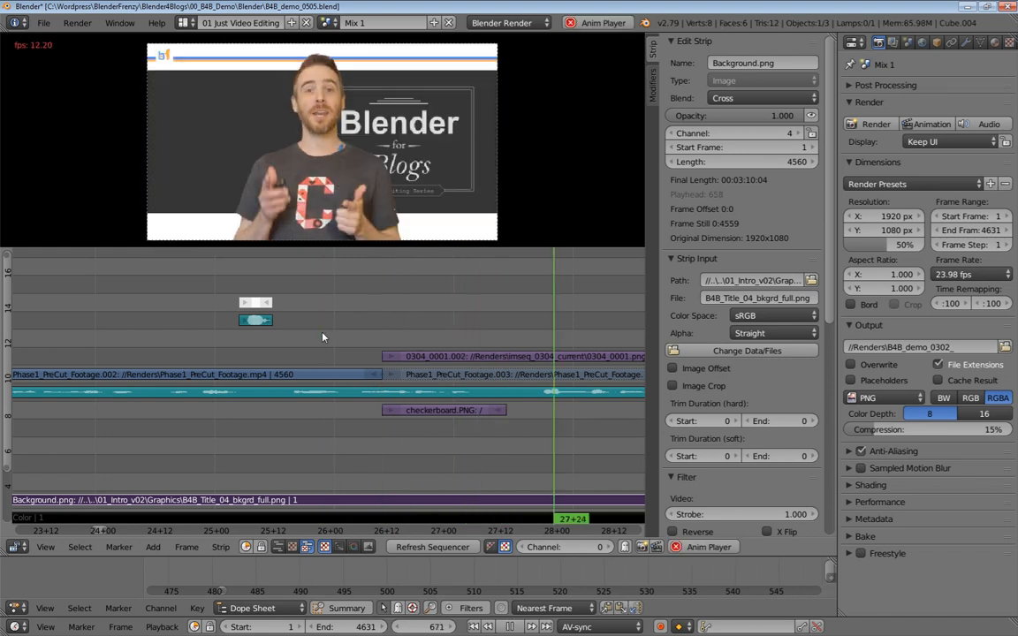
pyautogui.hotkey('alt', 'a')
pyautogui.moveTo(322, 338); pyautogui.dragTo(266, 300, button='middle')
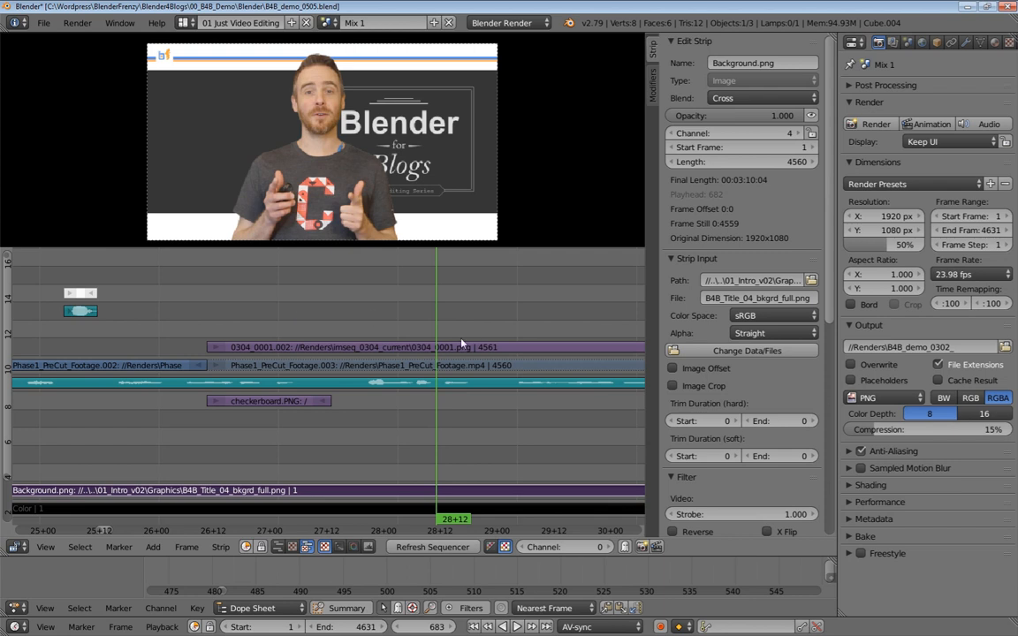
pyautogui.moveTo(357, 328); pyautogui.dragTo(420, 320, button='middle')
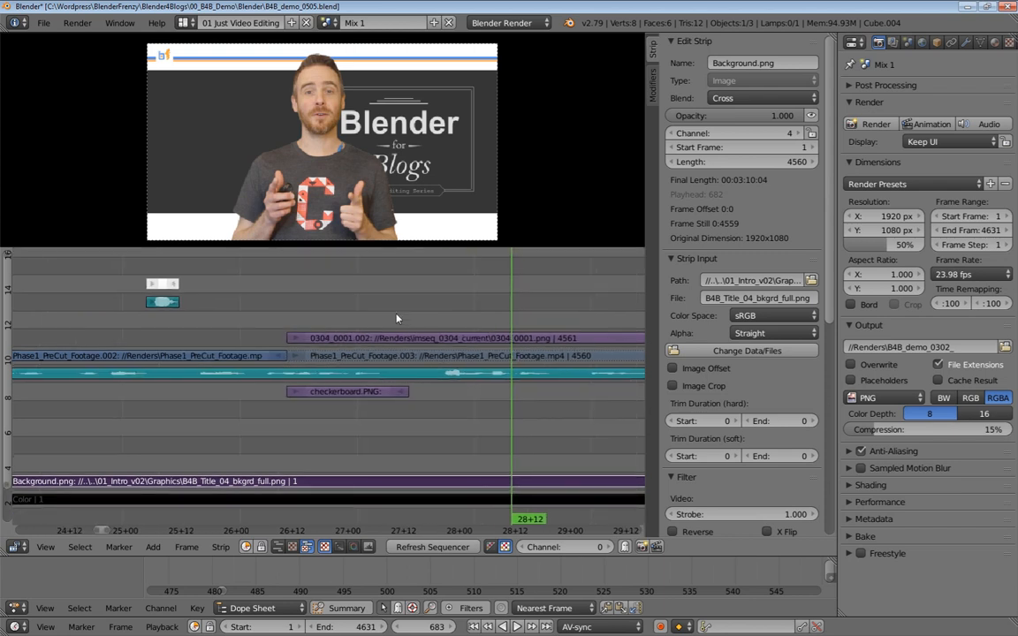
# Mute the checkerboard.PNG strip and return the playhead to its start at 26+12
pyautogui.click(339, 308)
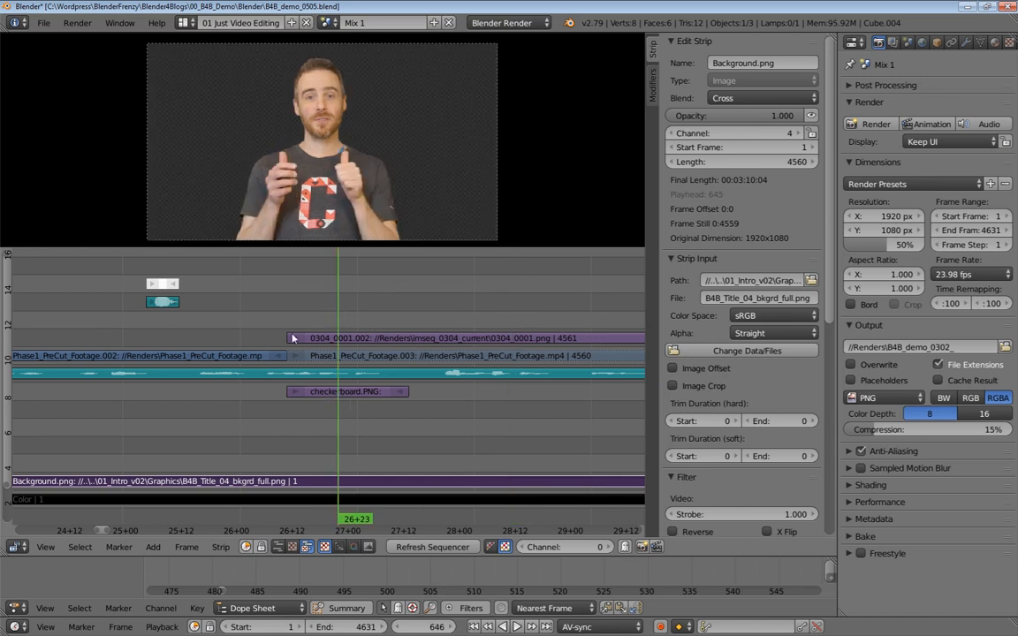
pyautogui.rightClick(360, 399)
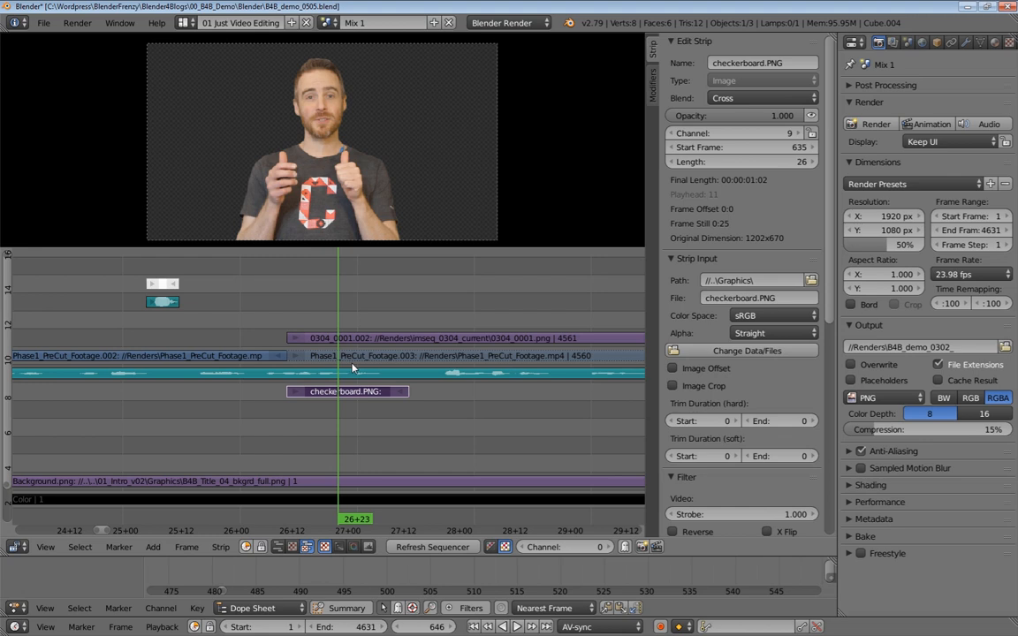
pyautogui.press('h')
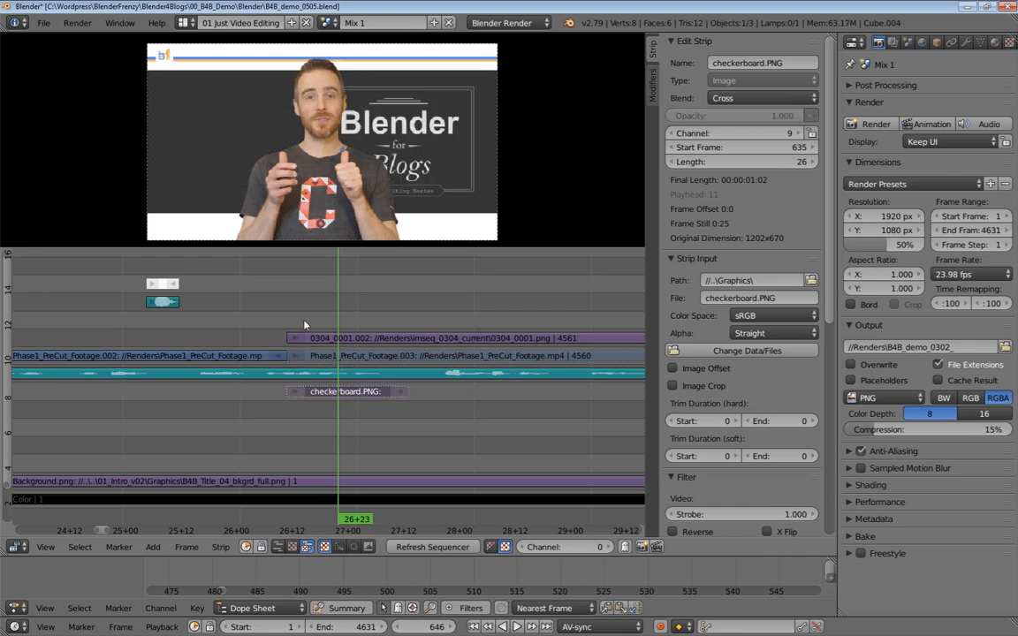
pyautogui.press('pagedown')
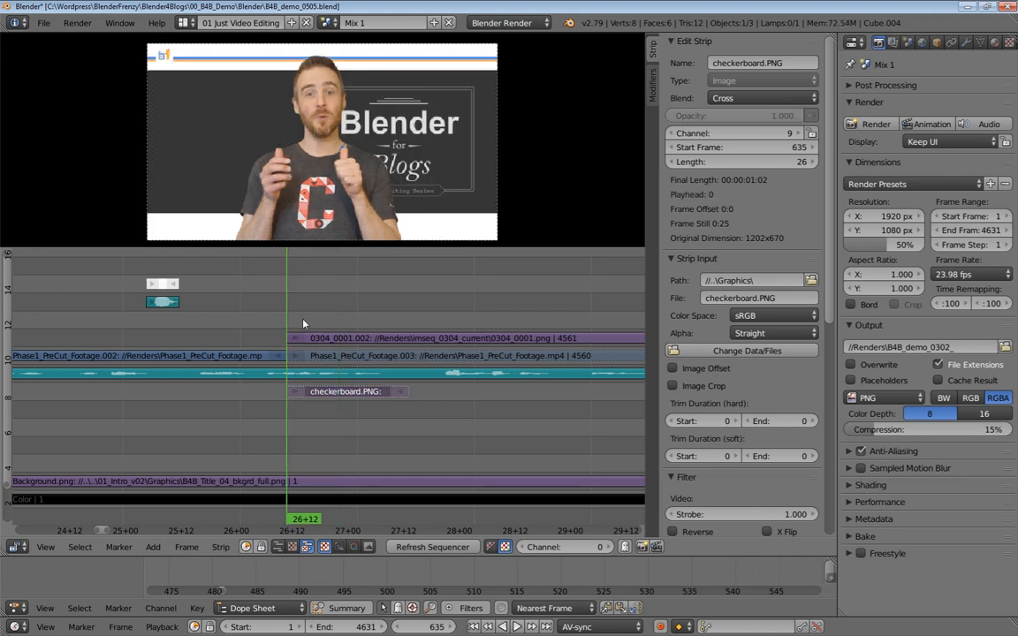
# Switch to the 03 Just Rendering layout and maximize the image editor showing the empty render result
pyautogui.click(184, 22)
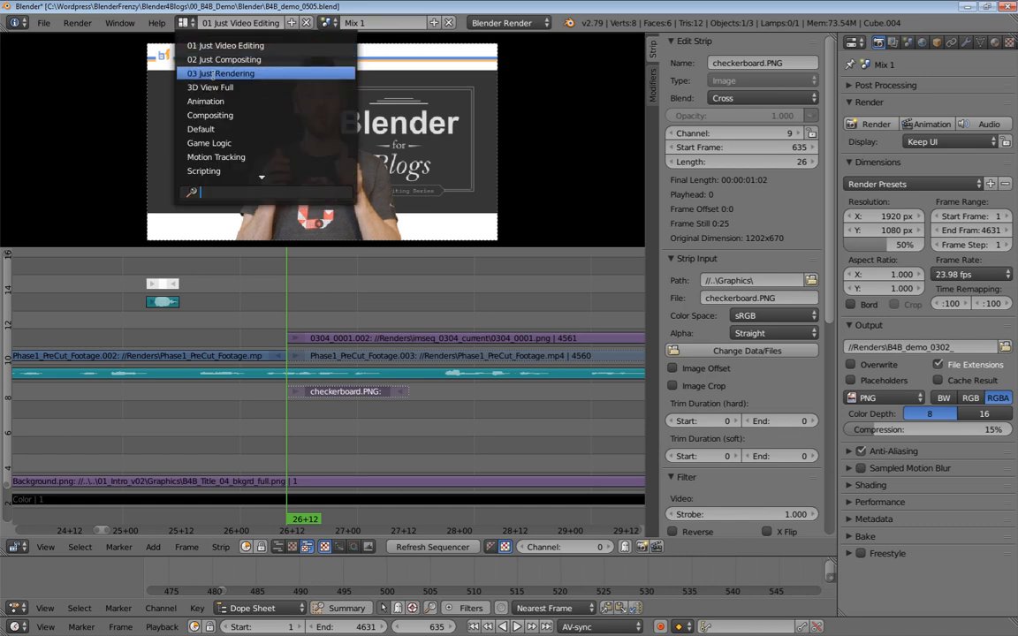
pyautogui.click(217, 73)
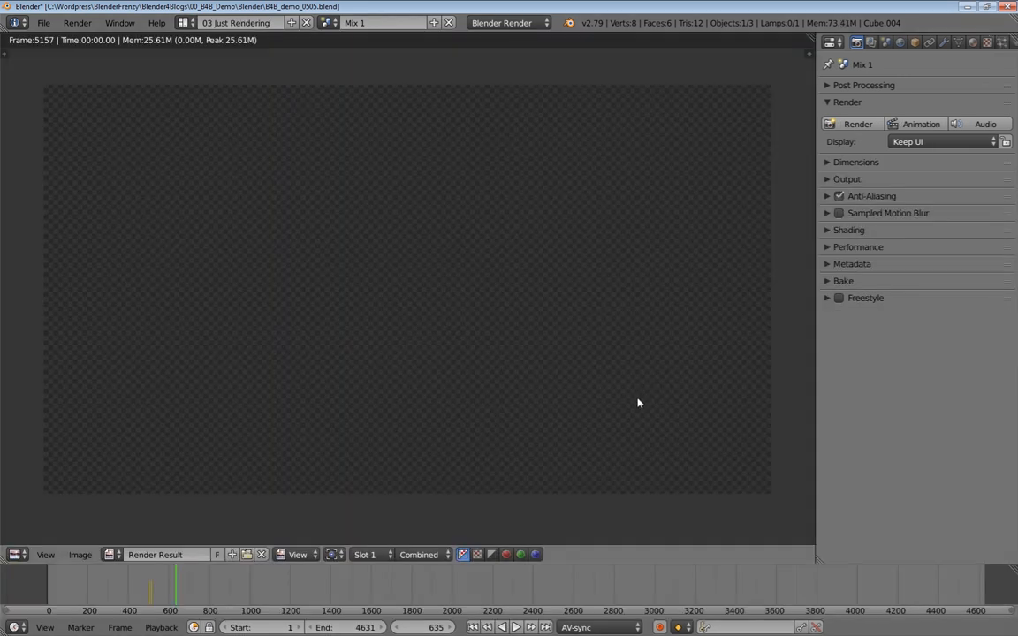
pyautogui.hotkey('ctrl', 'space')
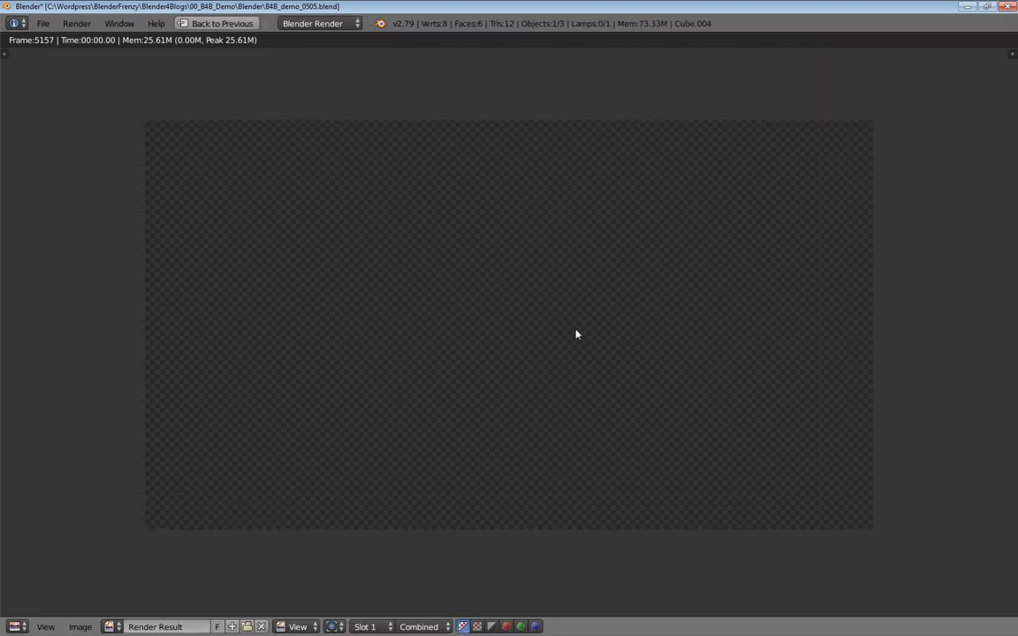
pyautogui.scroll(1, 527, 320)
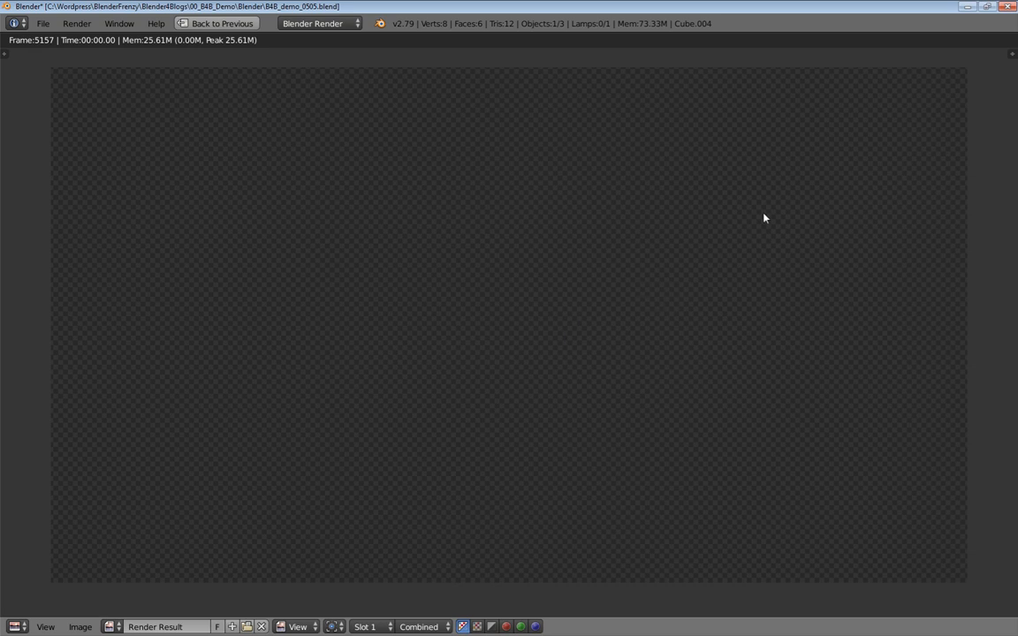
# Restore the layout, then demonstrate maximizing and restoring its individual editors, including the render properties
pyautogui.hotkey('ctrl', 'space')
pyautogui.scroll(-2, 389, 258)
pyautogui.hotkey('ctrl', 'space')
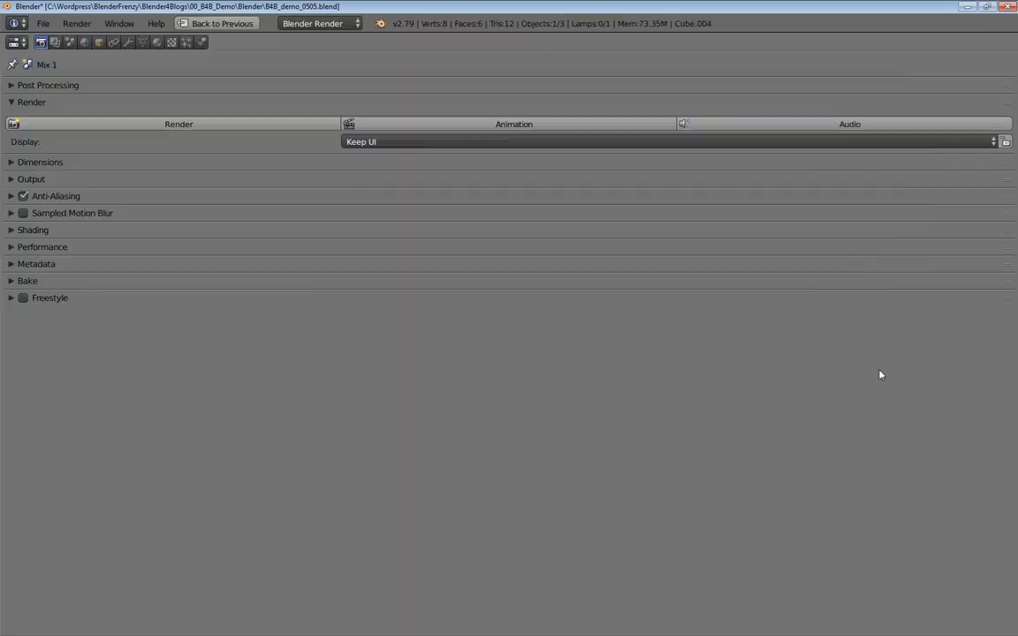
pyautogui.hotkey('ctrl', 'space')
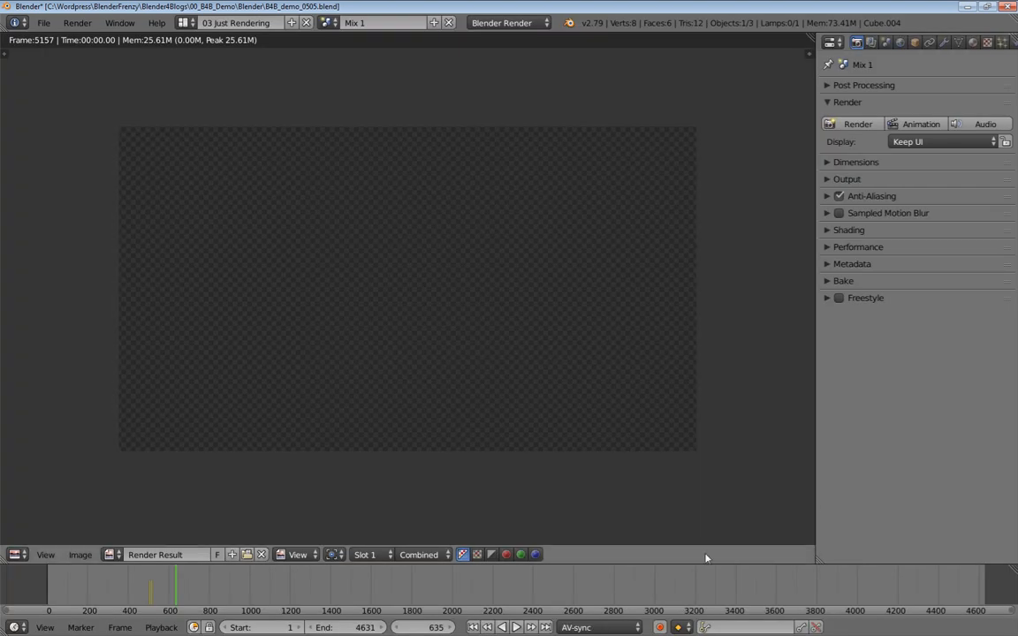
pyautogui.hotkey('ctrl', 'space')
pyautogui.hotkey('ctrl', 'space')
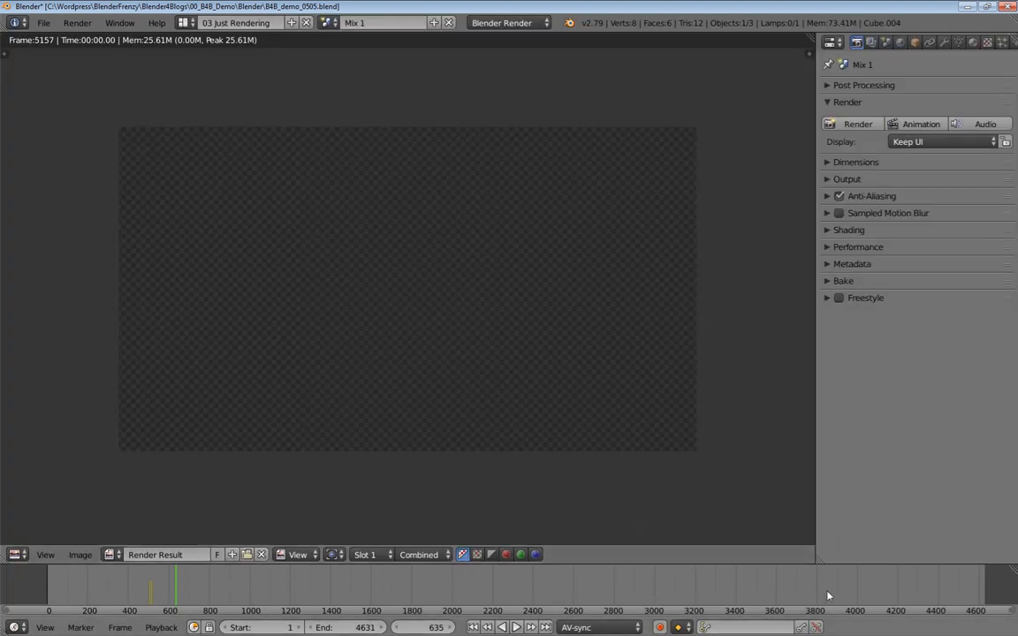
pyautogui.hotkey('ctrl', 'space')
pyautogui.hotkey('ctrl', 'space')
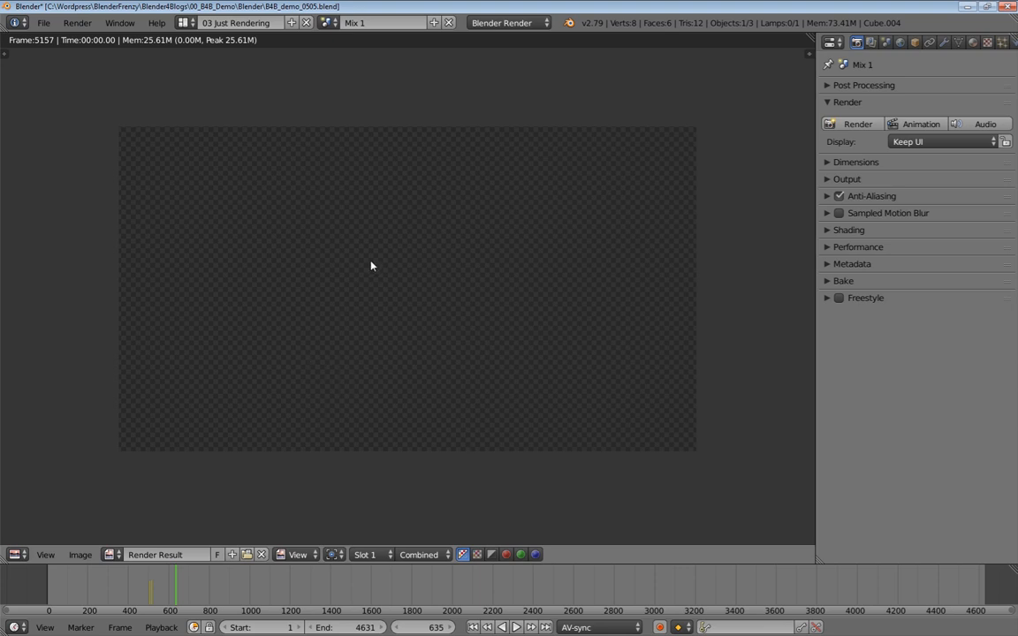
# Maximize the image editor to enlarge the empty render, then switch to Paint and paste the full-screen capture
pyautogui.hotkey('ctrl', 'space')
pyautogui.scroll(2, 574, 300)
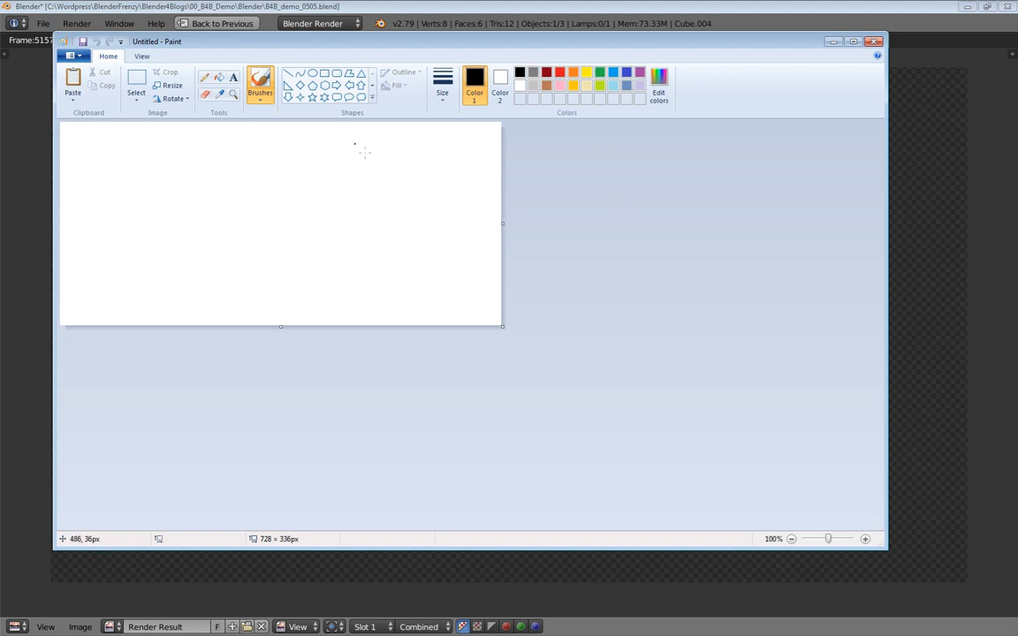
pyautogui.moveTo(331, 47); pyautogui.dragTo(343, 67)
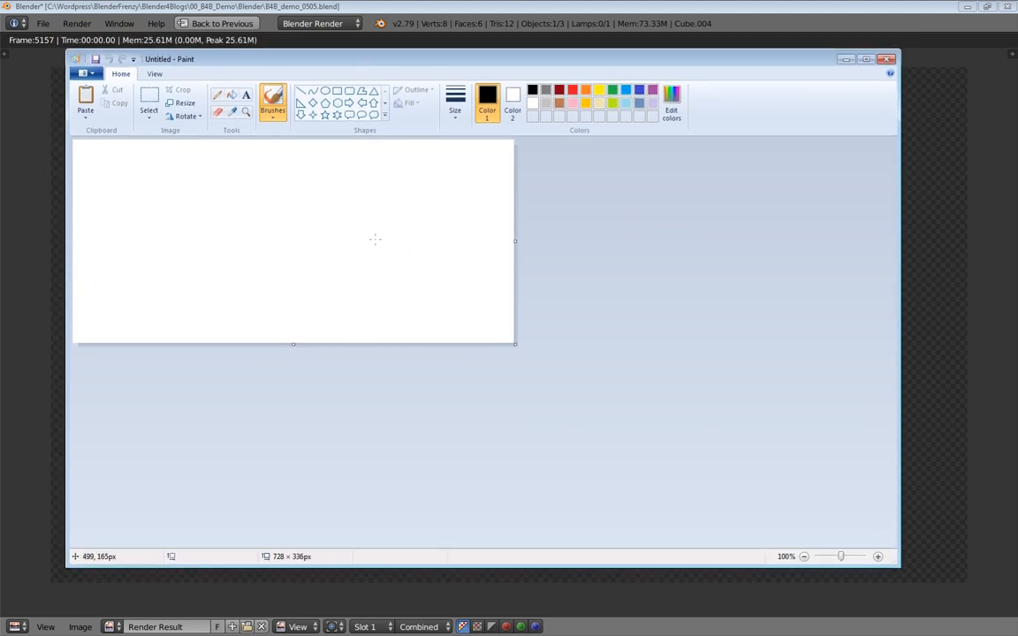
pyautogui.hotkey('ctrl', 'v')
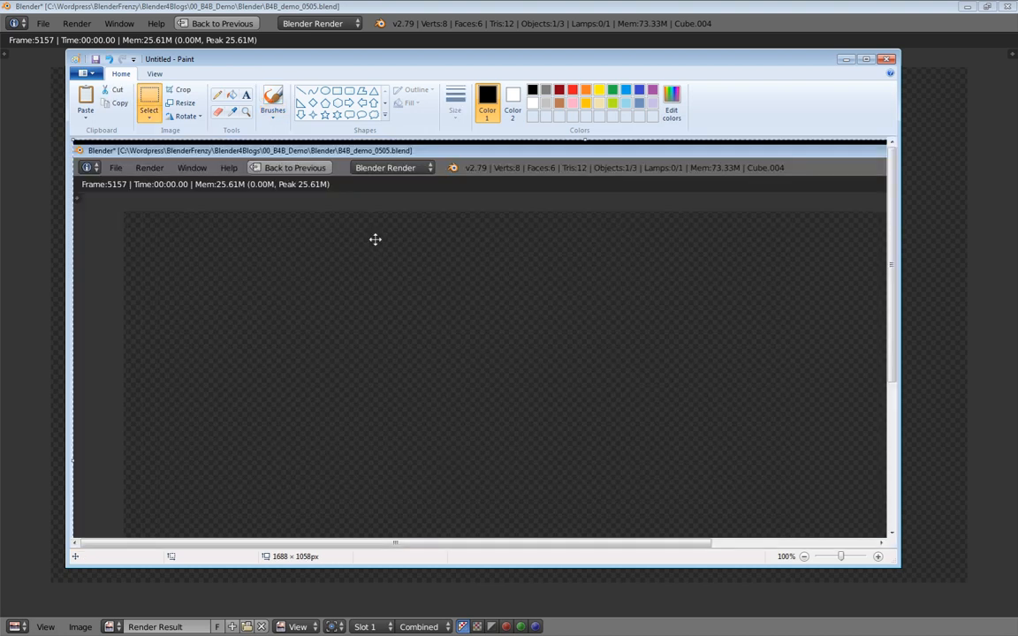
# Crop the pasted capture to its checkerboard area, about 1497 × 843 px, and close Paint without saving
pyautogui.click(836, 559)
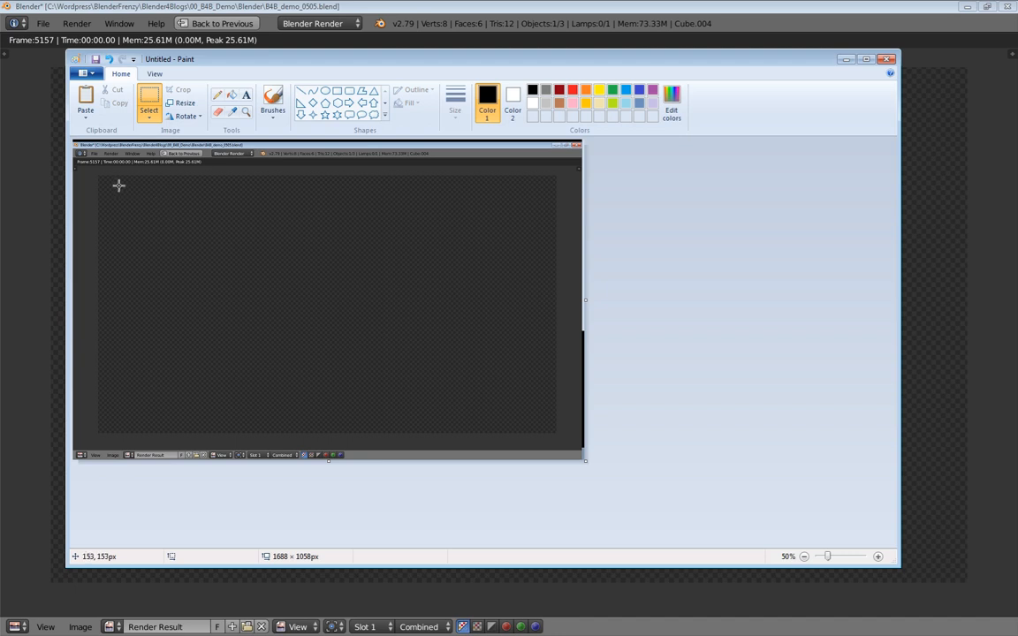
pyautogui.moveTo(100, 176)
pyautogui.mouseDown()
pyautogui.moveTo(415, 311)
pyautogui.moveTo(554, 432)
pyautogui.mouseUp()
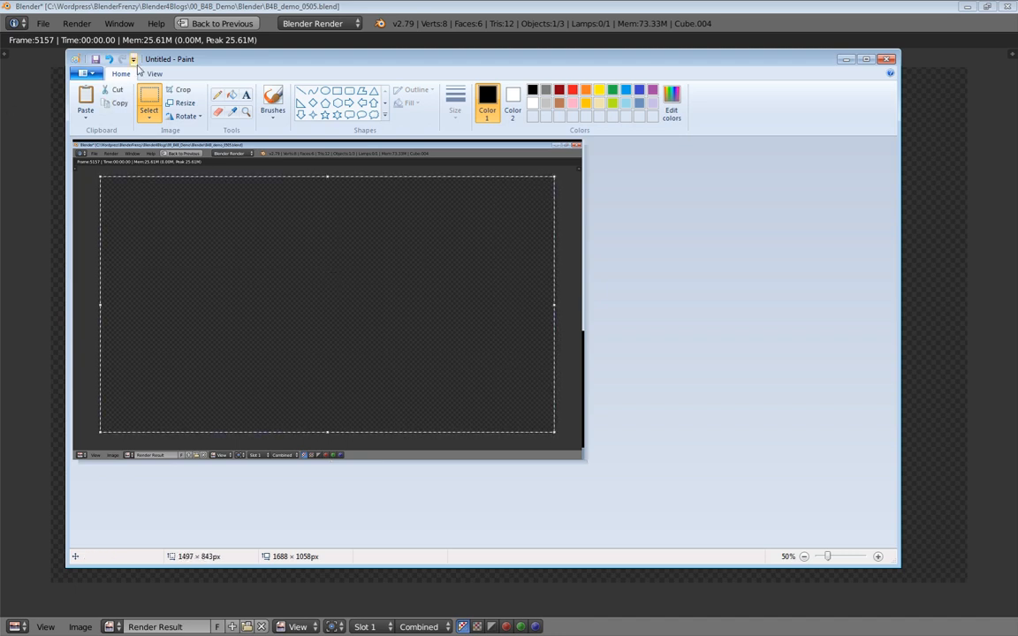
pyautogui.click(178, 89)
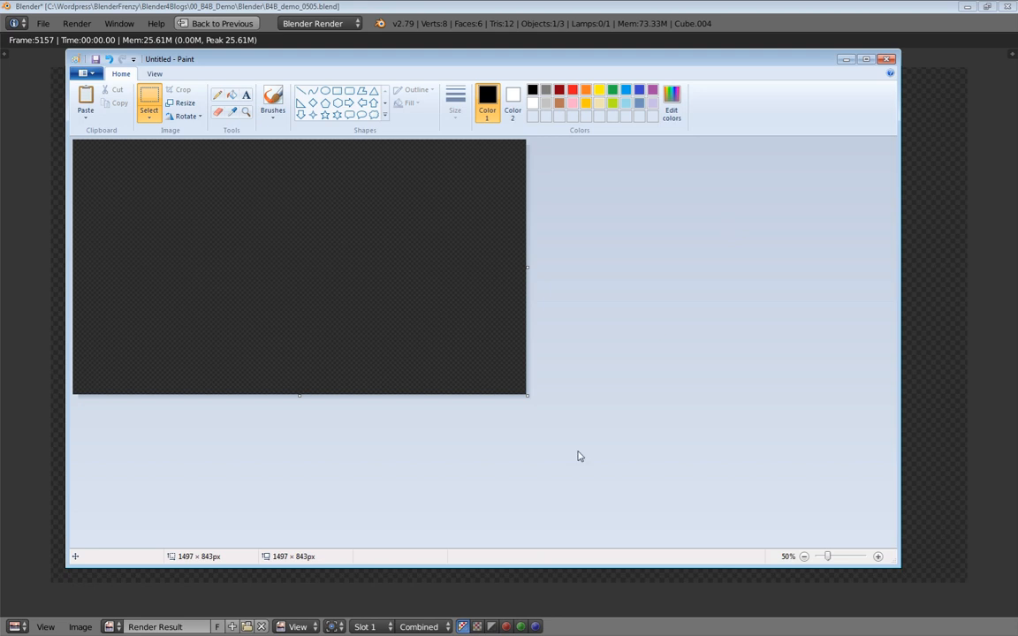
pyautogui.click(888, 59)
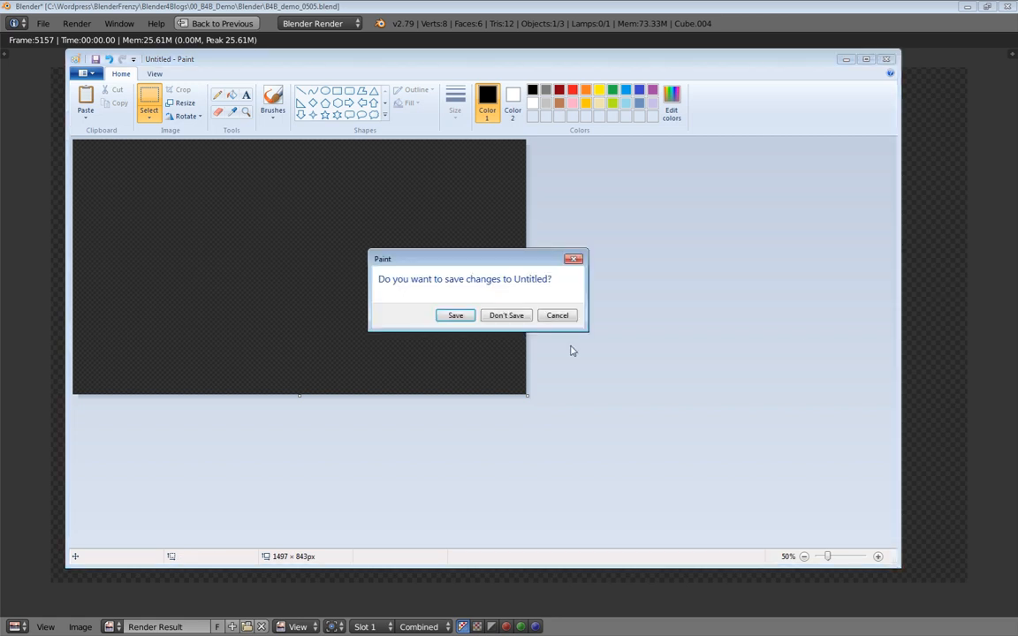
pyautogui.click(508, 319)
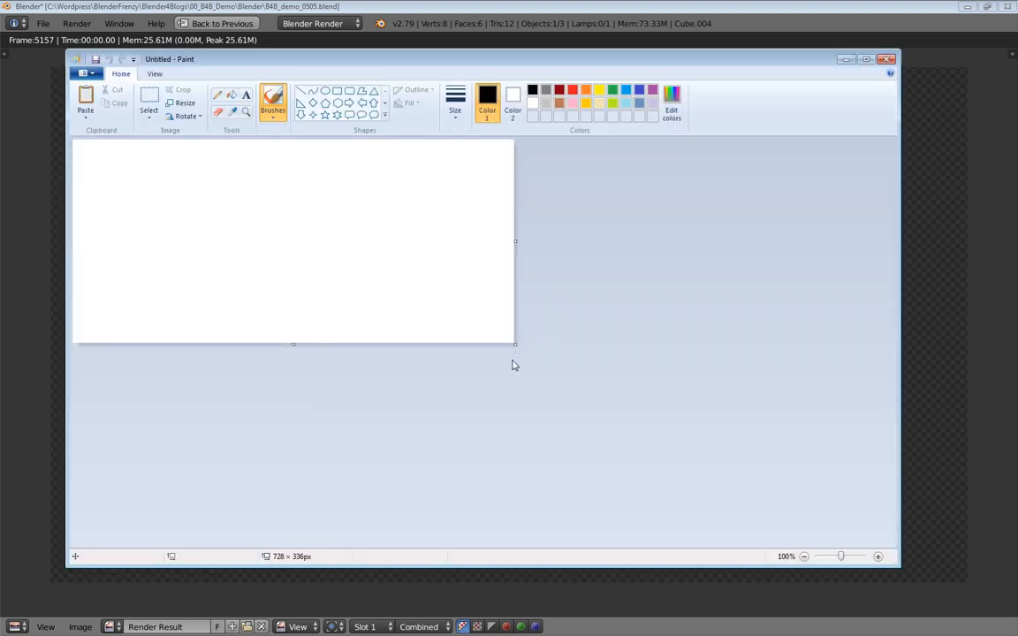
# Paste the full capture into Paint, try saving it over checkerboard2.PNG, cancel, and close Paint without saving
pyautogui.hotkey('ctrl', 'v')
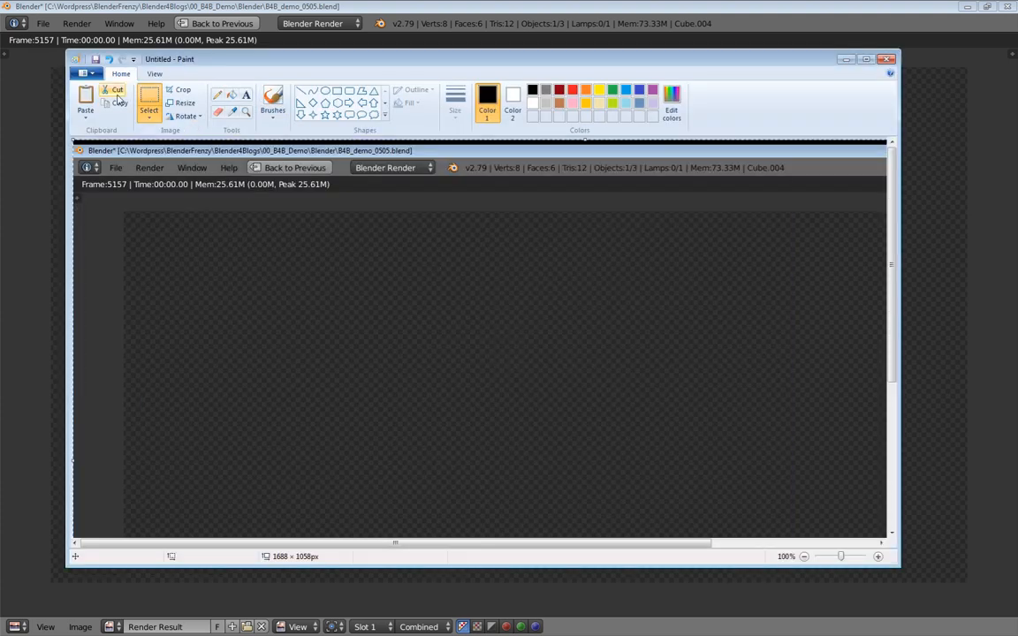
pyautogui.click(95, 60)
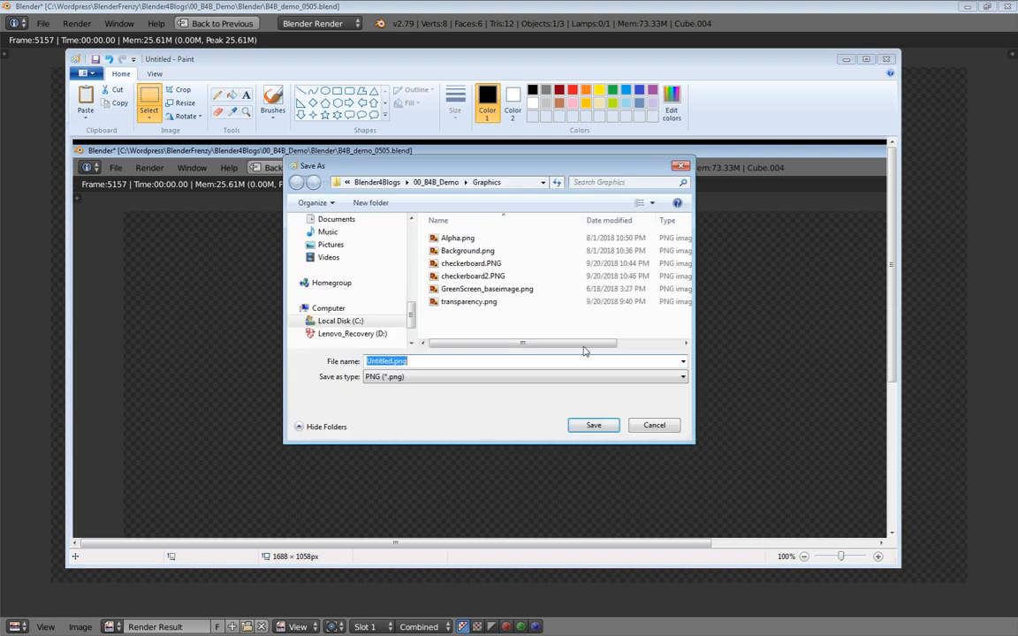
pyautogui.click(469, 276)
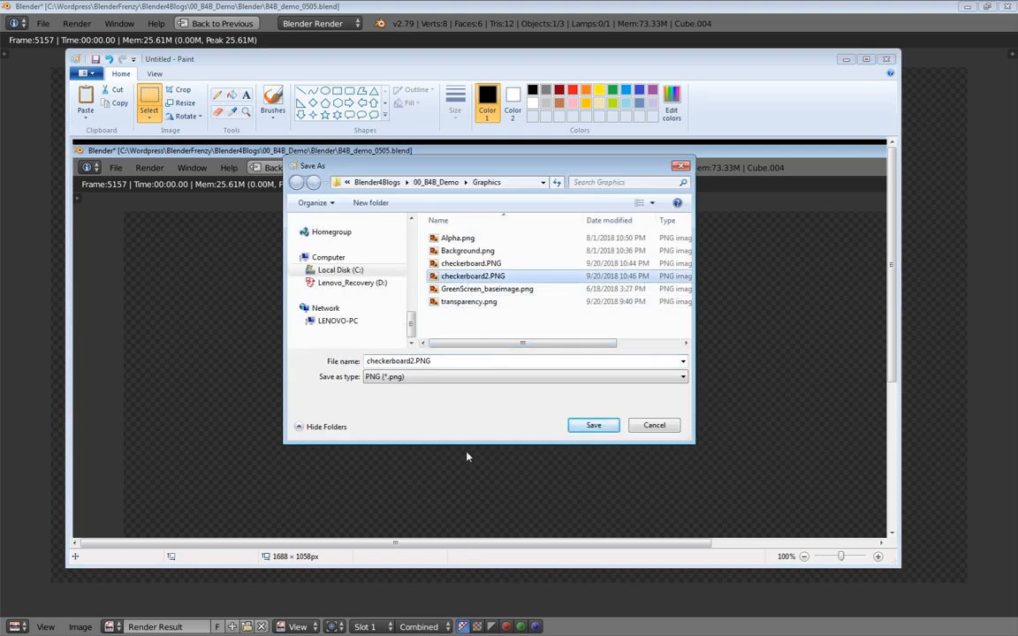
pyautogui.click(654, 425)
pyautogui.click(880, 60)
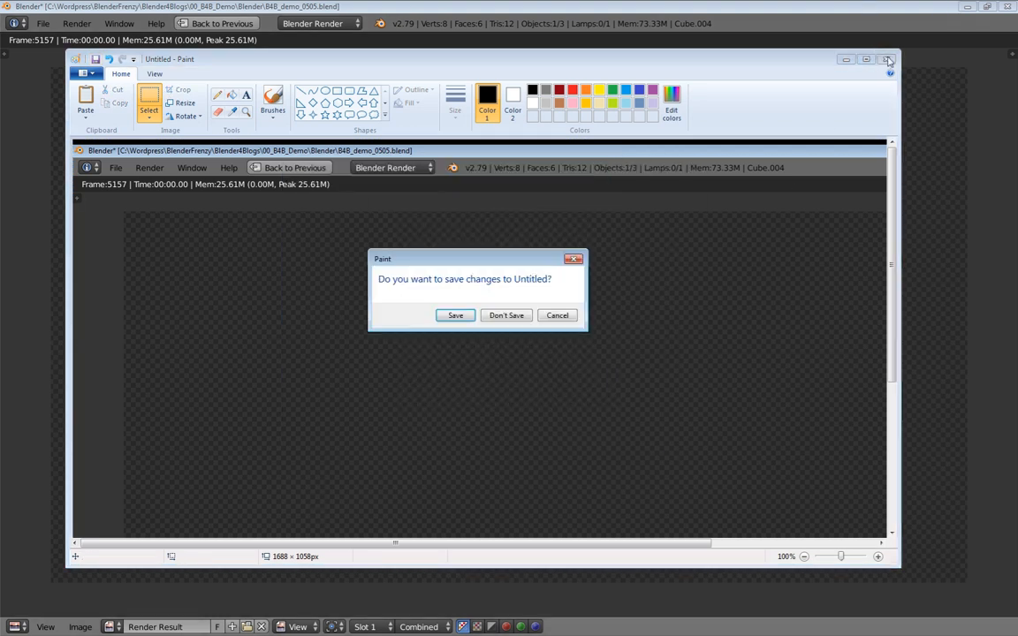
pyautogui.click(507, 316)
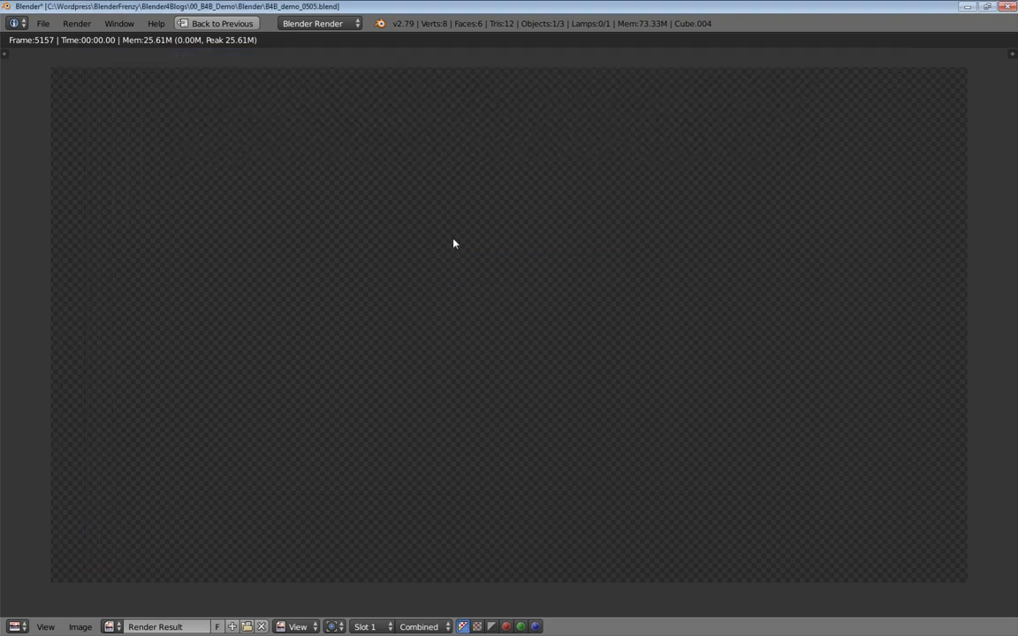
# Return to the 01 Just Video Editing layout and add checkerboard2.PNG as an image strip above the footage at frame 635
pyautogui.press('Escape')
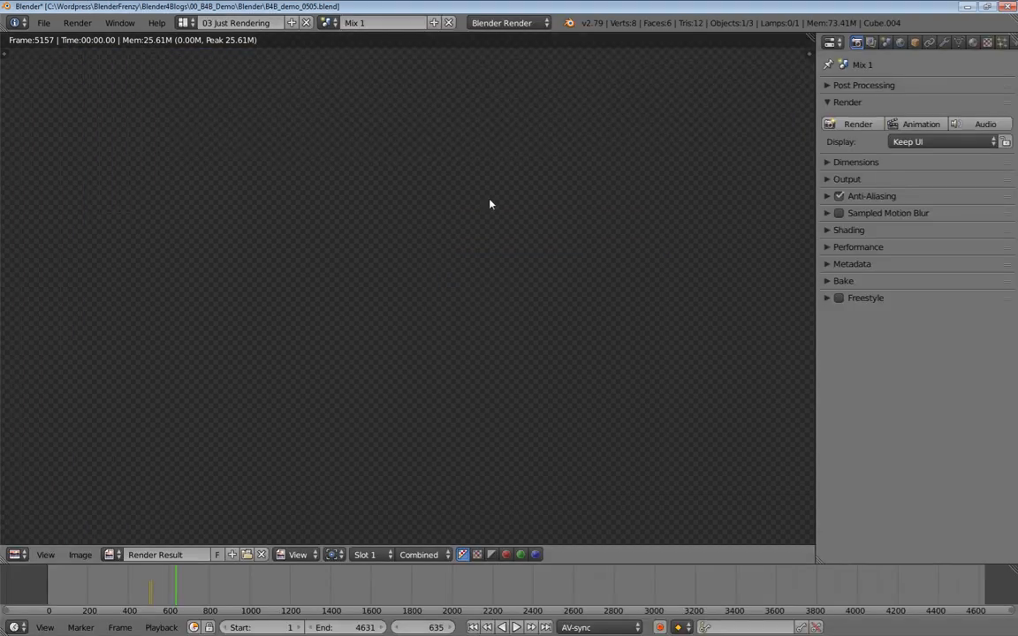
pyautogui.click(184, 22)
pyautogui.click(212, 46)
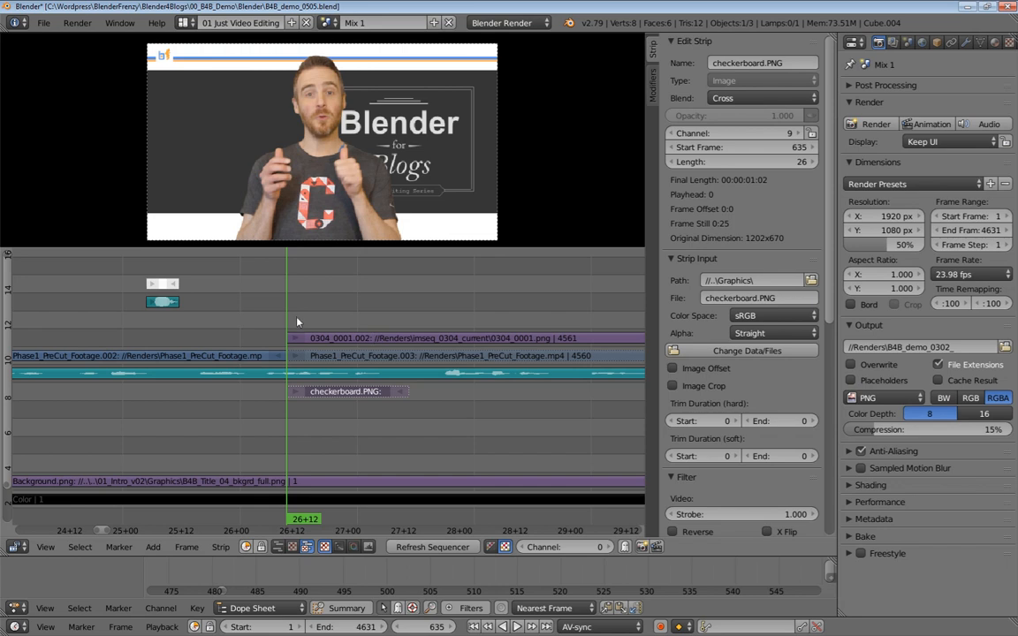
pyautogui.hotkey('shift', 'a')
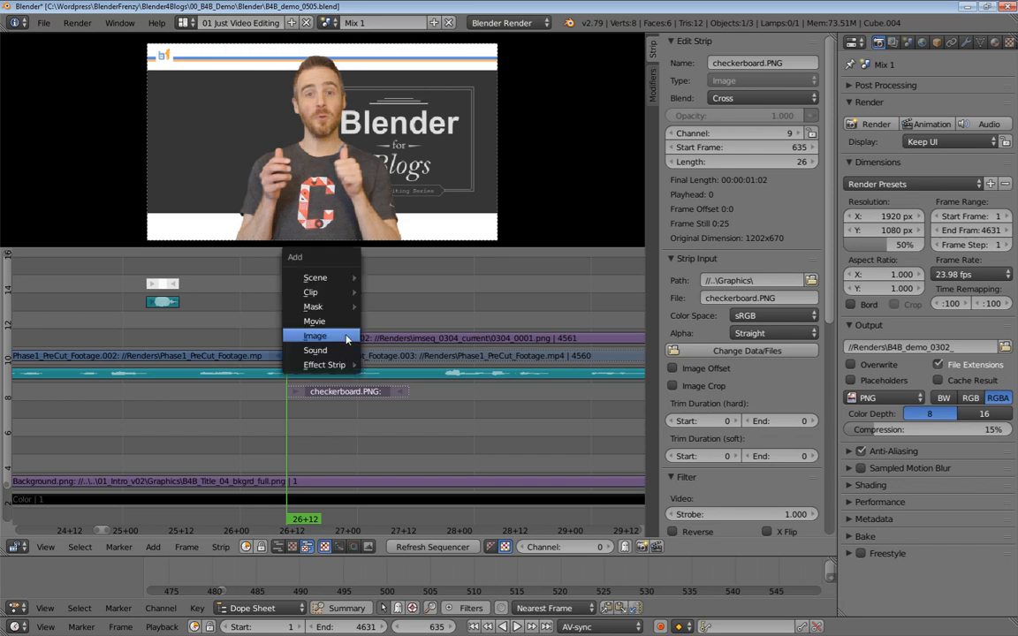
pyautogui.click(347, 334)
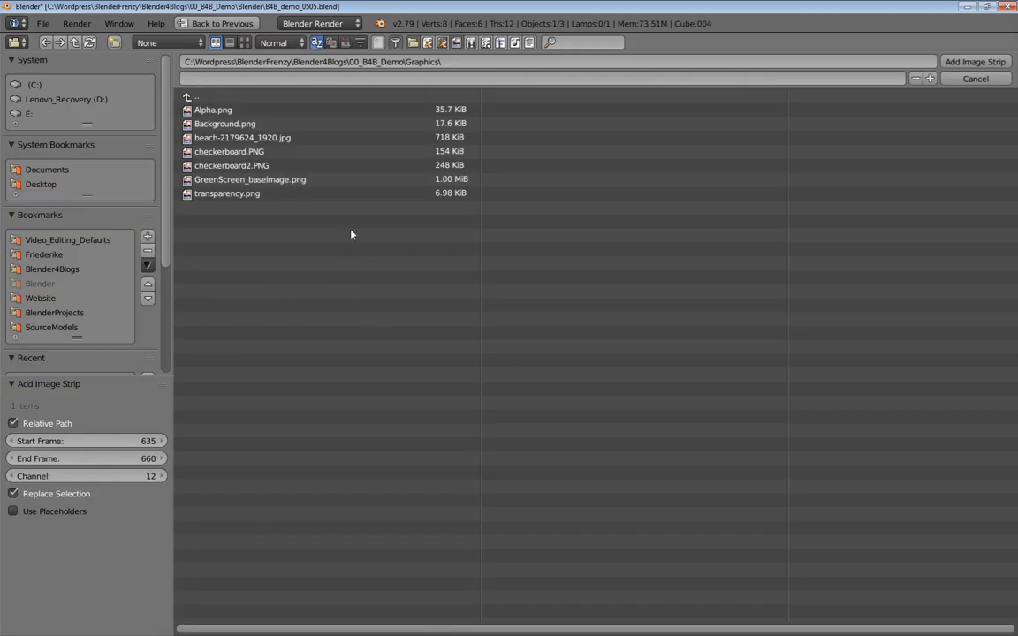
pyautogui.doubleClick(232, 166)
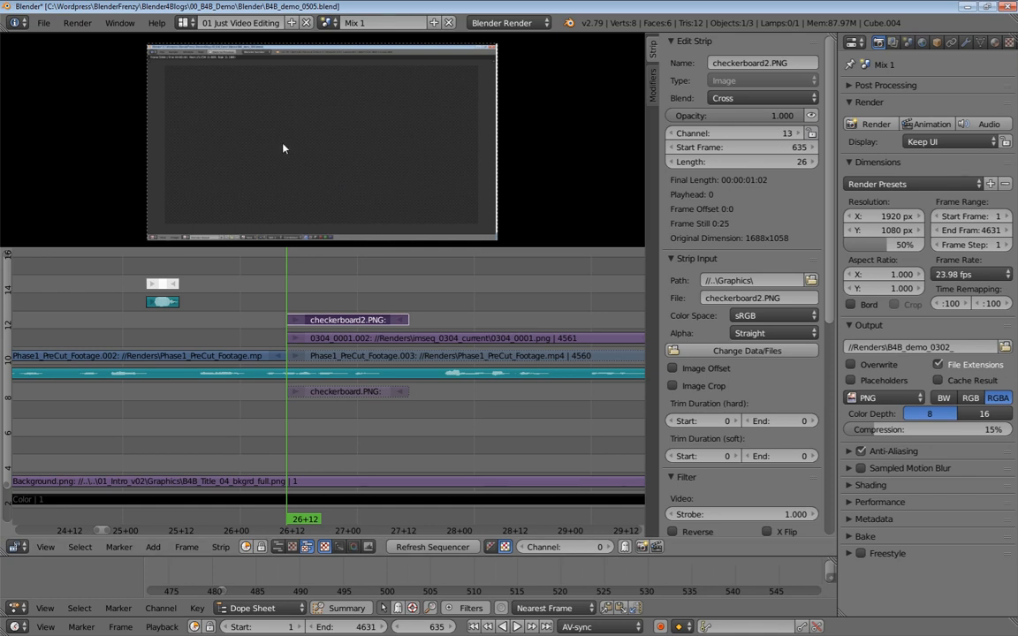
# Enlarge the preview and enable Image Crop on checkerboard2.PNG, trimming top 116, bottom 87, right 99 and left 103
pyautogui.moveTo(330, 247); pyautogui.dragTo(329, 343)
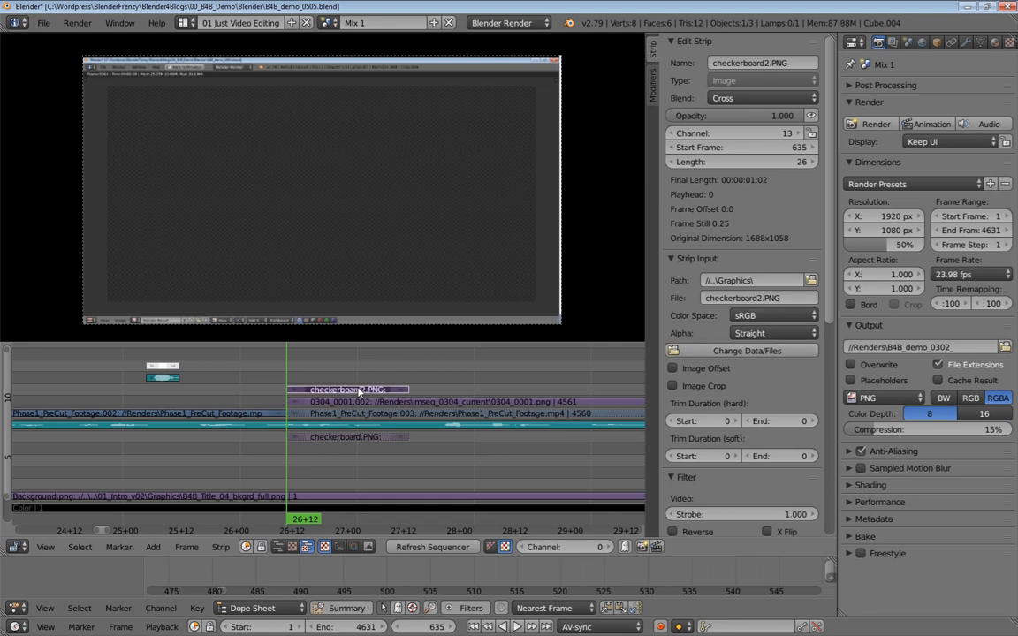
pyautogui.click(673, 386)
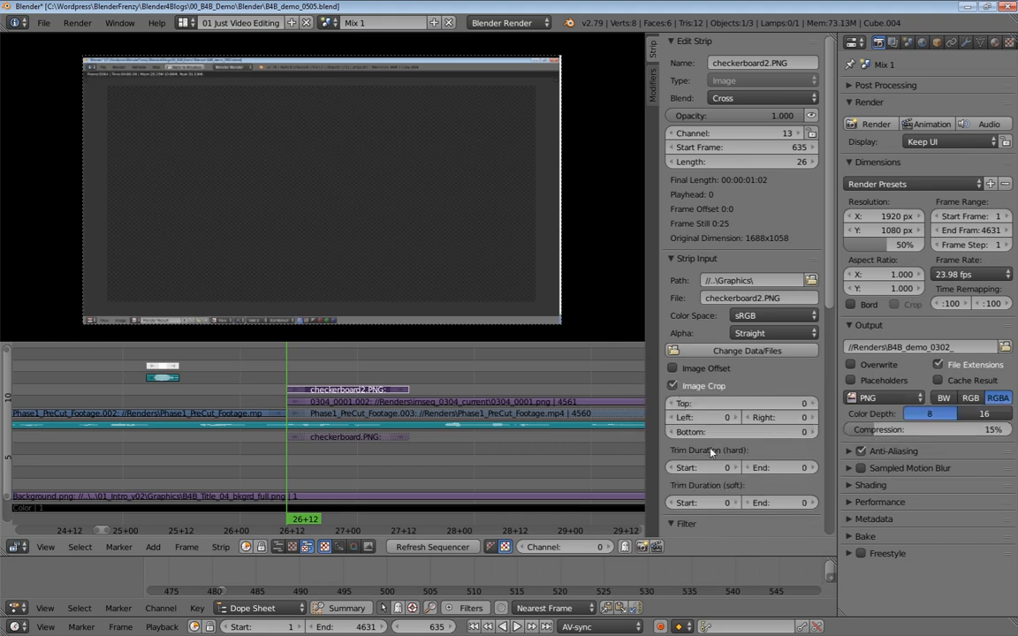
pyautogui.moveTo(692, 409); pyautogui.dragTo(778, 409)
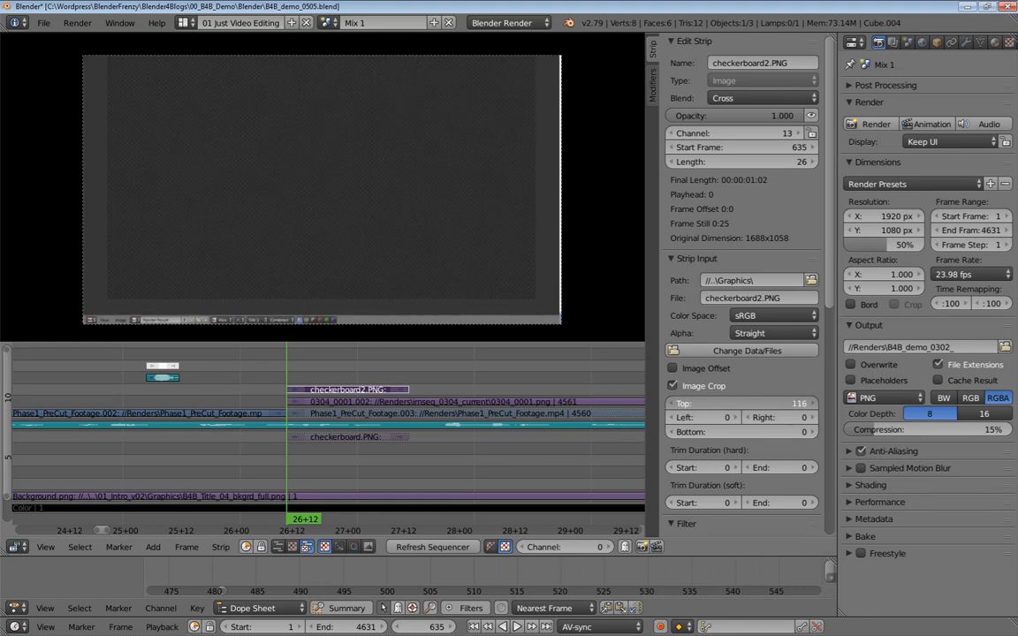
pyautogui.moveTo(742, 431); pyautogui.dragTo(782, 420)
pyautogui.moveTo(704, 422); pyautogui.dragTo(765, 423)
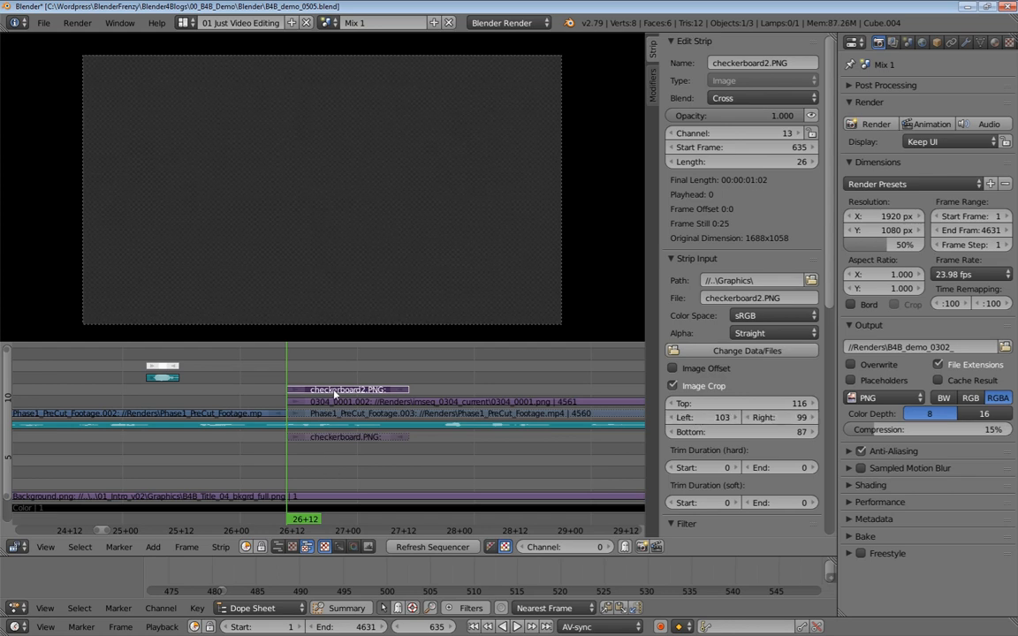
# Try the cropped checkerboard2.PNG strip beneath the footage on channel 8, then move it back to channel 13
pyautogui.press('g')
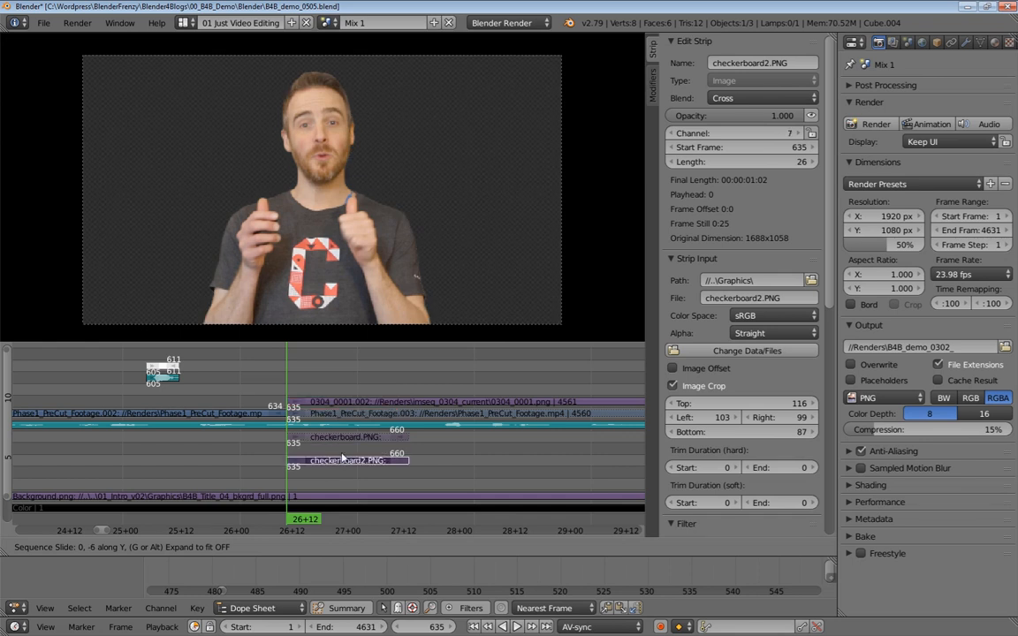
pyautogui.click(343, 448)
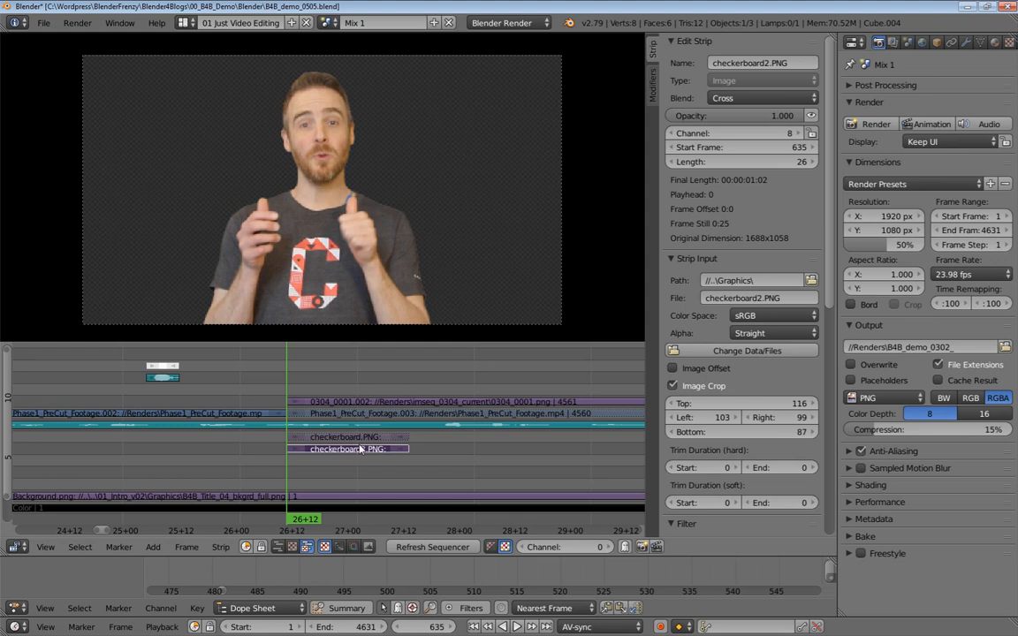
pyautogui.press('g')
pyautogui.click(360, 388)
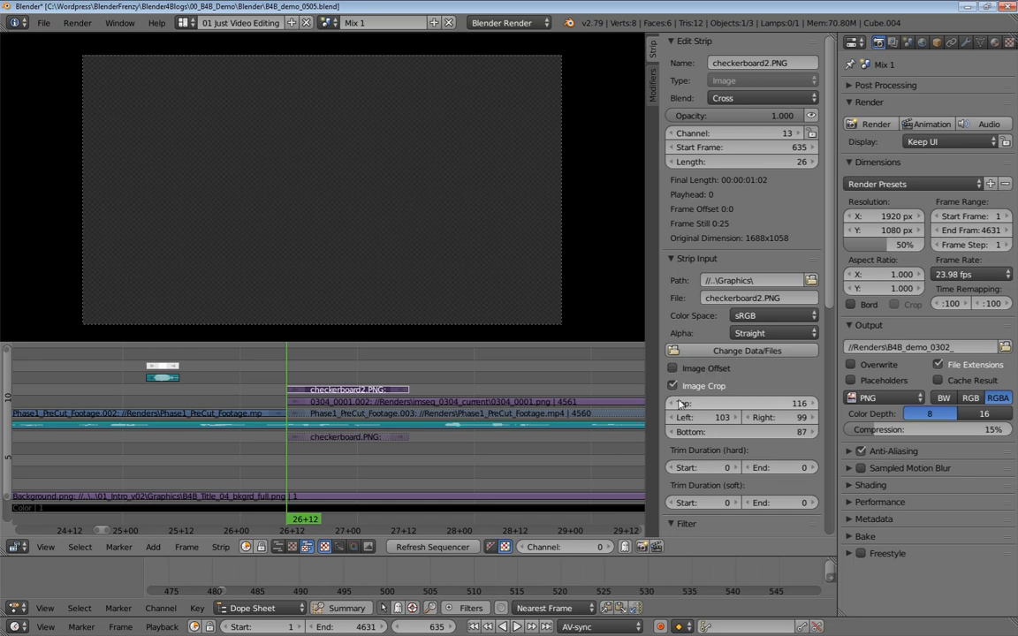
# Enable Image Offset on the checkerboard2.PNG strip and set its blend mode to Over Drop
pyautogui.click(672, 369)
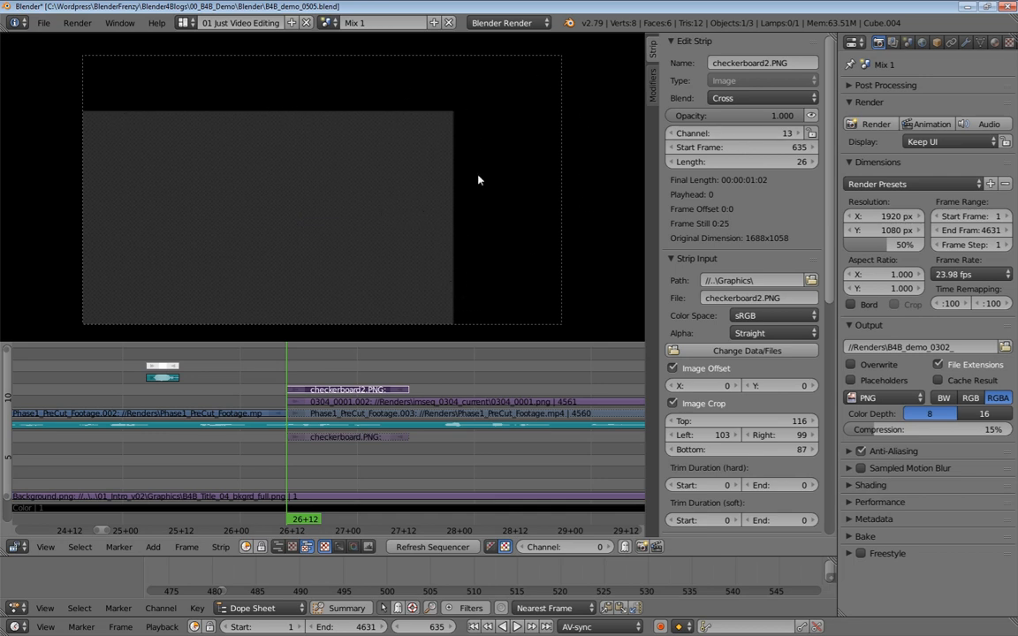
pyautogui.click(724, 98)
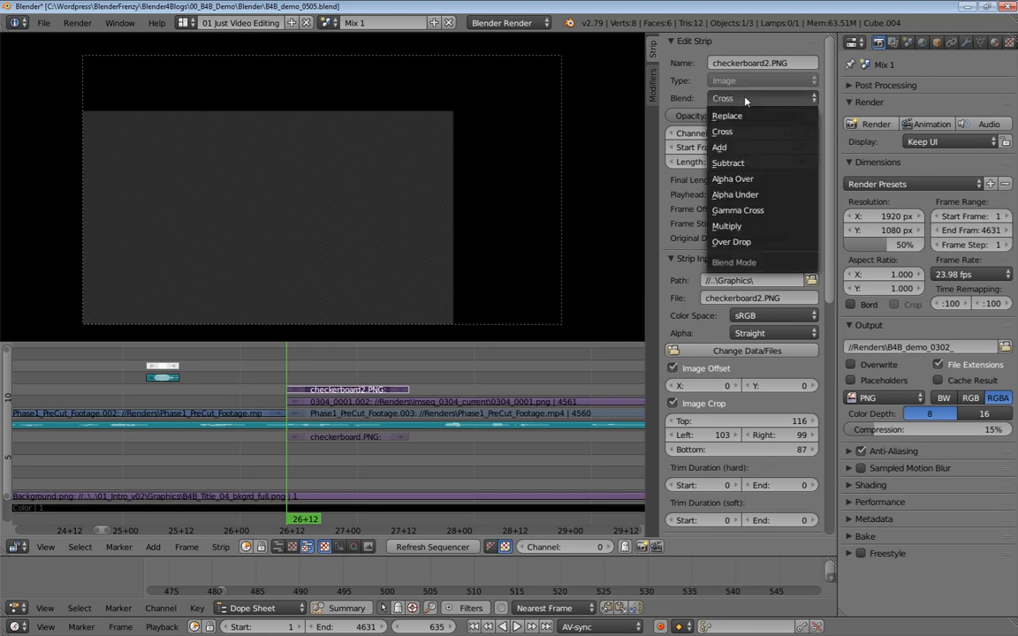
pyautogui.click(732, 244)
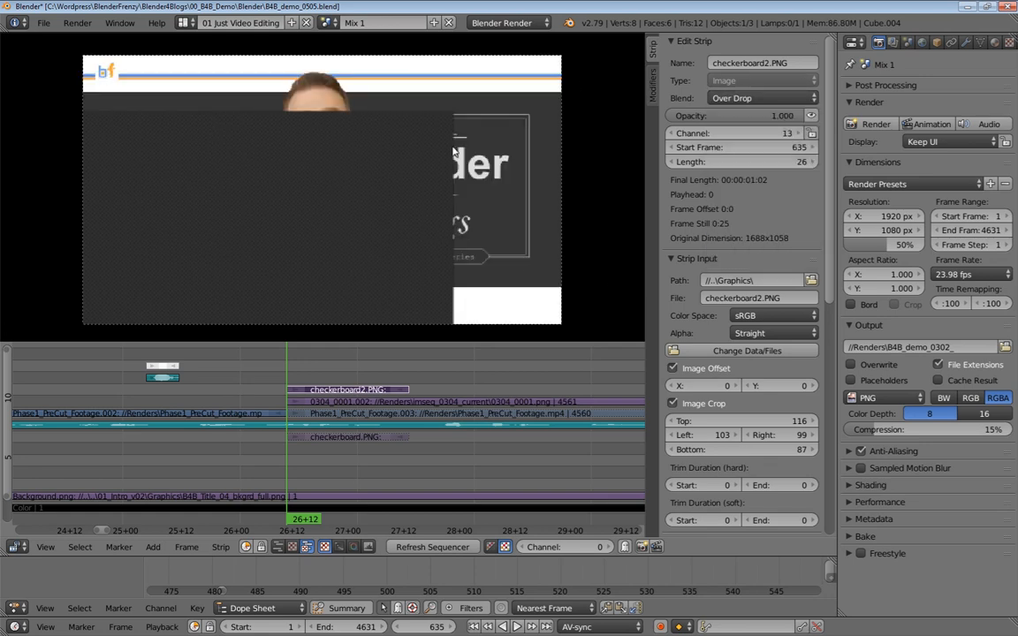
# Set the checkerboard2.PNG strip's image offset to X 227 and Y 129
pyautogui.click(712, 386)
pyautogui.write('103')
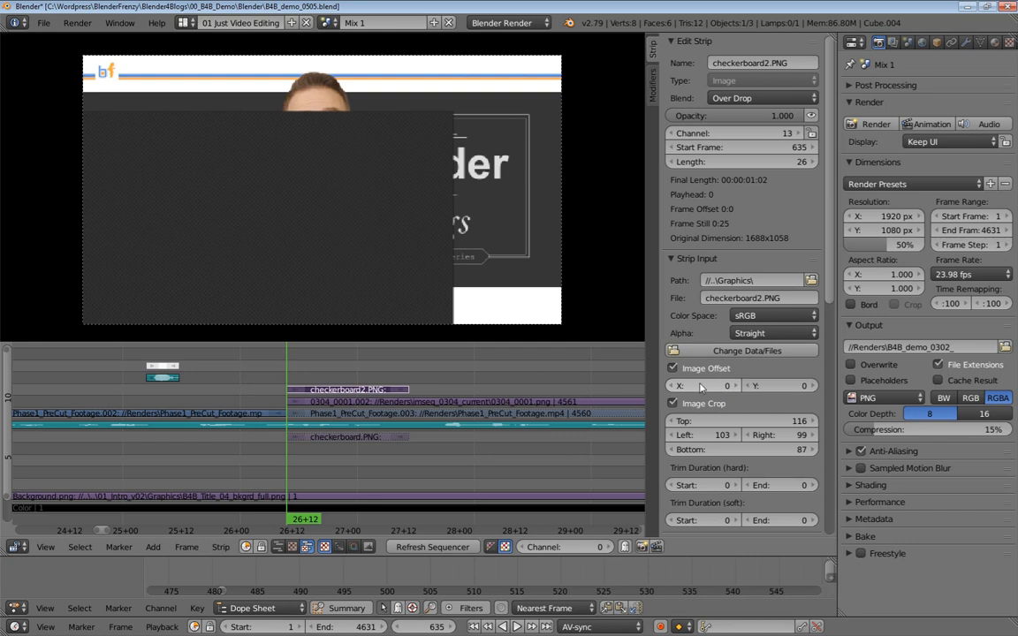
pyautogui.press('Return')
pyautogui.moveTo(712, 387); pyautogui.dragTo(778, 386)
pyautogui.moveTo(758, 386); pyautogui.dragTo(439, 73)
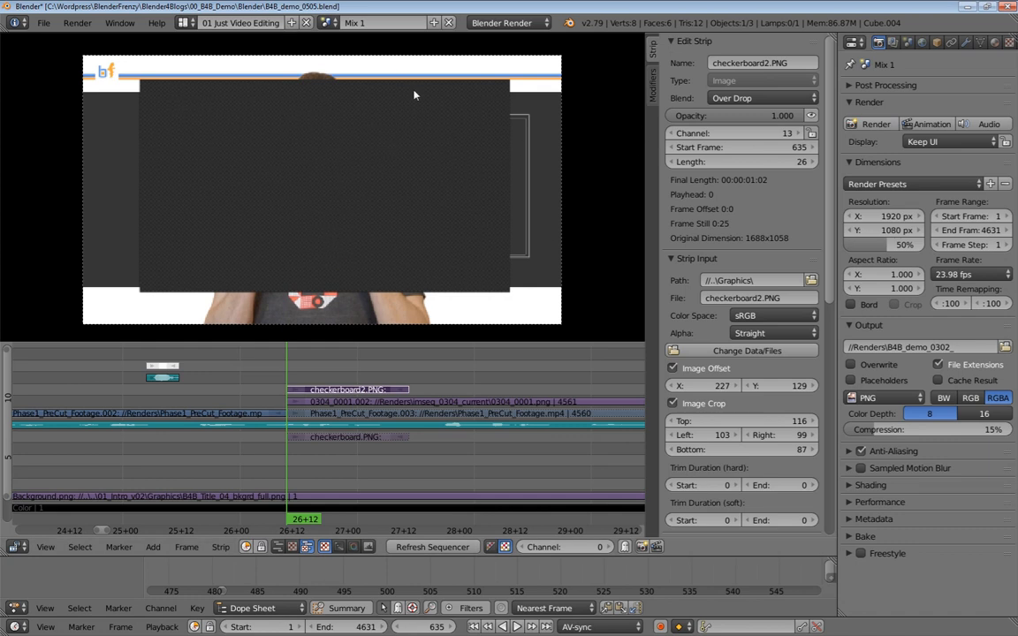
# Add a Transform effect strip to checkerboard2.PNG and set the effect's blend mode to Over Drop
pyautogui.hotkey('shift', 'a')
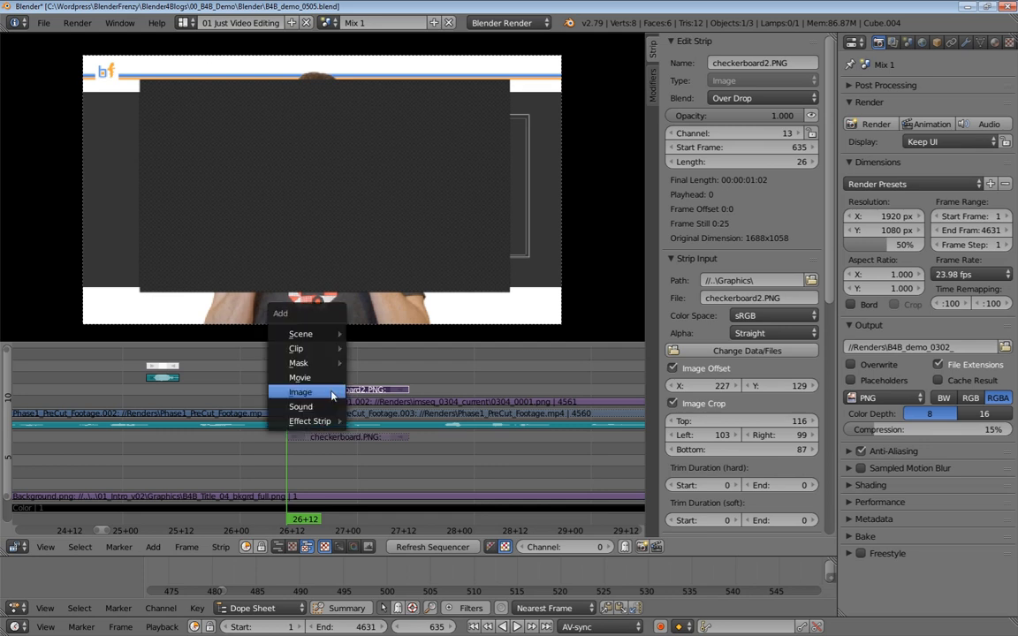
pyautogui.moveTo(324, 424)
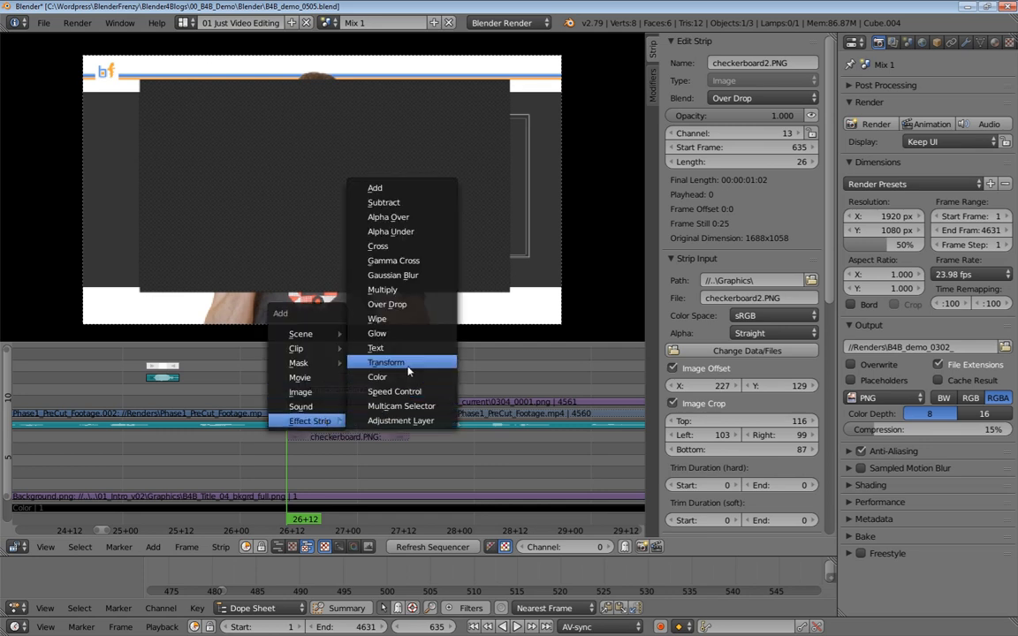
pyautogui.click(384, 359)
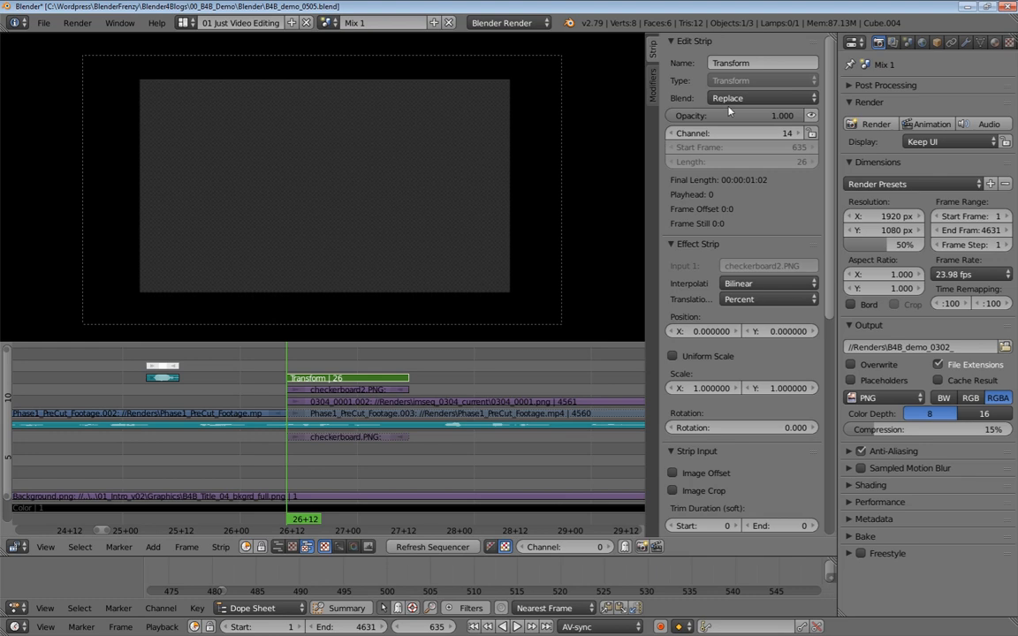
pyautogui.click(762, 98)
pyautogui.click(769, 218)
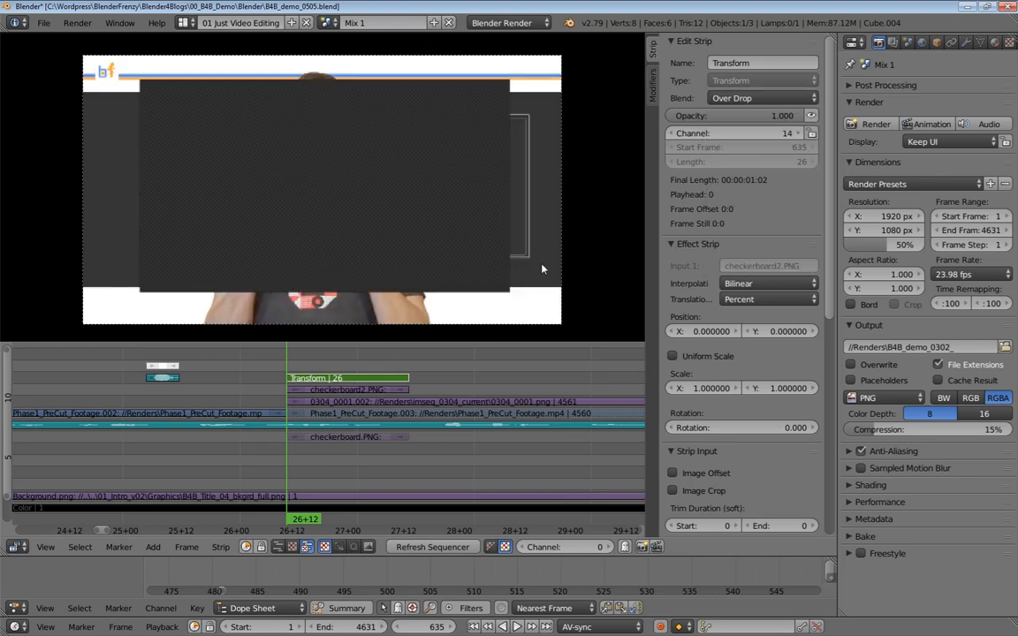
# Enable uniform scaling on the Transform effect with scale 1.42, then delete the effect and select checkerboard2.PNG
pyautogui.click(672, 355)
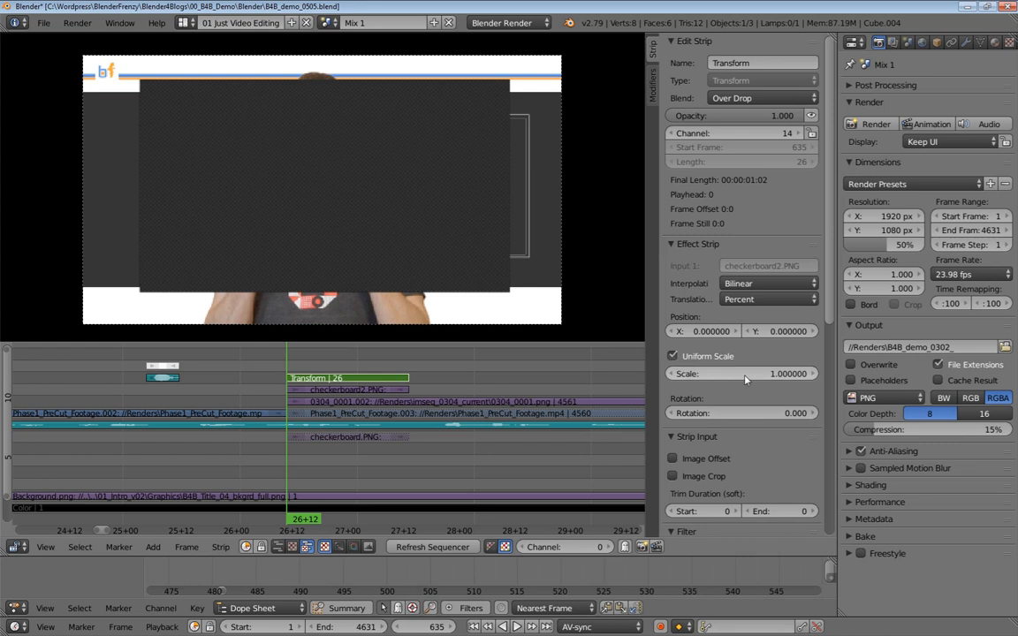
pyautogui.moveTo(731, 378); pyautogui.dragTo(782, 378)
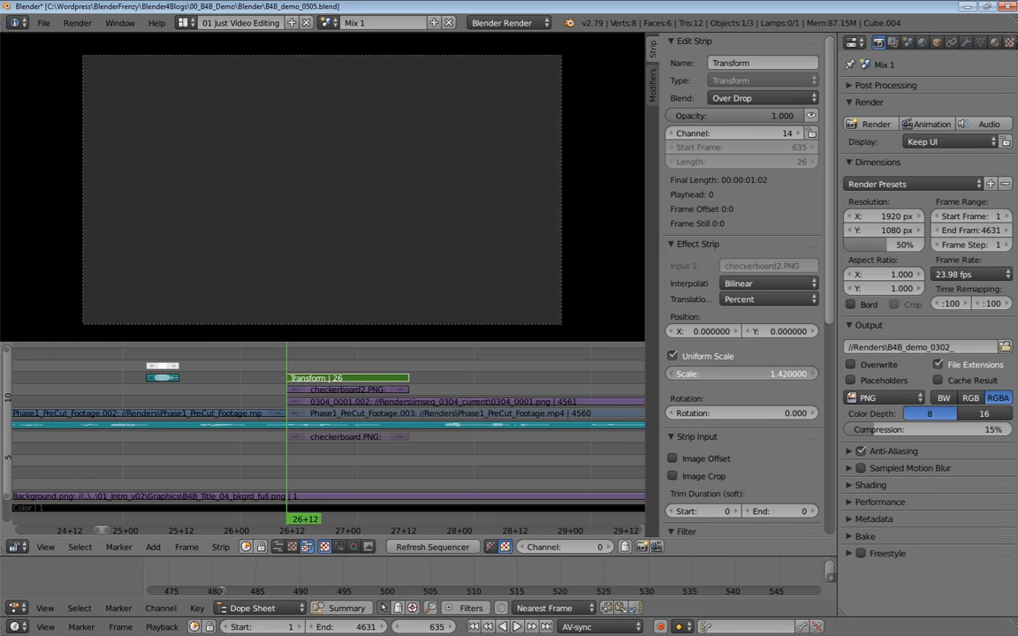
pyautogui.press('Delete')
pyautogui.rightClick(444, 388)
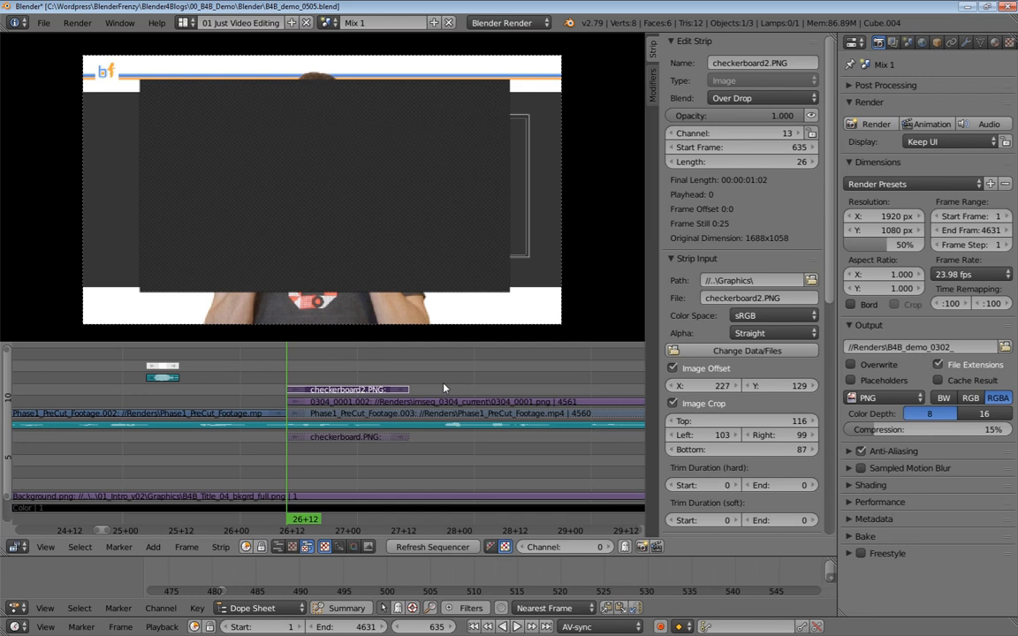
# Reset the checkerboard2.PNG strip's image crop to 0 for top, left, right and bottom
pyautogui.click(750, 423)
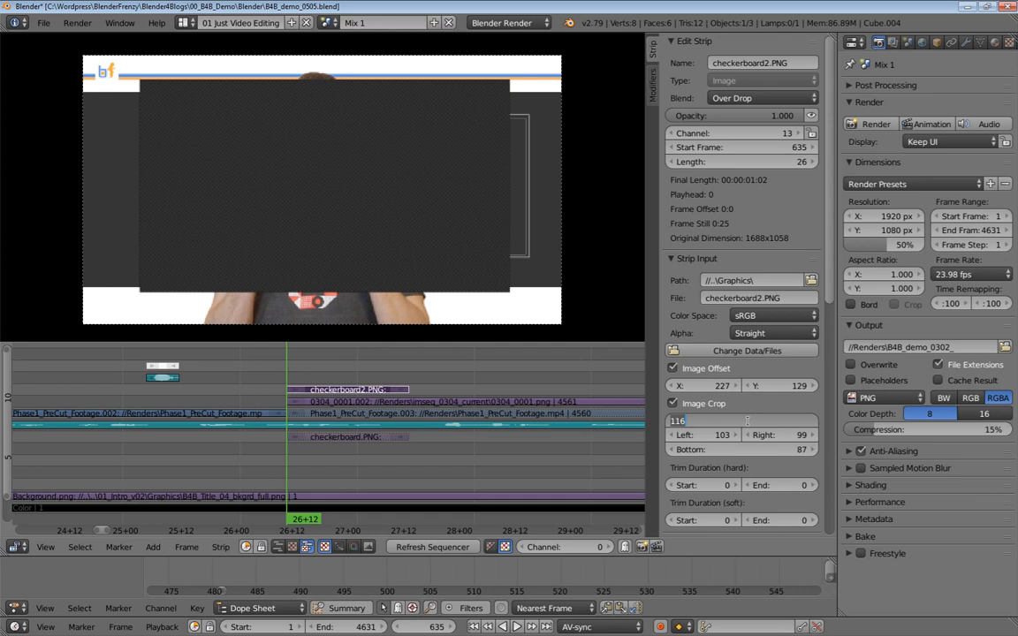
pyautogui.write('0')
pyautogui.press('Tab')
pyautogui.write('0')
pyautogui.press('Tab')
pyautogui.write('0')
pyautogui.press('Tab')
pyautogui.write('0')
pyautogui.press('Tab')
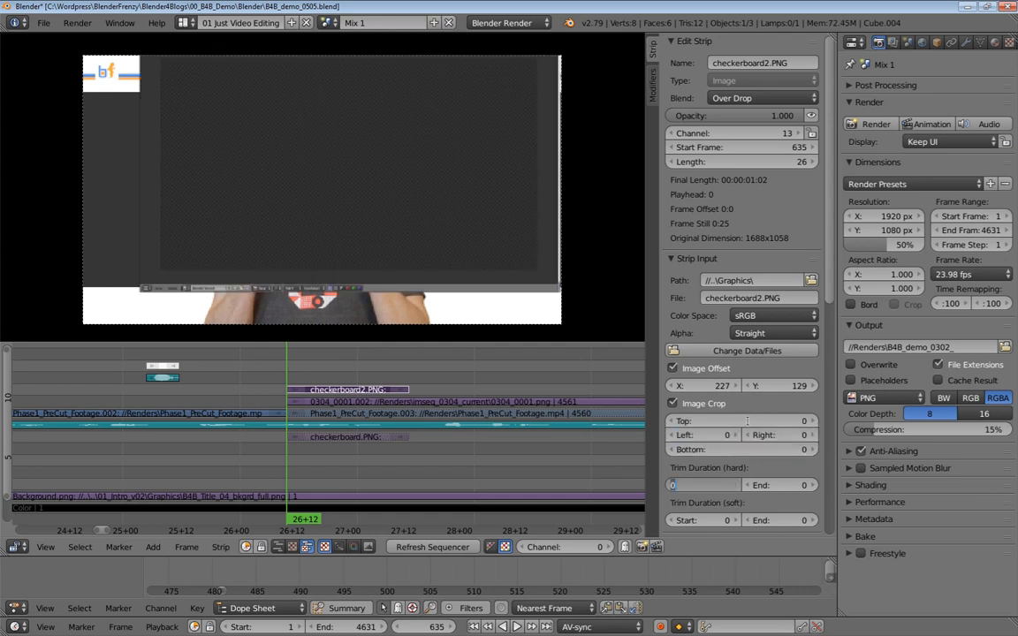
pyautogui.click(748, 422)
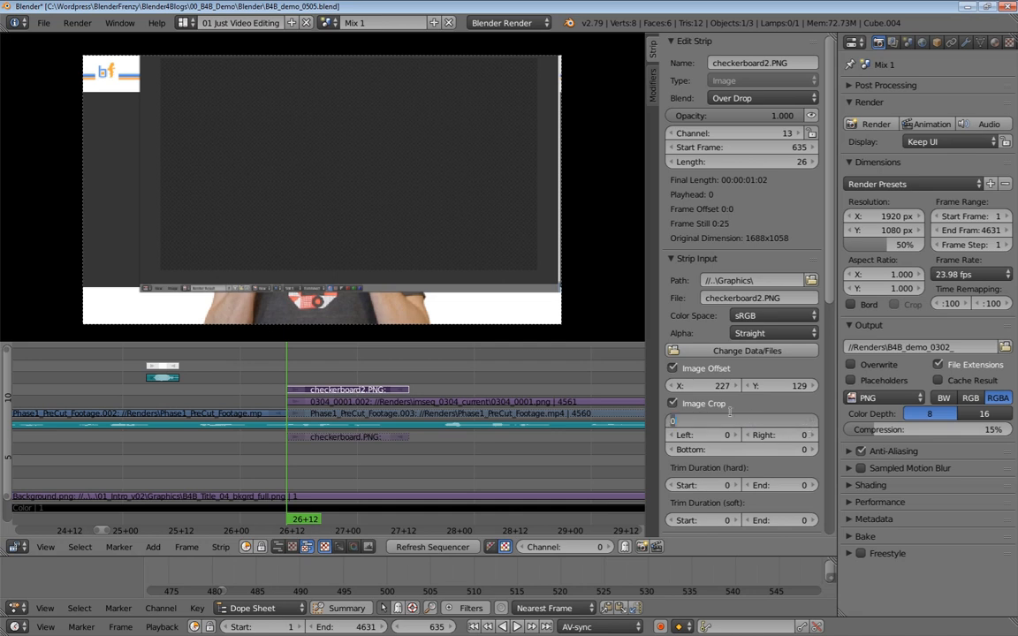
pyautogui.press('Return')
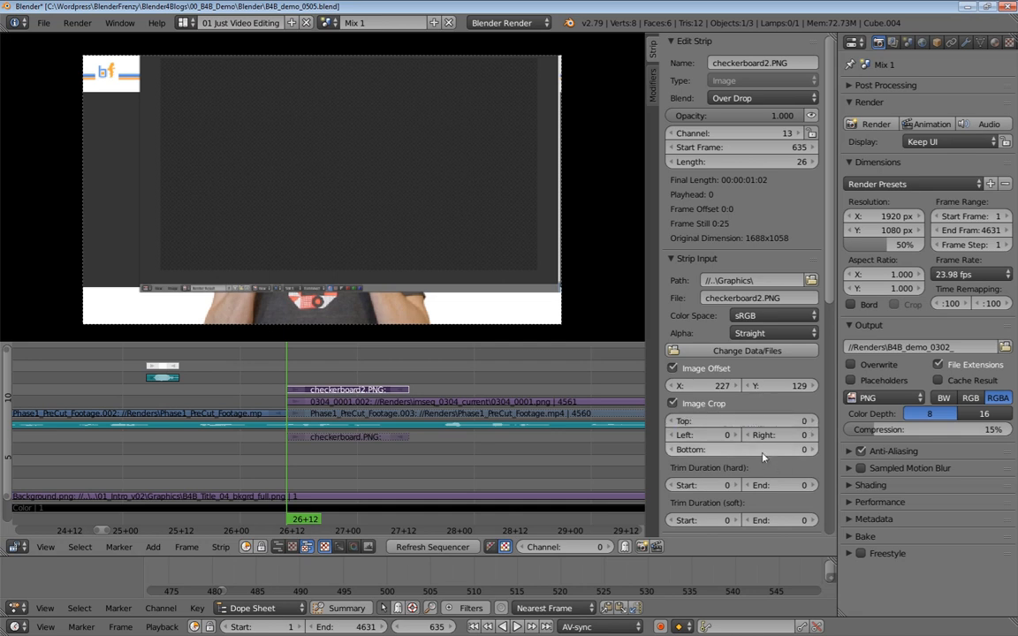
# Reset the checkerboard2.PNG strip's image offset to X 0 and Y 0, and toggle Image Offset off and back on
pyautogui.click(708, 384)
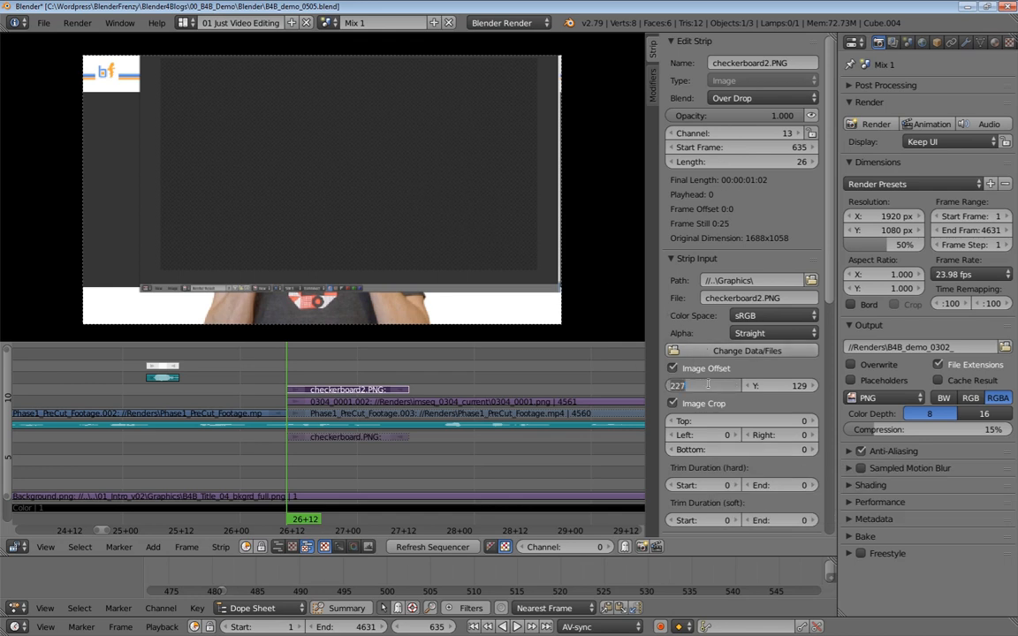
pyautogui.write('0')
pyautogui.press('Tab')
pyautogui.write('0')
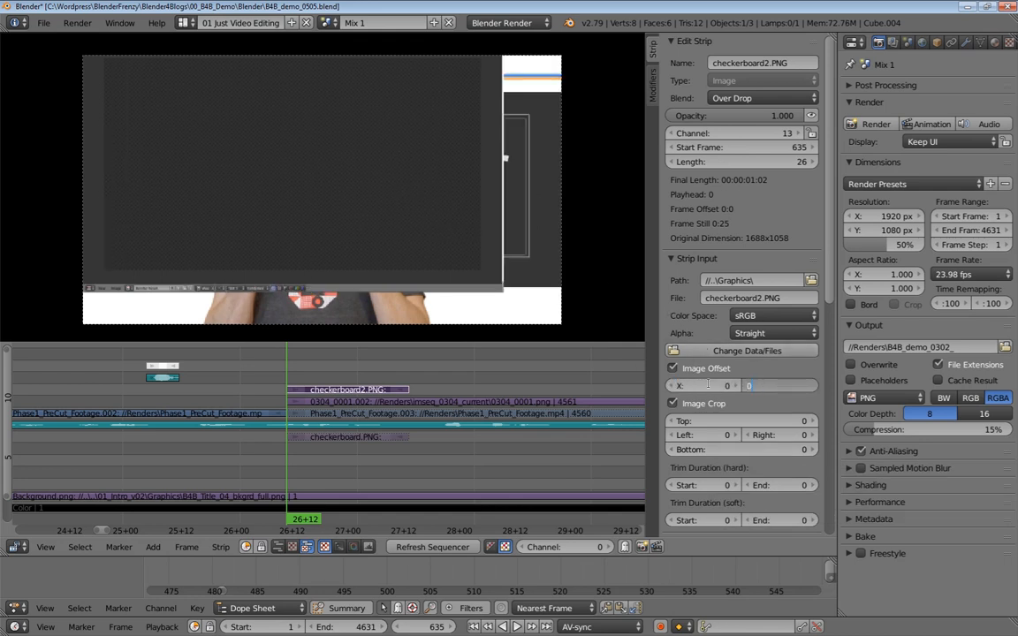
pyautogui.press('Tab')
pyautogui.press('Return')
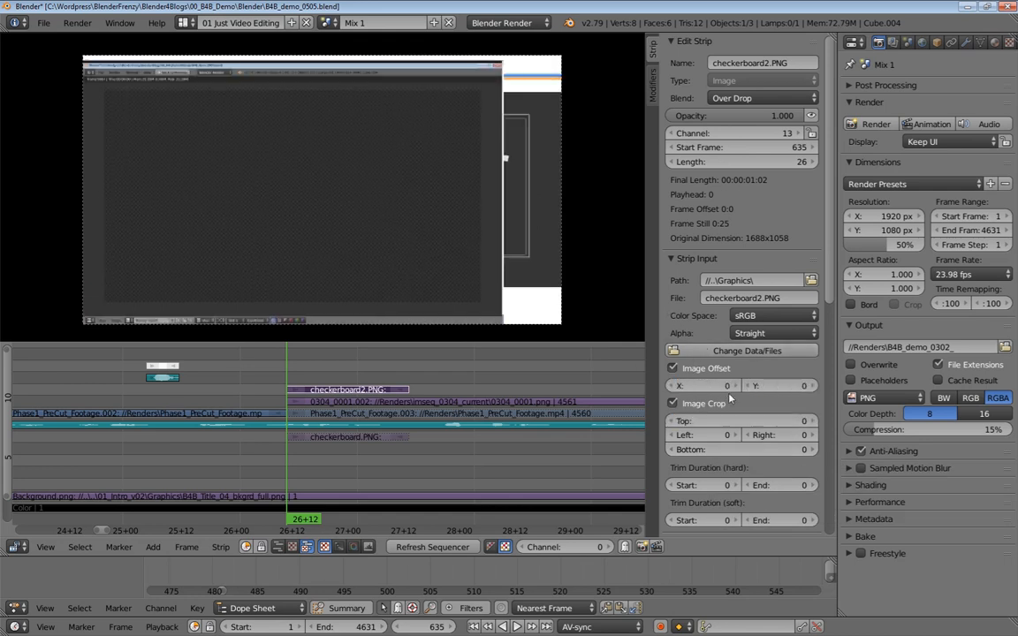
pyautogui.click(673, 367)
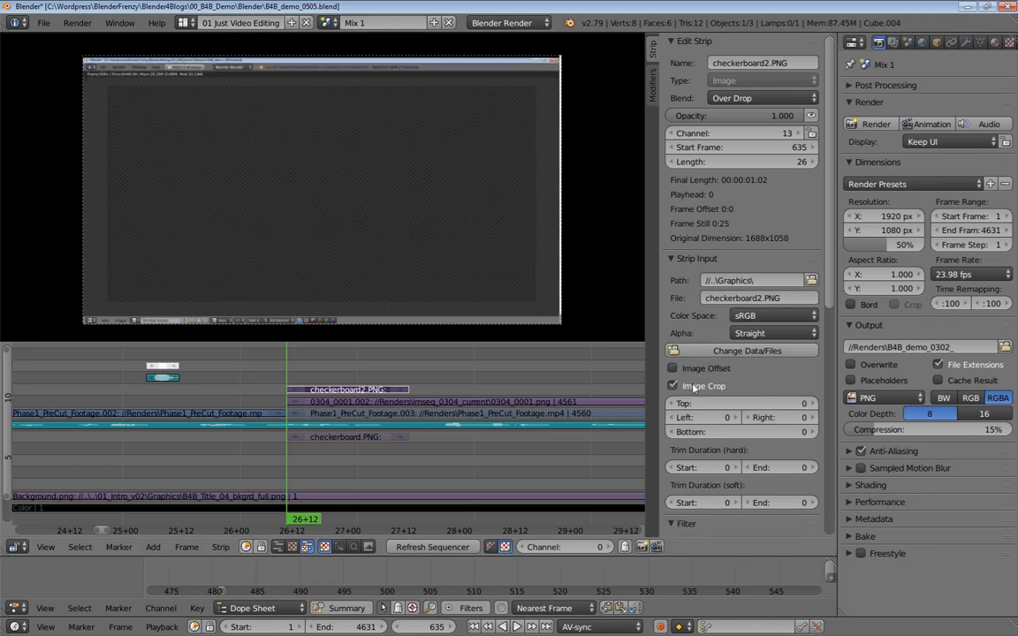
pyautogui.click(673, 368)
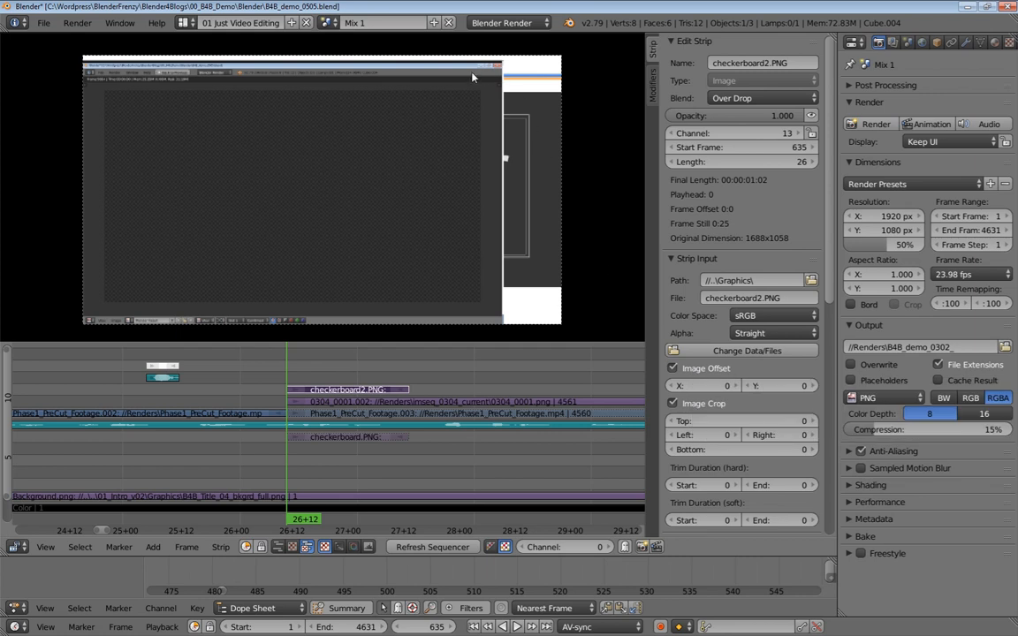
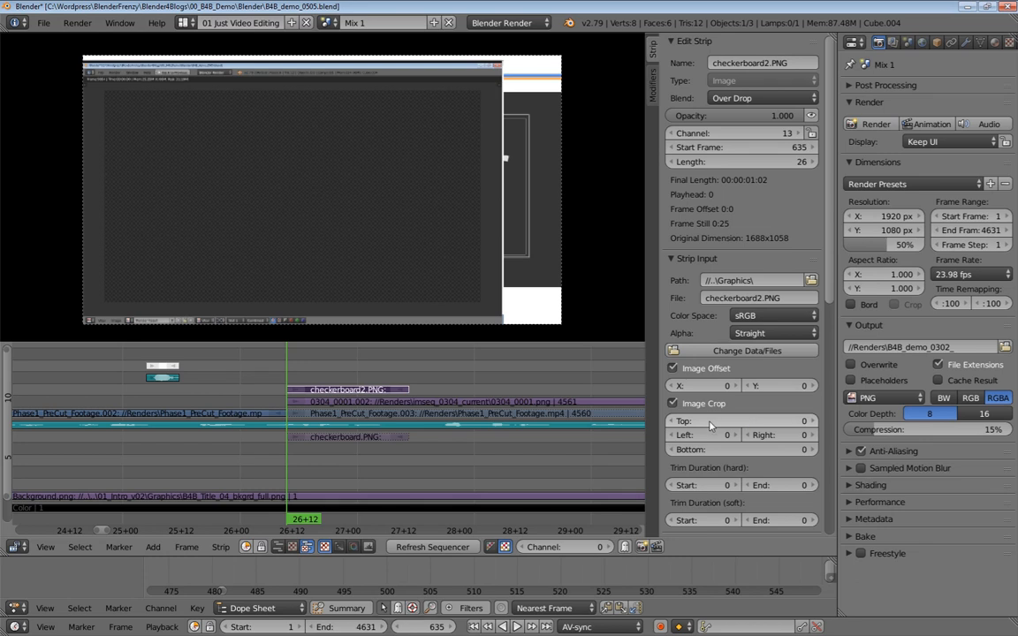
# Crop the checkerboard2.PNG strip by 115 at the top, 94 at the bottom, 102 on the right and 110 on the left
pyautogui.moveTo(711, 424); pyautogui.dragTo(740, 403)
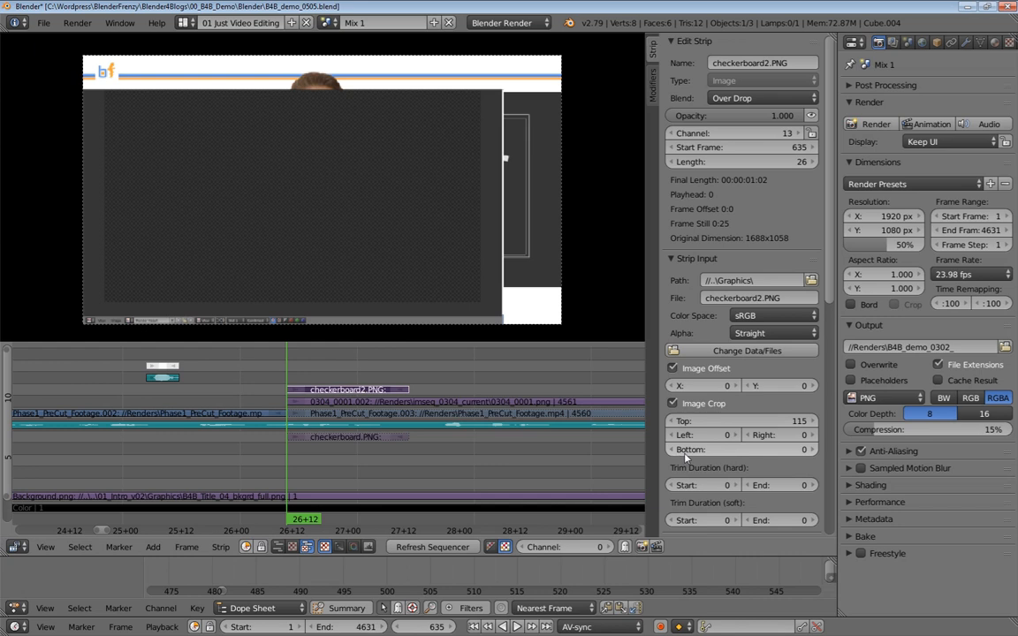
pyautogui.moveTo(689, 449); pyautogui.dragTo(757, 449)
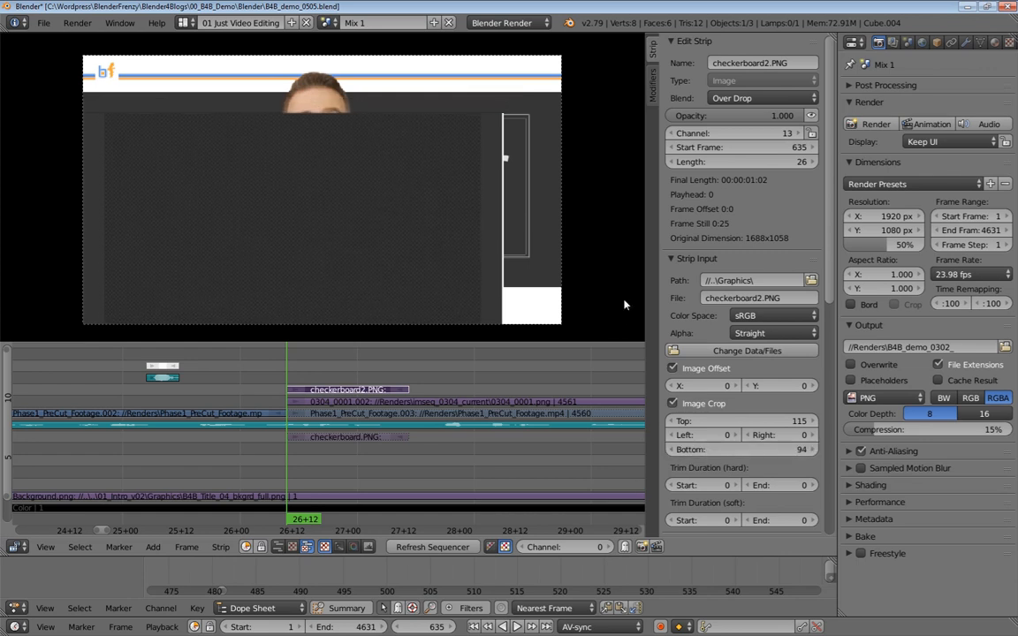
pyautogui.moveTo(766, 436)
pyautogui.mouseDown()
pyautogui.moveTo(783, 436)
pyautogui.moveTo(758, 437)
pyautogui.mouseUp()
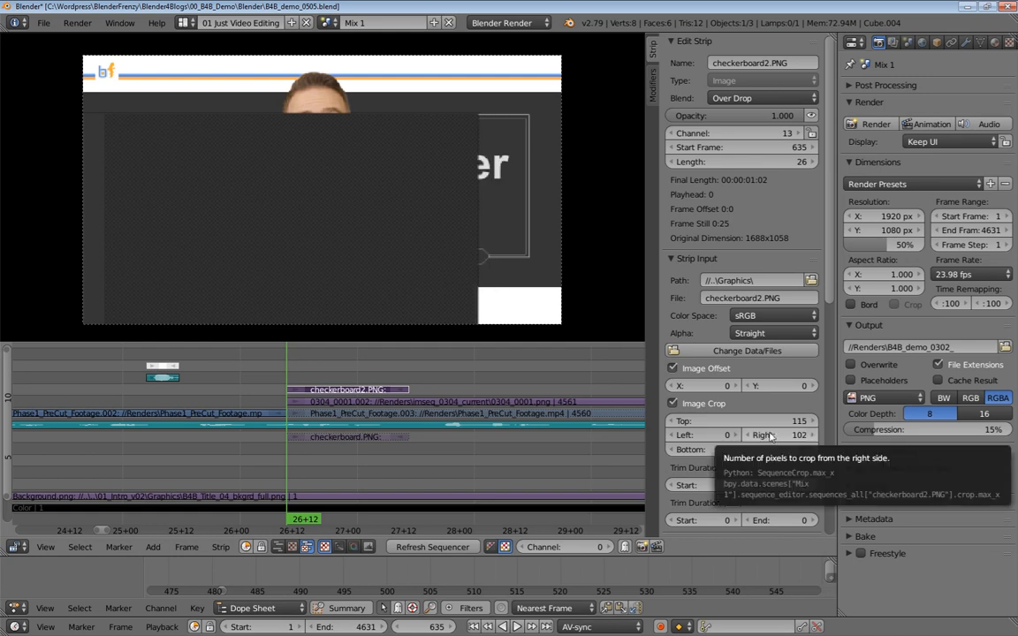
pyautogui.moveTo(707, 435); pyautogui.dragTo(746, 434)
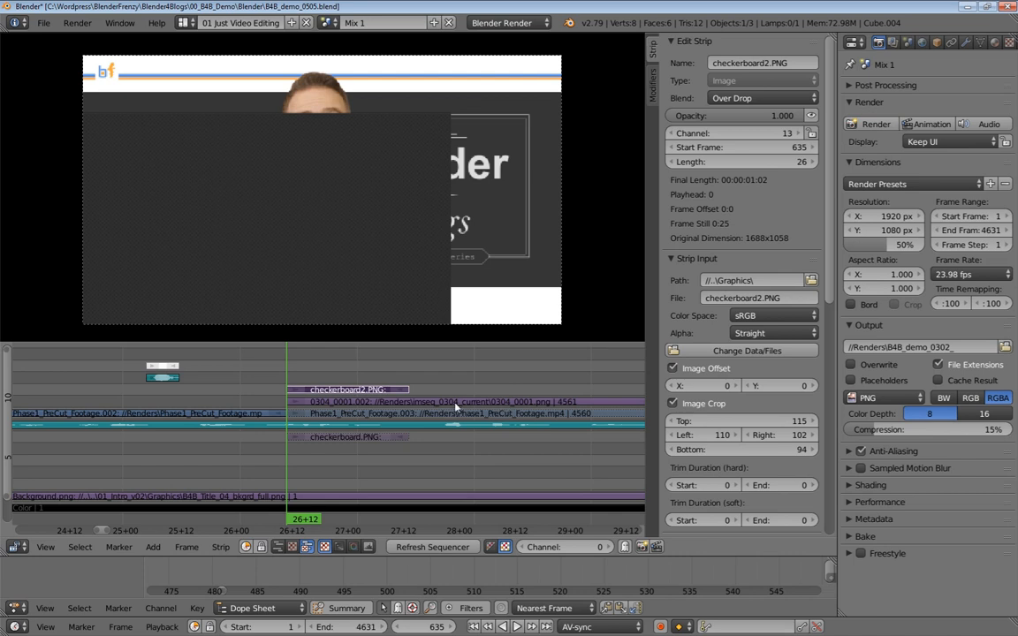
# Add a Color effect strip above checkerboard2.PNG and set its blend mode to Over Drop
pyautogui.hotkey('shift', 'a')
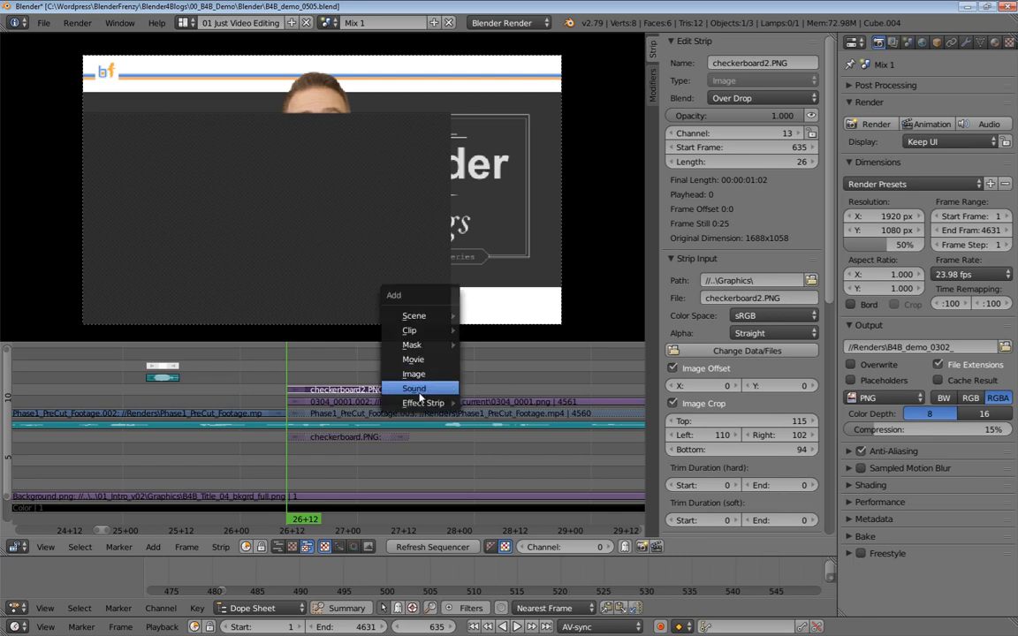
pyautogui.moveTo(423, 403)
pyautogui.click(446, 323)
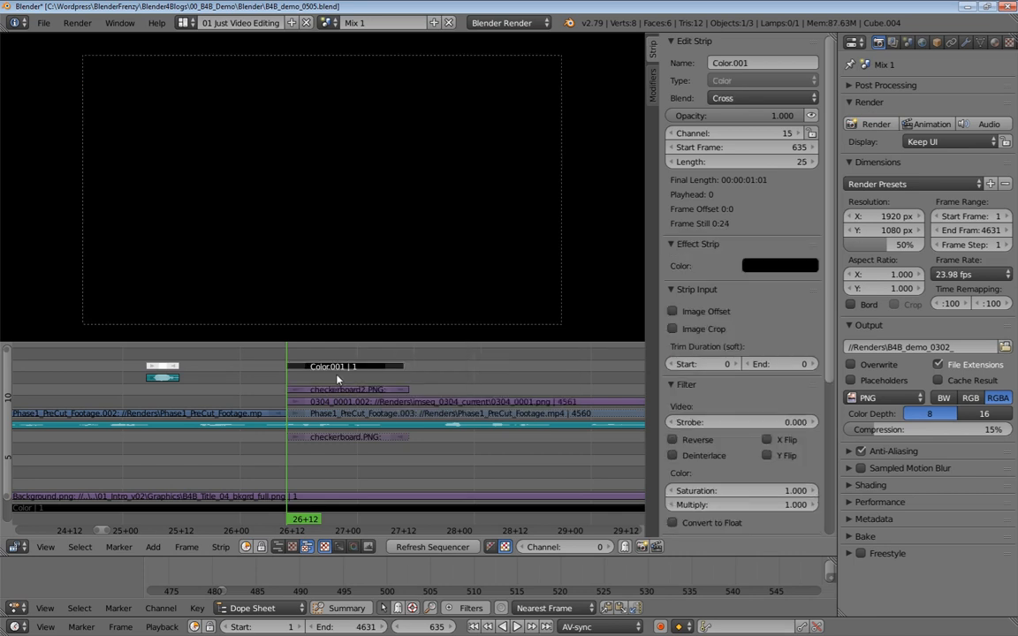
pyautogui.click(762, 99)
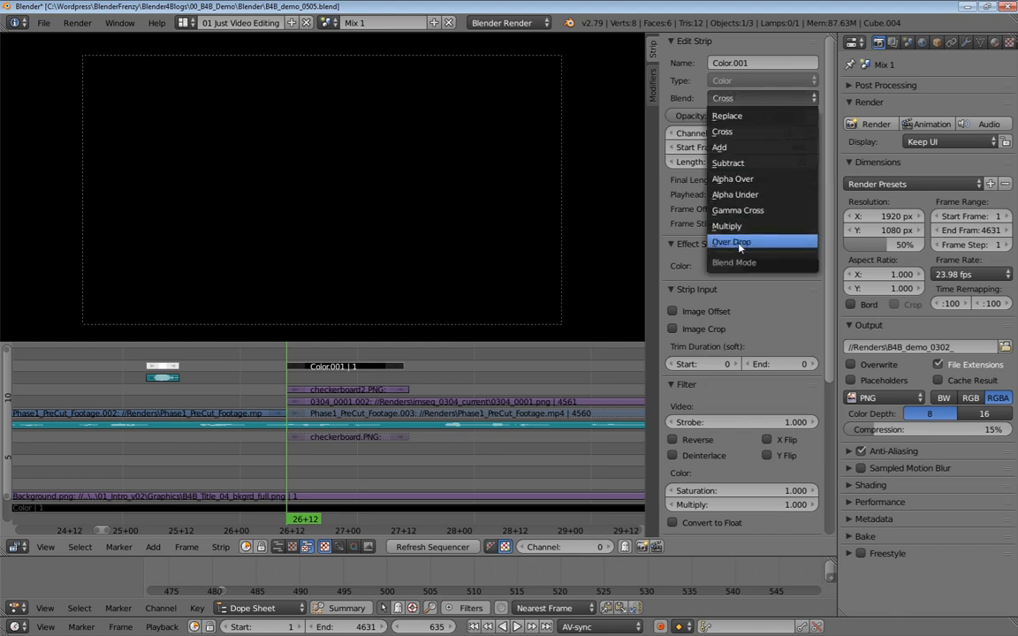
pyautogui.click(778, 236)
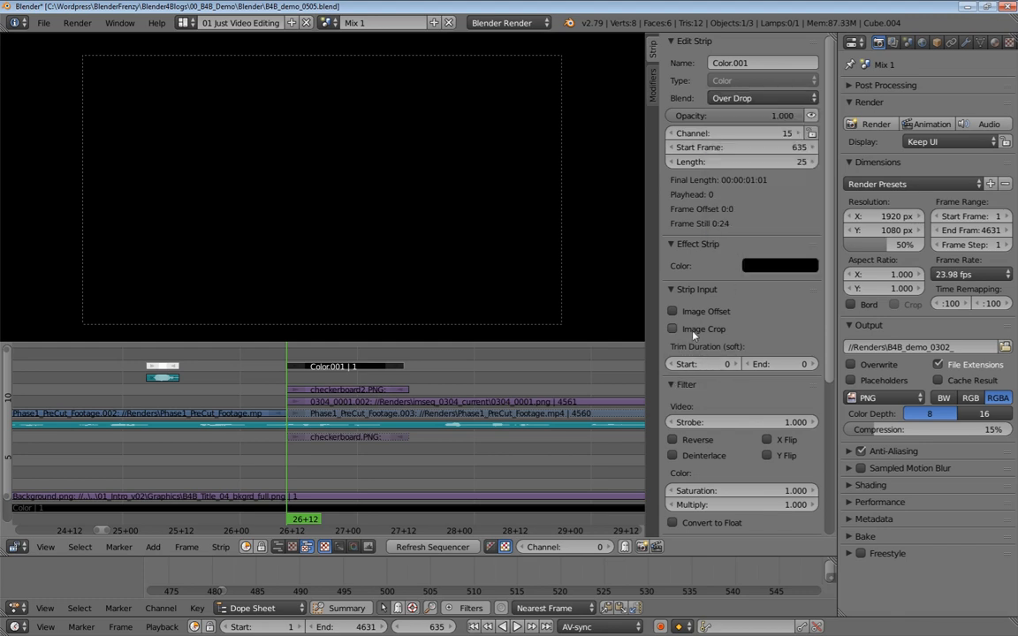
# Enable image offset and crop on the Color strip, cropping it to top 210, bottom 321, left 390 and right 507
pyautogui.click(694, 311)
pyautogui.click(694, 347)
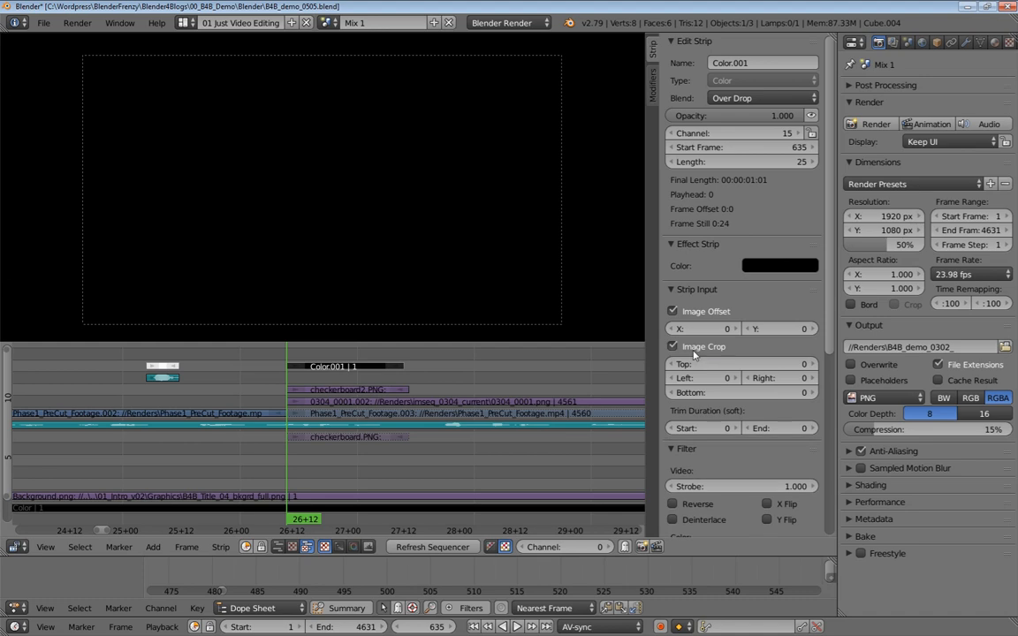
pyautogui.moveTo(743, 364); pyautogui.dragTo(826, 365)
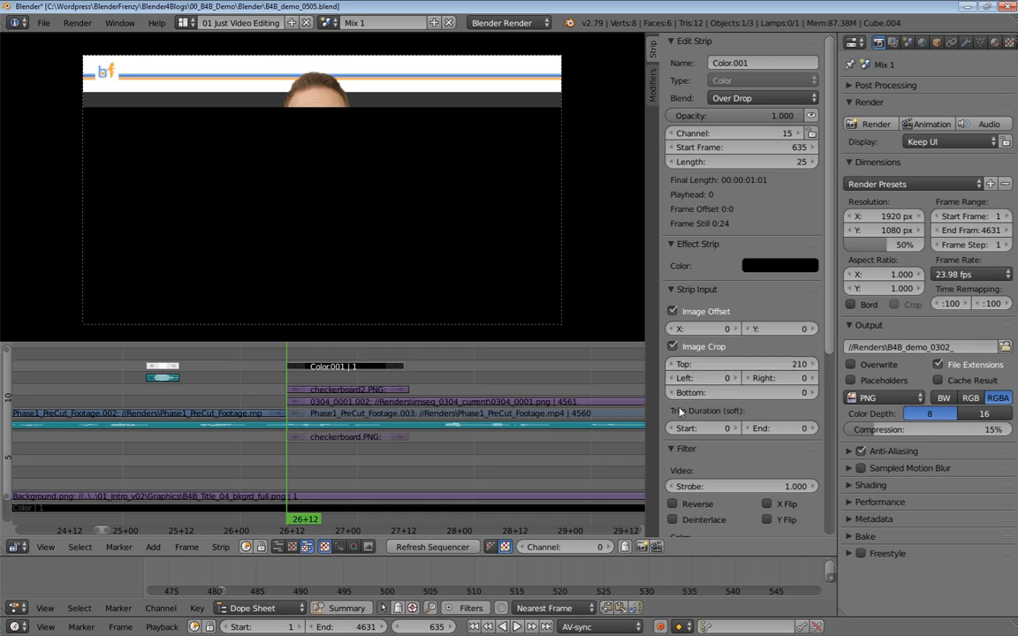
pyautogui.moveTo(707, 392); pyautogui.dragTo(827, 378)
pyautogui.moveTo(685, 379); pyautogui.dragTo(756, 379)
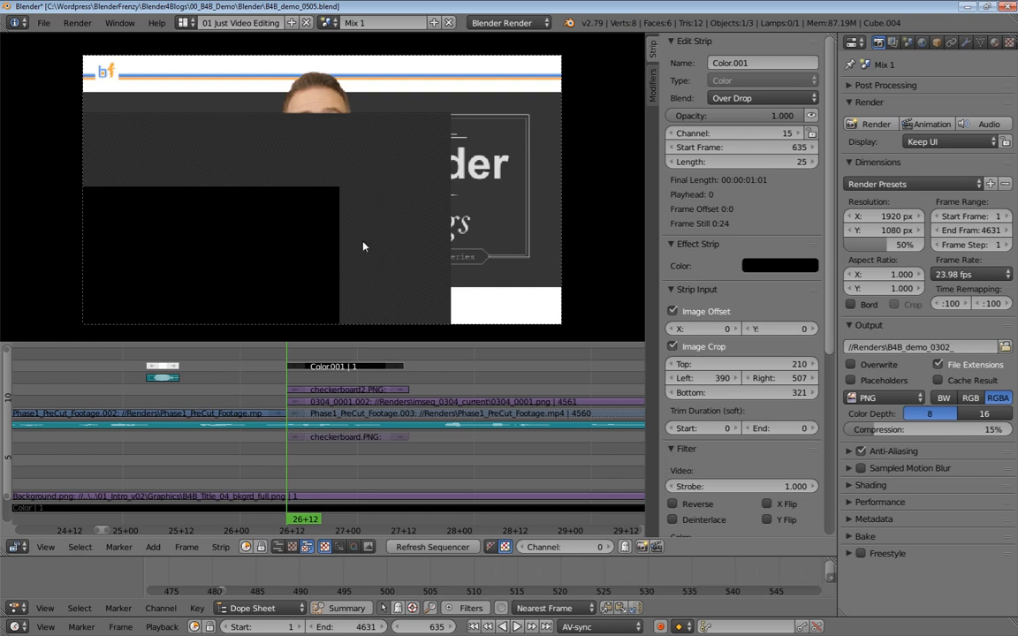
# Offset the Color strip to X 355 and Y 136 with crop left 567 and right 860, then delete the strip
pyautogui.moveTo(698, 328); pyautogui.dragTo(812, 329)
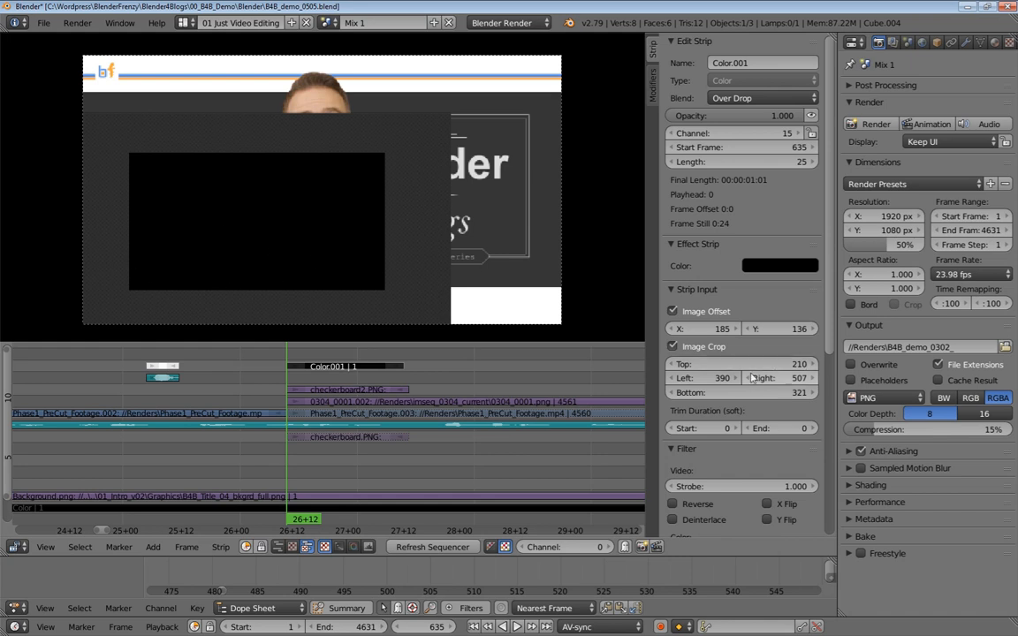
pyautogui.moveTo(782, 378)
pyautogui.mouseDown()
pyautogui.moveTo(809, 379)
pyautogui.moveTo(785, 379)
pyautogui.mouseUp()
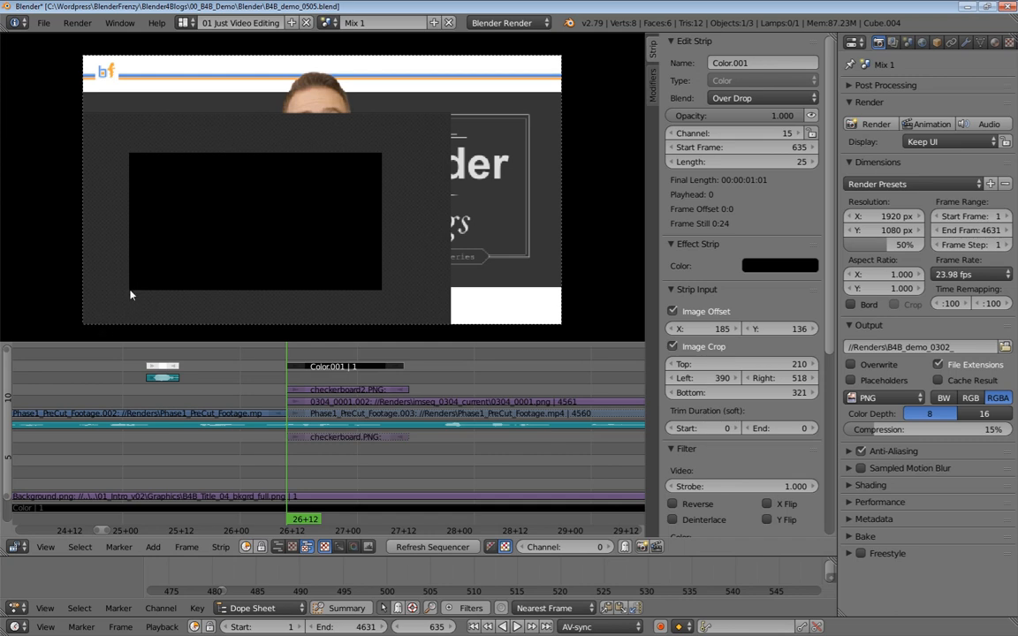
pyautogui.moveTo(698, 378); pyautogui.dragTo(943, 379)
pyautogui.moveTo(705, 382); pyautogui.dragTo(758, 383)
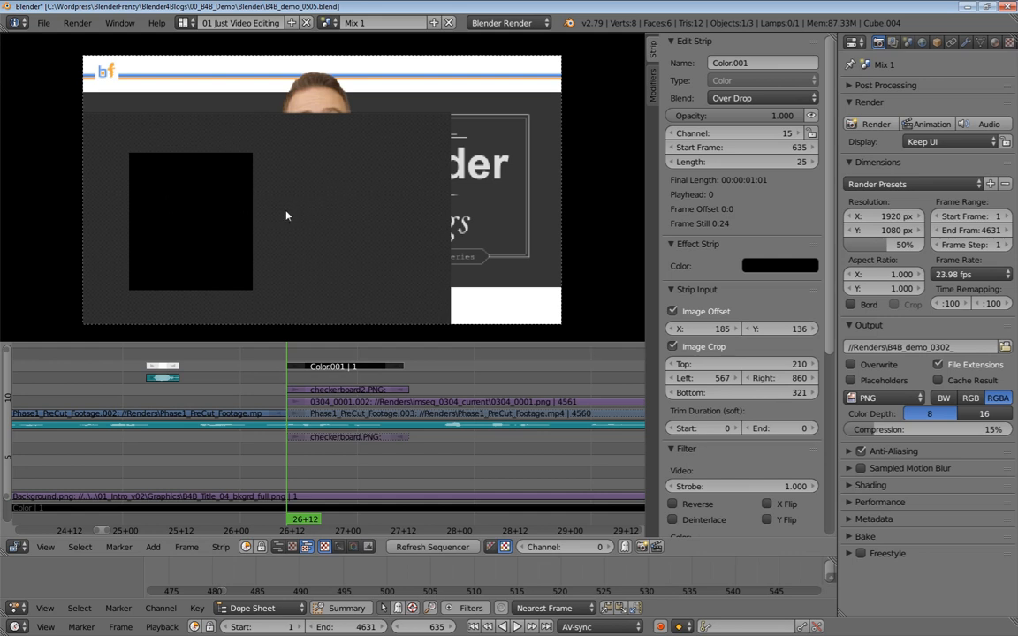
pyautogui.moveTo(698, 328); pyautogui.dragTo(848, 329)
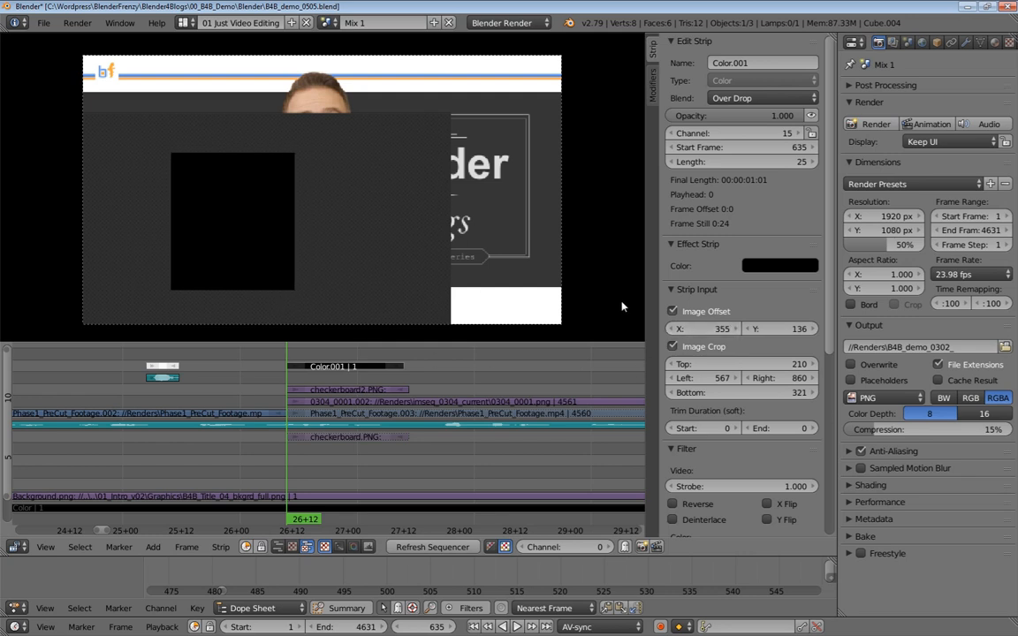
pyautogui.press('Delete')
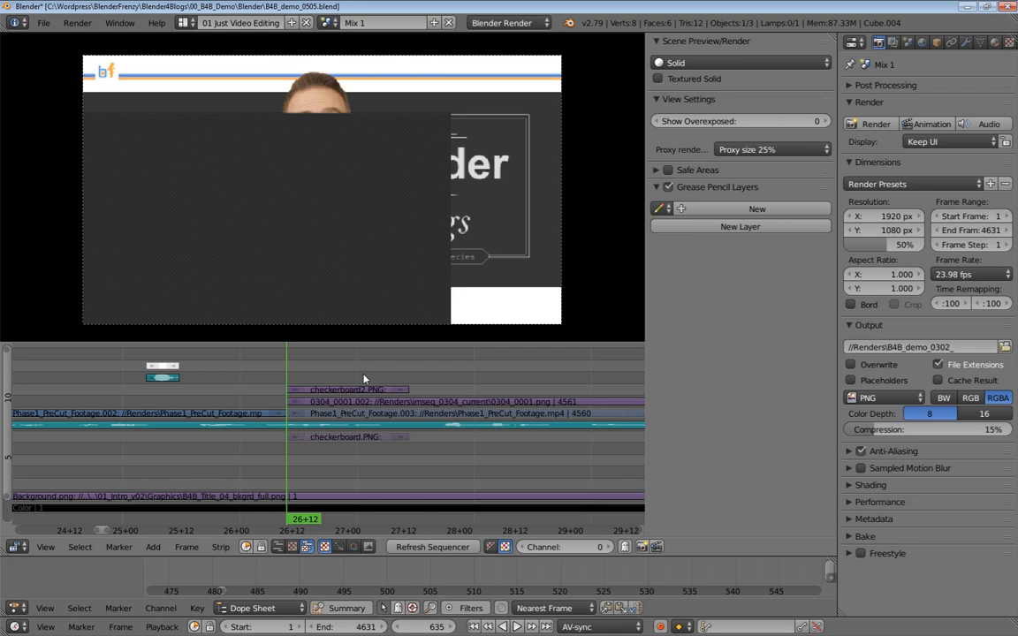
# Set the checkerboard2.PNG strip's image offset to X 242 and Y 129, and its top crop to 117
pyautogui.rightClick(334, 387)
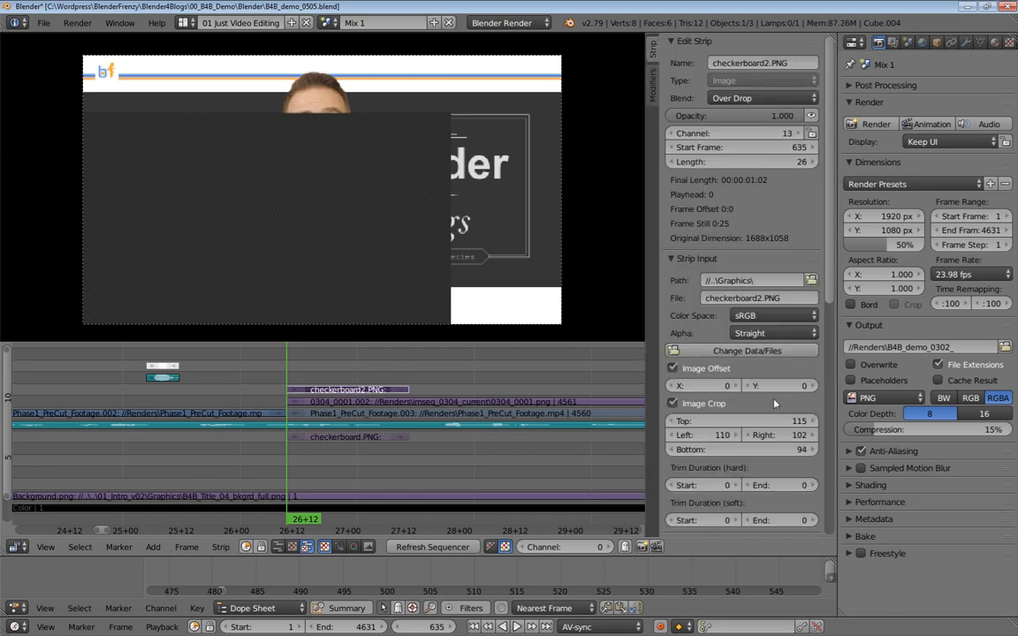
pyautogui.moveTo(743, 420)
pyautogui.mouseDown()
pyautogui.moveTo(841, 421)
pyautogui.moveTo(751, 412)
pyautogui.mouseUp()
pyautogui.moveTo(705, 390); pyautogui.dragTo(919, 391)
pyautogui.moveTo(762, 389); pyautogui.dragTo(876, 390)
pyautogui.moveTo(723, 420)
pyautogui.mouseDown()
pyautogui.moveTo(664, 421)
pyautogui.moveTo(725, 420)
pyautogui.mouseUp()
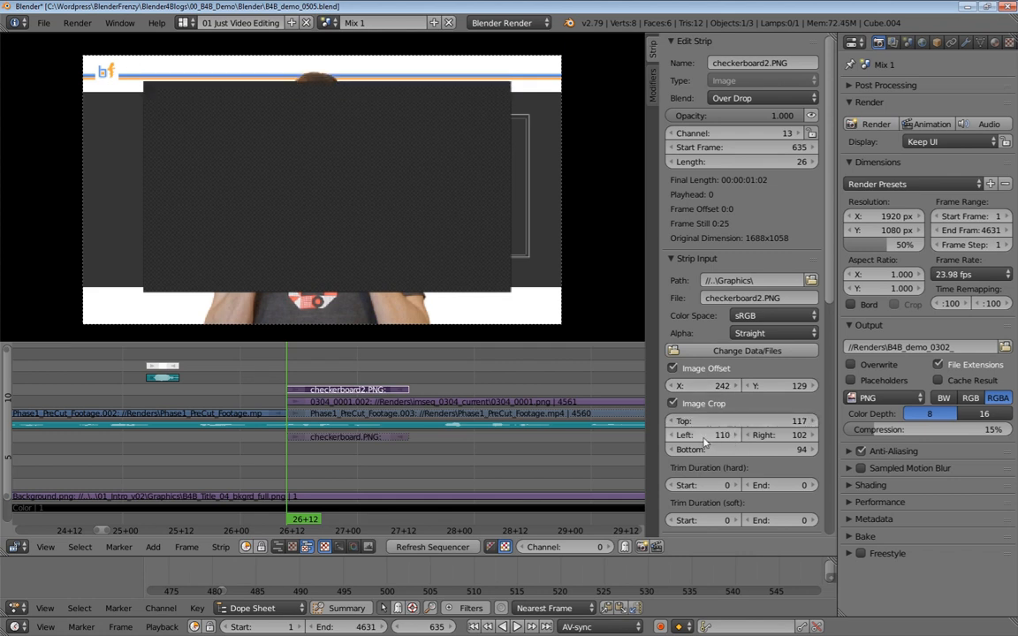
# Reset the checkerboard2.PNG strip's left and bottom crop to 0
pyautogui.click(717, 438)
pyautogui.write('0')
pyautogui.press('Return')
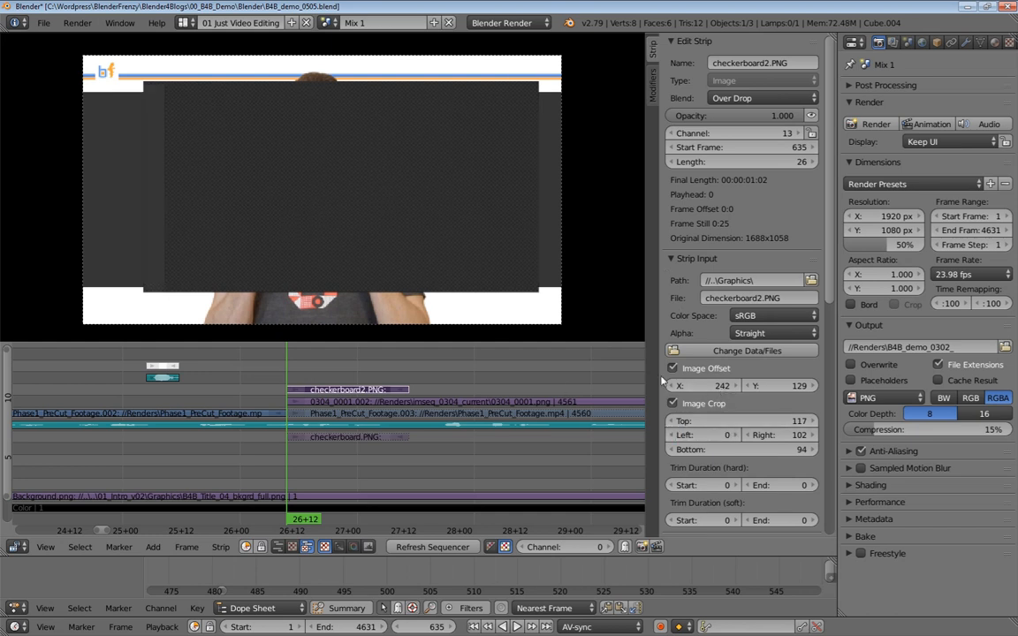
pyautogui.click(740, 449)
pyautogui.write('0')
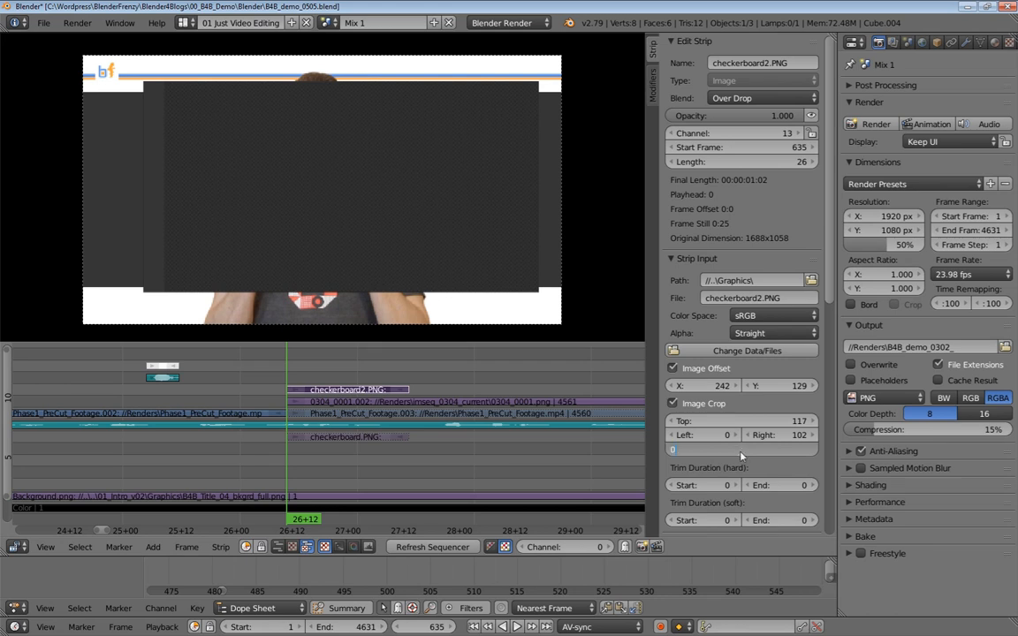
pyautogui.press('Return')
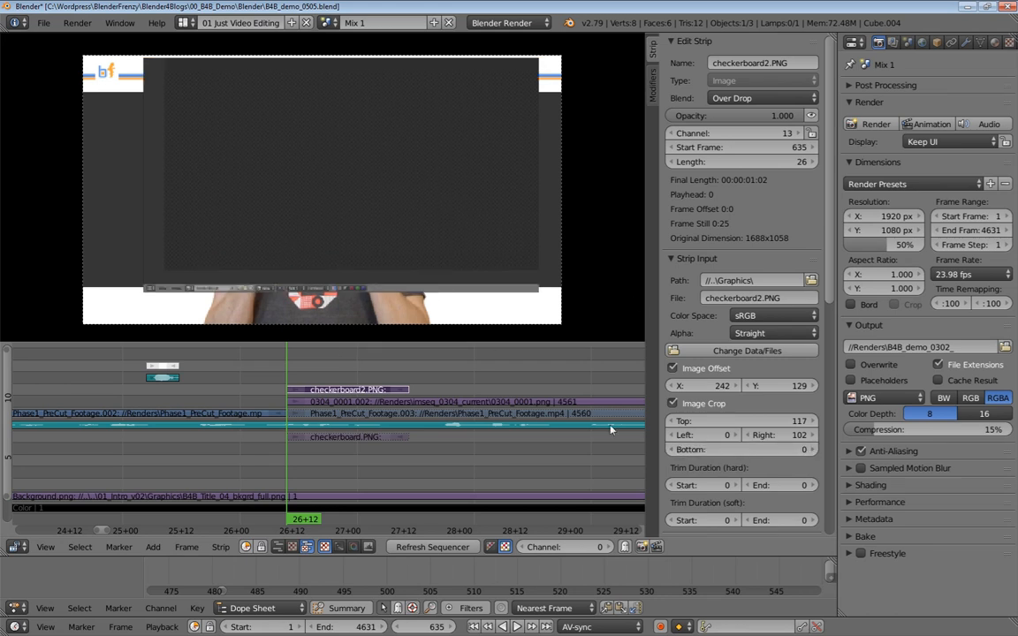
# Crop checkerboard2.PNG to top 170, bottom 78 and left 95, and set its image offset to X 235 and Y 199
pyautogui.moveTo(727, 423); pyautogui.dragTo(736, 423)
pyautogui.moveTo(728, 421); pyautogui.dragTo(728, 428)
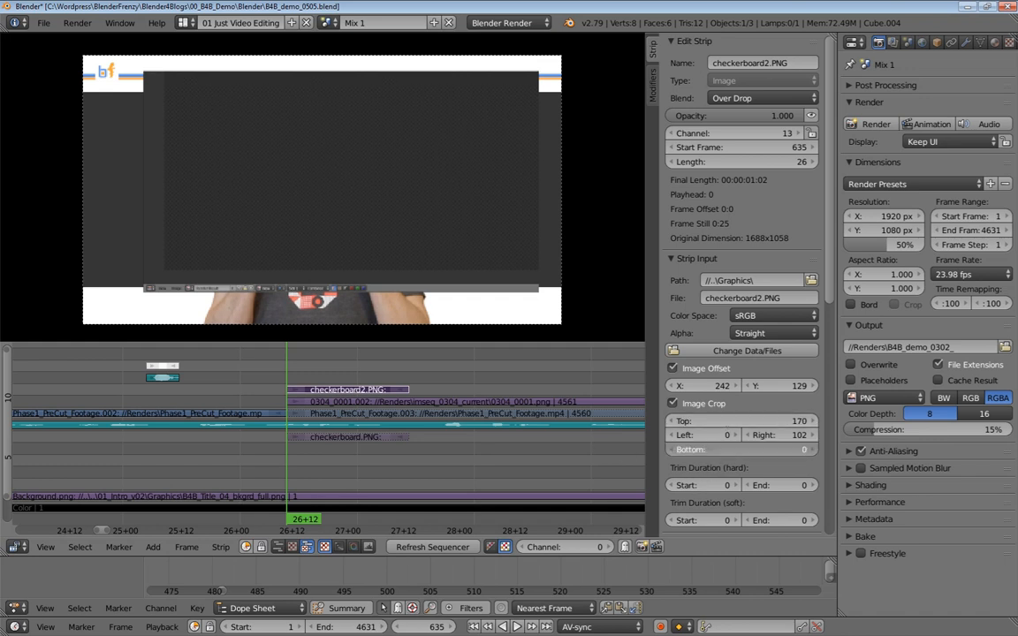
pyautogui.moveTo(741, 449); pyautogui.dragTo(776, 449)
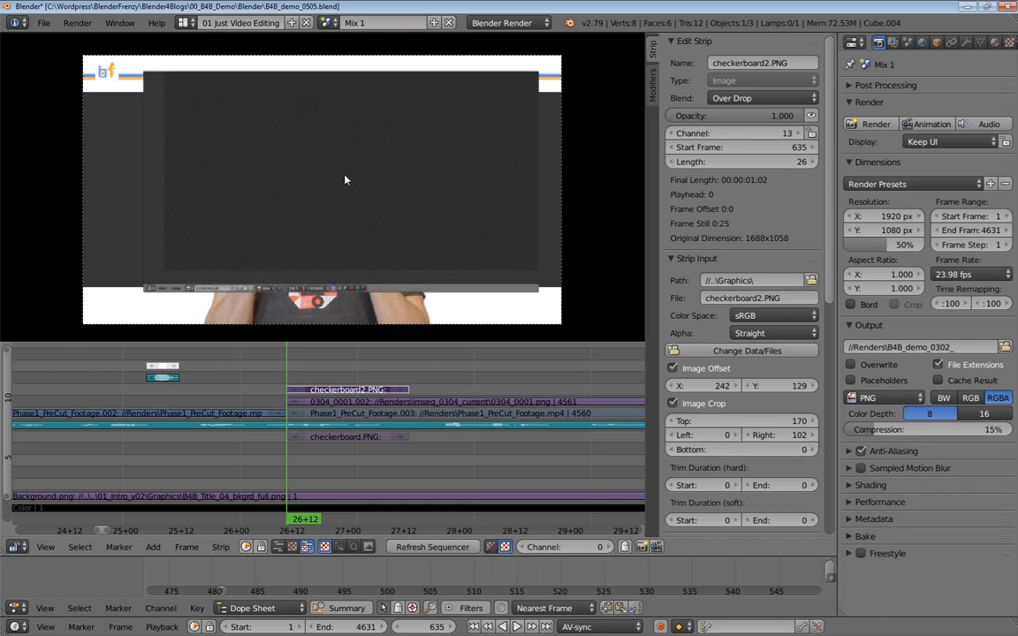
pyautogui.scroll(-2, 743, 380)
pyautogui.scroll(2, 707, 398)
pyautogui.moveTo(743, 450); pyautogui.dragTo(817, 450)
pyautogui.moveTo(699, 435); pyautogui.dragTo(783, 435)
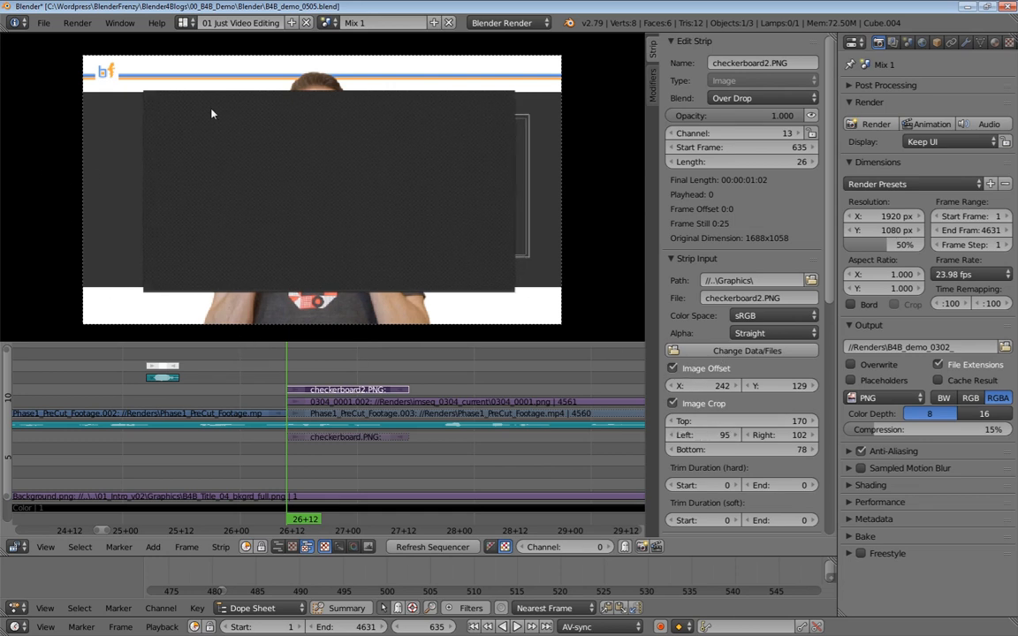
pyautogui.moveTo(732, 386); pyautogui.dragTo(788, 386)
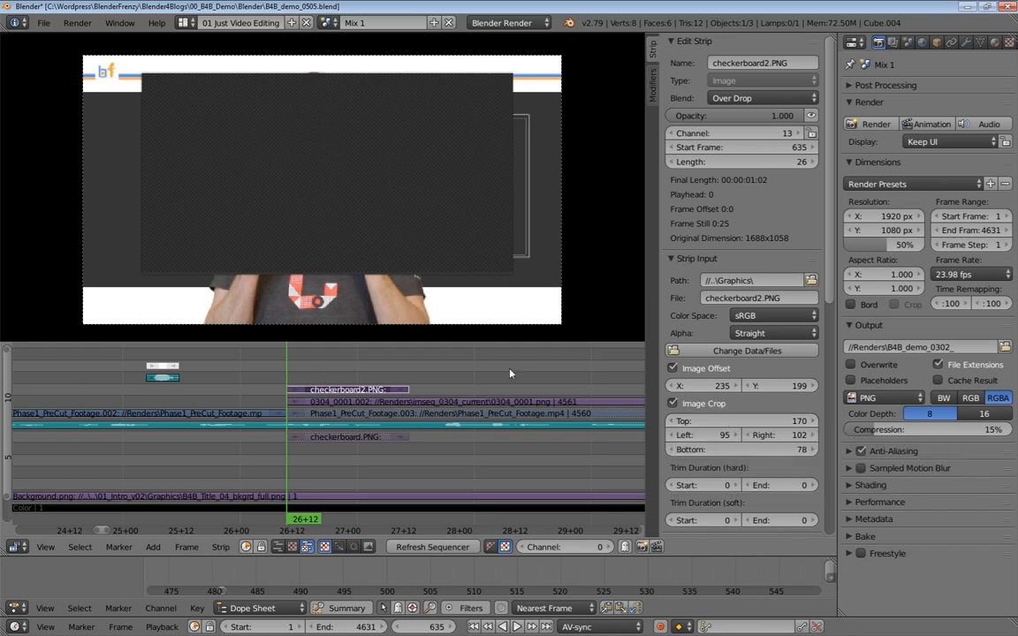
# Delete the checkerboard2.PNG strip and unmute the checkerboard.PNG strip in channel 9
pyautogui.press('x')
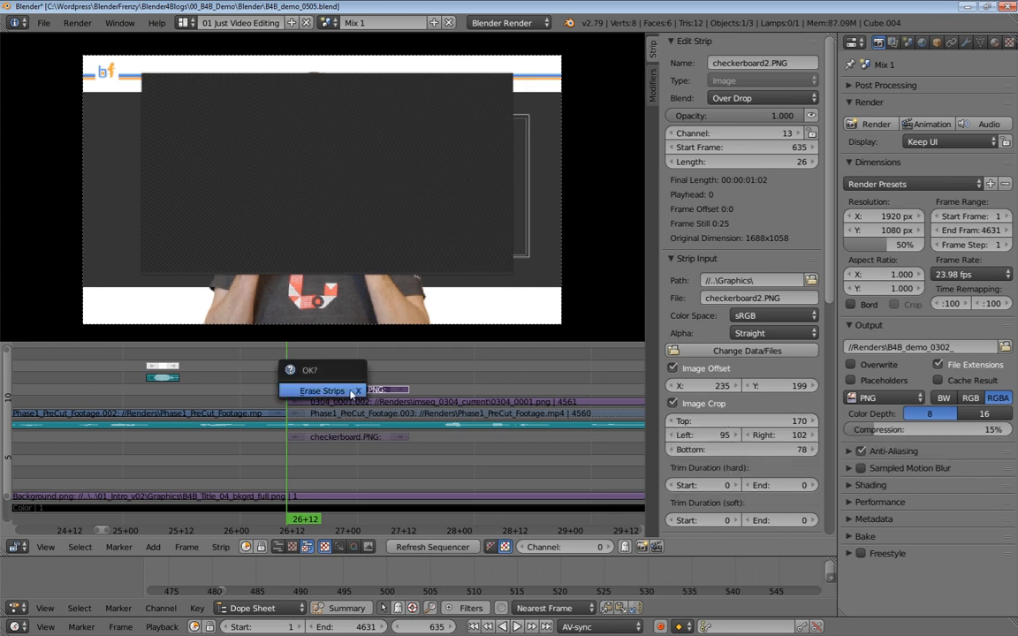
pyautogui.click(332, 392)
pyautogui.rightClick(343, 438)
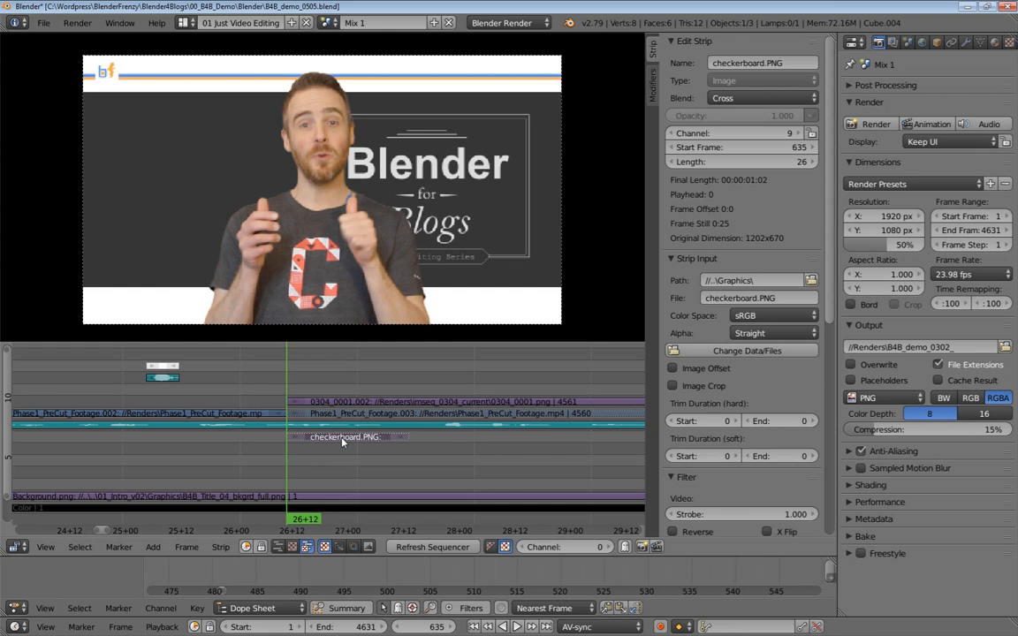
pyautogui.hotkey('alt', 'h')
# Extend the end of the checkerboard.PNG strip to give it a length of 79 frames
pyautogui.keyDown('ctrl'); pyautogui.moveTo(549, 410); pyautogui.dragTo(444, 415, button='middle'); pyautogui.keyUp('ctrl')
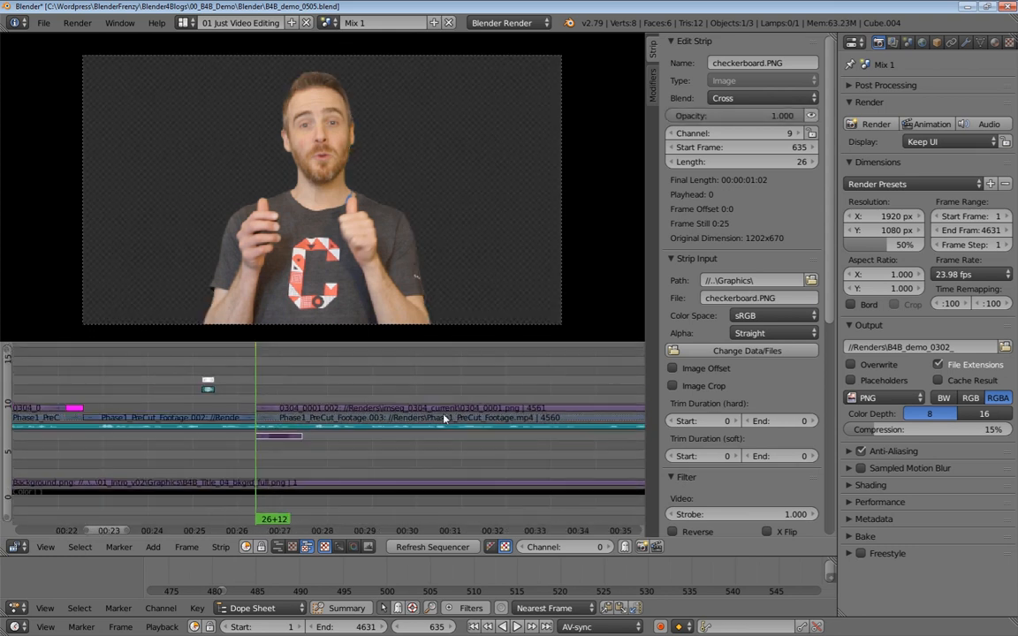
pyautogui.click(276, 373)
pyautogui.rightClick(301, 436)
pyautogui.press('g')
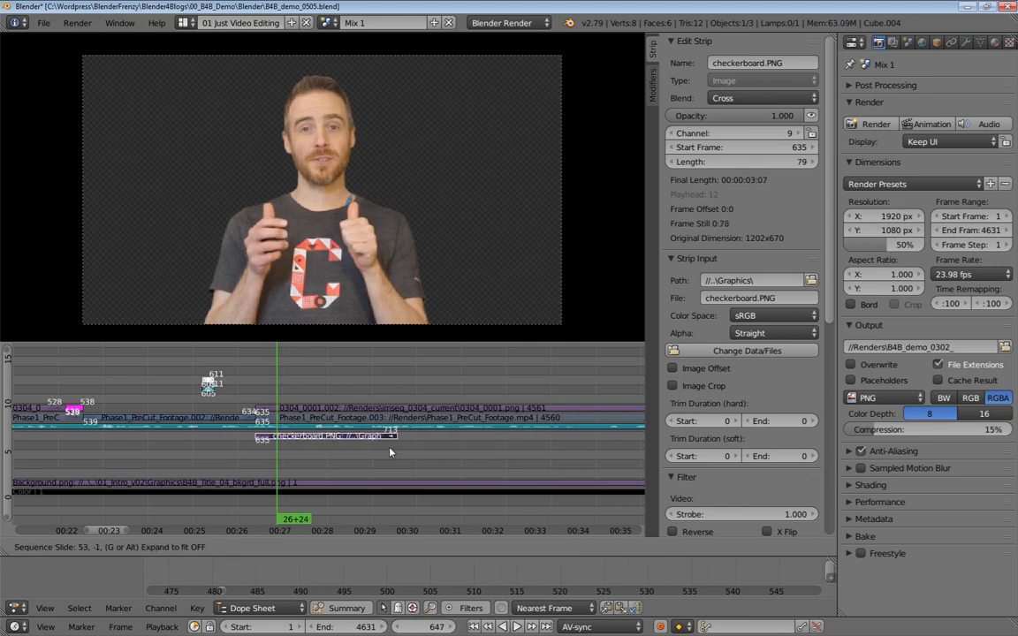
pyautogui.click(390, 453)
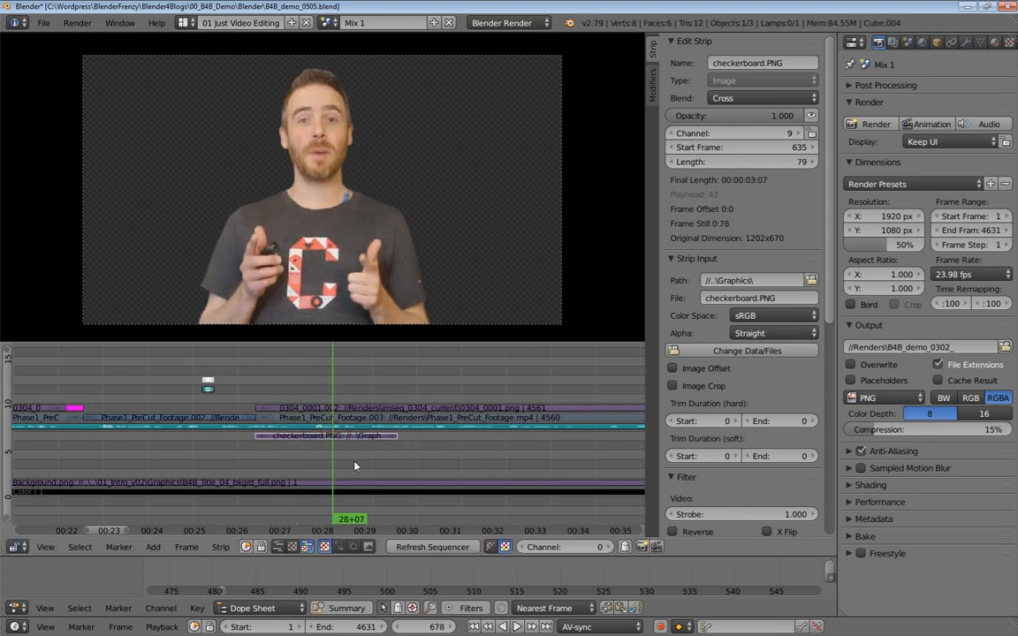
# Step through the footage to frame 672 and snap the end of the checkerboard.PNG strip there, for a length of 37 frames
pyautogui.press('Left')
pyautogui.press('Left')
pyautogui.press('Left')
pyautogui.press('Left')
pyautogui.press('Left')
pyautogui.press('Left')
pyautogui.press('Left')
pyautogui.press('Left')
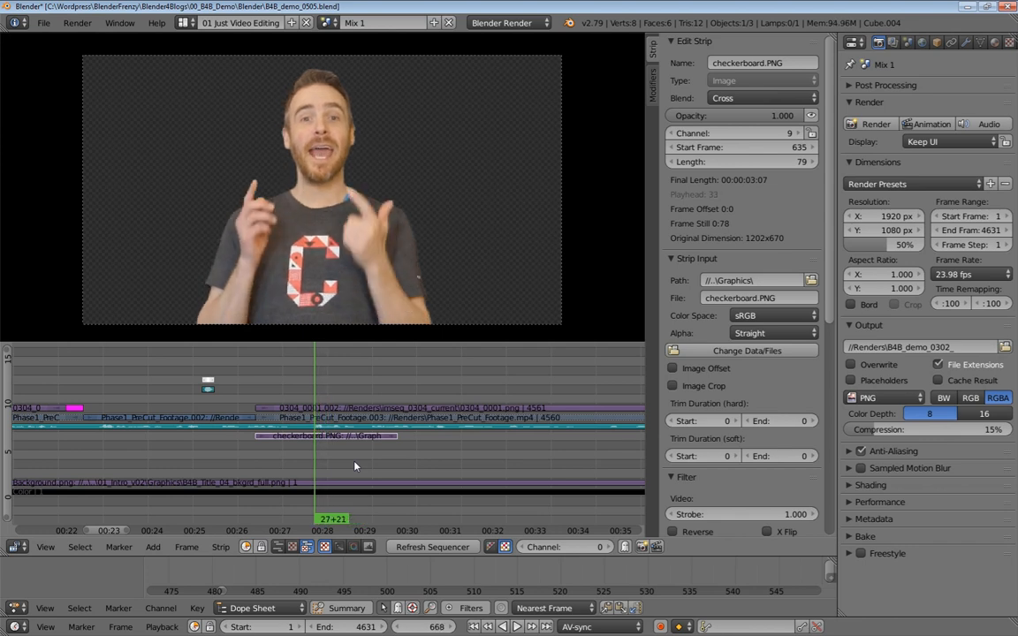
pyautogui.press('Right')
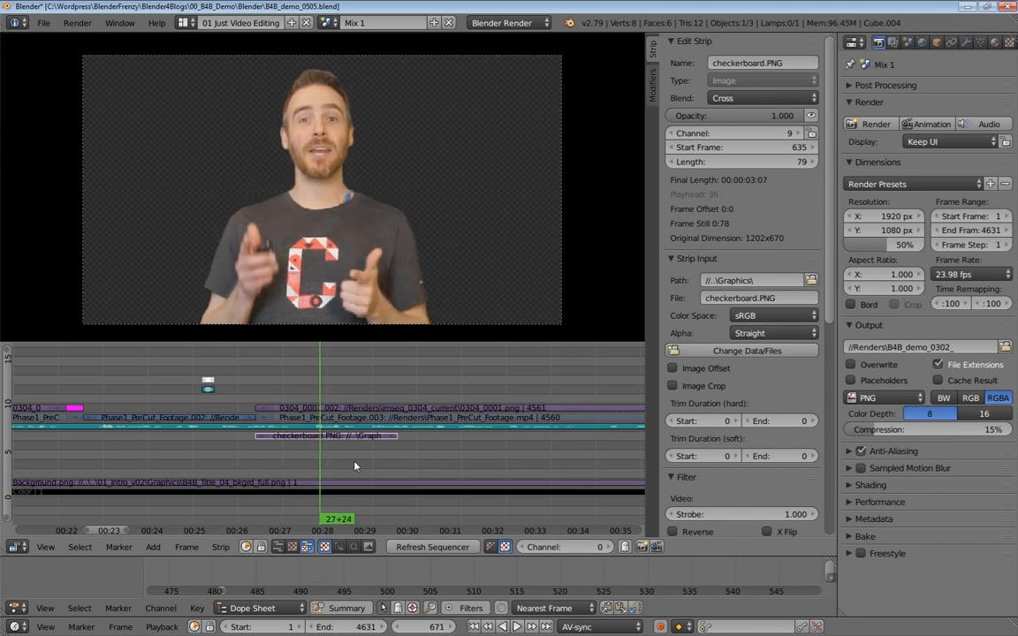
pyautogui.press('Right')
pyautogui.click(393, 436)
pyautogui.hotkey('shift', 's')
pyautogui.press('a')
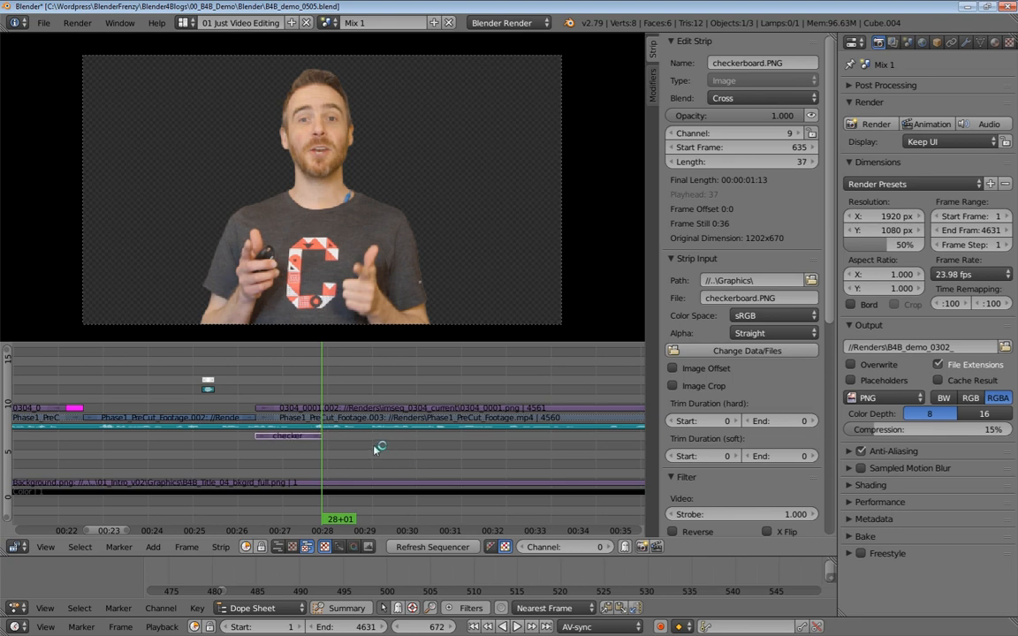
# Save the project and save it again as the incremented file B4B_demo_0506.blend
pyautogui.hotkey('ctrl', 's')
pyautogui.click(352, 402)
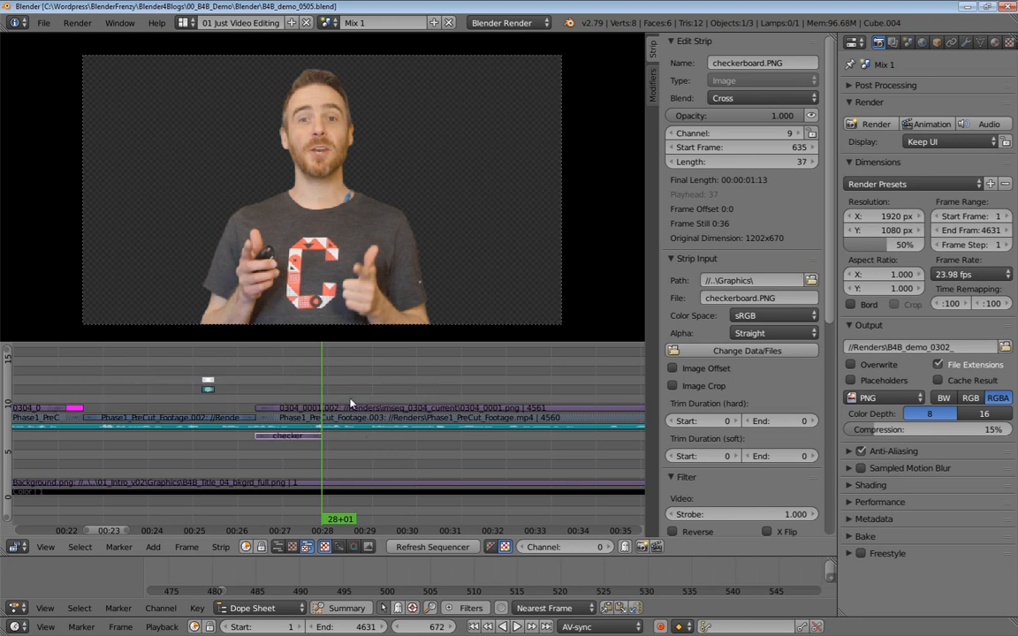
pyautogui.hotkey('ctrl', 'shift', 's')
pyautogui.press('KP_Add')
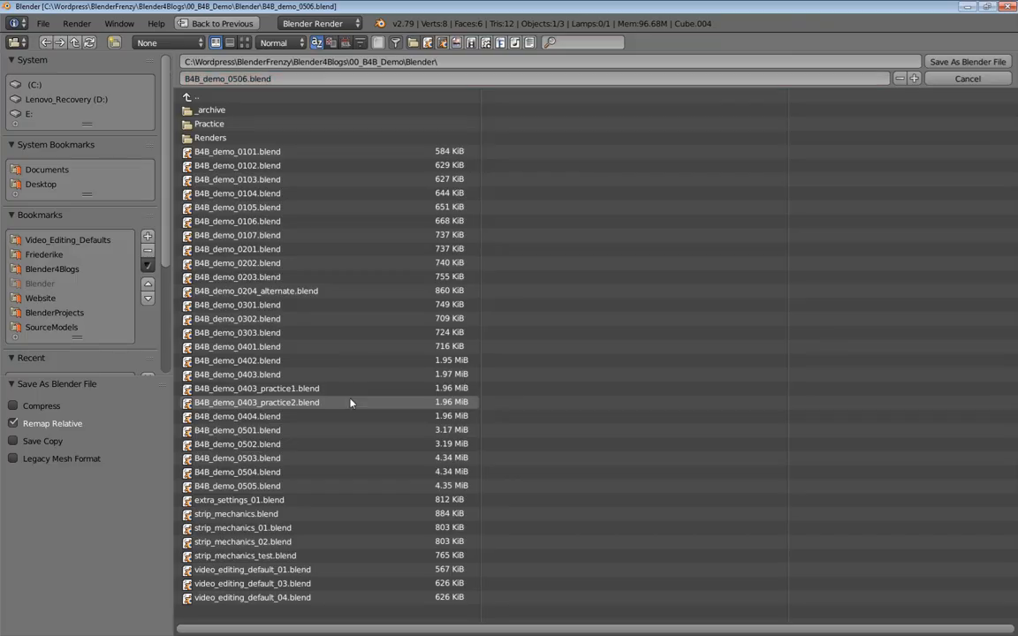
pyautogui.press('Return')
# Play back the footage just after the end of the checkerboard.PNG strip to review where the next background starts
pyautogui.hotkey('alt', 'a')
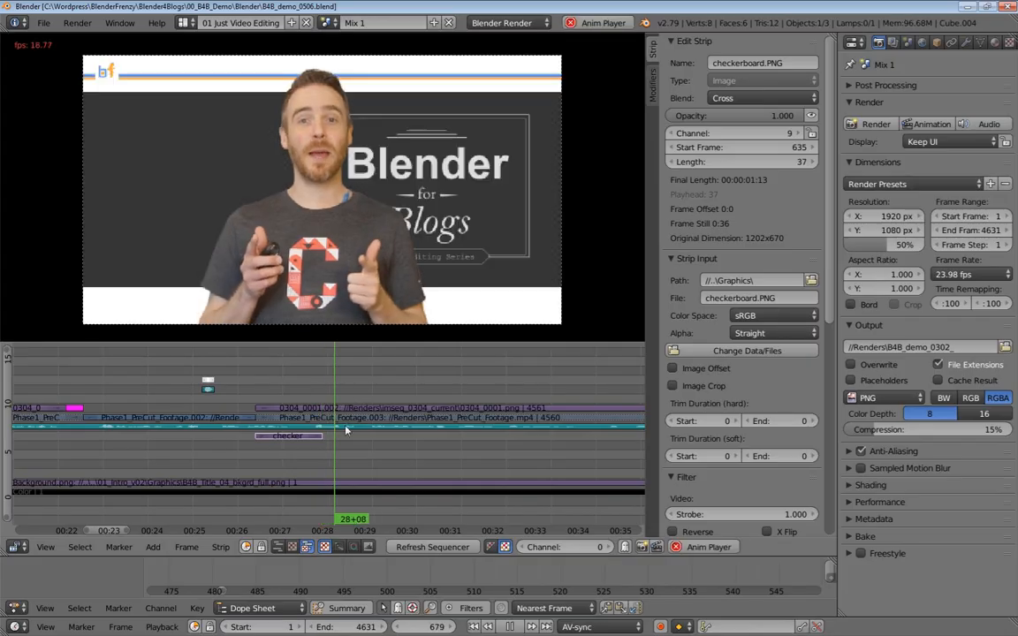
pyautogui.moveTo(346, 425); pyautogui.dragTo(412, 423, button='middle')
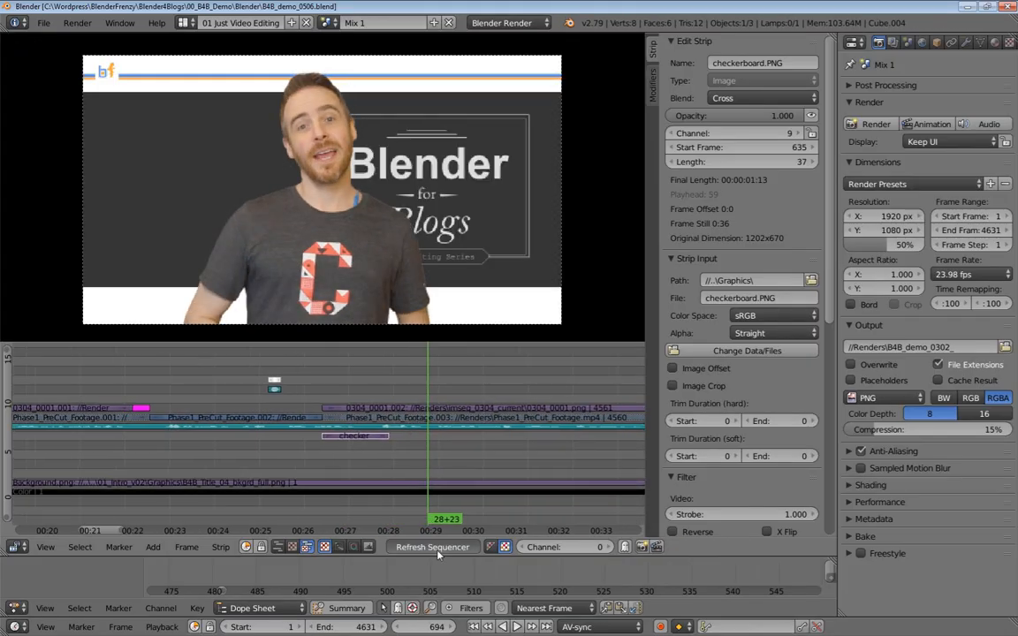
pyautogui.click(365, 384)
pyautogui.hotkey('alt', 'a')
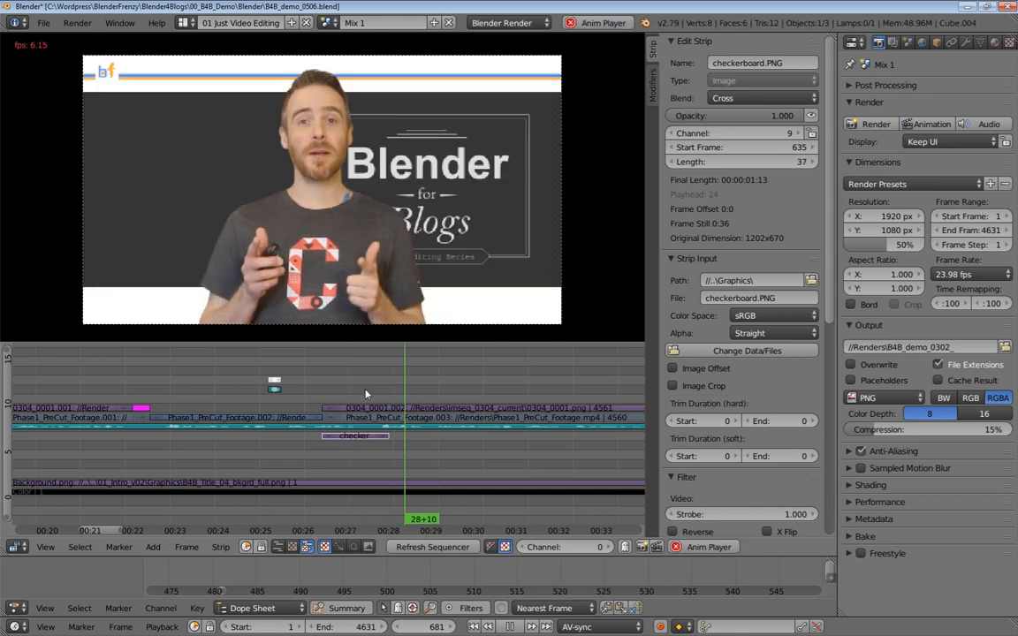
pyautogui.hotkey('alt', 'a')
pyautogui.moveTo(395, 429); pyautogui.dragTo(314, 439, button='middle')
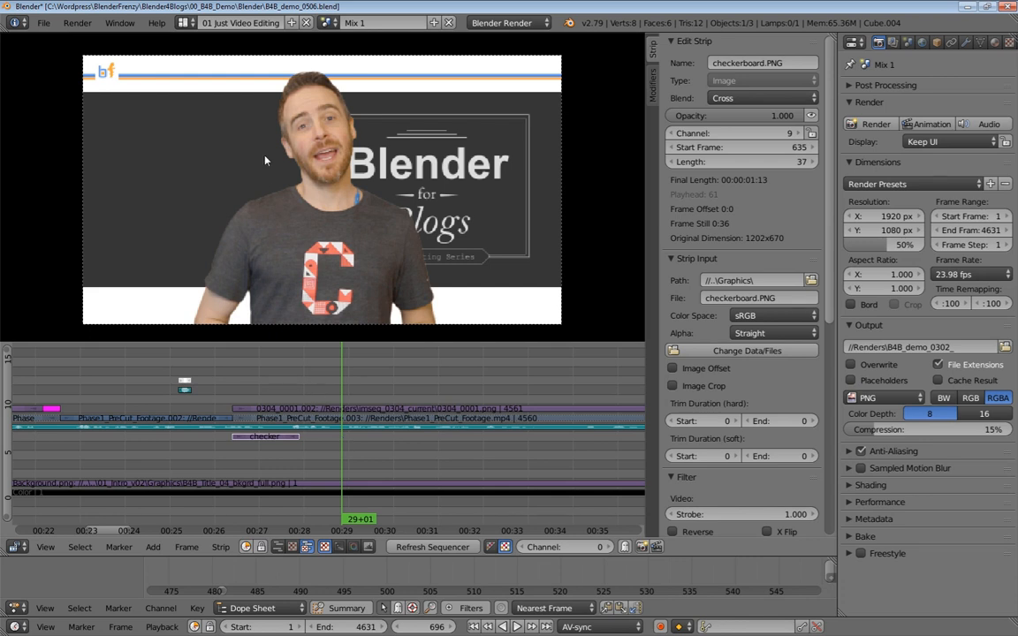
# In the Markings scene, rename the Background.001 color strip after the Transparency marker to Beach Background
pyautogui.click(327, 22)
pyautogui.click(371, 78)
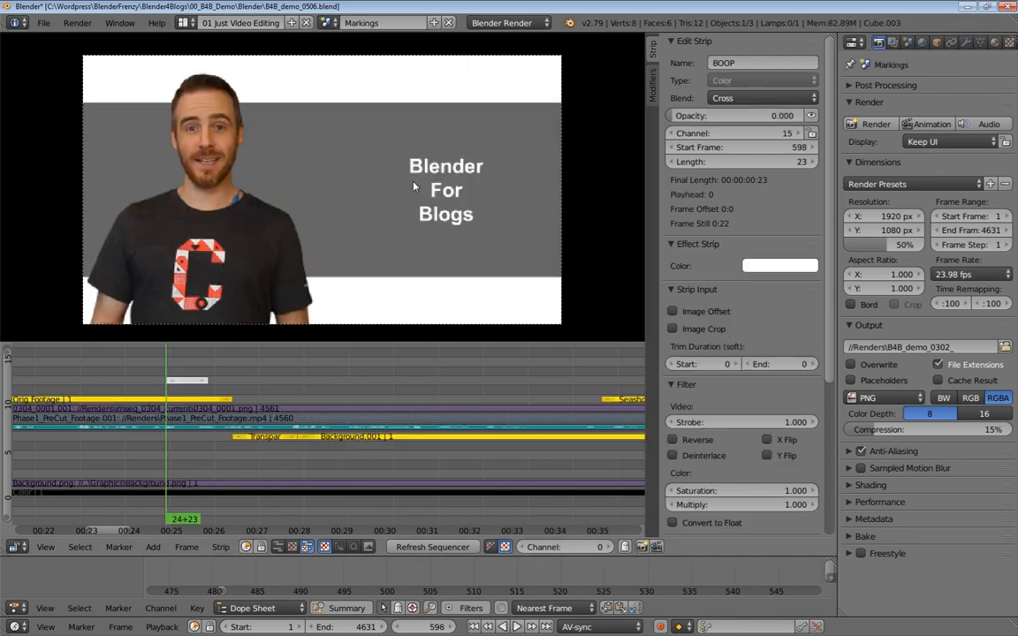
pyautogui.rightClick(266, 438)
pyautogui.click(265, 437)
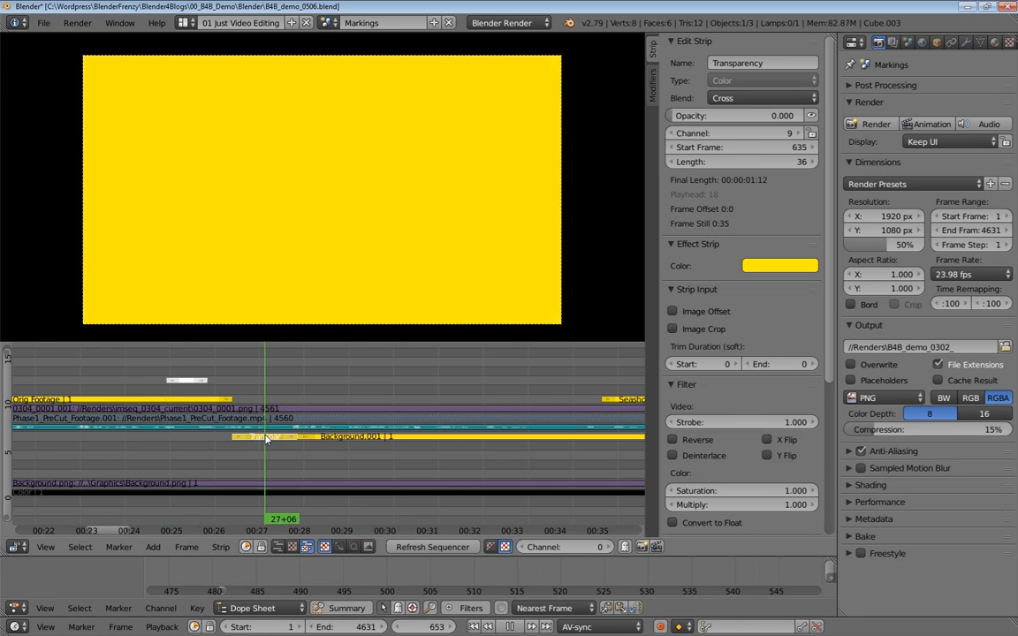
pyautogui.rightClick(357, 439)
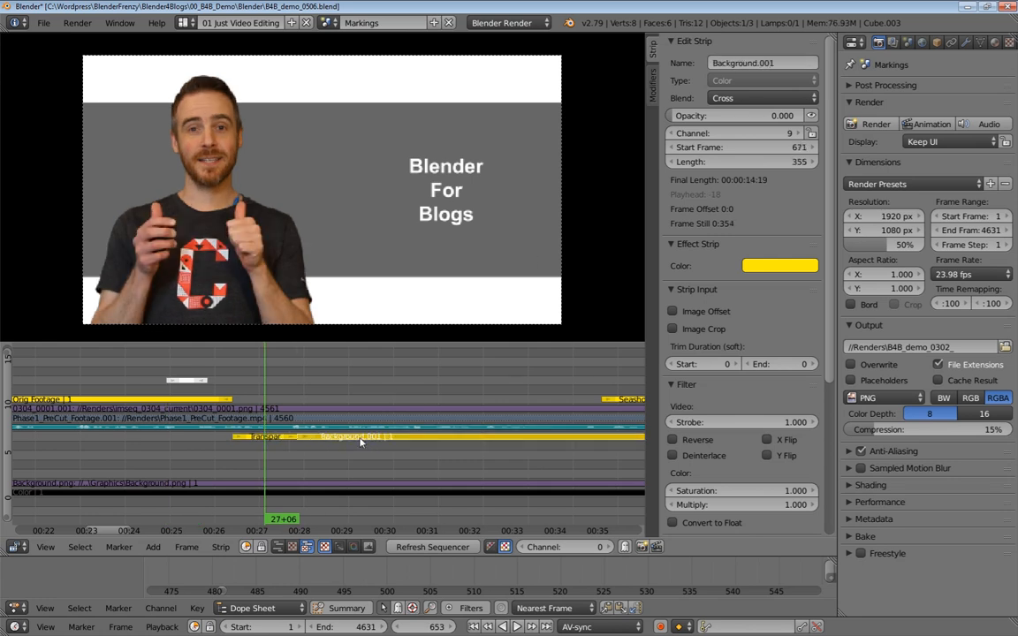
pyautogui.click(738, 62)
pyautogui.write('Beach Background')
pyautogui.press('Return')
# Return to the Mix 1 scene and add beach-2179624_1920.jpg as an image strip starting at frame 672
pyautogui.click(326, 22)
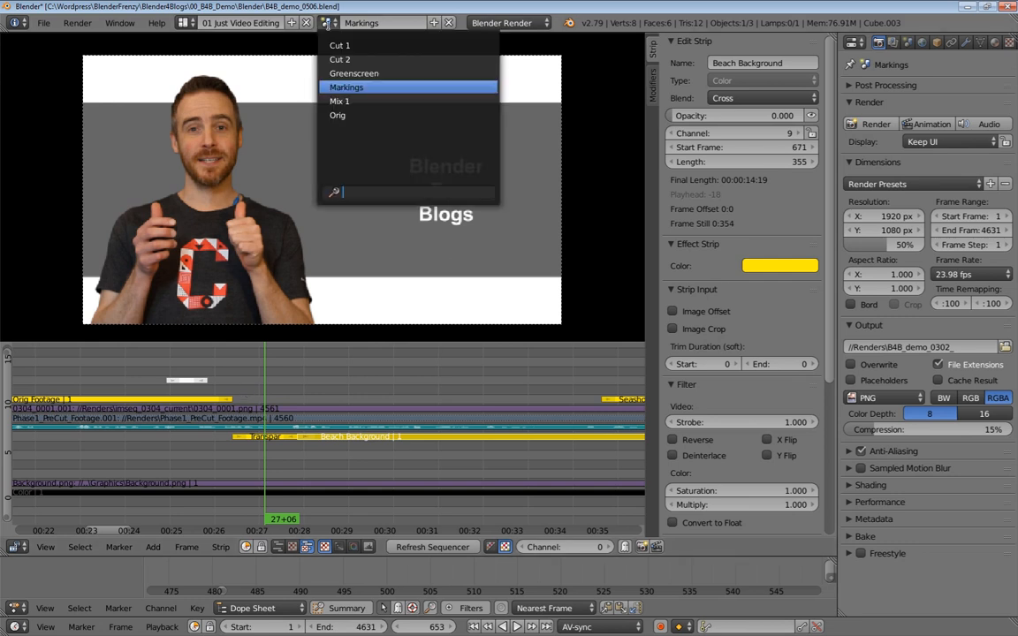
pyautogui.click(356, 102)
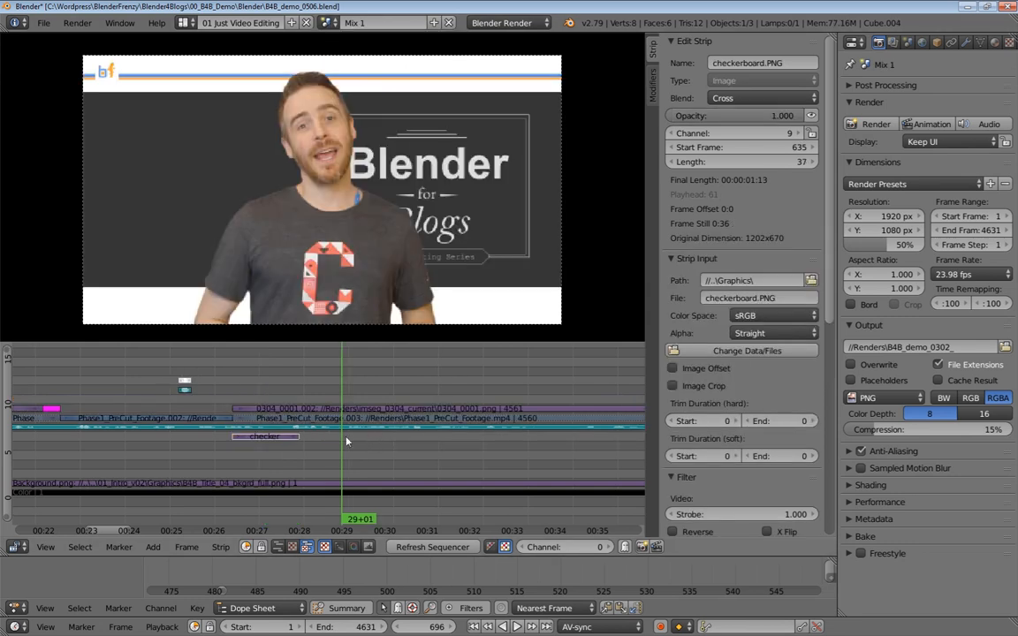
pyautogui.press('pagedown')
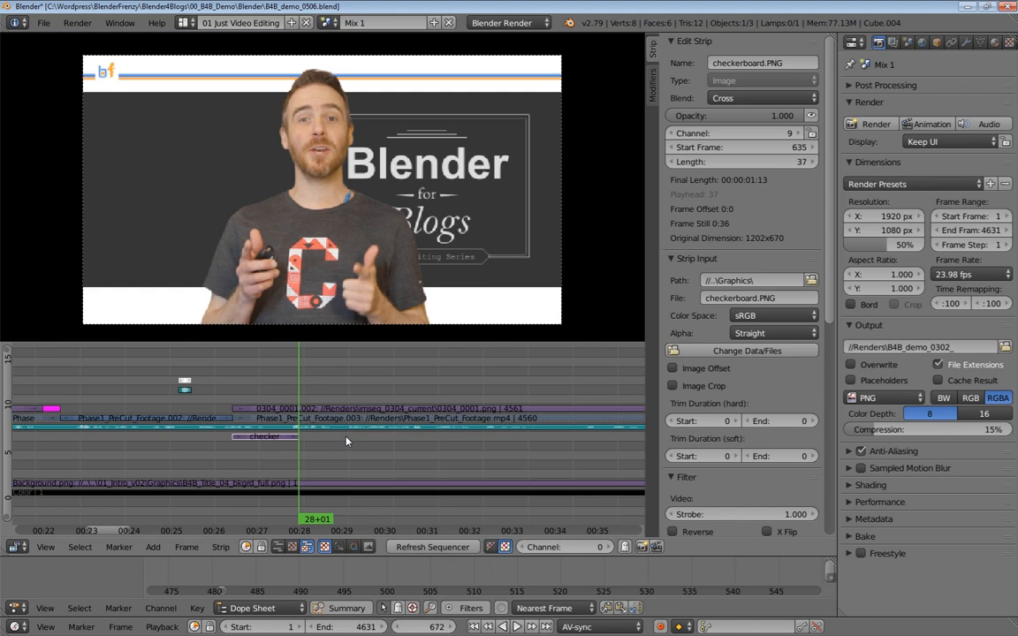
pyautogui.hotkey('shift', 'a')
pyautogui.click(340, 409)
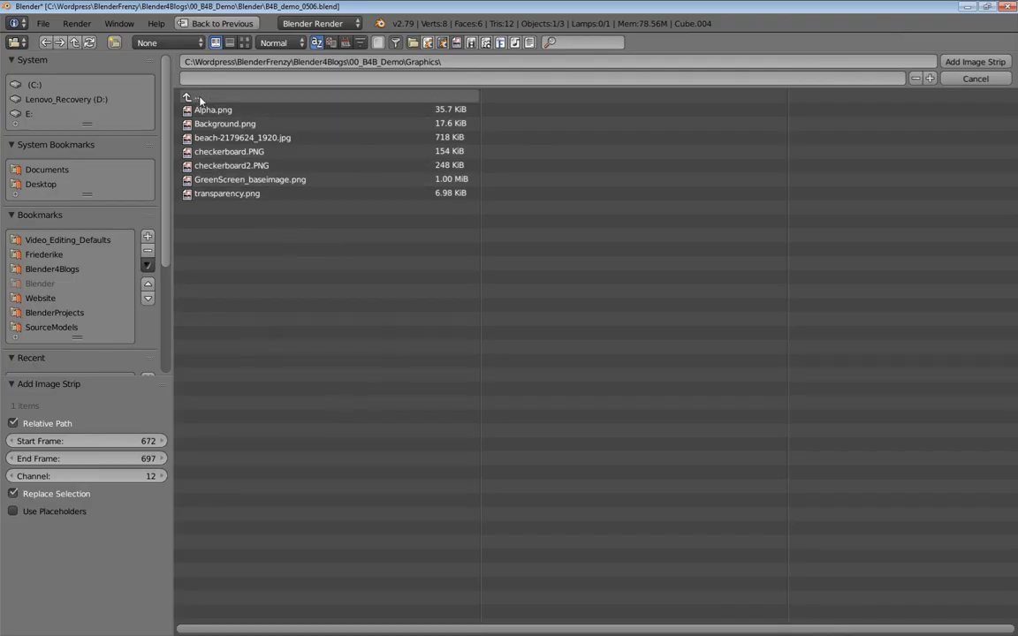
pyautogui.click(244, 42)
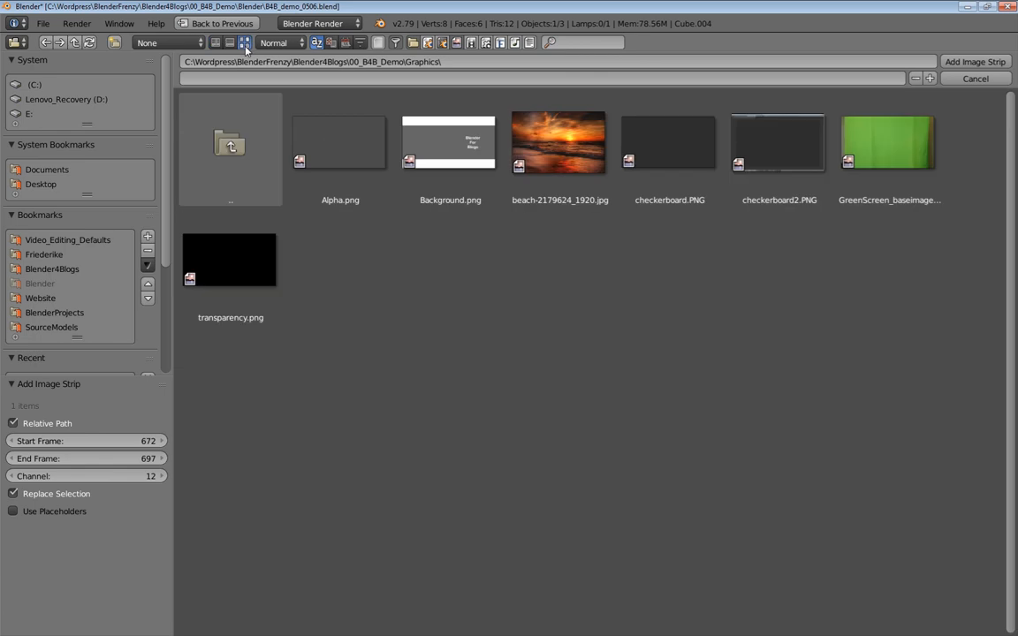
pyautogui.doubleClick(575, 159)
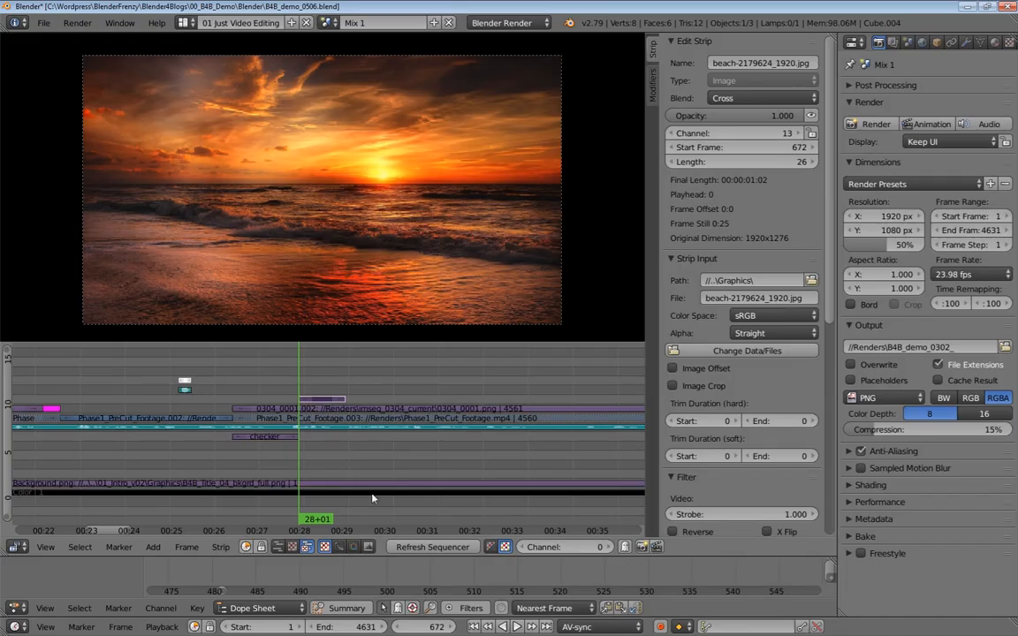
# Move the beach image strip down to channel 9 and extend its end to a length of 610 frames
pyautogui.press('g')
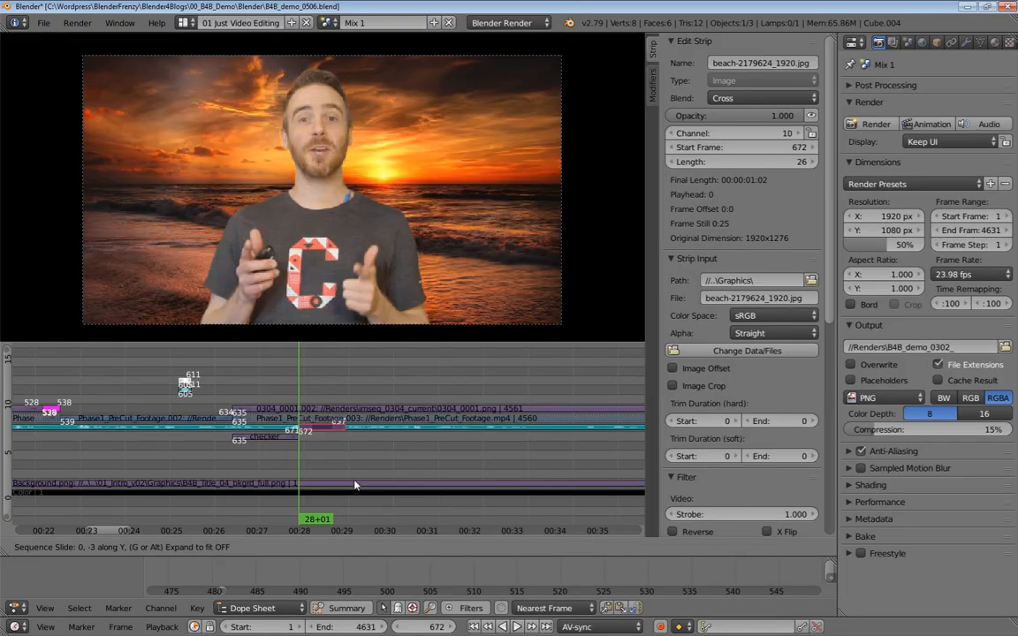
pyautogui.click(359, 493)
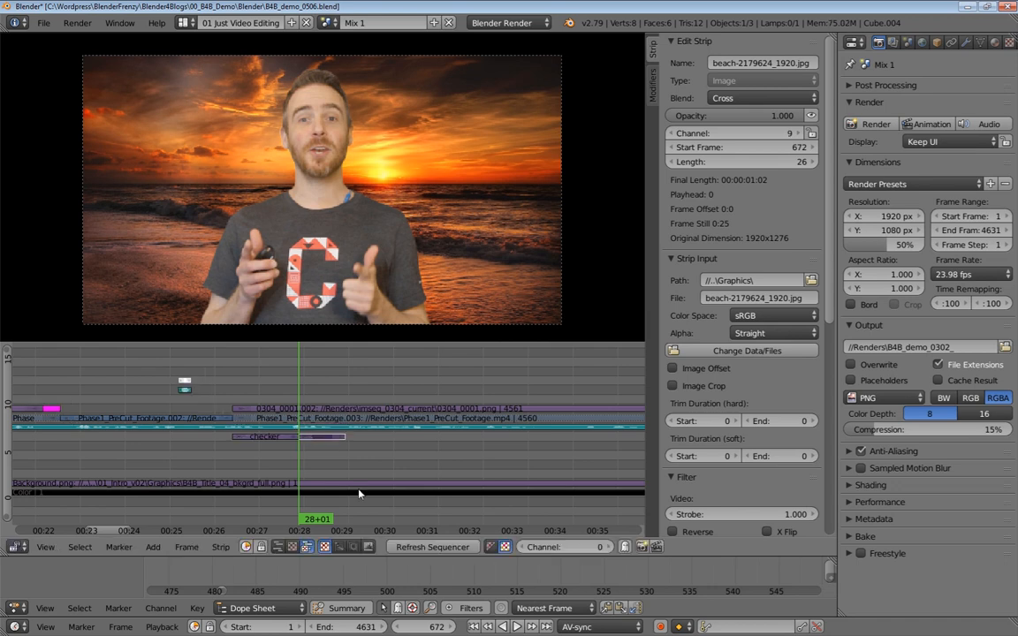
pyautogui.moveTo(451, 452); pyautogui.dragTo(325, 452, button='middle')
pyautogui.rightClick(284, 450)
pyautogui.press('g')
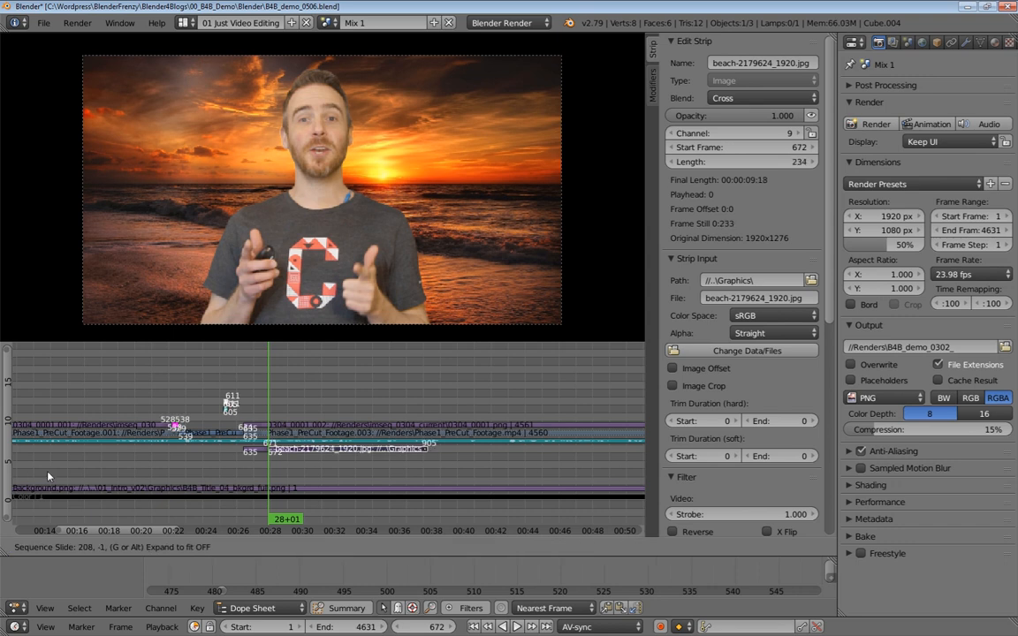
pyautogui.click(24, 456)
pyautogui.press('a')
# Play back the footage over the beach background and the earlier section from about frame 489
pyautogui.hotkey('alt', 'a')
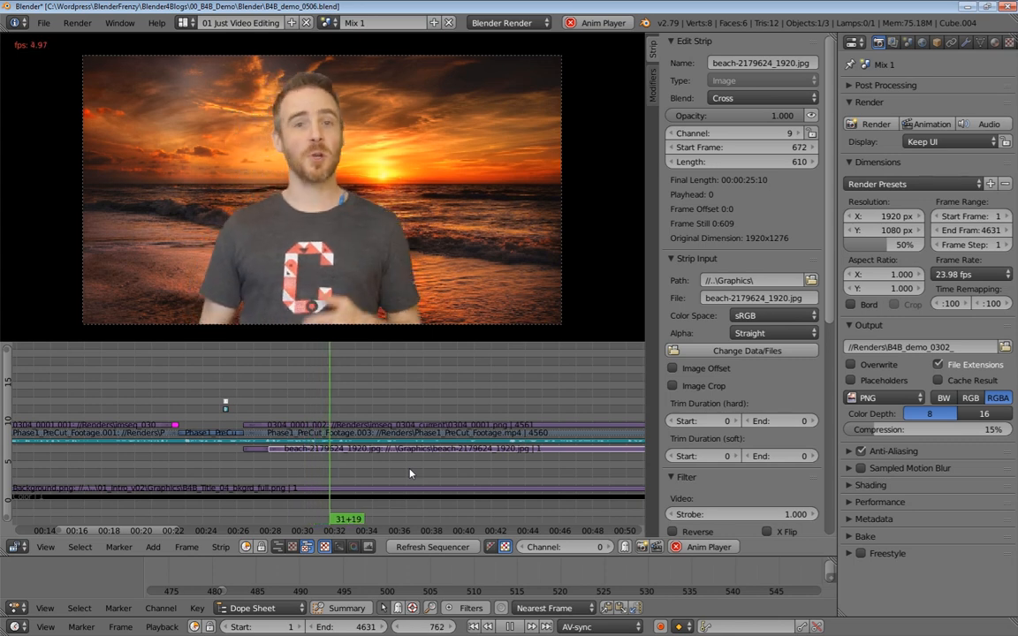
pyautogui.hotkey('alt', 'a')
pyautogui.moveTo(409, 474); pyautogui.dragTo(435, 465, button='middle')
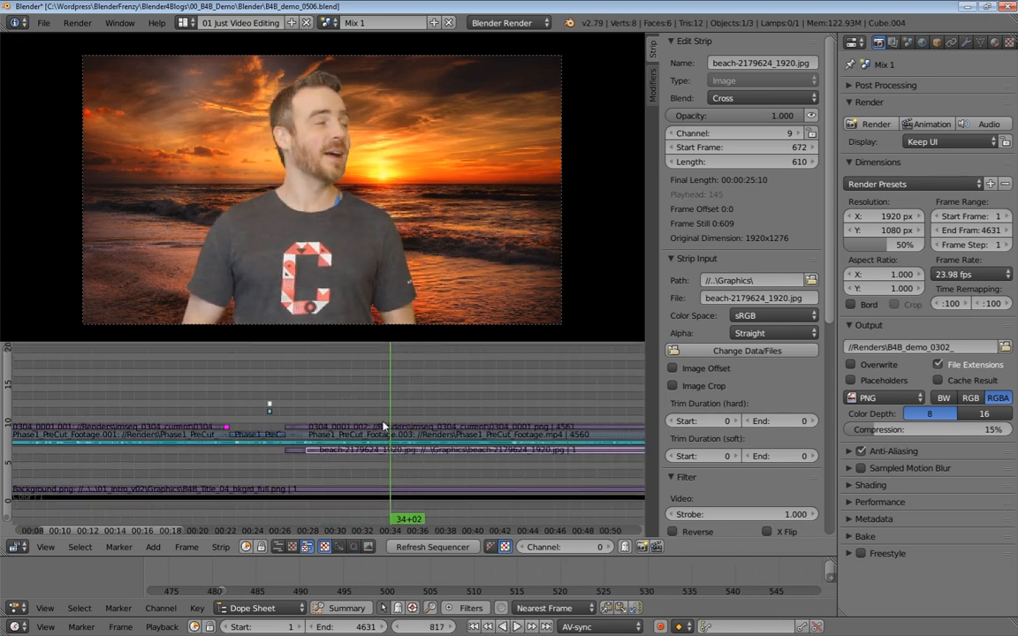
pyautogui.click(205, 412)
pyautogui.hotkey('alt', 'a')
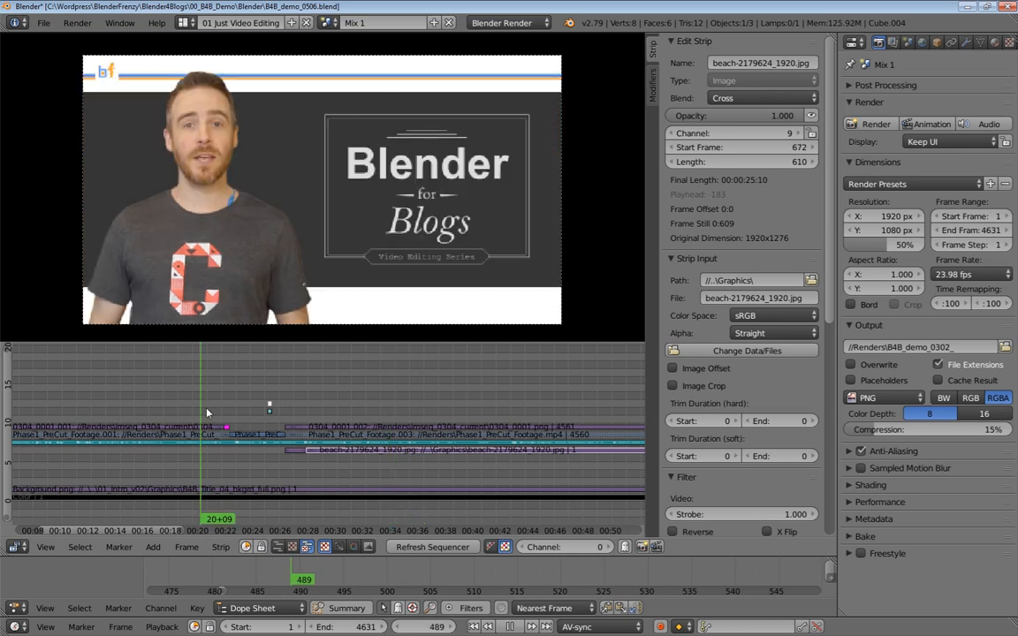
pyautogui.hotkey('alt', 'a')
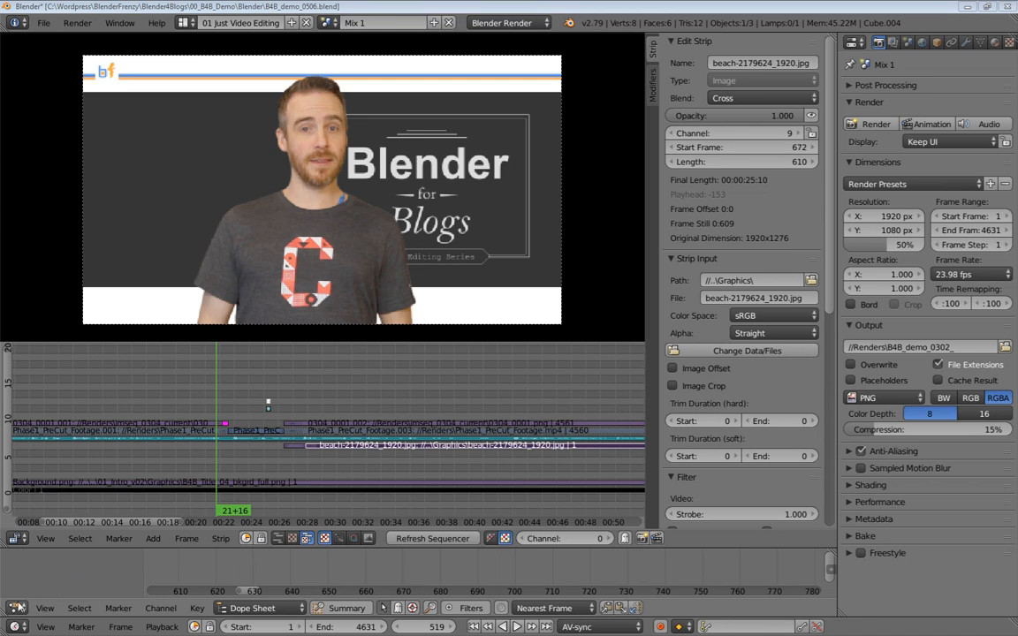
# Choose the Dope Sheet for the editor area below the sequencer and adjust the height of the lower areas
pyautogui.click(15, 607)
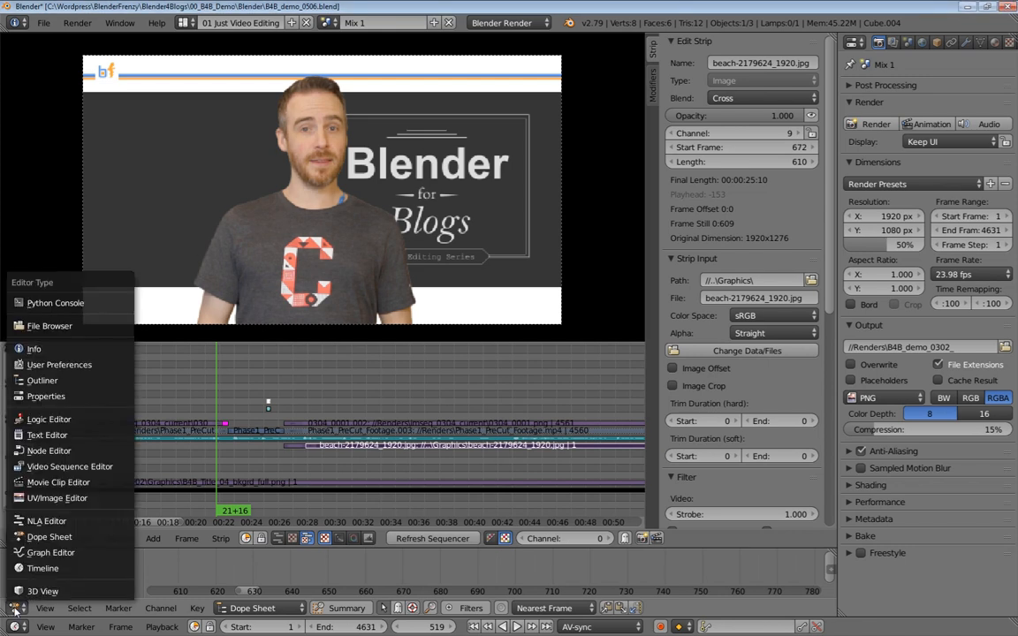
pyautogui.click(35, 536)
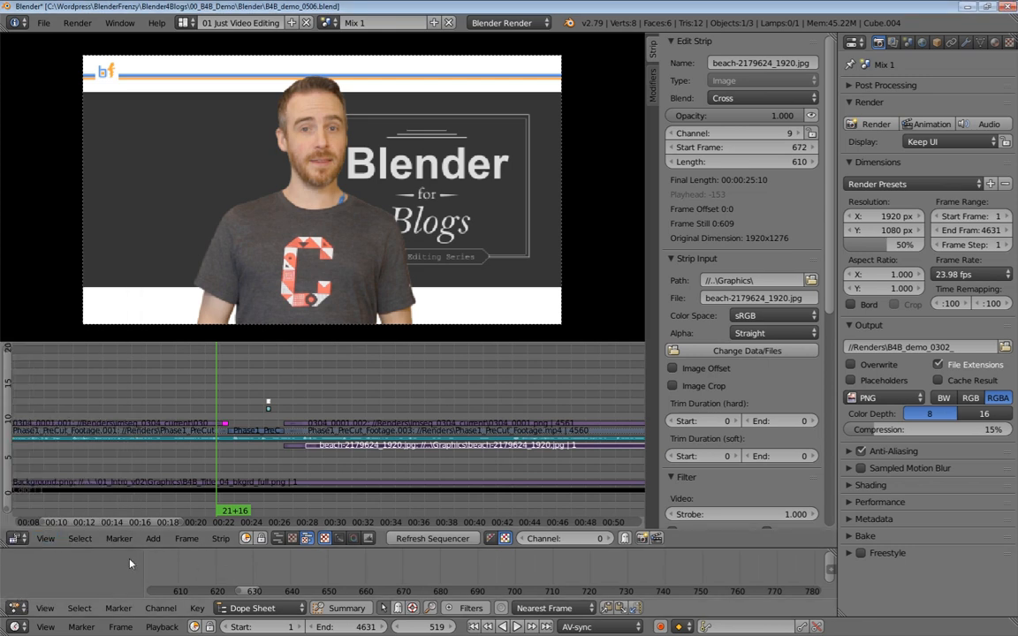
pyautogui.moveTo(277, 618); pyautogui.dragTo(296, 603)
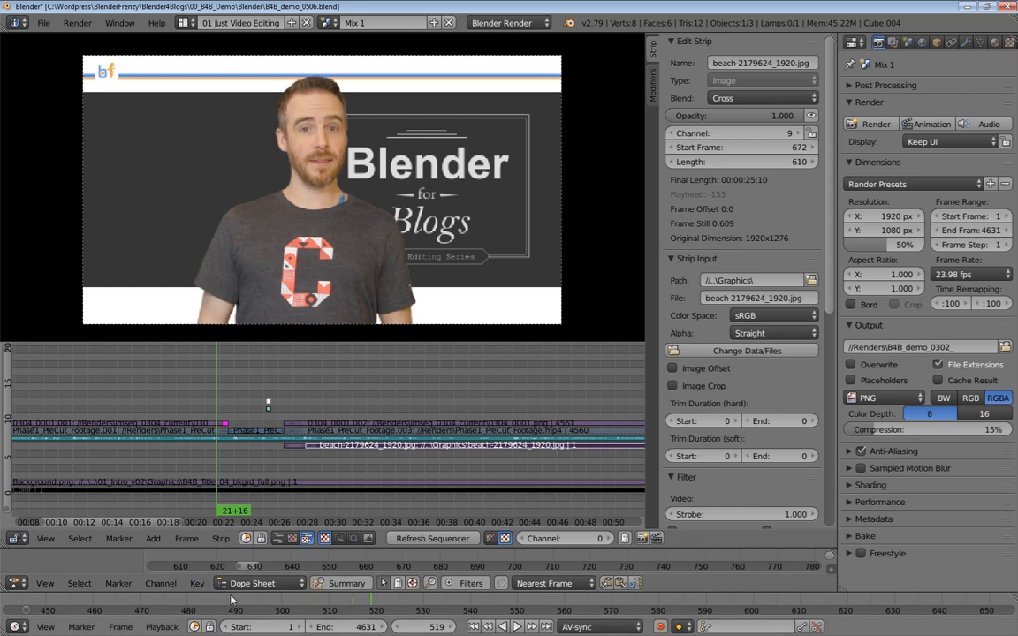
pyautogui.moveTo(216, 593); pyautogui.dragTo(231, 617)
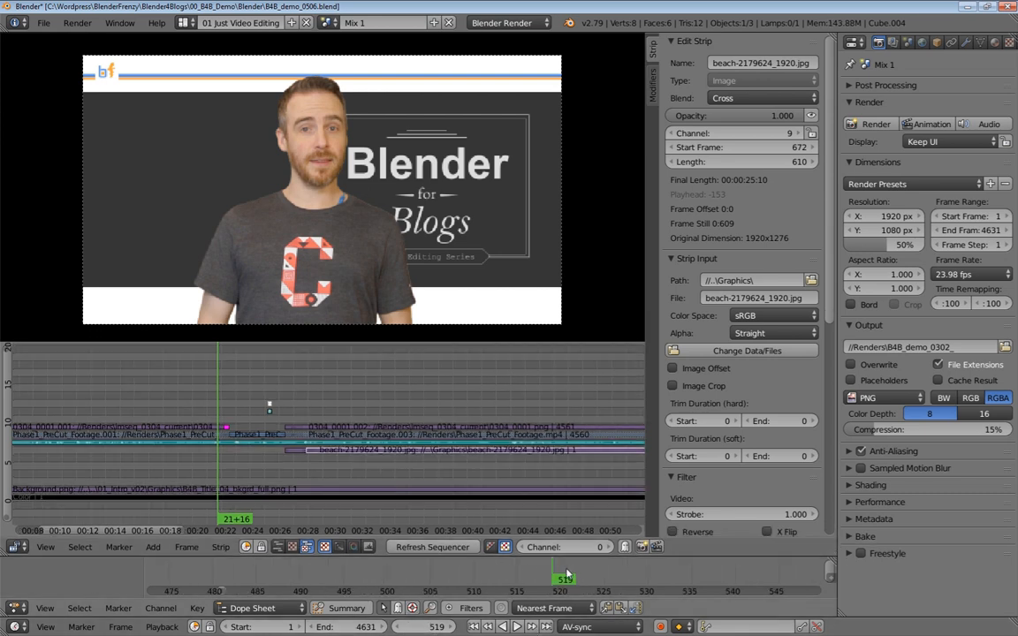
# Select the 0304_0001.001 strip and examine its X offset keyframes in the Dope Sheet, scrubbing to frame 515 and on to frame 519
pyautogui.click(192, 428)
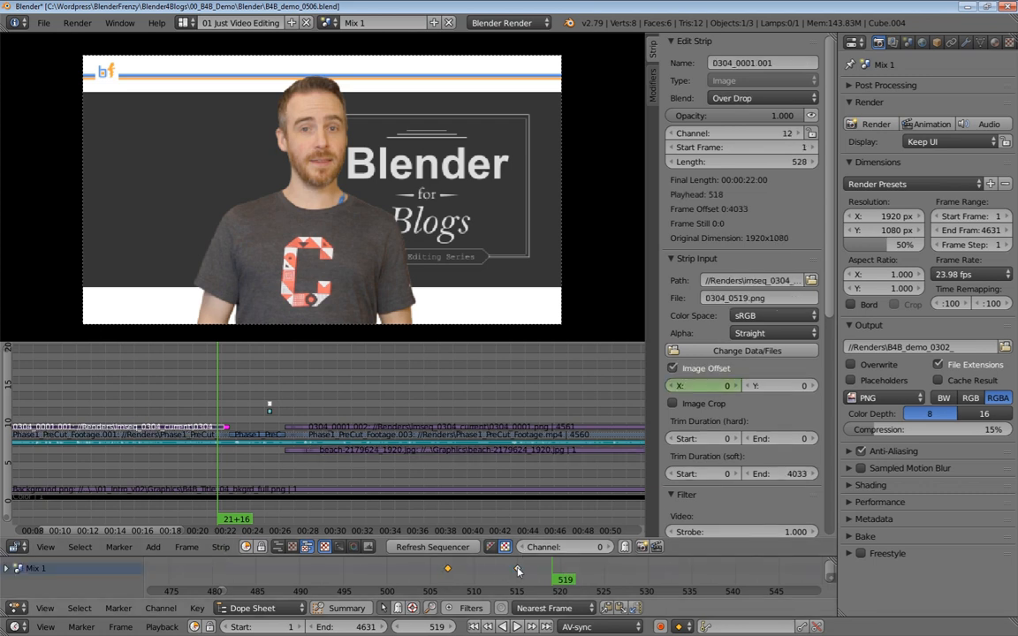
pyautogui.click(445, 579)
pyautogui.moveTo(446, 579); pyautogui.dragTo(519, 576)
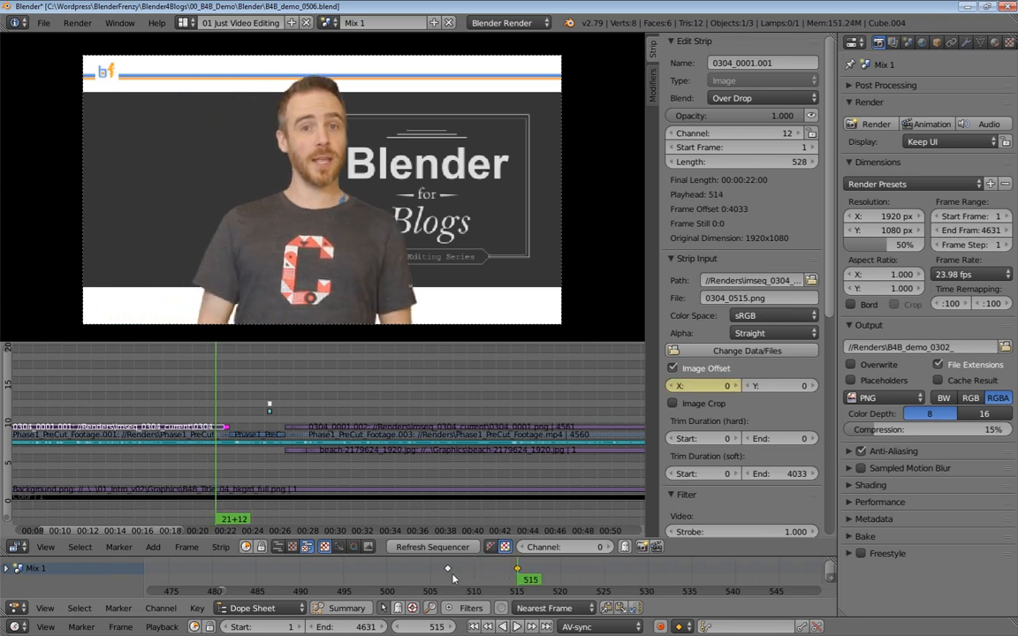
pyautogui.press('a')
pyautogui.rightClick(448, 569)
pyautogui.press('a')
pyautogui.press('a')
pyautogui.click(551, 570)
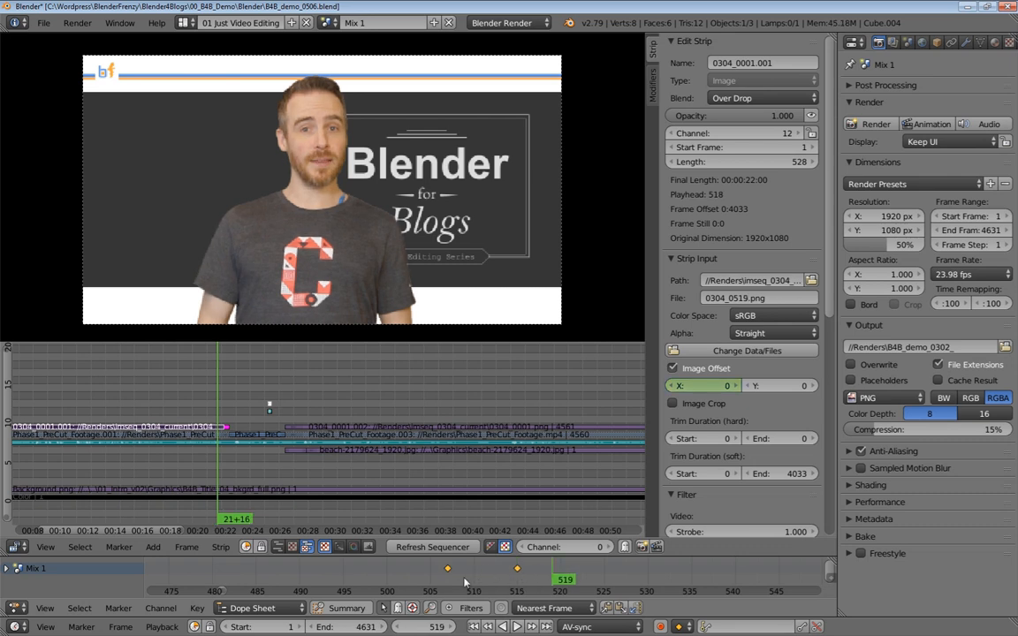
# Try to duplicate the 0304_0001.001 strip's two X offset keyframes further along in the Dope Sheet
pyautogui.moveTo(597, 575); pyautogui.dragTo(341, 582, button='middle')
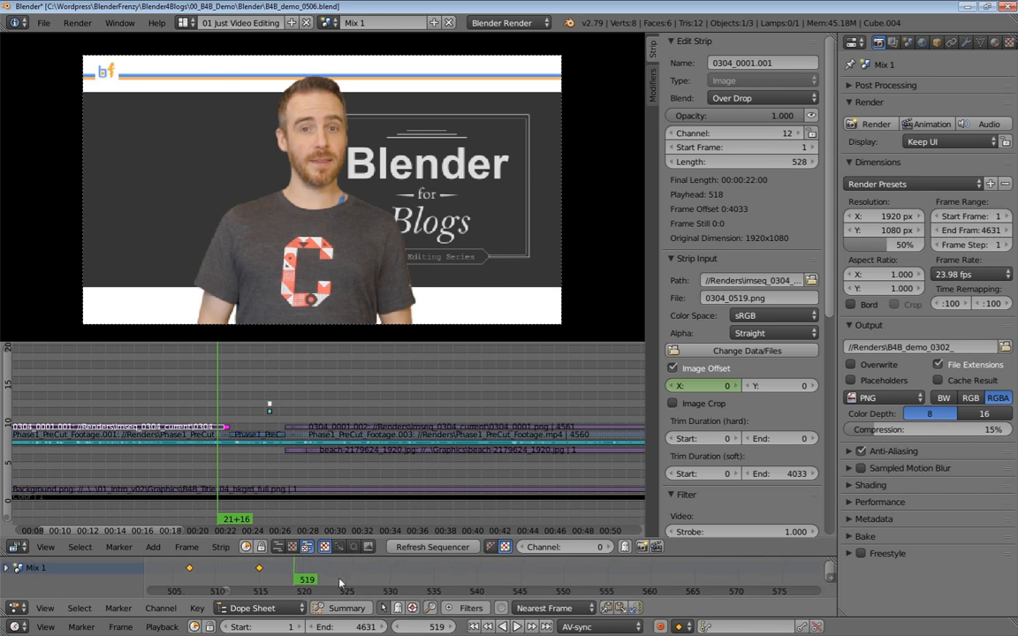
pyautogui.hotkey('shift', 'd')
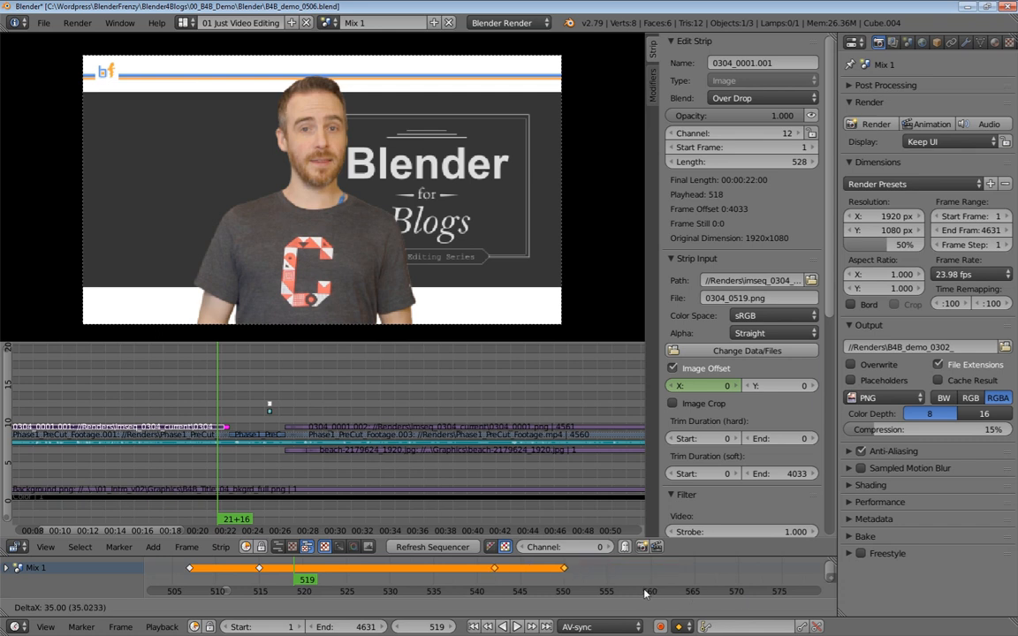
pyautogui.click(682, 590)
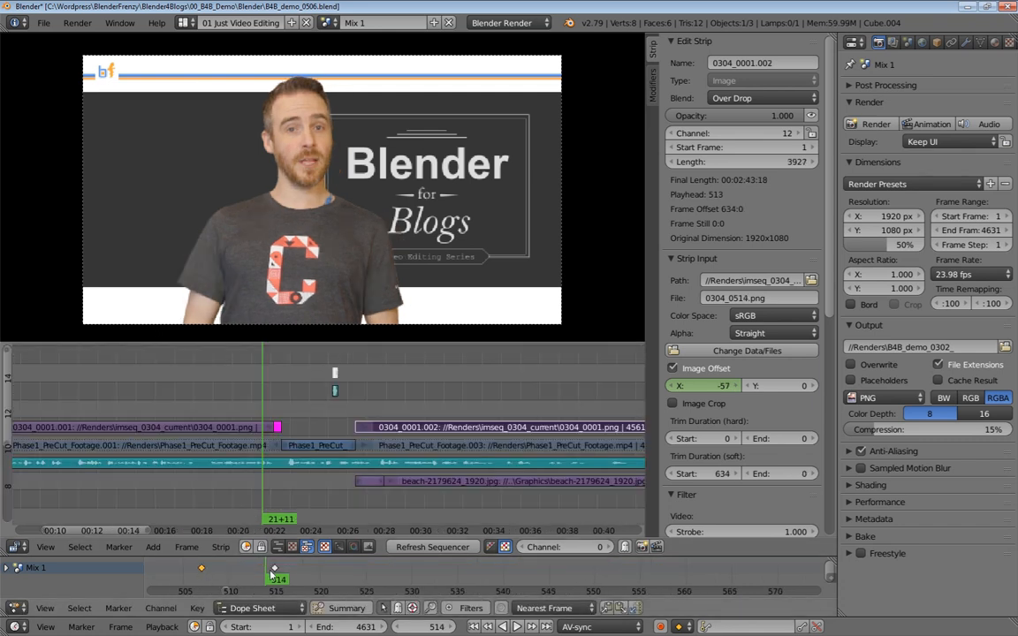
# Move the playhead to frame 712 and compare the Dope Sheet keyframes of the 0304_0001.001 and 0304_0001.002 strips
pyautogui.click(274, 570)
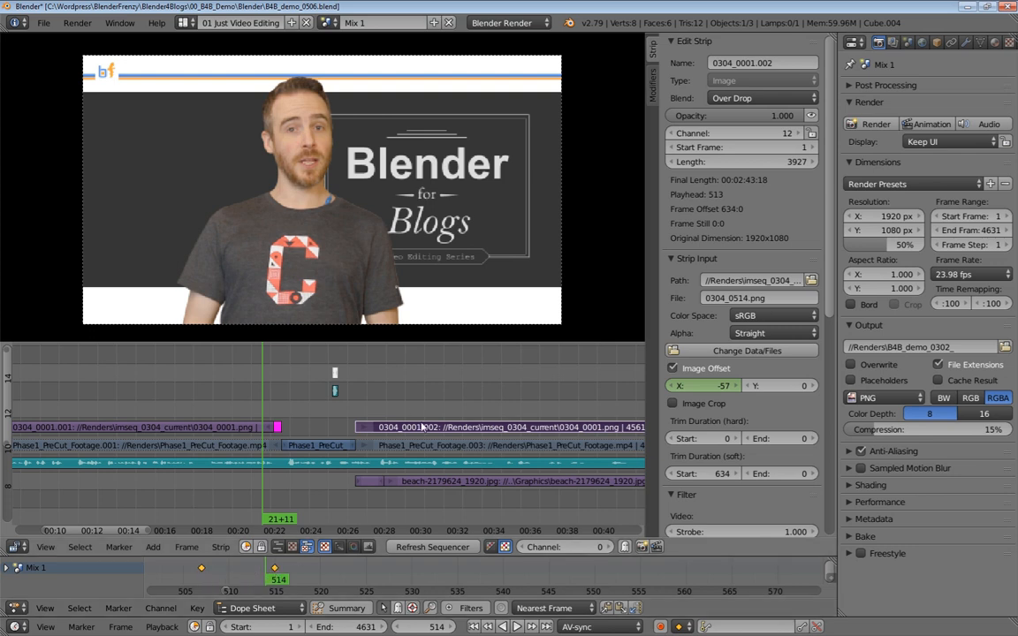
pyautogui.moveTo(377, 407); pyautogui.dragTo(402, 415)
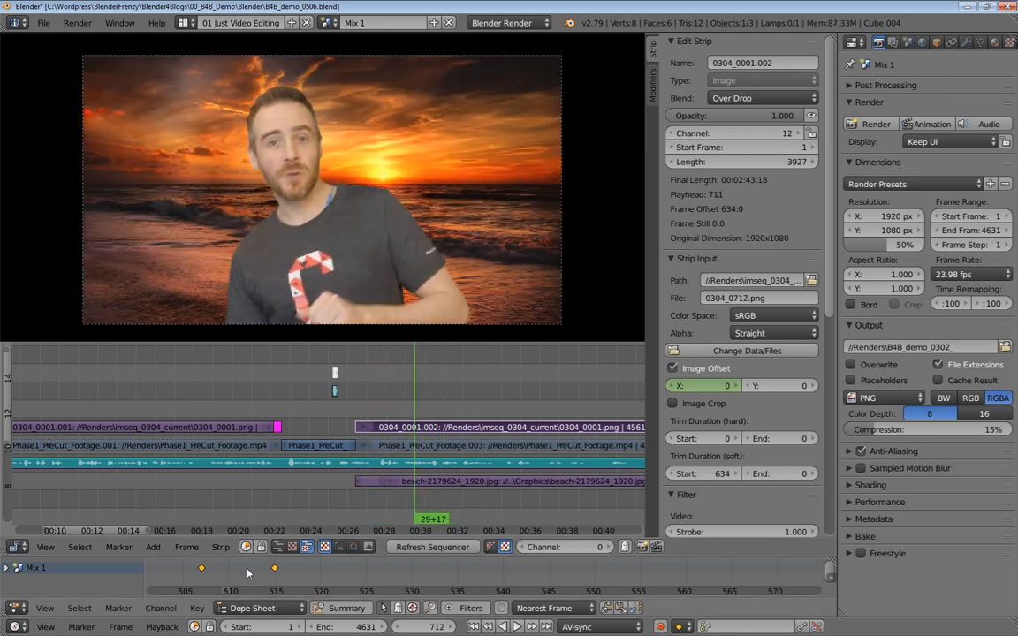
pyautogui.rightClick(221, 429)
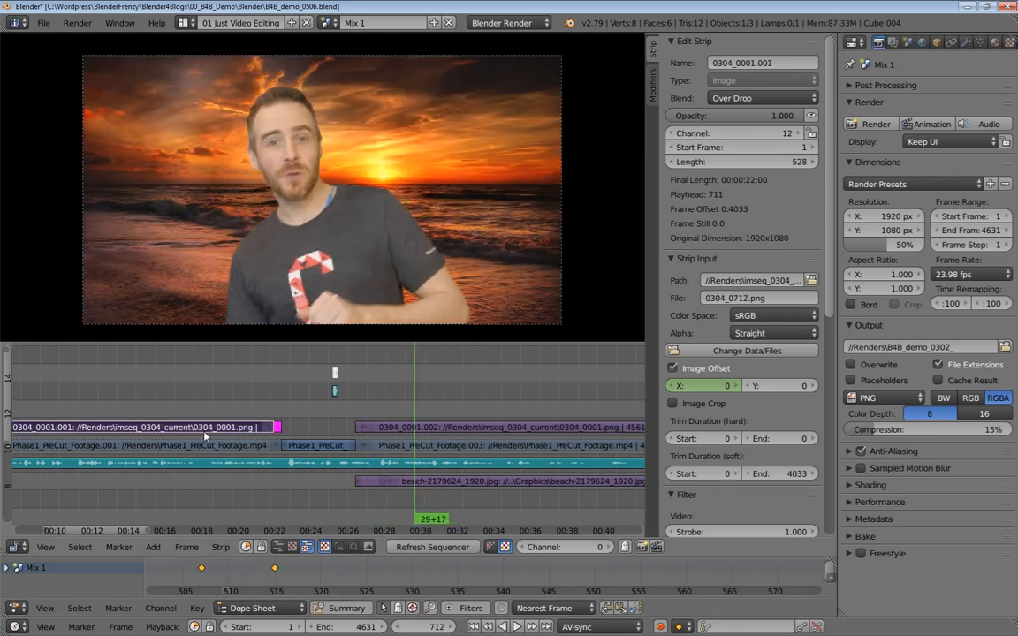
pyautogui.rightClick(410, 428)
pyautogui.rightClick(237, 429)
pyautogui.rightClick(409, 428)
pyautogui.rightClick(237, 430)
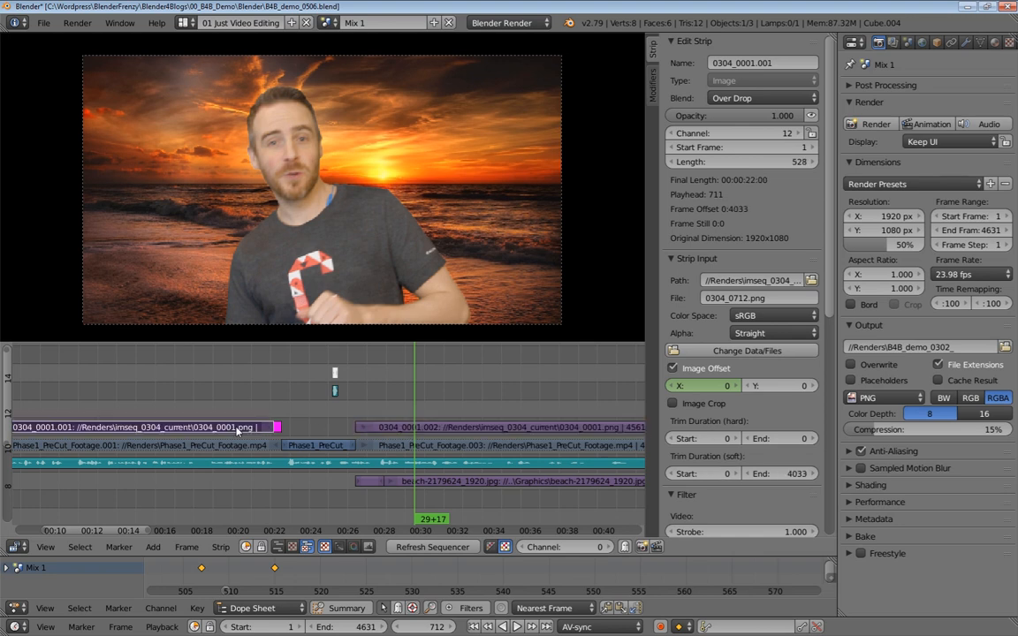
pyautogui.rightClick(386, 428)
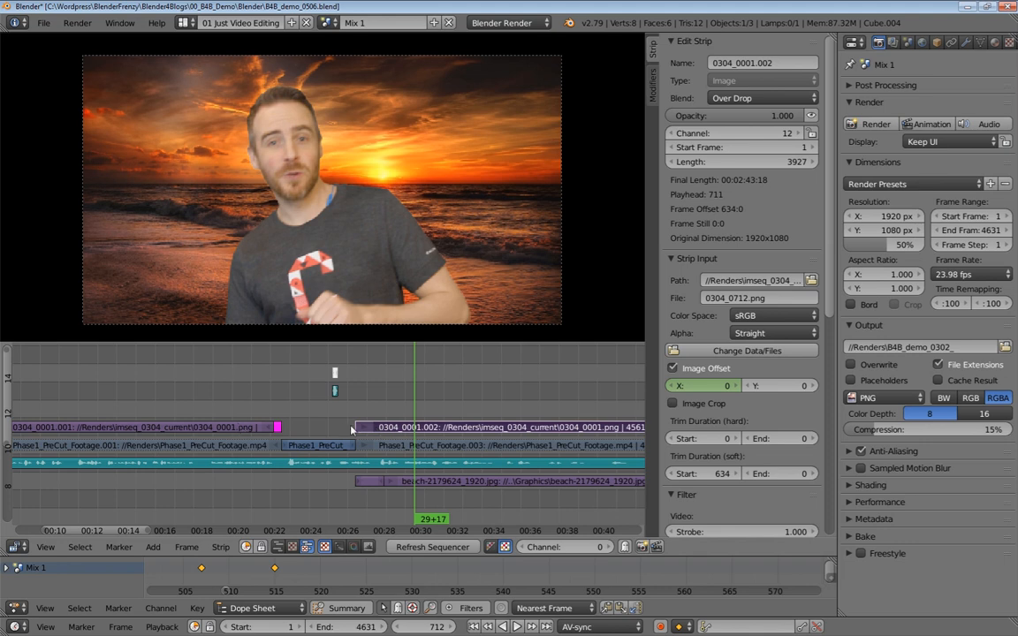
# Replay the beach section several times from about frames 687 and 704 to examine the gesture, stopping at frame 705
pyautogui.click(395, 408)
pyautogui.hotkey('alt', 'a')
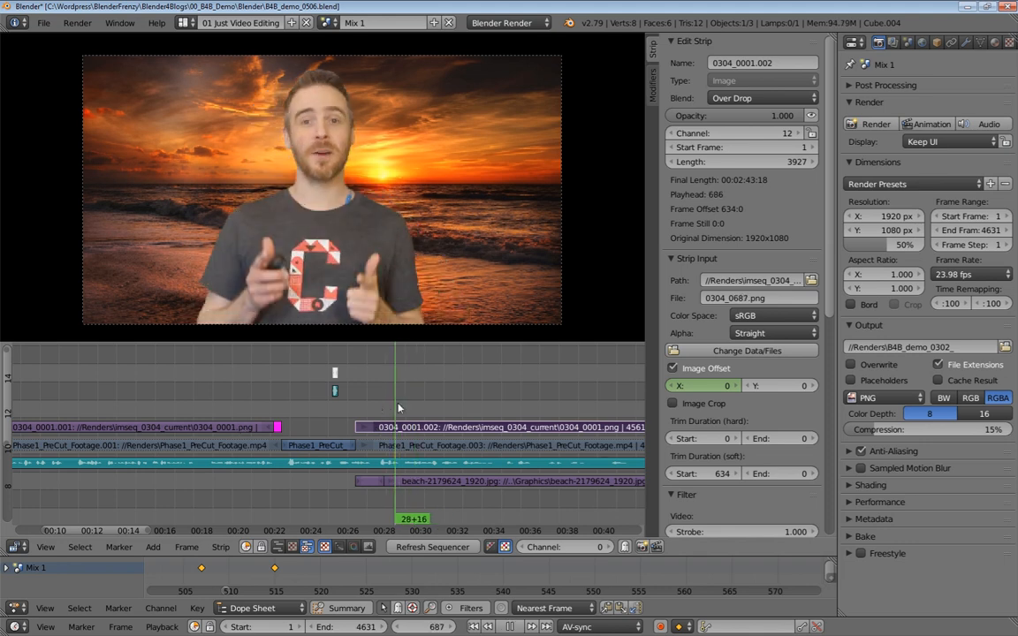
pyautogui.press('Escape')
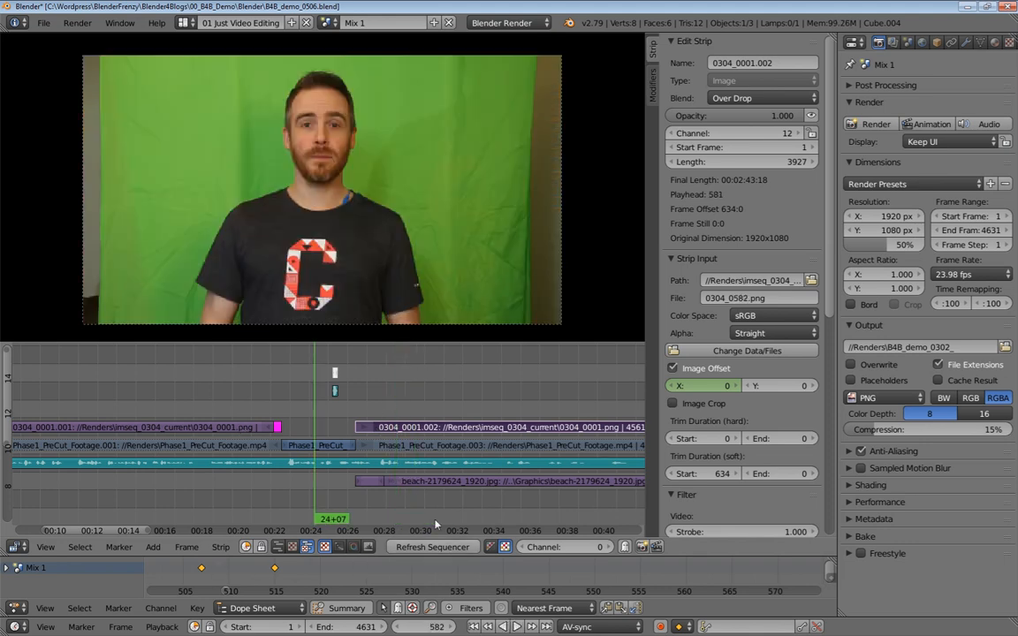
pyautogui.click(382, 409)
pyautogui.hotkey('alt', 'a')
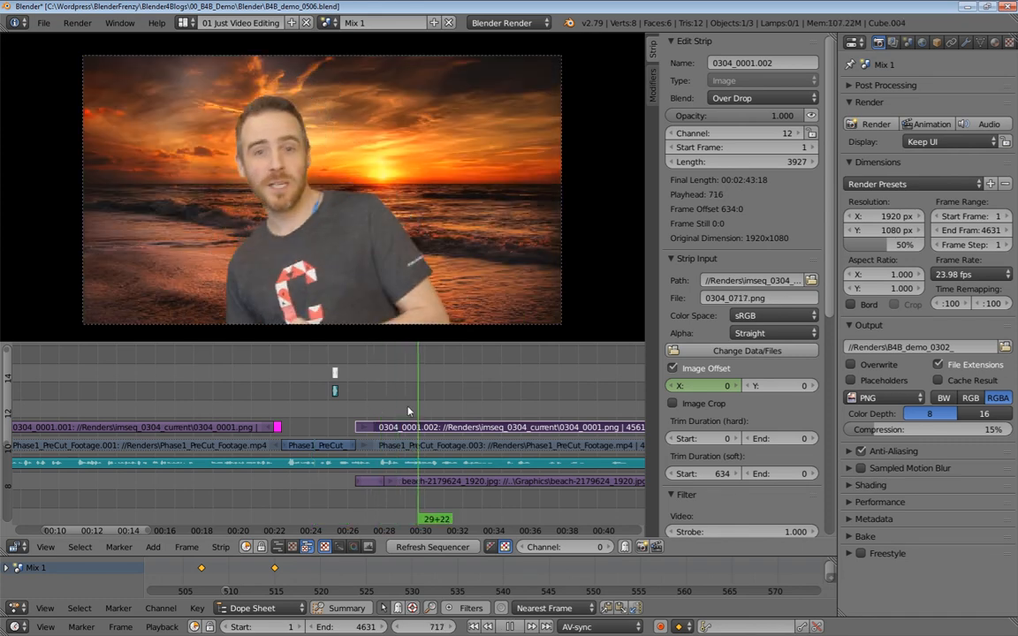
pyautogui.press('Escape')
pyautogui.click(408, 410)
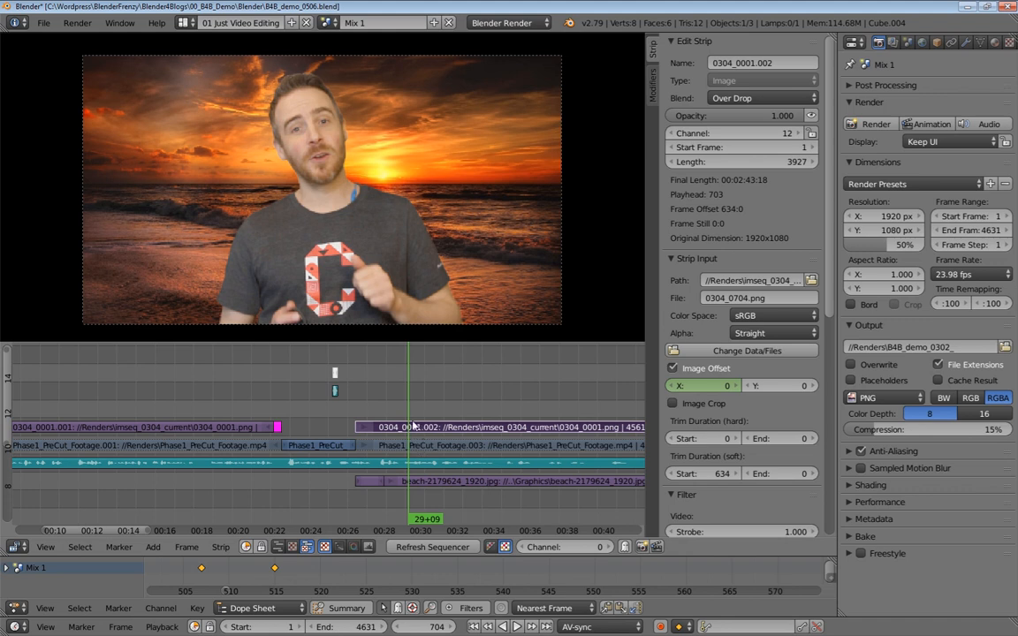
pyautogui.hotkey('alt', 'a')
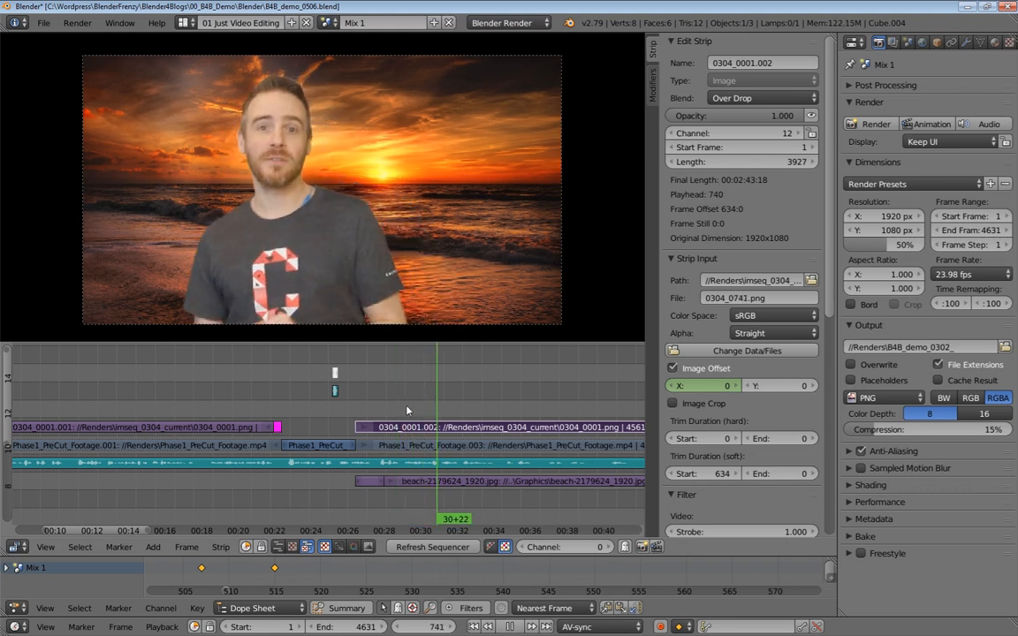
pyautogui.press('Escape')
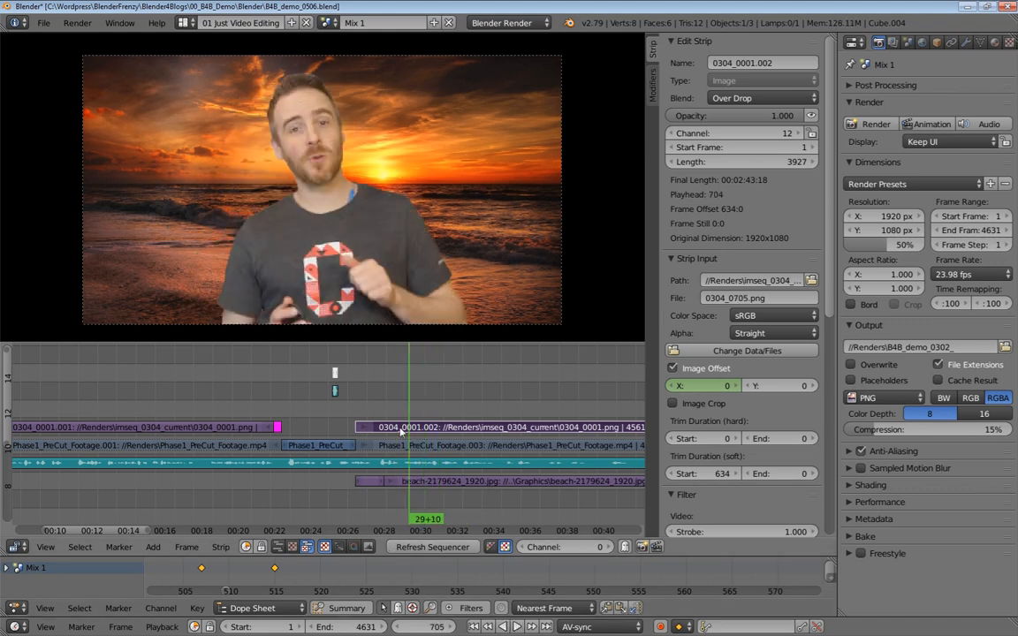
# Advance to frame 710 and duplicate the 0304_0001.002 strip's two X offset keyframes to about frames 548 and 556
pyautogui.press('Right')
pyautogui.press('Right')
pyautogui.press('Right')
pyautogui.press('Right')
pyautogui.press('Right')
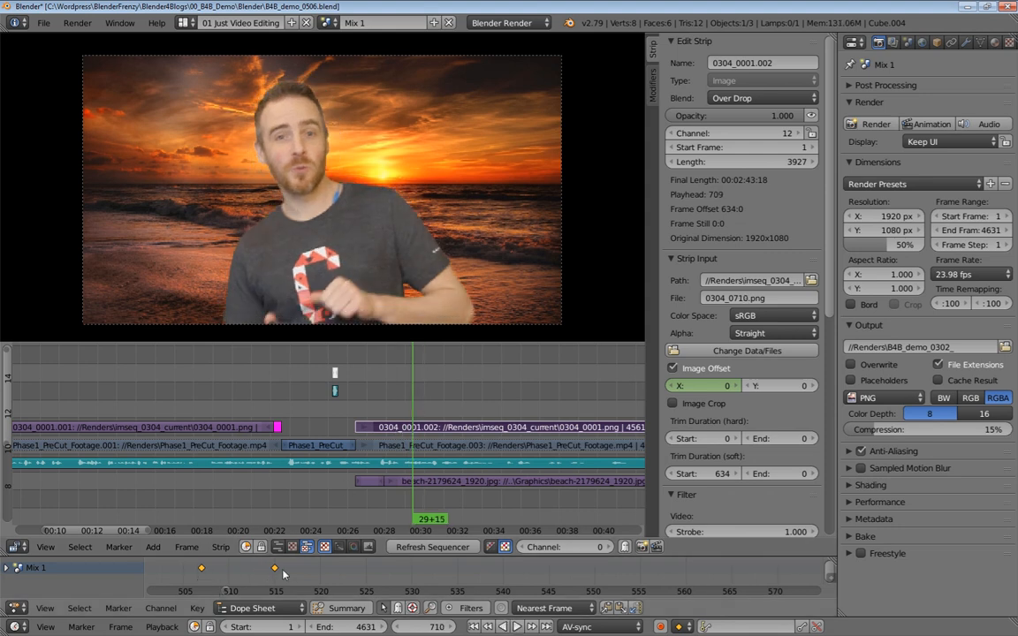
pyautogui.hotkey('shift', 'd')
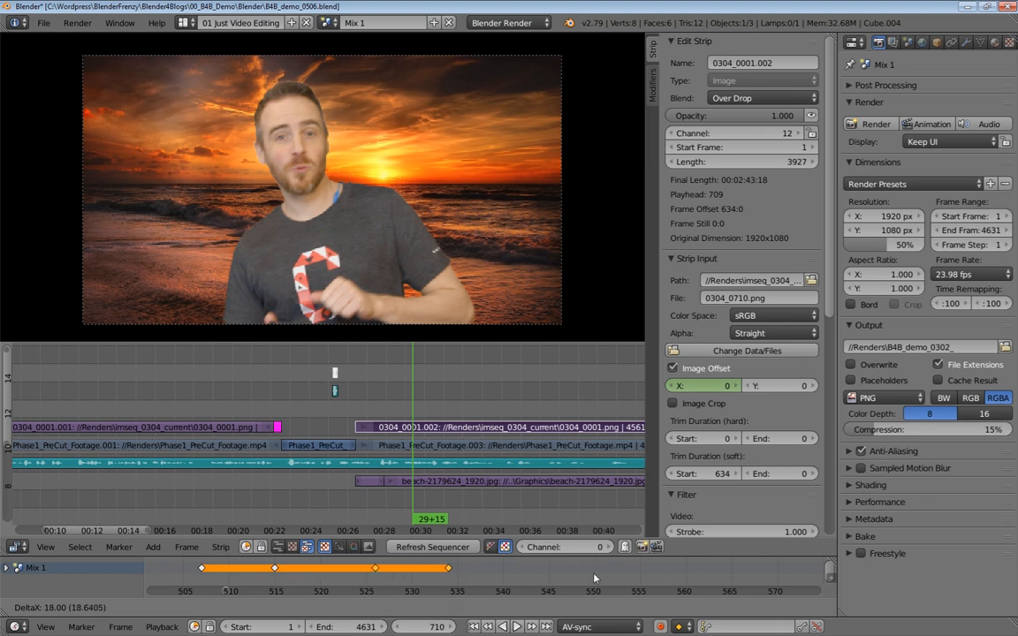
pyautogui.click(658, 580)
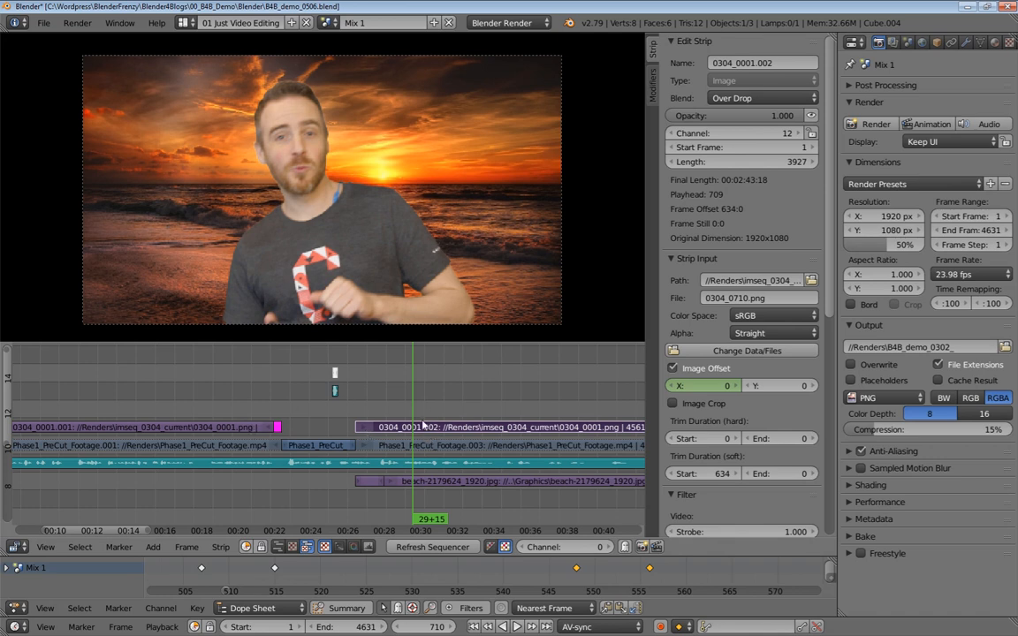
# Compare the original keyframes of the 0304_0001.001 strip with the duplicated set on 0304_0001.002, ending on the second strip
pyautogui.click(230, 427)
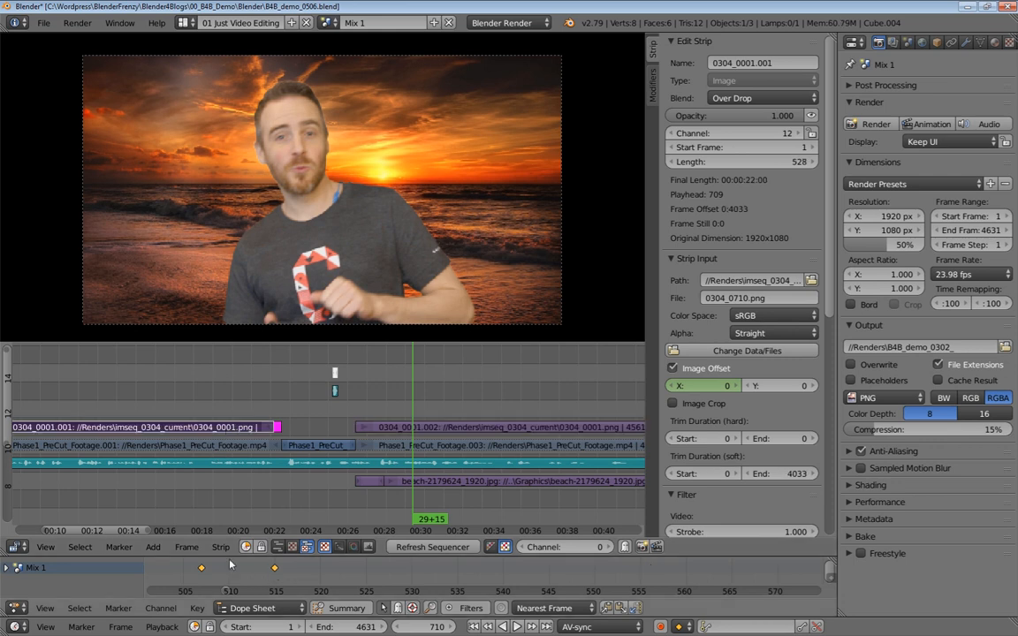
pyautogui.click(386, 431)
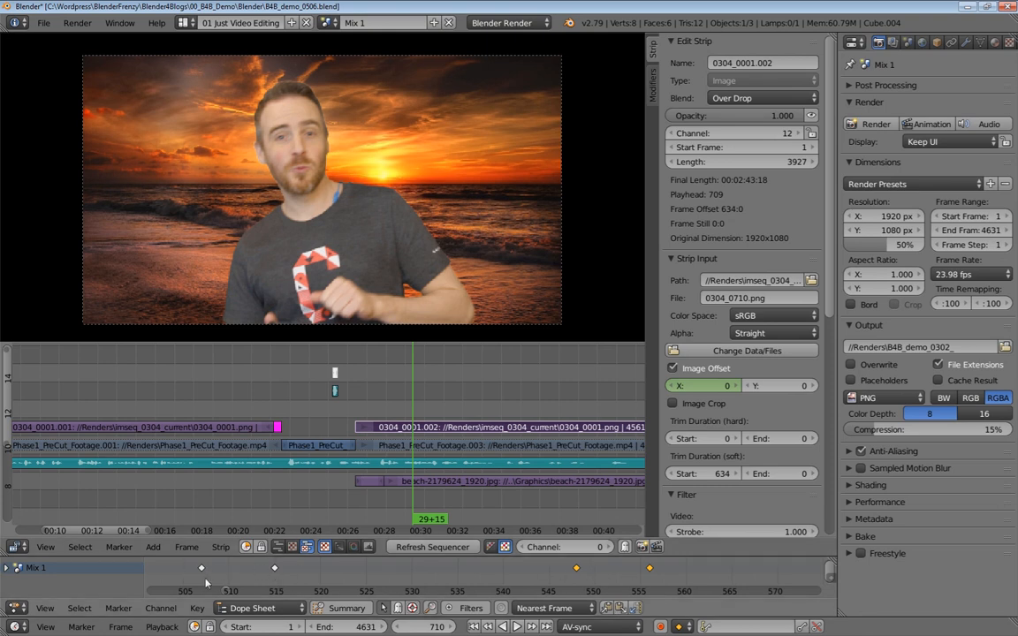
pyautogui.click(212, 427)
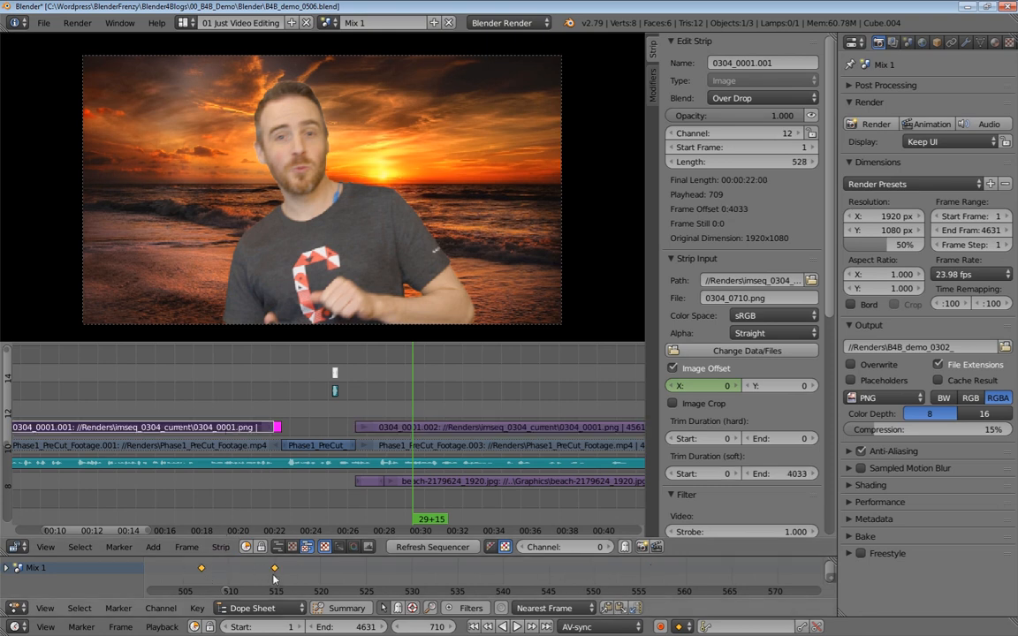
pyautogui.click(386, 428)
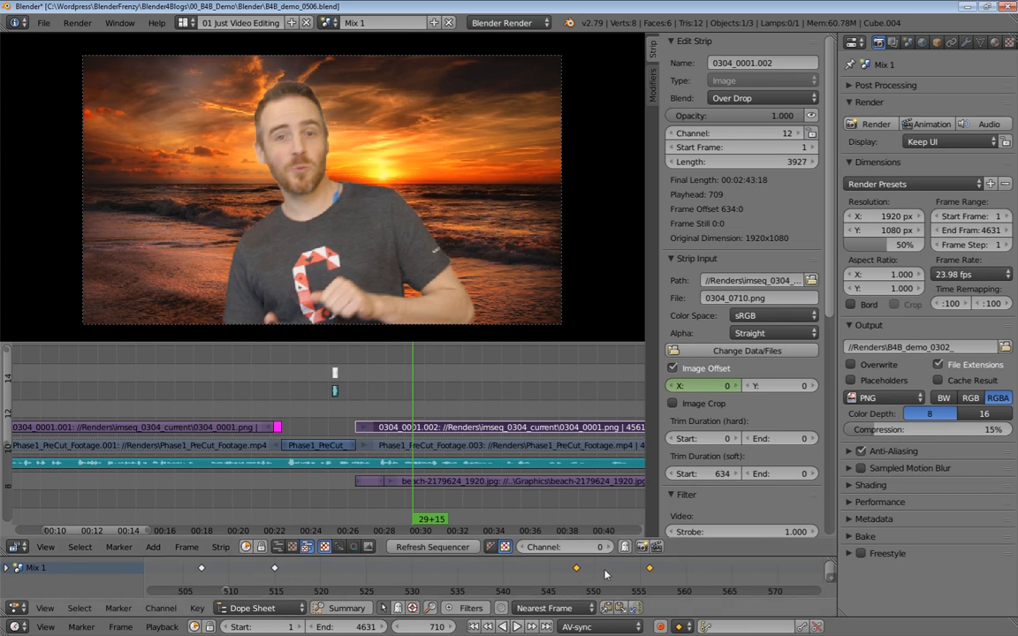
# Replay the gesture over the beach background and place the playhead at frame 709
pyautogui.scroll(-5, 683, 570)
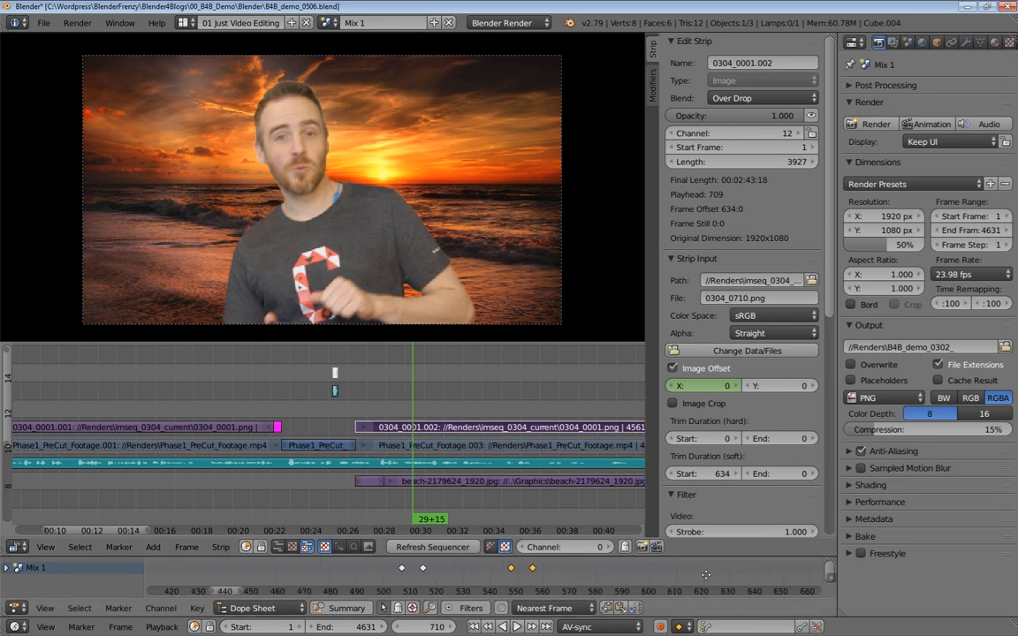
pyautogui.moveTo(683, 570); pyautogui.dragTo(585, 563, button='middle')
pyautogui.click(409, 410)
pyautogui.hotkey('alt', 'a')
pyautogui.moveTo(407, 409); pyautogui.dragTo(412, 412)
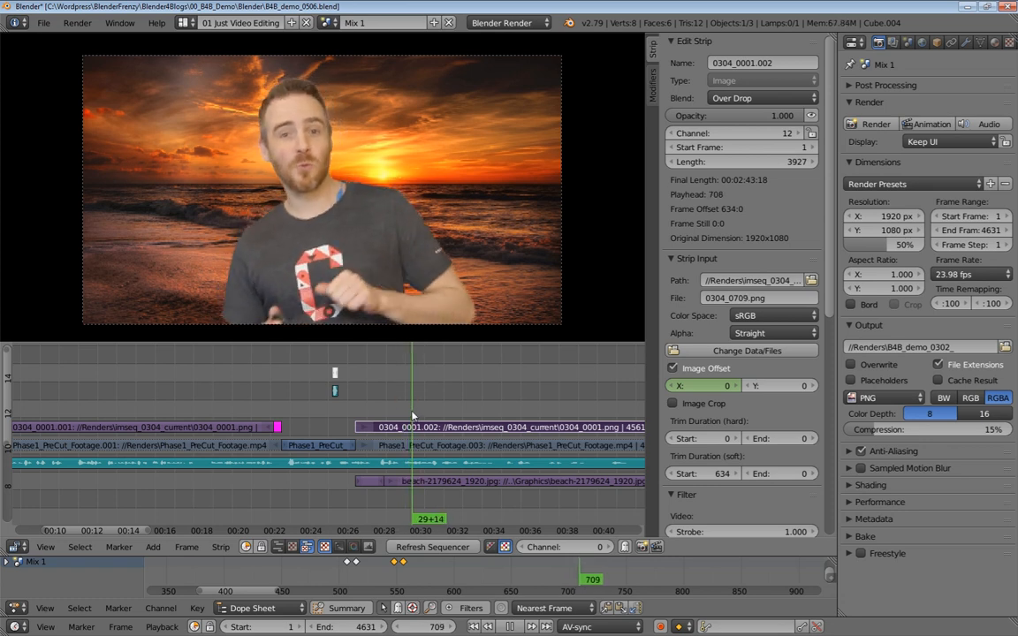
pyautogui.hotkey('alt', 'a')
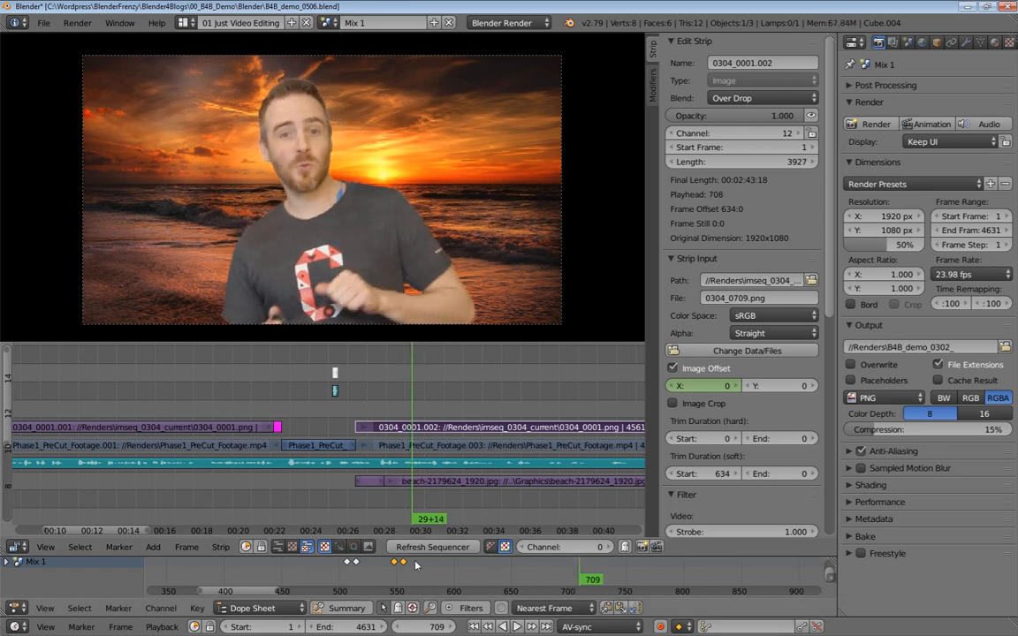
# Move the two duplicated X offset keyframes together so the first one sits on frame 709
pyautogui.press('g')
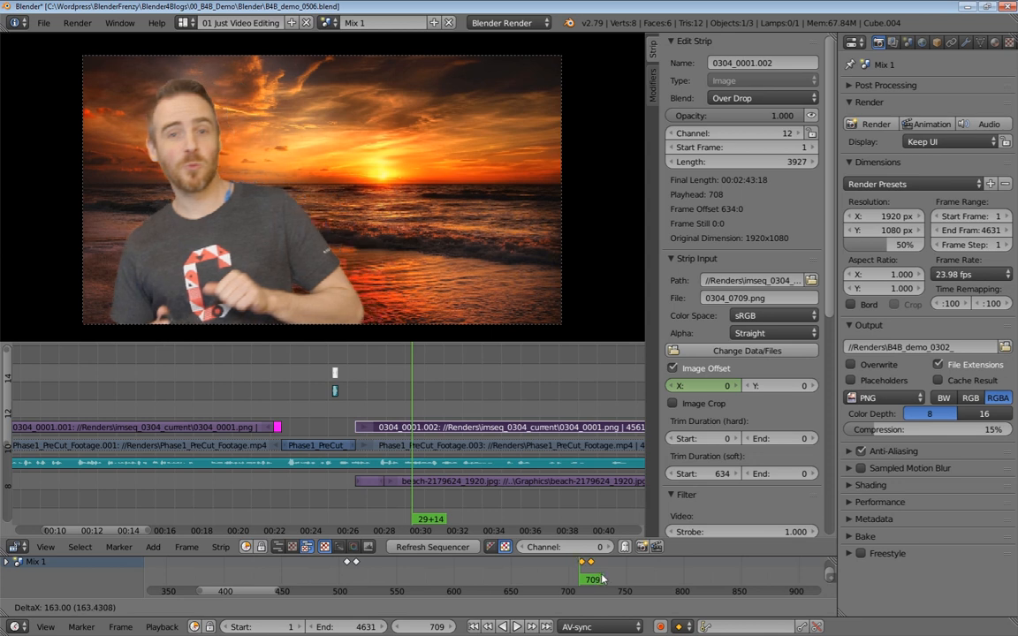
pyautogui.click(601, 579)
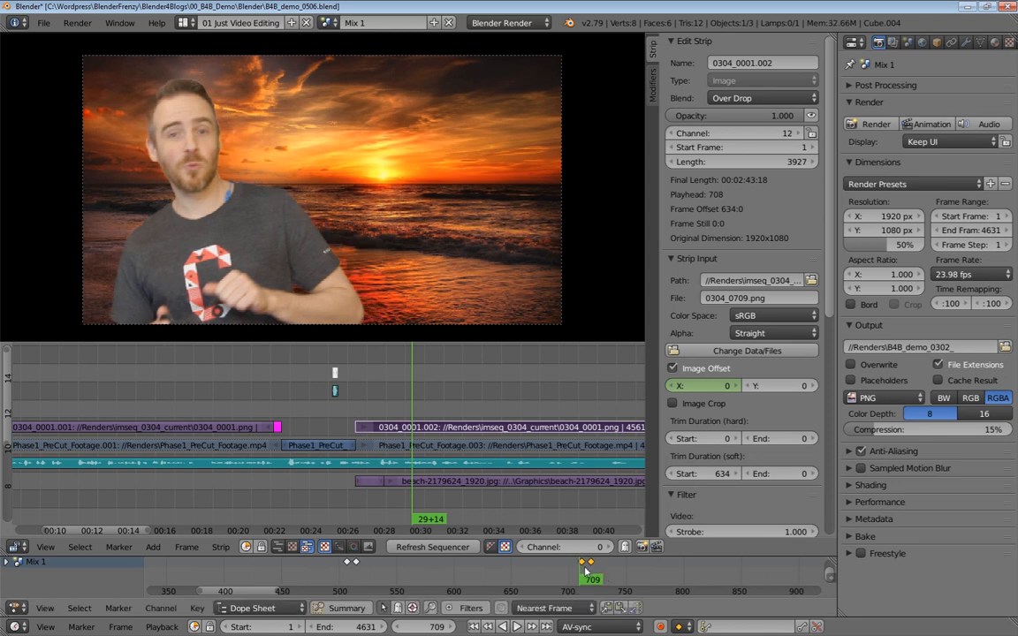
pyautogui.moveTo(610, 572)
pyautogui.mouseDown(button='middle')
pyautogui.moveTo(508, 573)
pyautogui.moveTo(611, 570)
pyautogui.mouseUp(button='middle')
pyautogui.press('g')
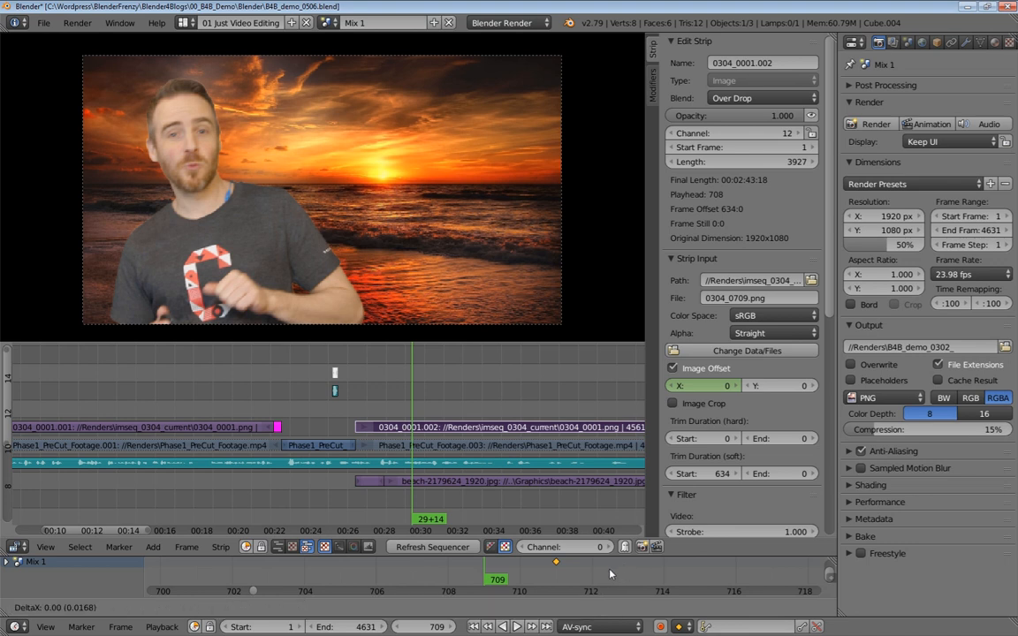
pyautogui.click(484, 565)
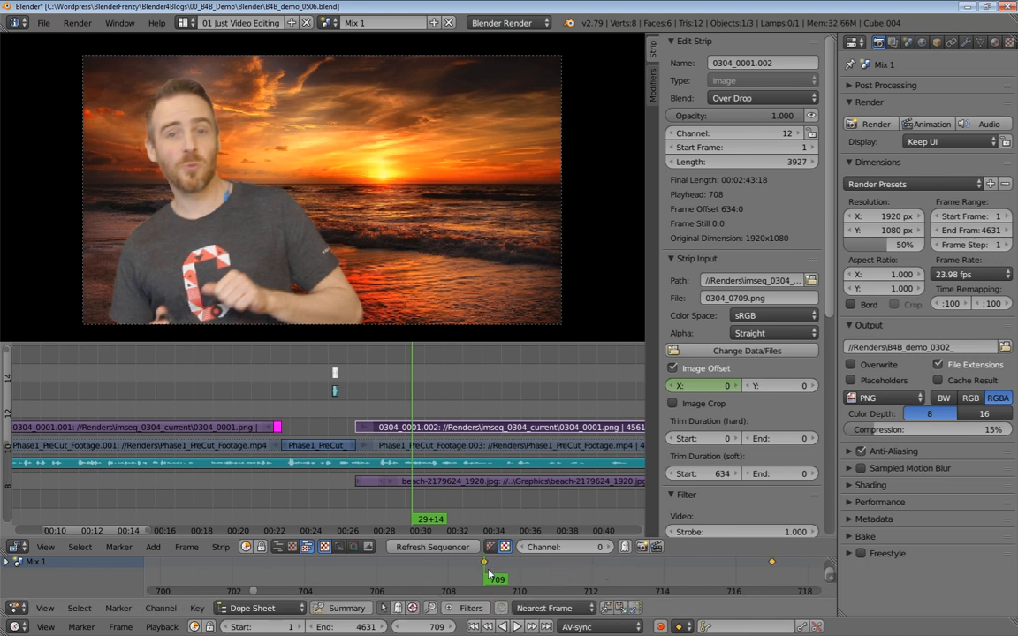
# Play back the sideways movement of the keyed footage, restarting from about frame 705
pyautogui.hotkey('alt', 'a')
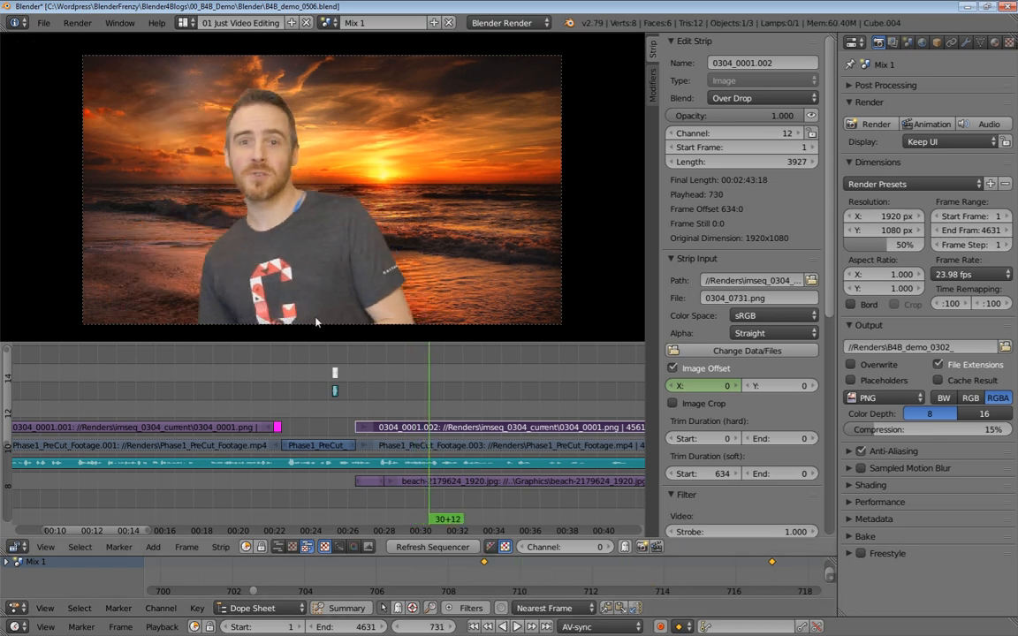
pyautogui.click(355, 584)
pyautogui.hotkey('alt', 'a')
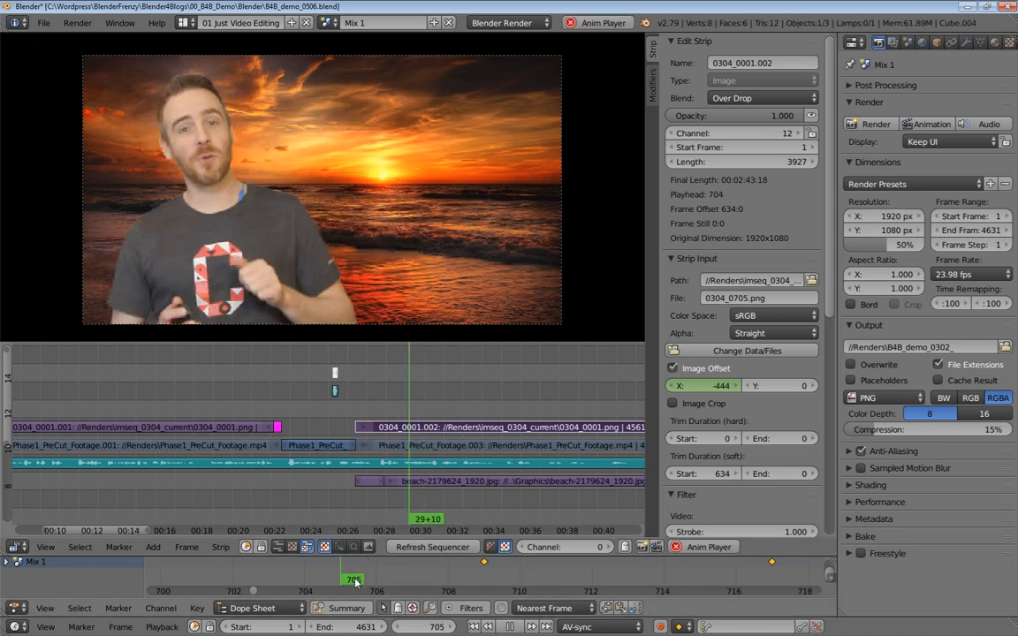
pyautogui.hotkey('alt', 'a')
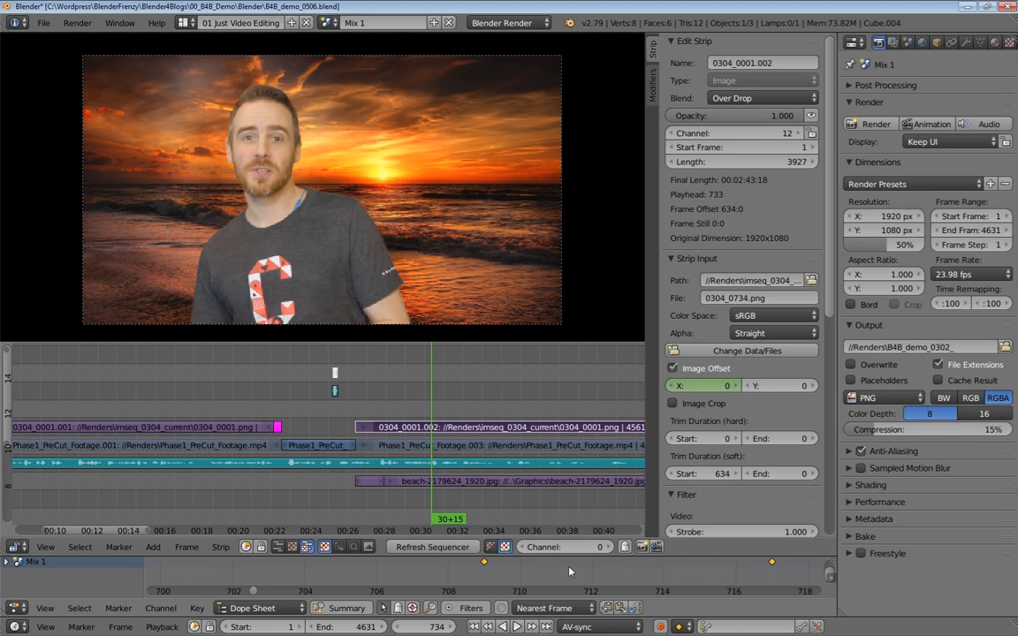
# Scrub between frames 709 and 710 to examine the X offset at the first moved keyframe, ending on frame 709
pyautogui.scroll(-2, 569, 566)
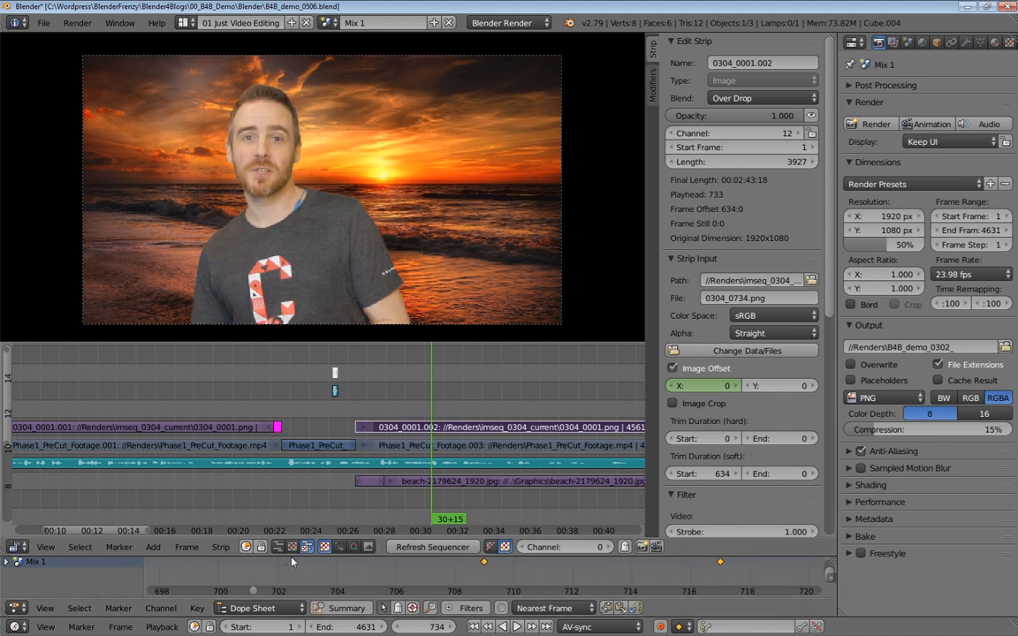
pyautogui.moveTo(493, 580)
pyautogui.mouseDown()
pyautogui.moveTo(445, 577)
pyautogui.moveTo(480, 575)
pyautogui.mouseUp()
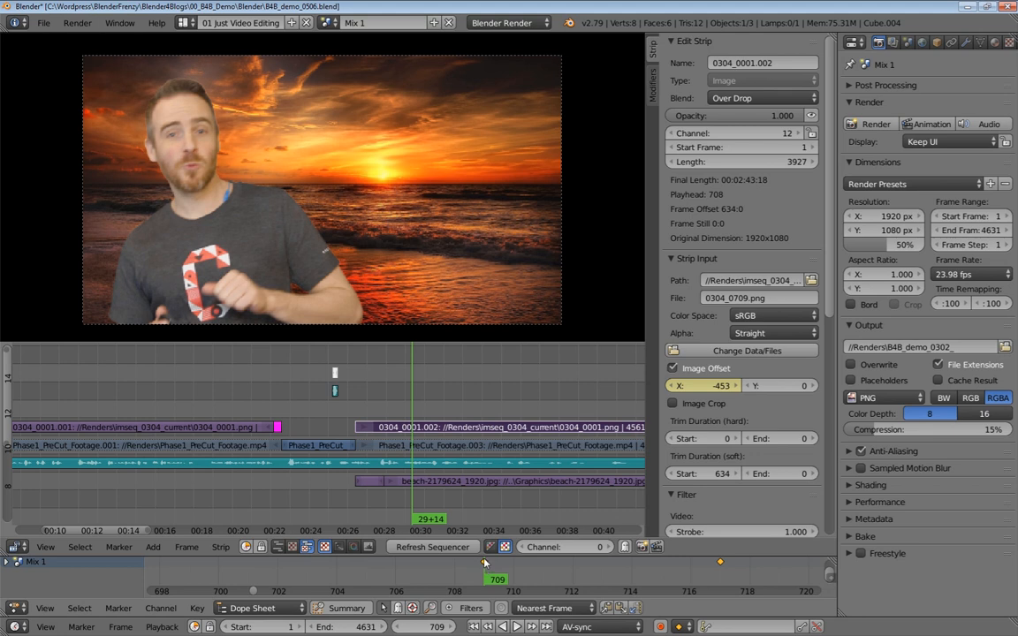
pyautogui.moveTo(485, 563); pyautogui.dragTo(515, 575)
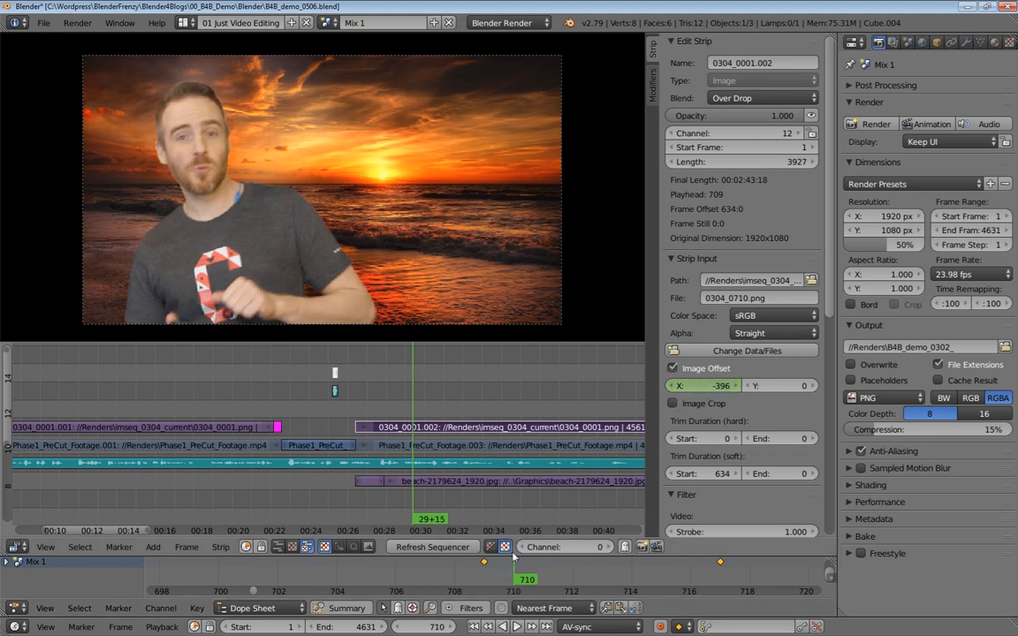
pyautogui.moveTo(509, 576); pyautogui.dragTo(497, 576)
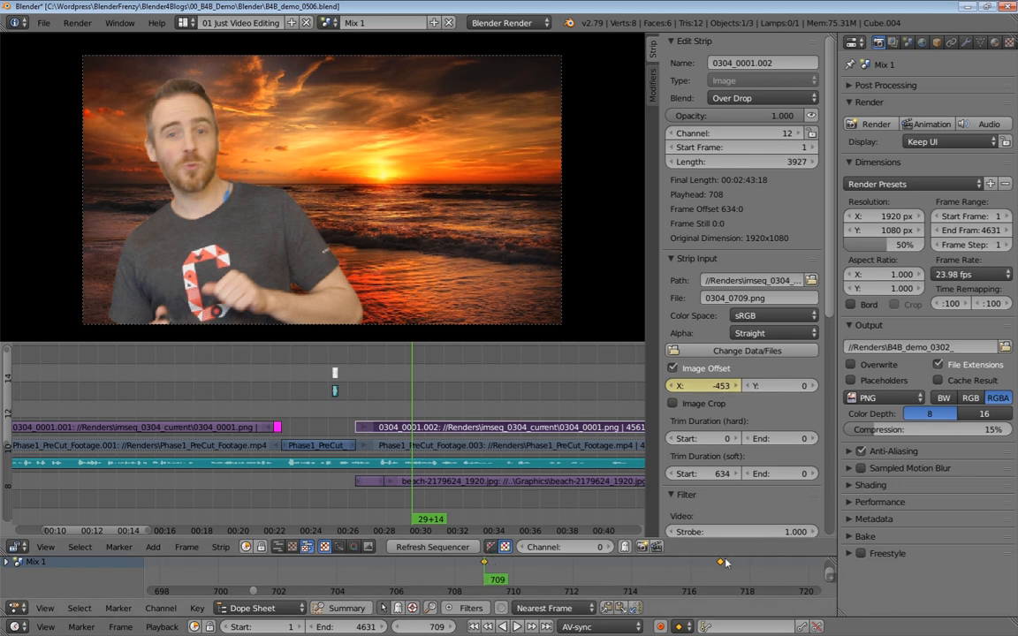
# Reverse the two selected X offset keyframes in time by scaling them by -1 around the playhead at frame 709
pyautogui.keyDown('ctrl'); pyautogui.moveTo(563, 572); pyautogui.dragTo(456, 584, button='middle'); pyautogui.keyUp('ctrl')
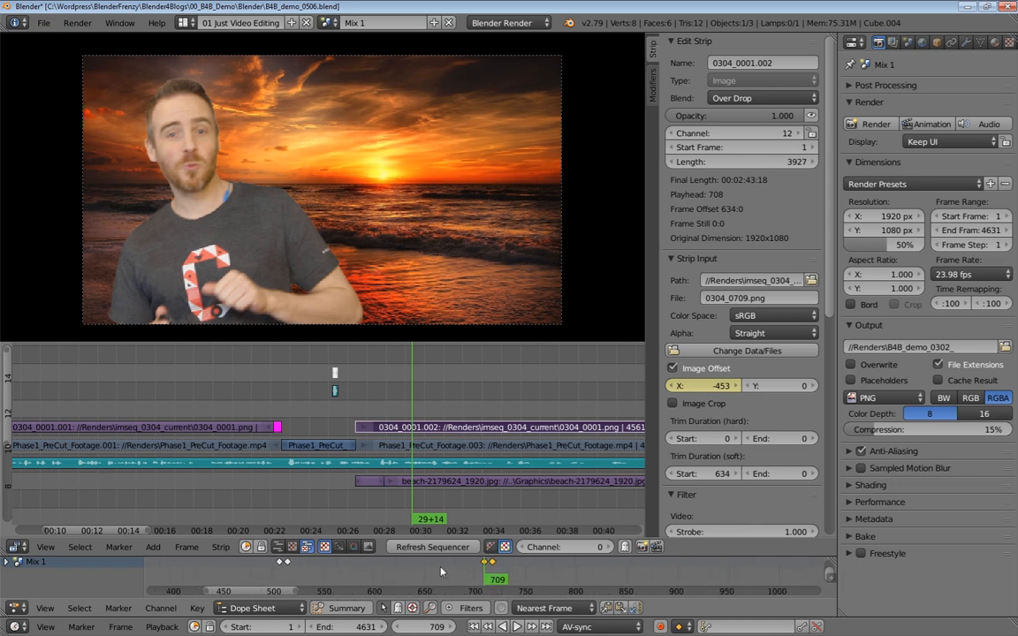
pyautogui.keyDown('ctrl'); pyautogui.moveTo(502, 571); pyautogui.dragTo(560, 582, button='middle'); pyautogui.keyUp('ctrl')
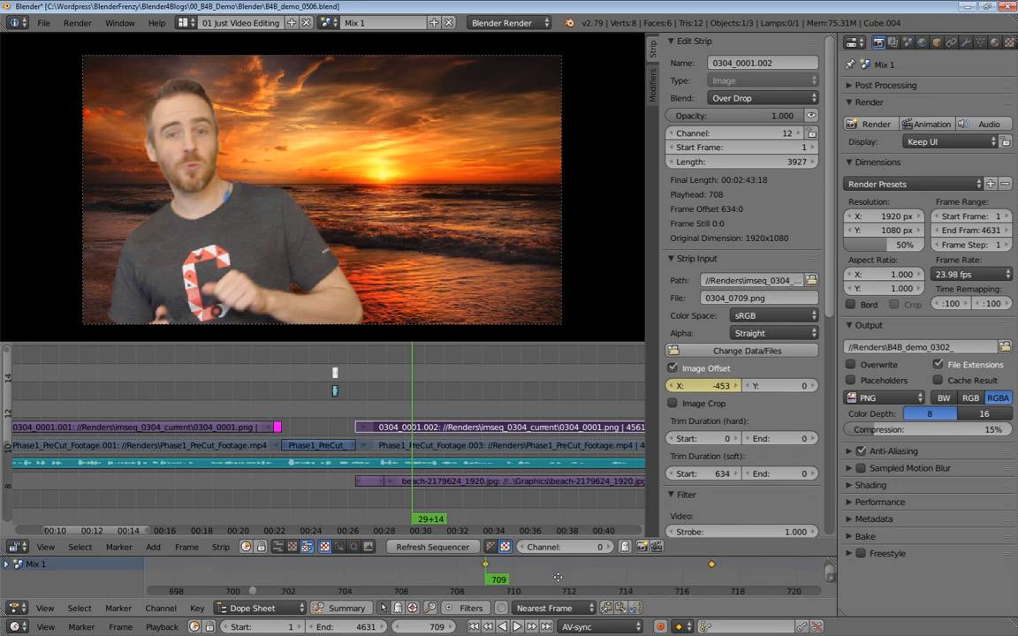
pyautogui.press('s')
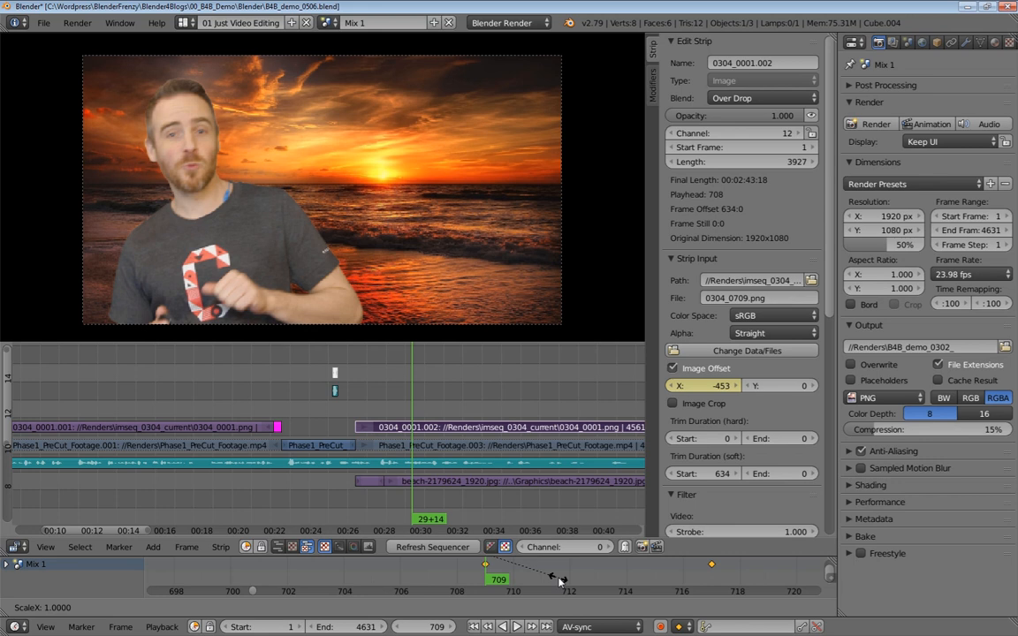
pyautogui.write('-1')
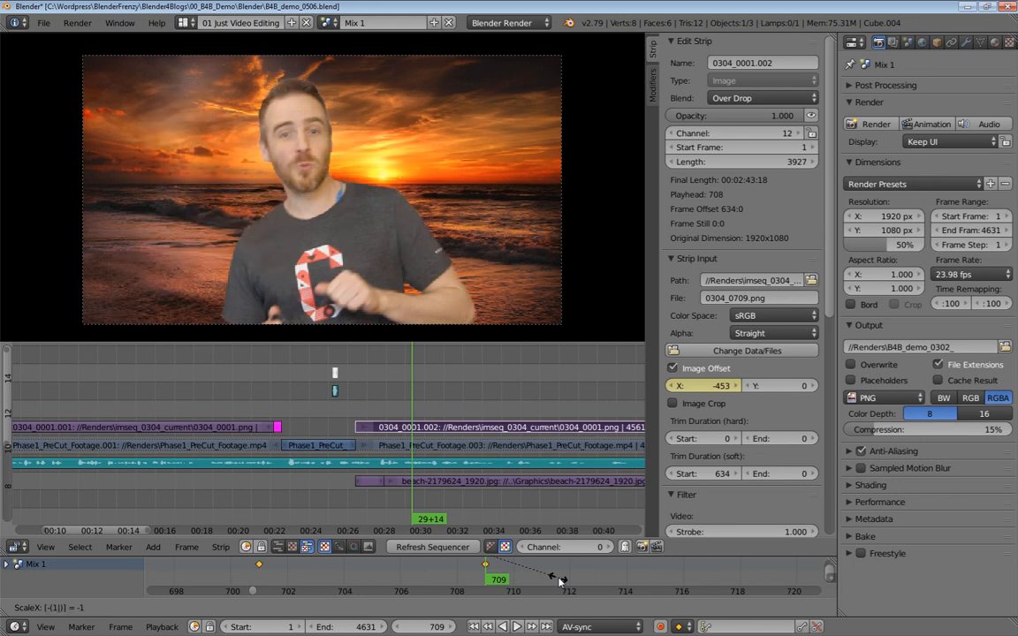
pyautogui.press('Return')
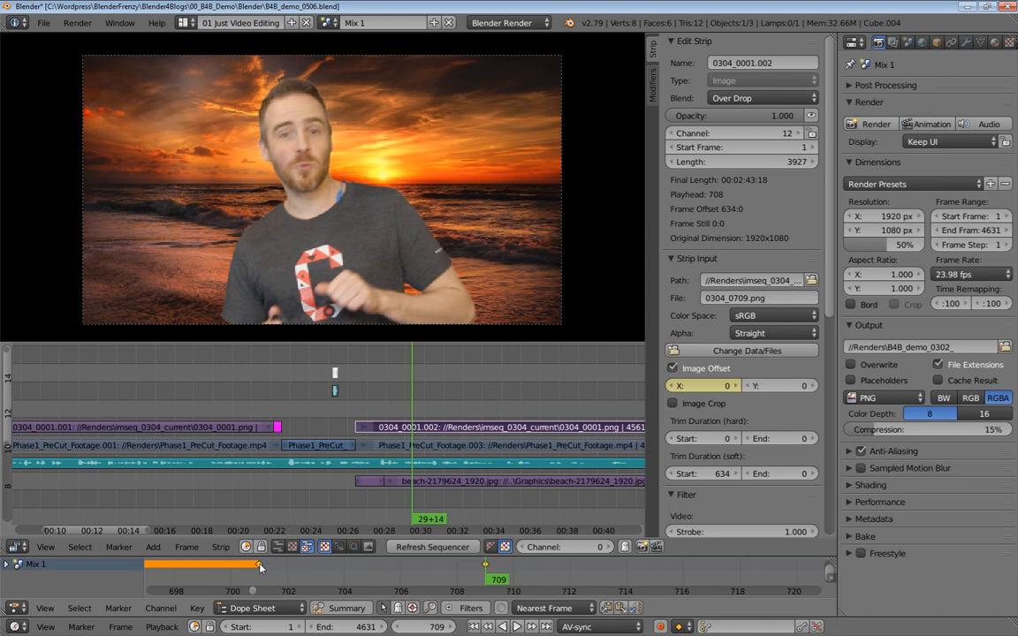
# Play back the move from frame 701 and shift the two X offset keyframes to frames 704 and 712
pyautogui.moveTo(237, 570); pyautogui.dragTo(252, 578)
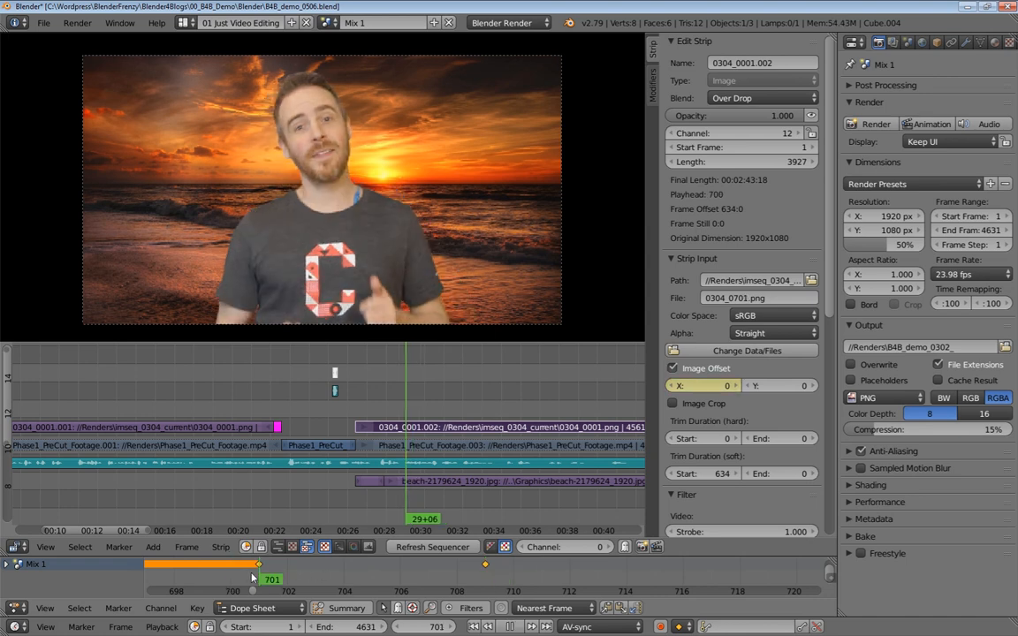
pyautogui.hotkey('alt', 'a')
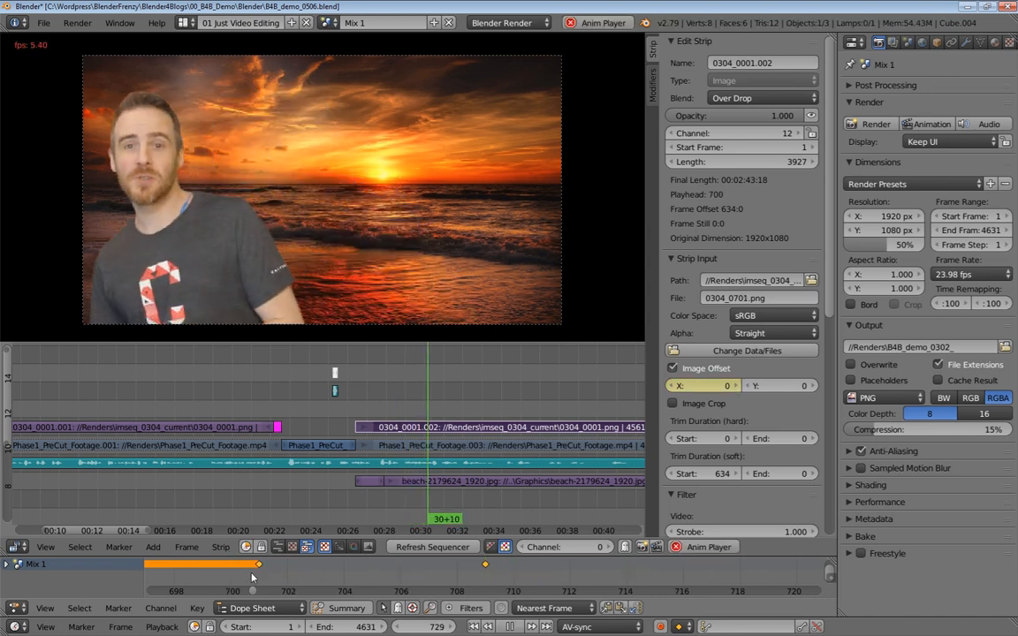
pyautogui.moveTo(264, 577); pyautogui.dragTo(334, 575)
pyautogui.press('g')
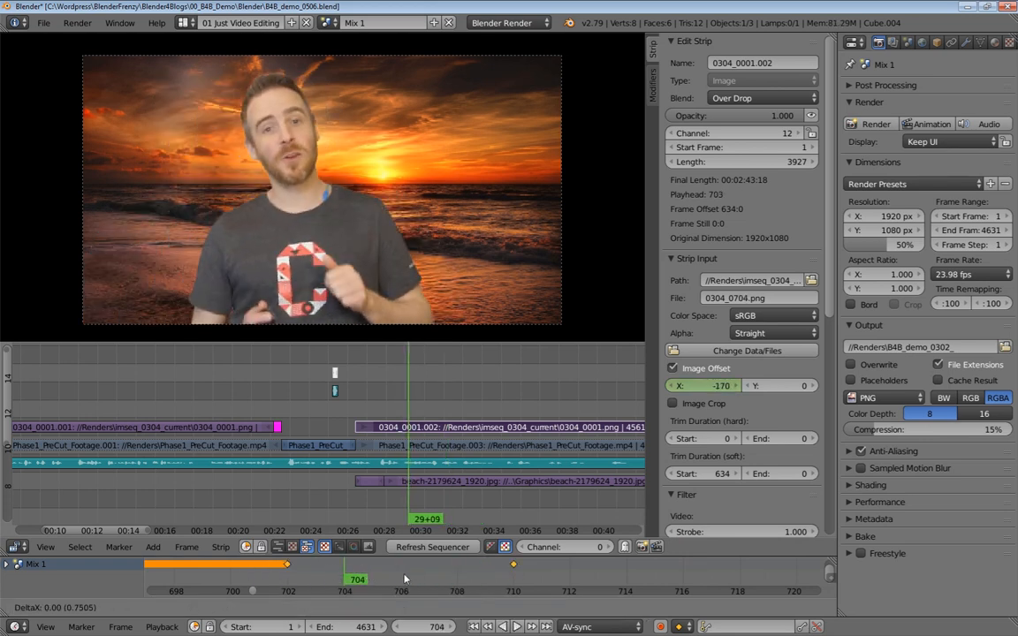
pyautogui.click(444, 580)
# Replay the sideways move several times from about frames 698 to 700, then place the playhead on frame 712
pyautogui.moveTo(222, 579); pyautogui.dragTo(190, 576)
pyautogui.hotkey('alt', 'a')
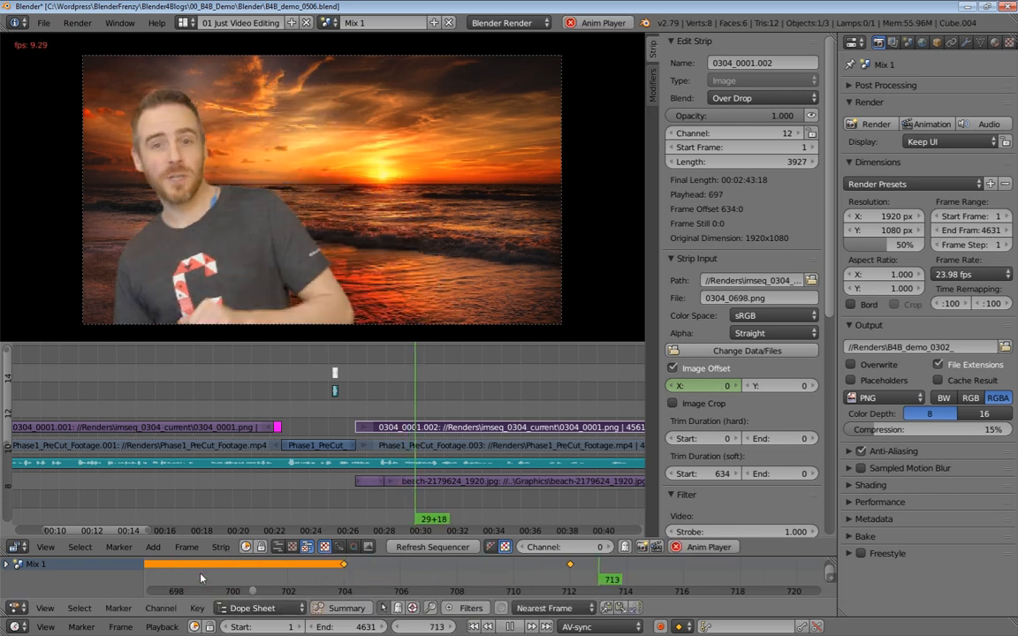
pyautogui.hotkey('alt', 'a')
pyautogui.click(215, 580)
pyautogui.hotkey('alt', 'a')
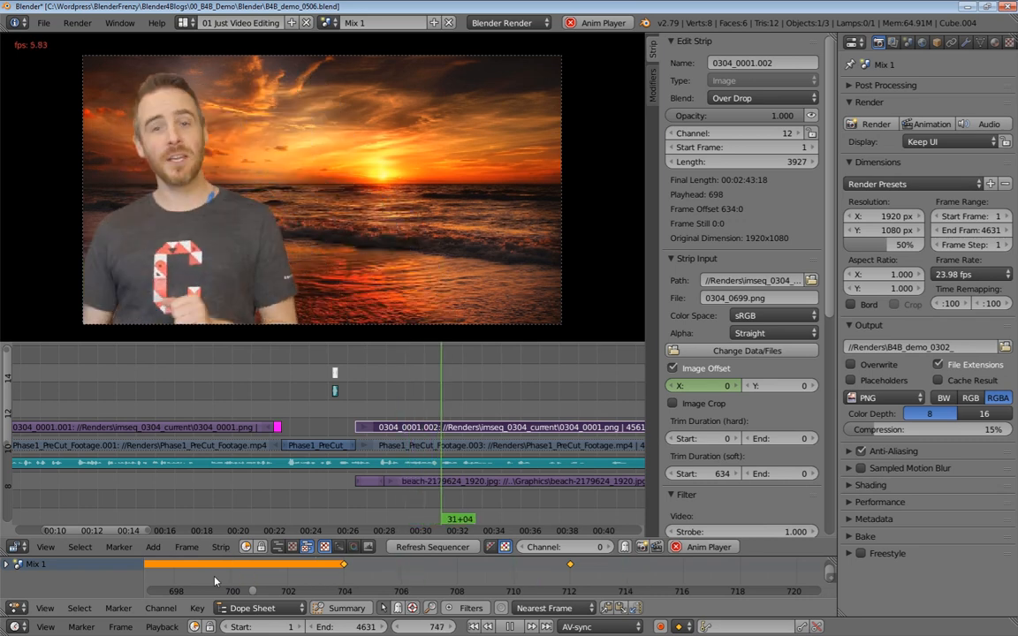
pyautogui.hotkey('alt', 'a')
pyautogui.click(233, 580)
pyautogui.hotkey('alt', 'a')
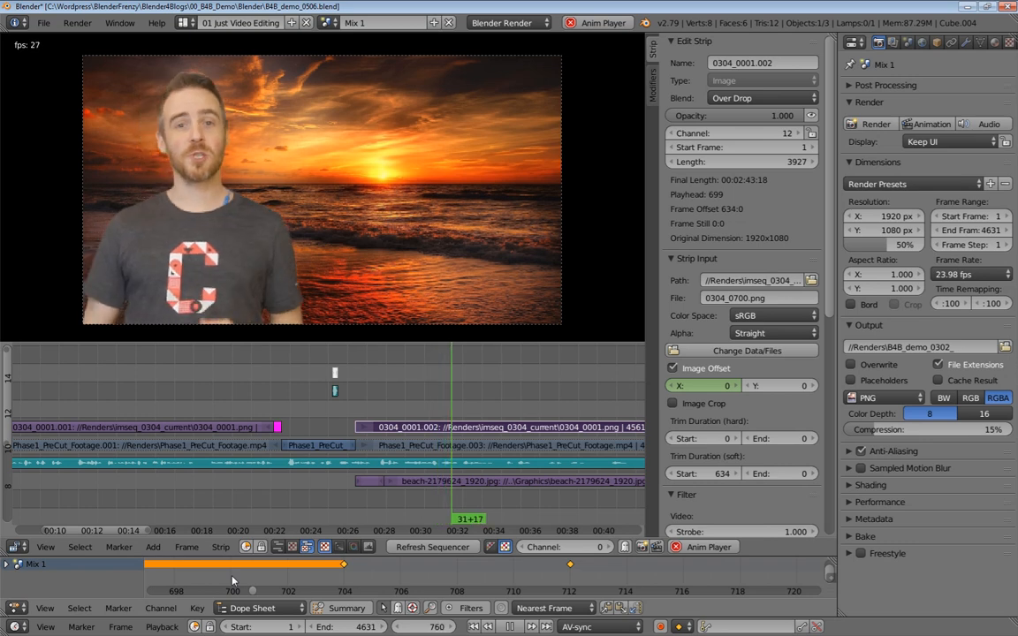
pyautogui.hotkey('alt', 'a')
pyautogui.click(570, 566)
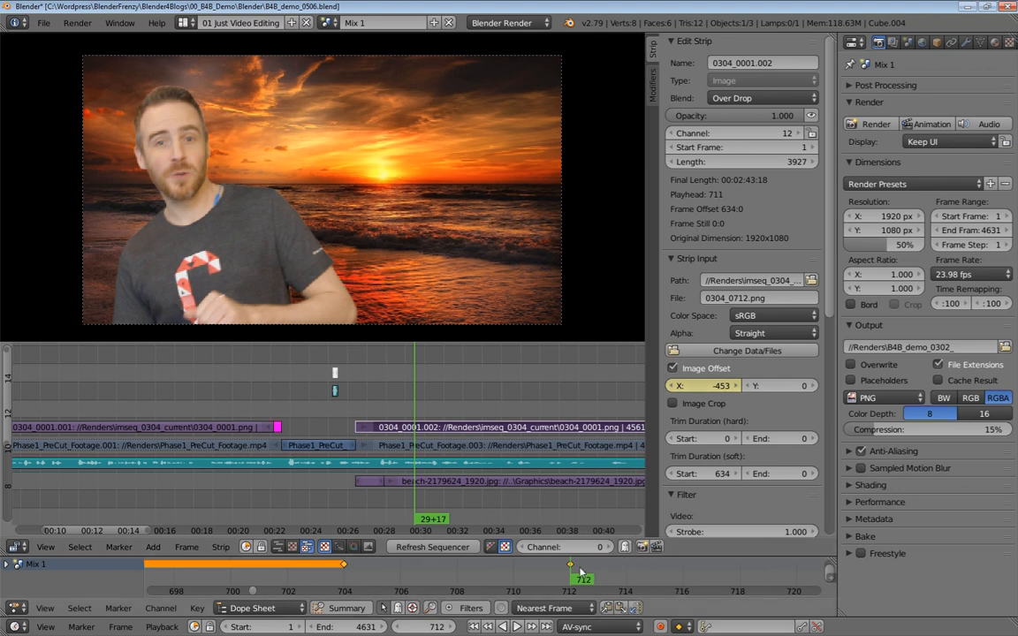
# Select the keyed strip before the cut and the one over the beach in turn, looking for their keyframes in the Dope Sheet
pyautogui.keyDown('ctrl'); pyautogui.moveTo(629, 569); pyautogui.dragTo(800, 586, button='middle'); pyautogui.keyUp('ctrl')
pyautogui.moveTo(691, 571)
pyautogui.keyDown('ctrl'); pyautogui.mouseDown(button='middle')
pyautogui.moveTo(596, 594)
pyautogui.moveTo(608, 594)
pyautogui.moveTo(442, 575)
pyautogui.mouseUp(button='middle'); pyautogui.keyUp('ctrl')
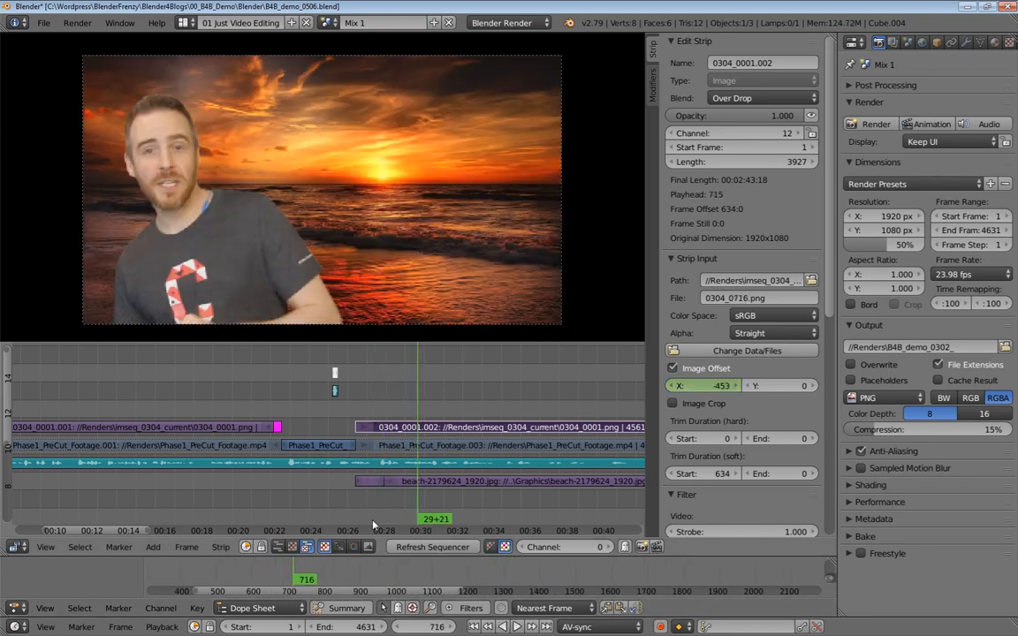
pyautogui.rightClick(248, 429)
pyautogui.rightClick(380, 428)
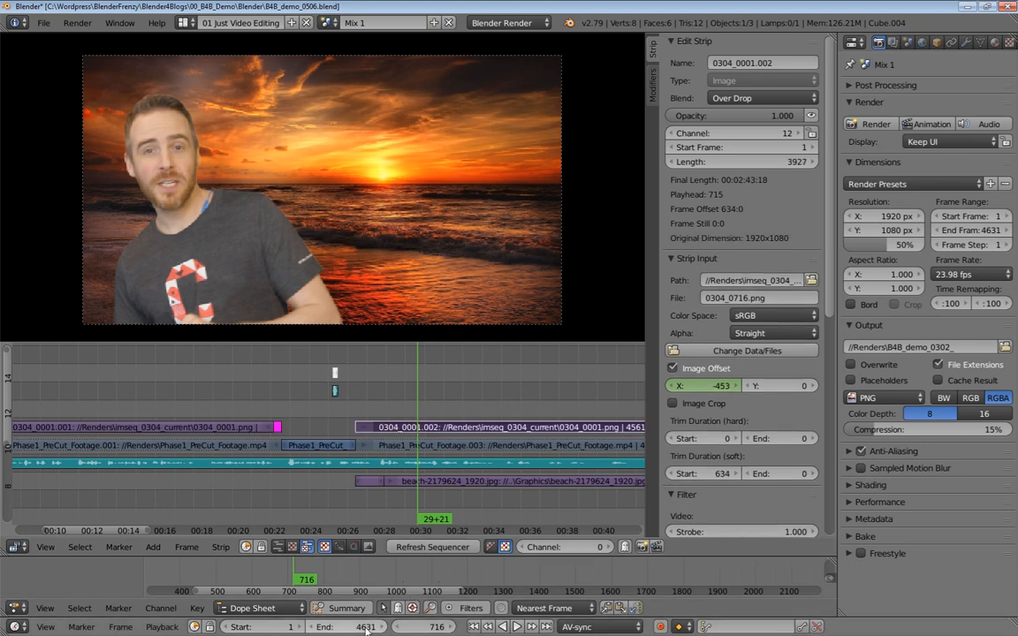
pyautogui.keyDown('ctrl'); pyautogui.moveTo(351, 578); pyautogui.dragTo(389, 591, button='middle'); pyautogui.keyUp('ctrl')
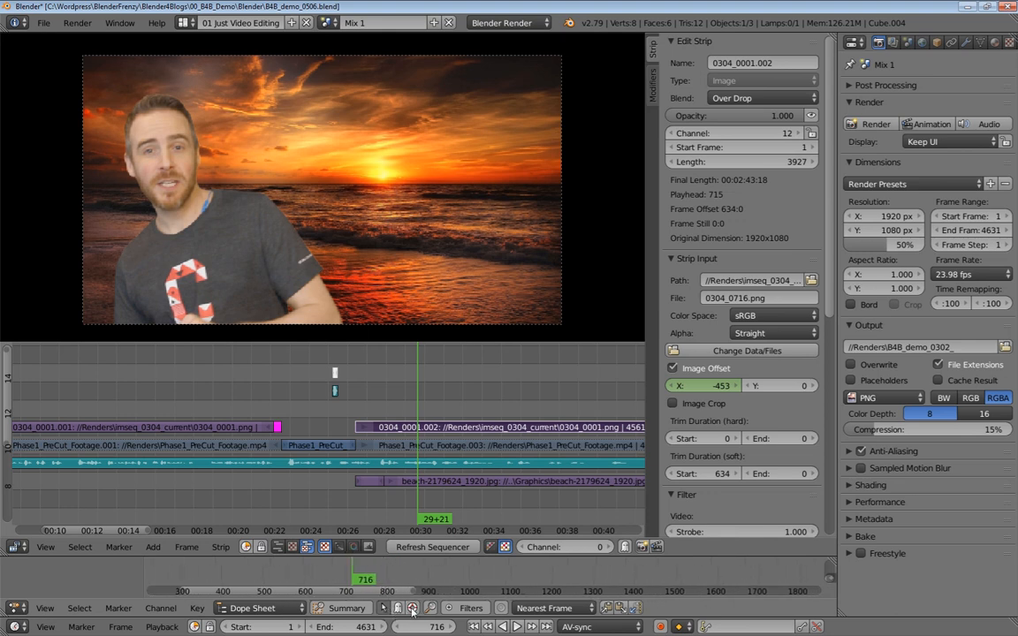
pyautogui.click(301, 609)
pyautogui.click(305, 611)
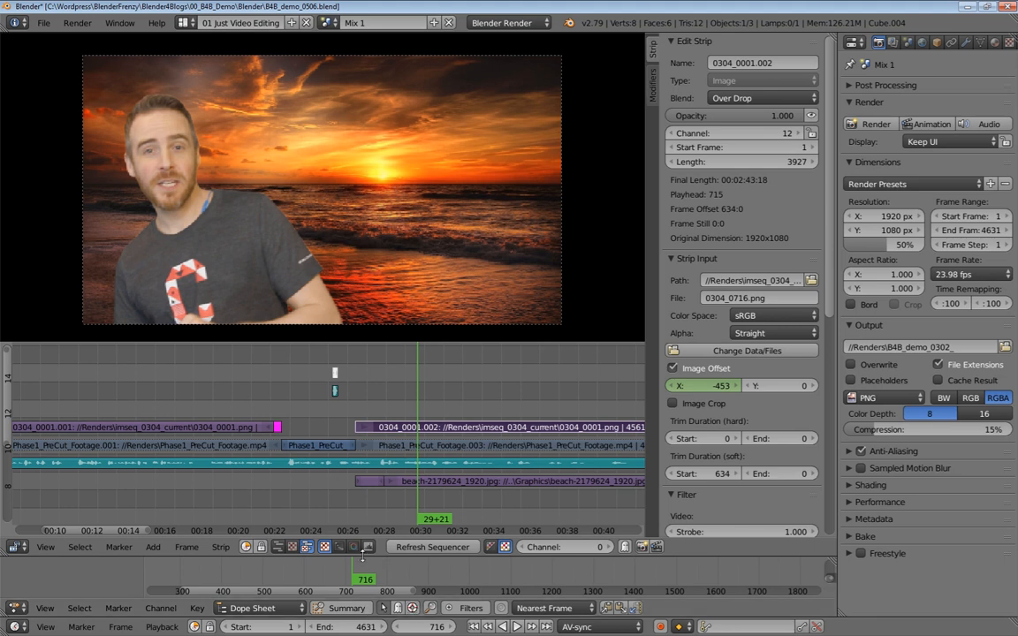
# Undo the last few changes with the keyed strip over the beach selected, and scrub to frame 724 to check its X offset
pyautogui.hotkey('ctrl', 'z')
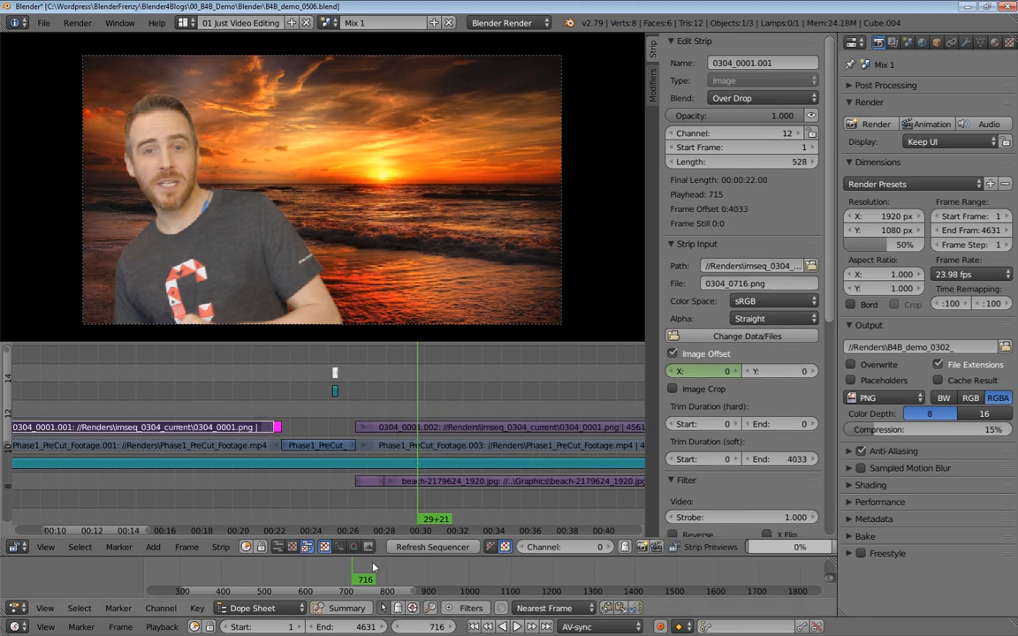
pyautogui.click(384, 429)
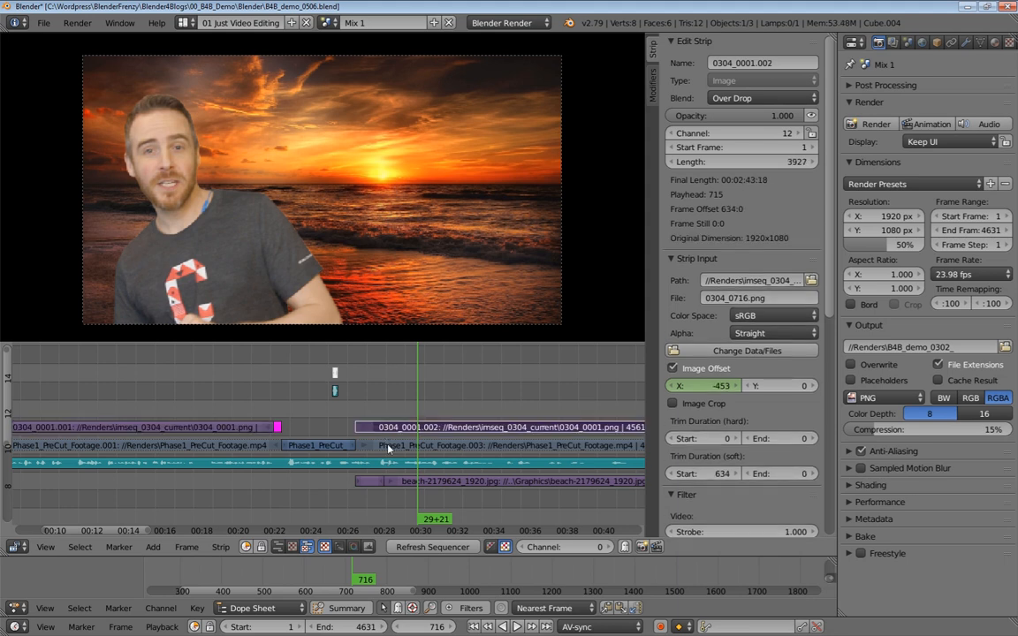
pyautogui.hotkey('ctrl', 'z')
pyautogui.hotkey('ctrl', 'z')
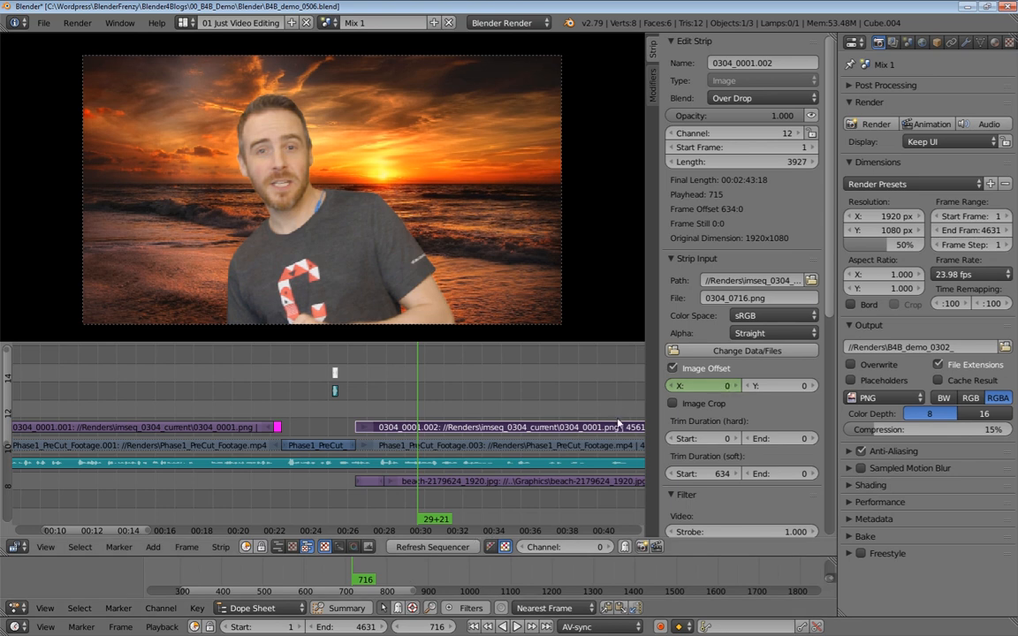
pyautogui.moveTo(411, 394); pyautogui.dragTo(411, 425)
pyautogui.scroll(-5, 424, 491)
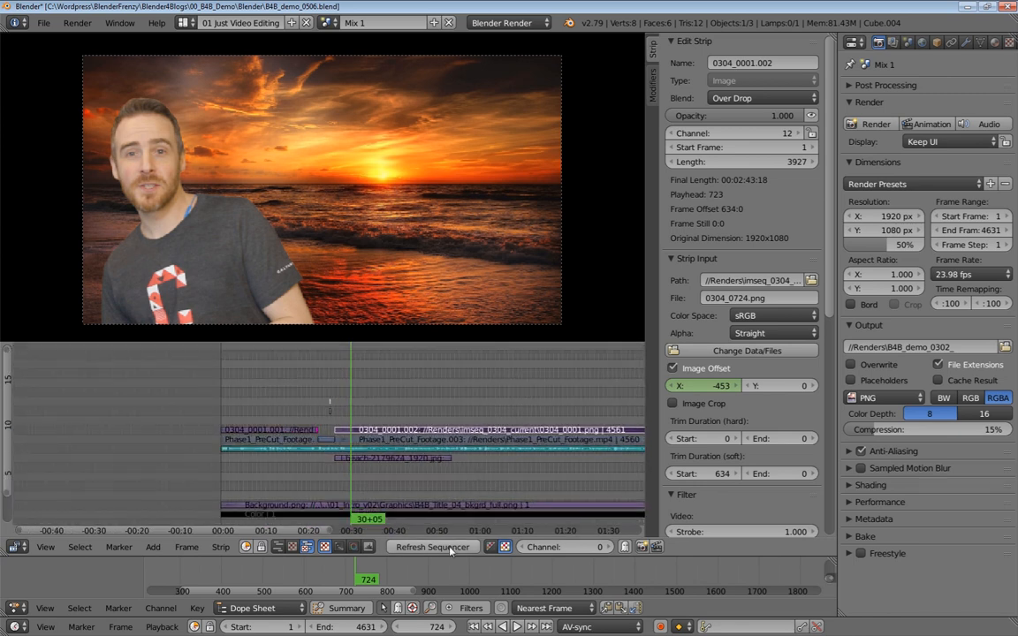
# Enlarge the Dope Sheet slightly and bring the X offset keyframes at frames 704 and 712 into view
pyautogui.moveTo(503, 558); pyautogui.dragTo(526, 551)
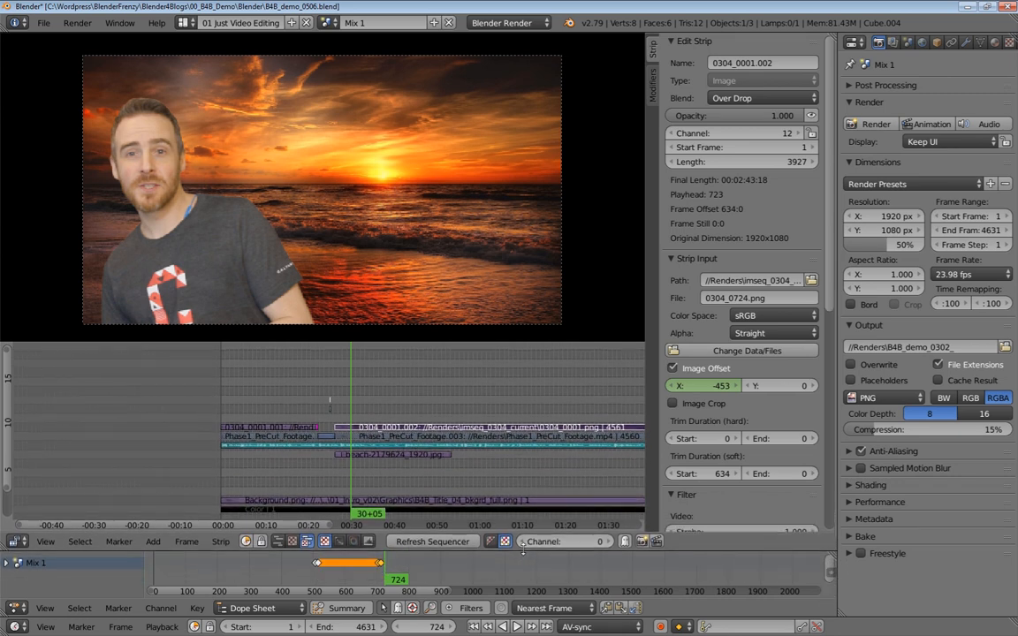
pyautogui.scroll(-3, 438, 563)
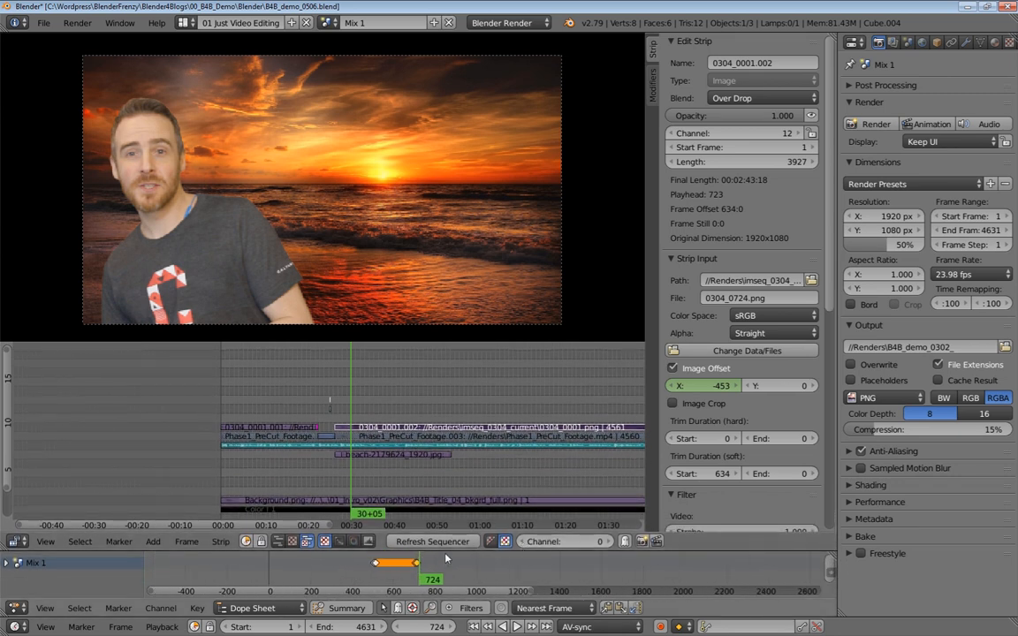
pyautogui.moveTo(454, 551); pyautogui.dragTo(454, 549)
pyautogui.keyDown('ctrl'); pyautogui.moveTo(445, 570); pyautogui.dragTo(467, 554, button='middle'); pyautogui.keyUp('ctrl')
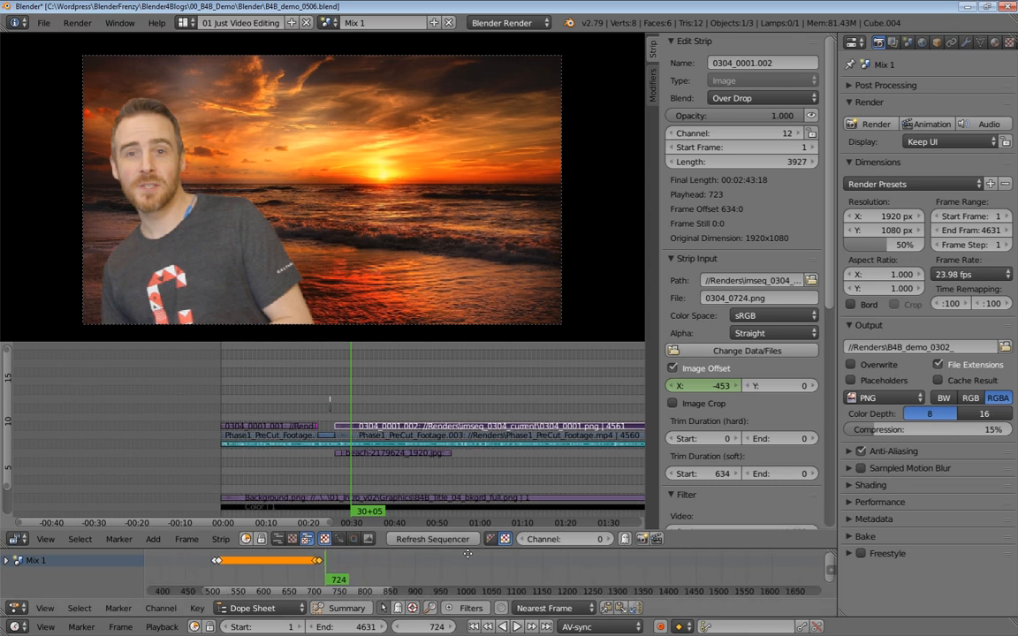
pyautogui.moveTo(358, 554); pyautogui.dragTo(547, 560, button='middle')
pyautogui.keyDown('ctrl'); pyautogui.moveTo(610, 557); pyautogui.dragTo(466, 564, button='middle'); pyautogui.keyUp('ctrl')
# Play back the sideways move across the two X offset keyframes and scrub through it to frame 712
pyautogui.click(523, 573)
pyautogui.hotkey('alt', 'a')
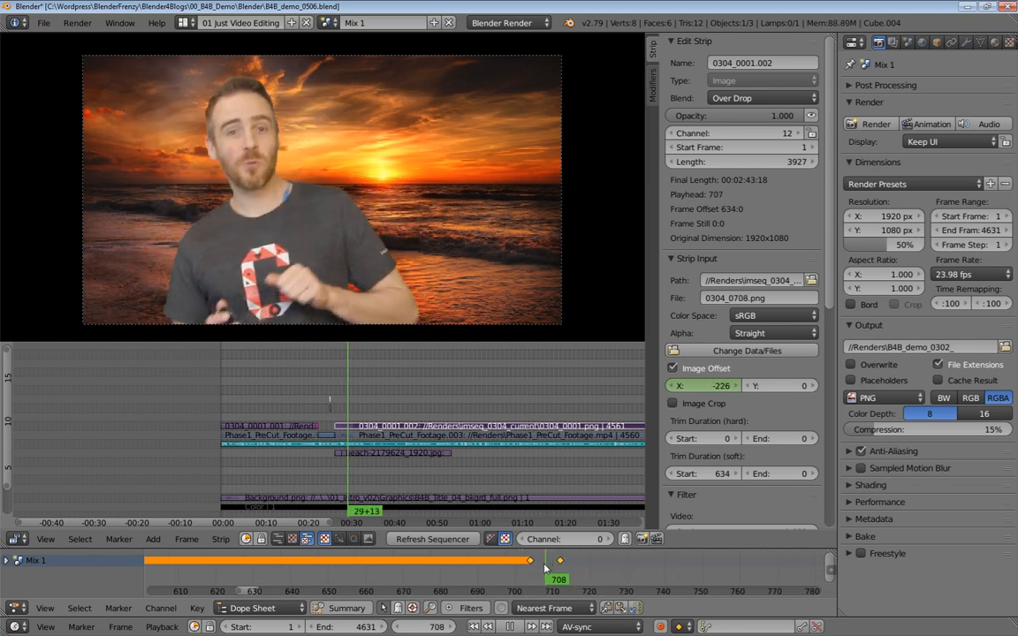
pyautogui.press('Escape')
pyautogui.moveTo(525, 570); pyautogui.dragTo(561, 570)
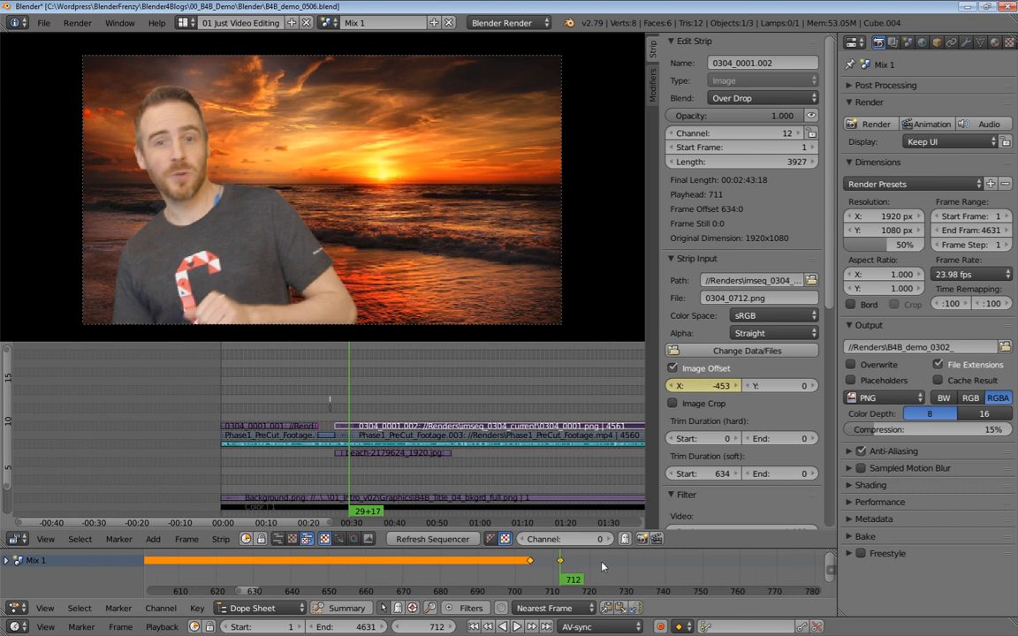
# Save the current file, then save an incremented version as B4B_demo_0507.blend
pyautogui.hotkey('ctrl', 's')
pyautogui.click(596, 566)
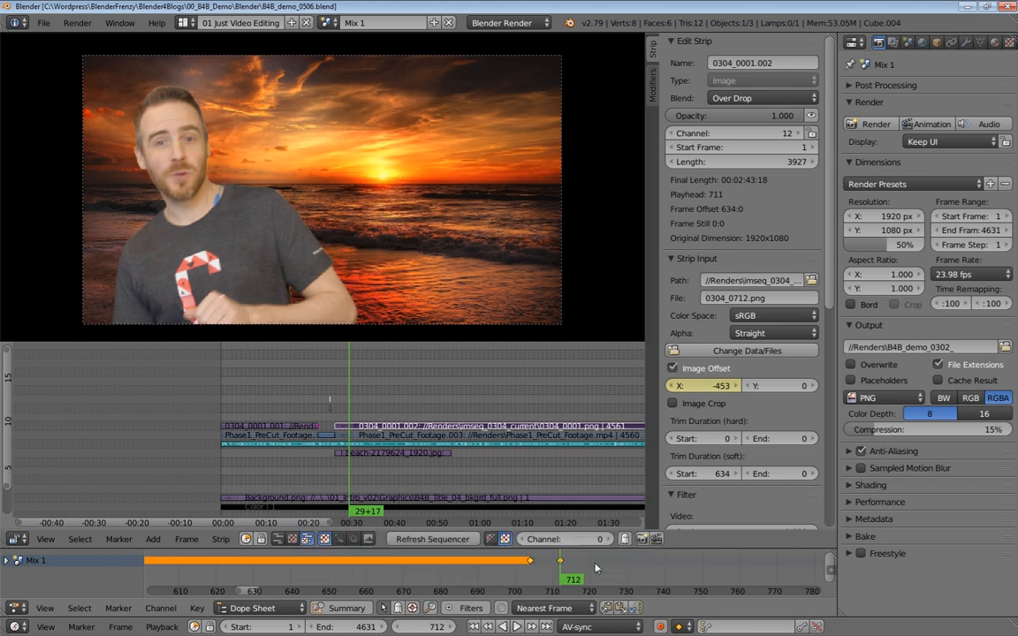
pyautogui.hotkey('ctrl', 'shift', 's')
pyautogui.press('KP_Add')
pyautogui.press('Return')
# Play back the edit from before the sideways move and stop at frame 1037, at the presenter's raised-finger gesture
pyautogui.moveTo(560, 568); pyautogui.dragTo(481, 568)
pyautogui.hotkey('alt', 'a')
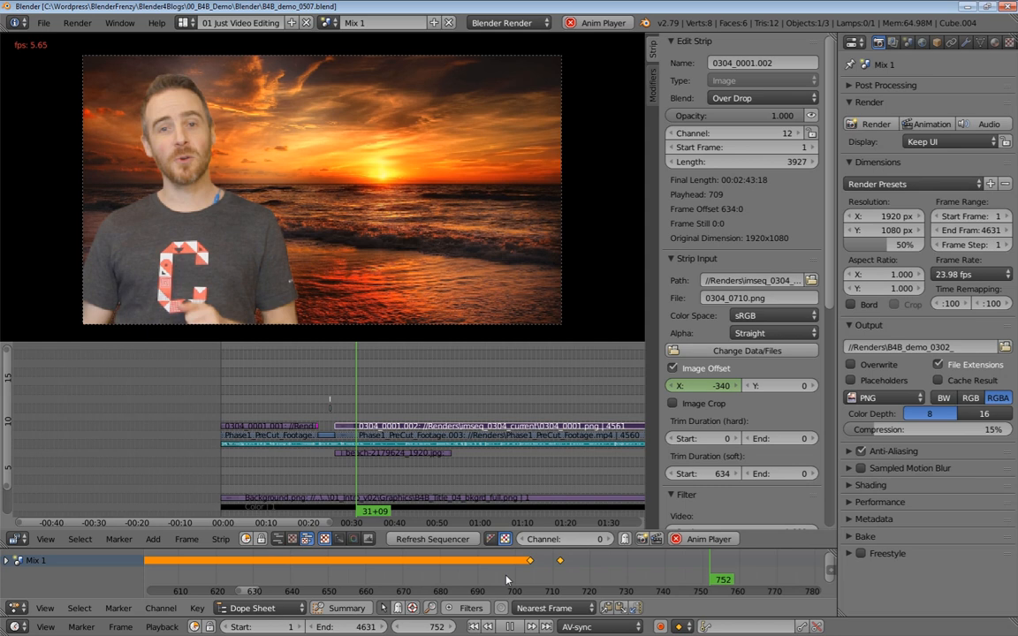
pyautogui.hotkey('alt', 'a')
pyautogui.hotkey('alt', 'a')
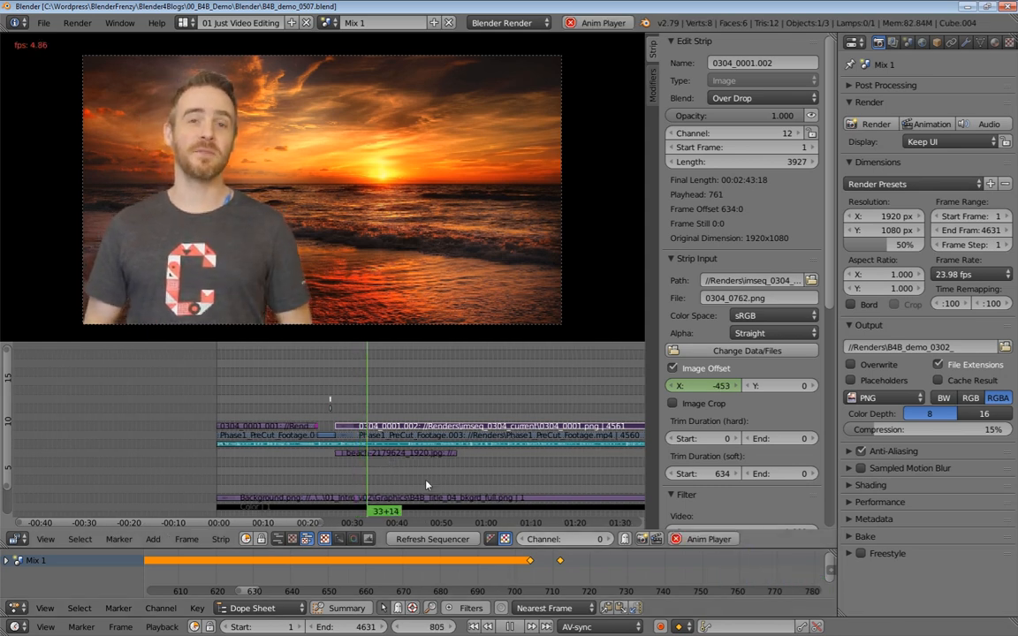
pyautogui.scroll(5, 415, 456)
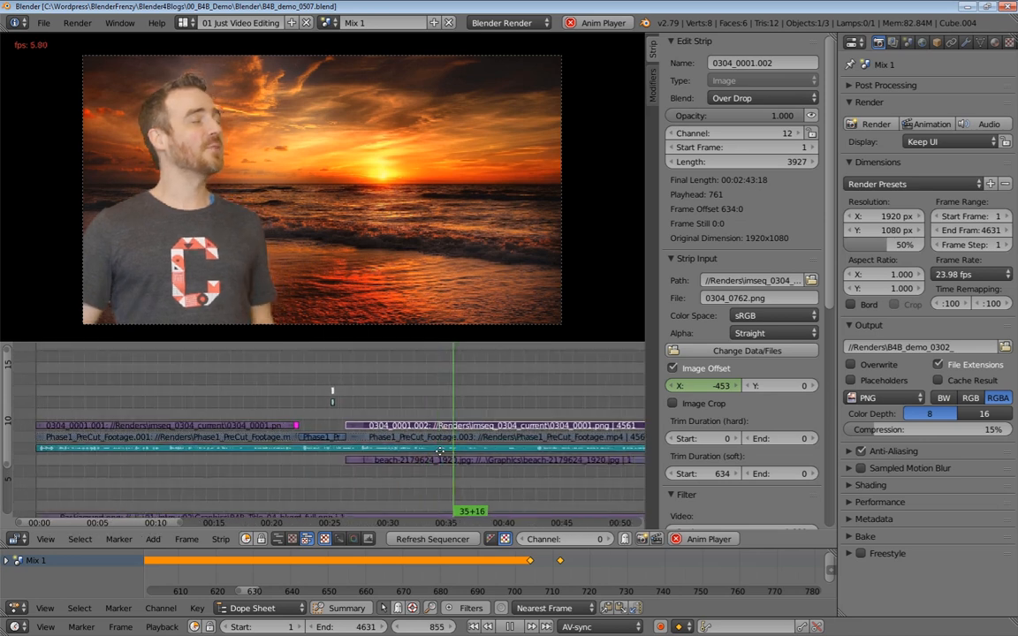
pyautogui.keyDown('ctrl'); pyautogui.hscroll(4, 390, 466); pyautogui.keyUp('ctrl')
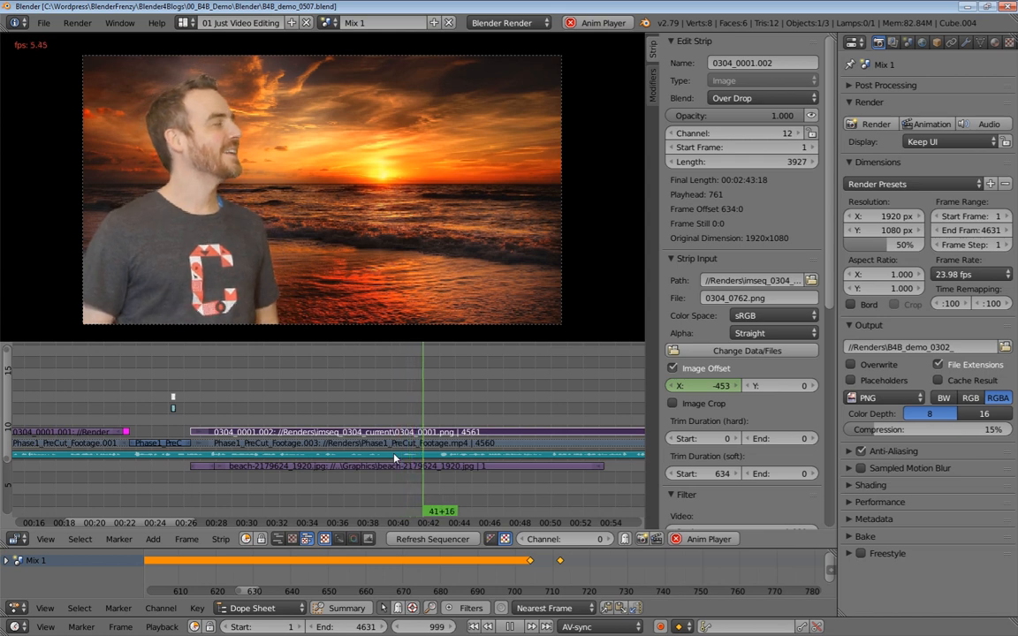
pyautogui.hotkey('alt', 'a')
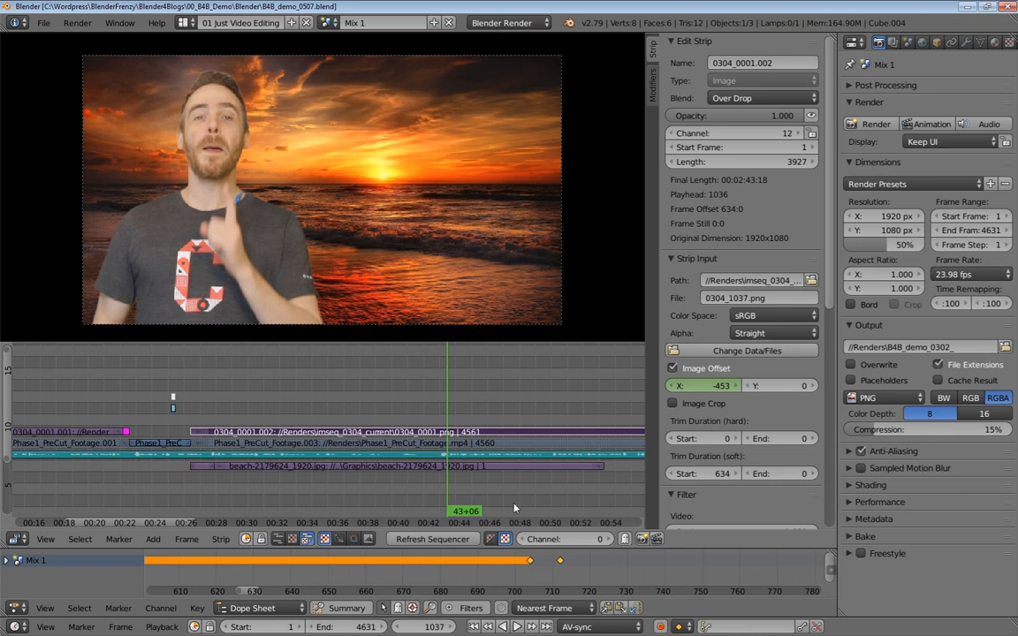
# Trim the end of the beach-2179624_1920.jpg strip to the playhead at frame 1037
pyautogui.rightClick(598, 469)
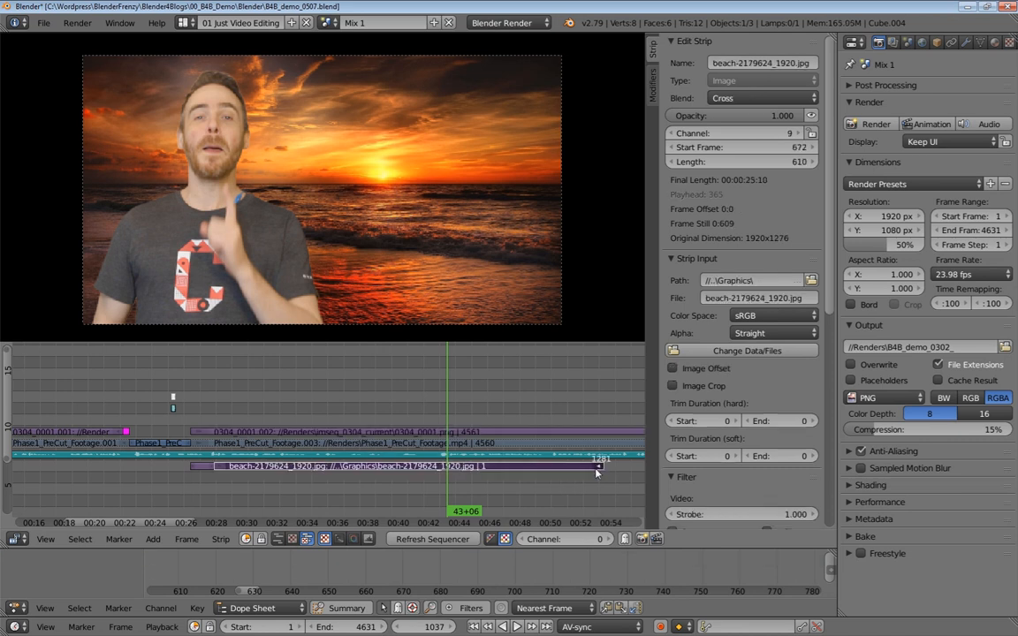
pyautogui.hotkey('shift', 's')
pyautogui.hotkey('shift', 'b')
pyautogui.moveTo(408, 398); pyautogui.dragTo(528, 518)
# Play back the frames around the end of the beach-2179624_1920.jpg strip to find where the presenter's finger gesture starts
pyautogui.moveTo(350, 452)
pyautogui.mouseDown(button='middle')
pyautogui.moveTo(428, 470)
pyautogui.moveTo(545, 474)
pyautogui.mouseUp(button='middle')
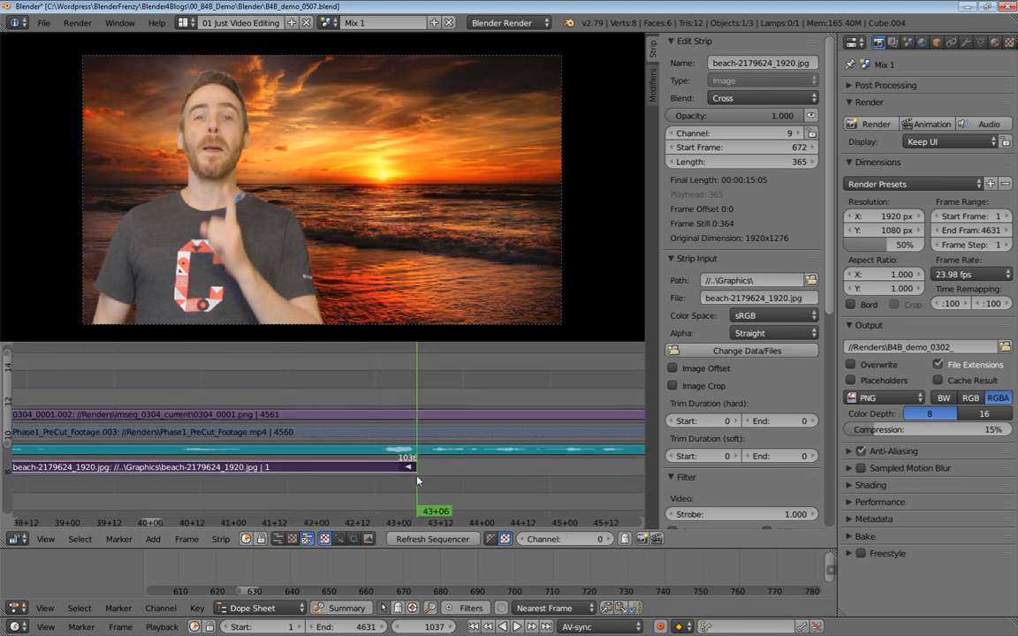
pyautogui.keyDown('ctrl'); pyautogui.moveTo(417, 477); pyautogui.dragTo(440, 467, button='middle'); pyautogui.keyUp('ctrl')
pyautogui.click(382, 464)
pyautogui.hotkey('alt', 'a')
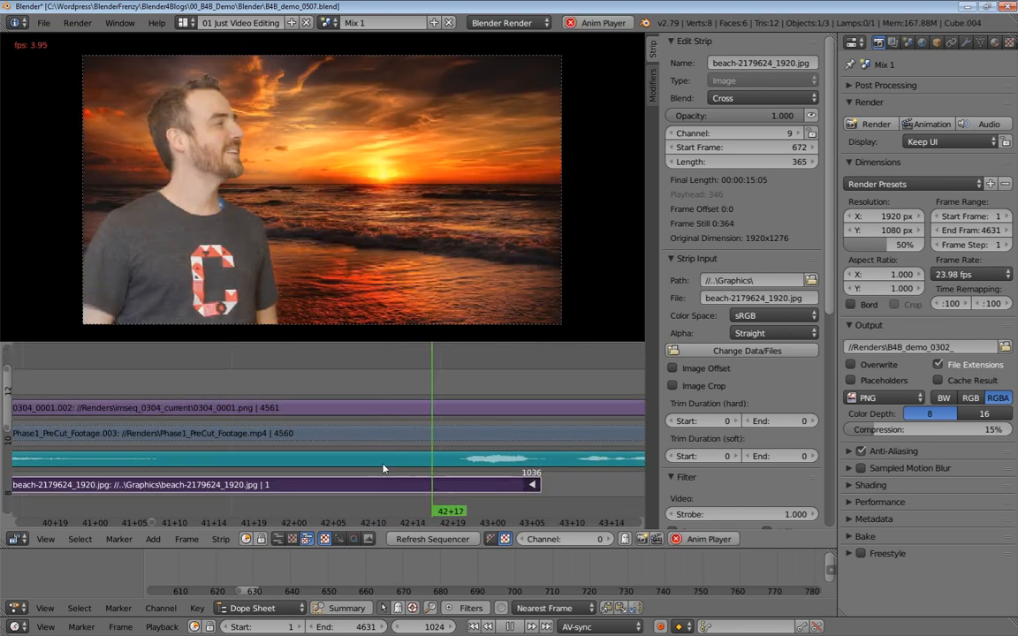
pyautogui.click(460, 466)
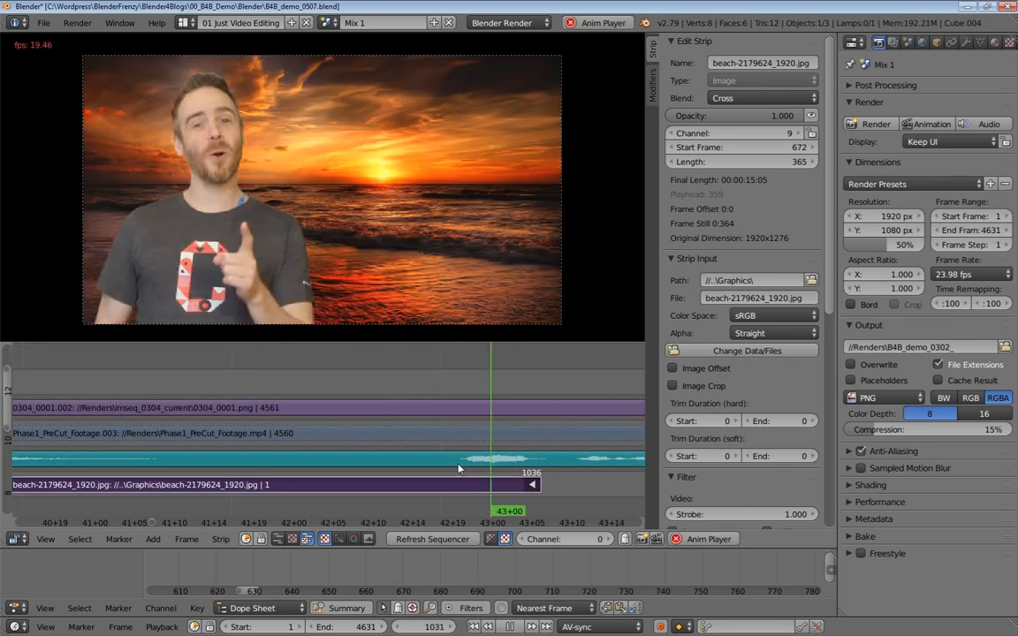
pyautogui.hotkey('alt', 'a')
# Trim the end of the beach-2179624_1920.jpg strip back to frame 1026, where the gesture starts, and play back the cut
pyautogui.click(458, 466)
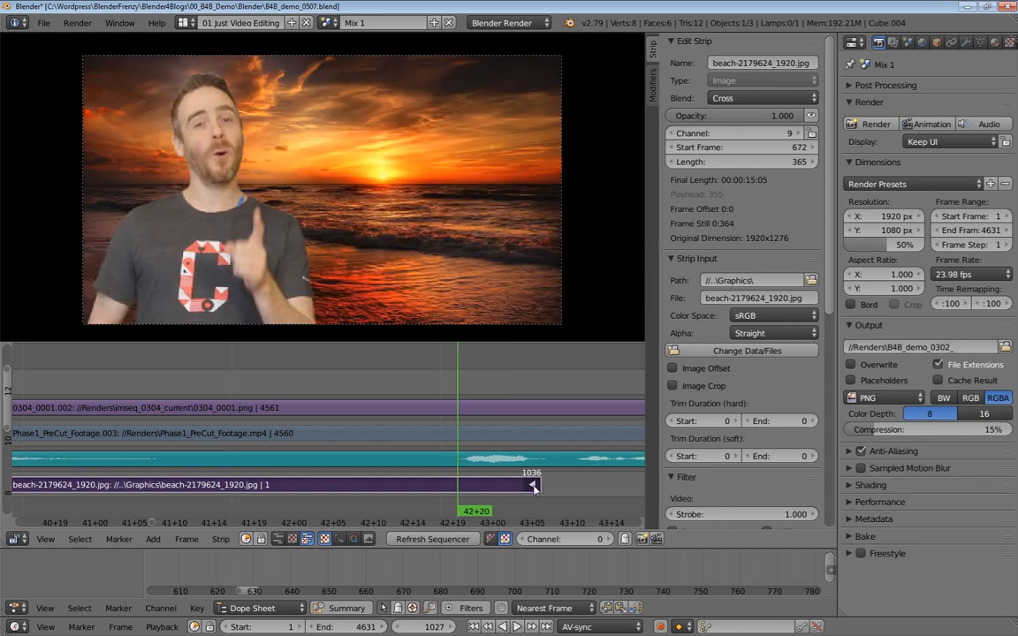
pyautogui.click(428, 491)
pyautogui.hotkey('alt', 'a')
pyautogui.hotkey('alt', 'a')
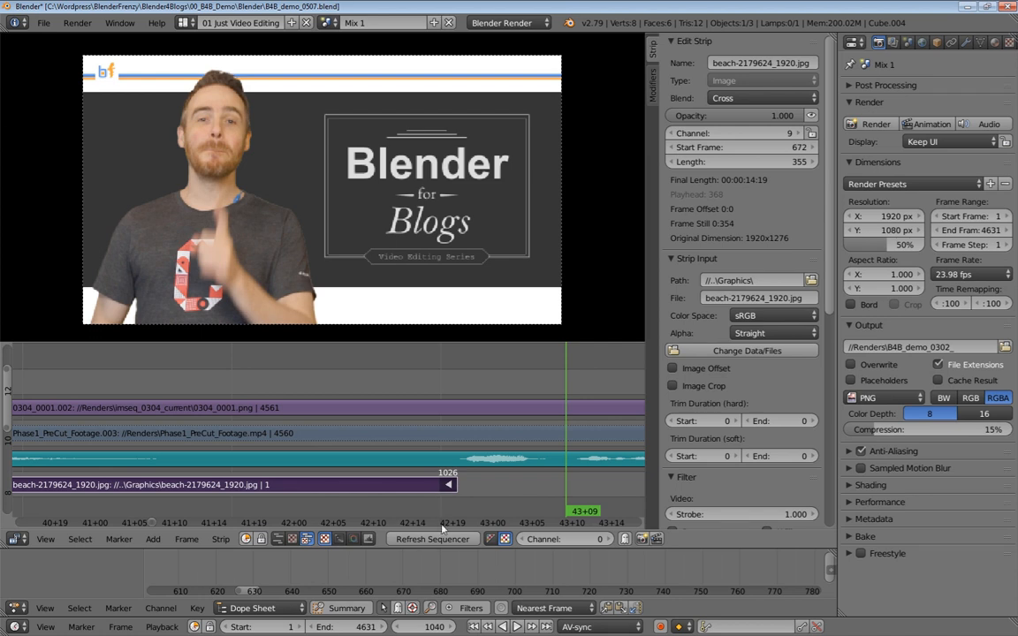
# Review the cut, shorten the beach-2179624_1920.jpg strip's end to frame 1024, and play back the background switch again
pyautogui.click(369, 499)
pyautogui.hotkey('alt', 'a')
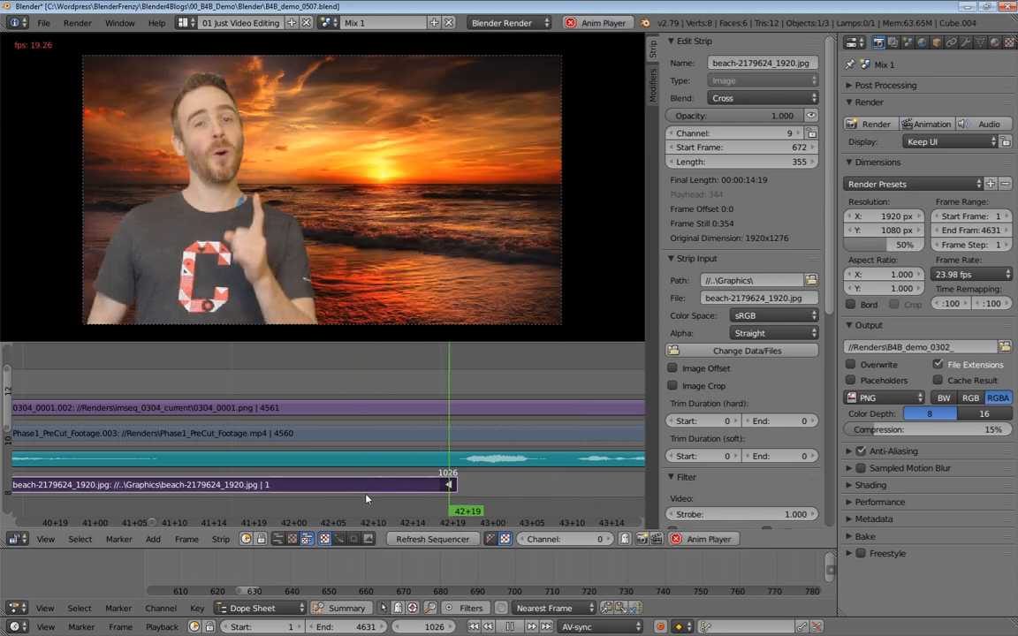
pyautogui.hotkey('alt', 'a')
pyautogui.moveTo(449, 485); pyautogui.dragTo(433, 488, button='right')
pyautogui.click(397, 495)
pyautogui.hotkey('alt', 'a')
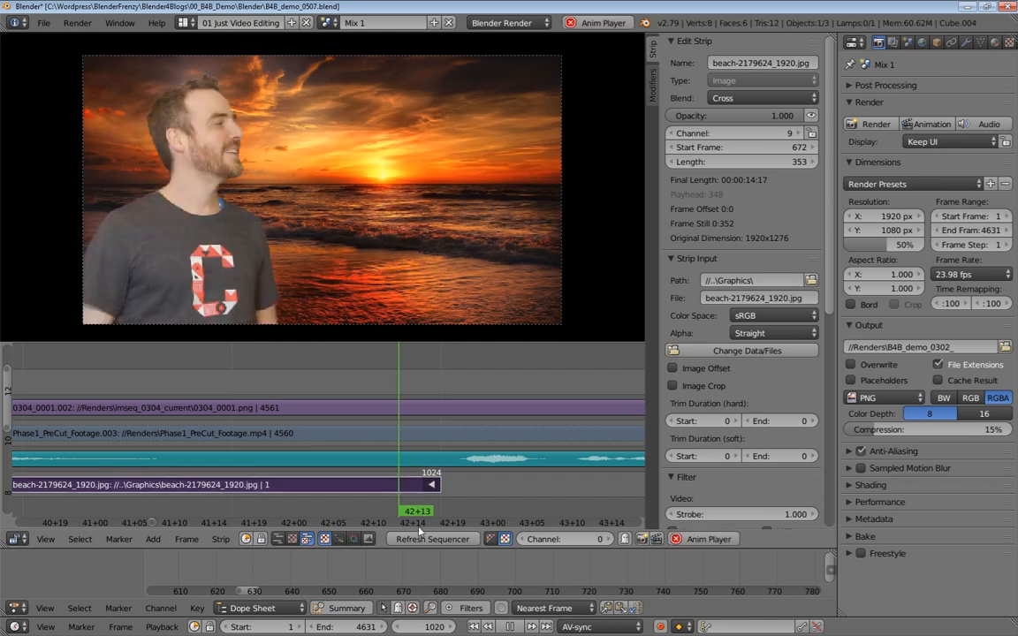
pyautogui.hotkey('alt', 'a')
# Scrub through the trimmed beach section from frame 870 to frame 956 to check the presenter against the background
pyautogui.keyDown('ctrl'); pyautogui.moveTo(518, 477); pyautogui.dragTo(358, 432, button='middle'); pyautogui.keyUp('ctrl')
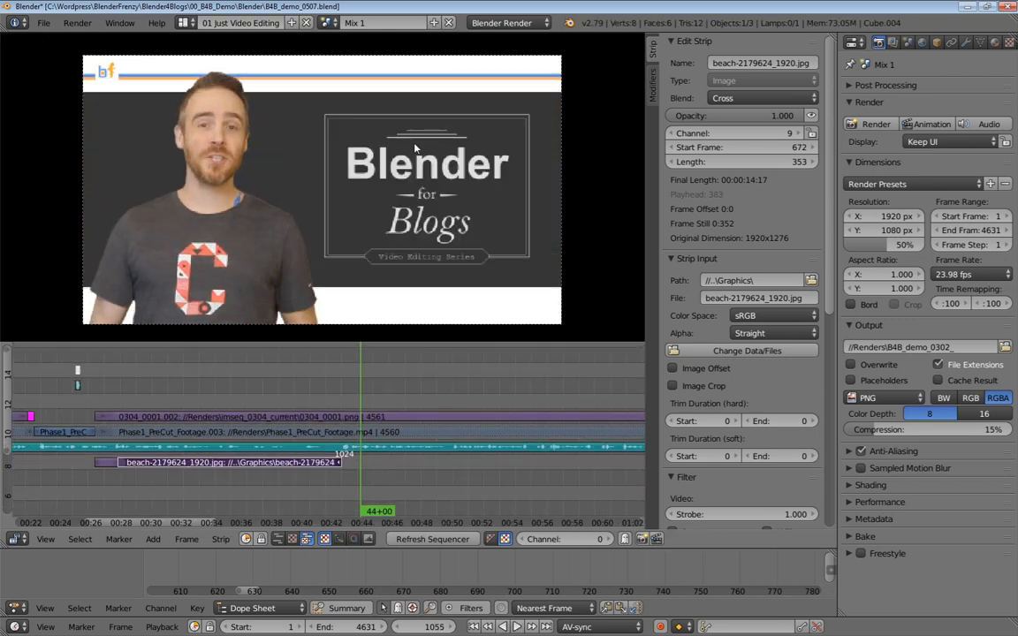
pyautogui.moveTo(433, 433); pyautogui.dragTo(577, 426, button='middle')
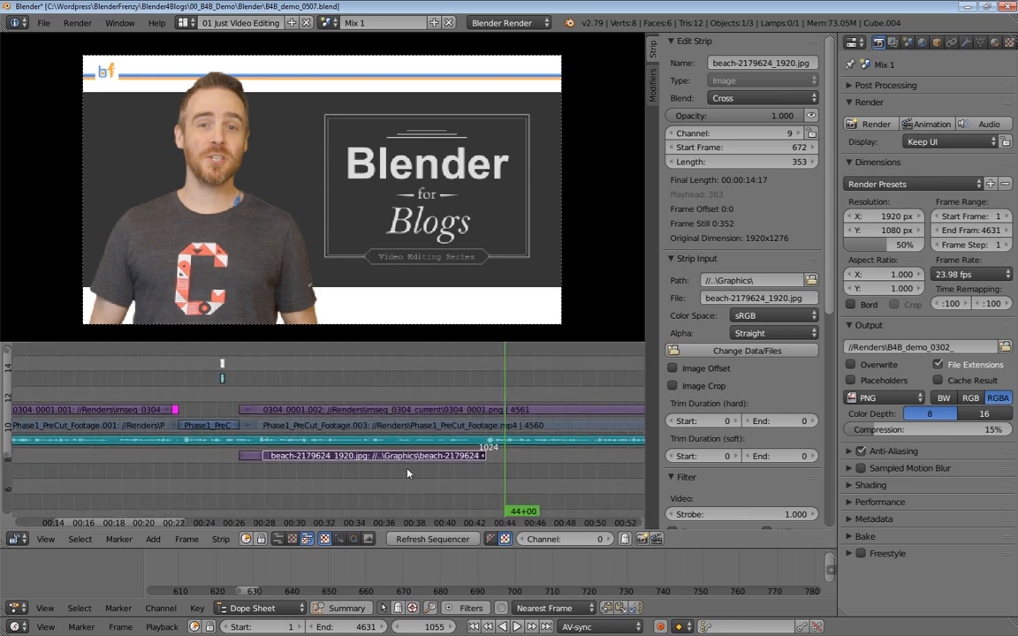
pyautogui.click(388, 380)
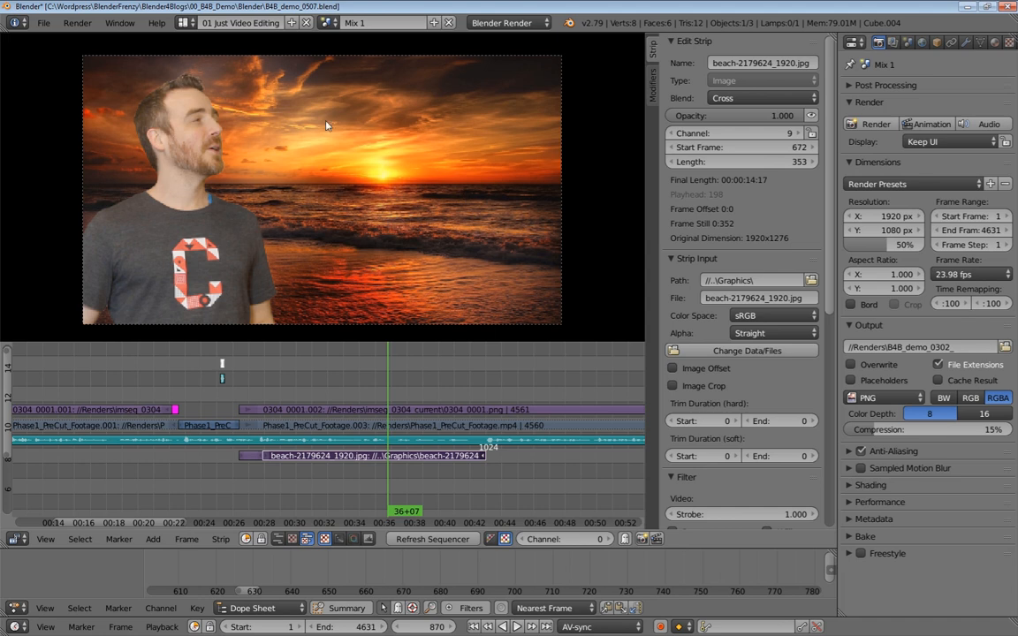
pyautogui.moveTo(408, 391); pyautogui.dragTo(443, 389)
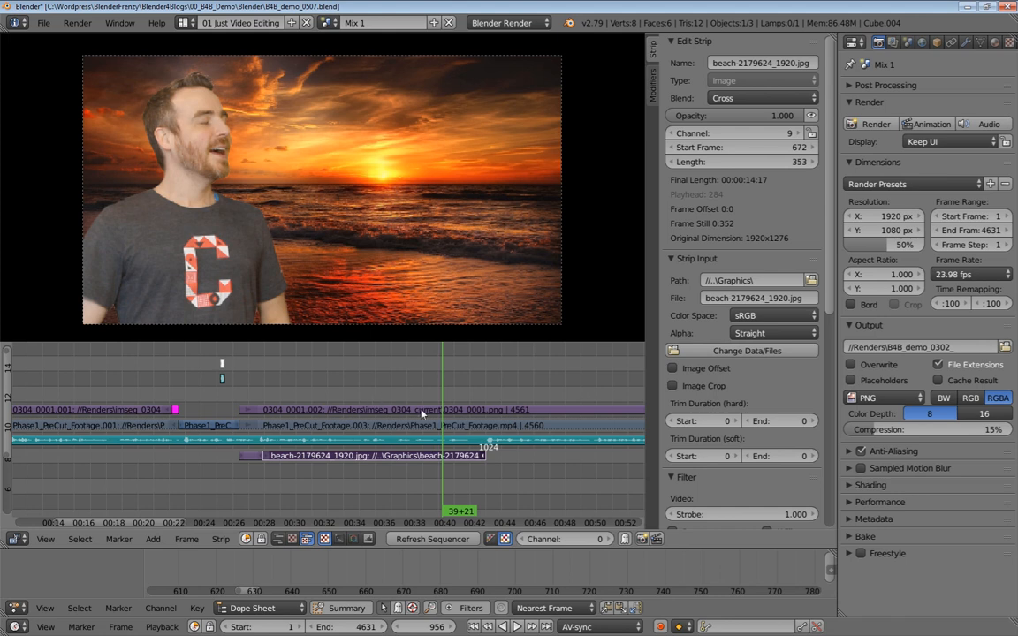
# Save the current file over the existing B4B_demo_0507.blend
pyautogui.scroll(-2, 411, 411)
pyautogui.moveTo(393, 435); pyautogui.dragTo(486, 452, button='middle')
pyautogui.hotkey('ctrl', 's')
pyautogui.click(486, 453)
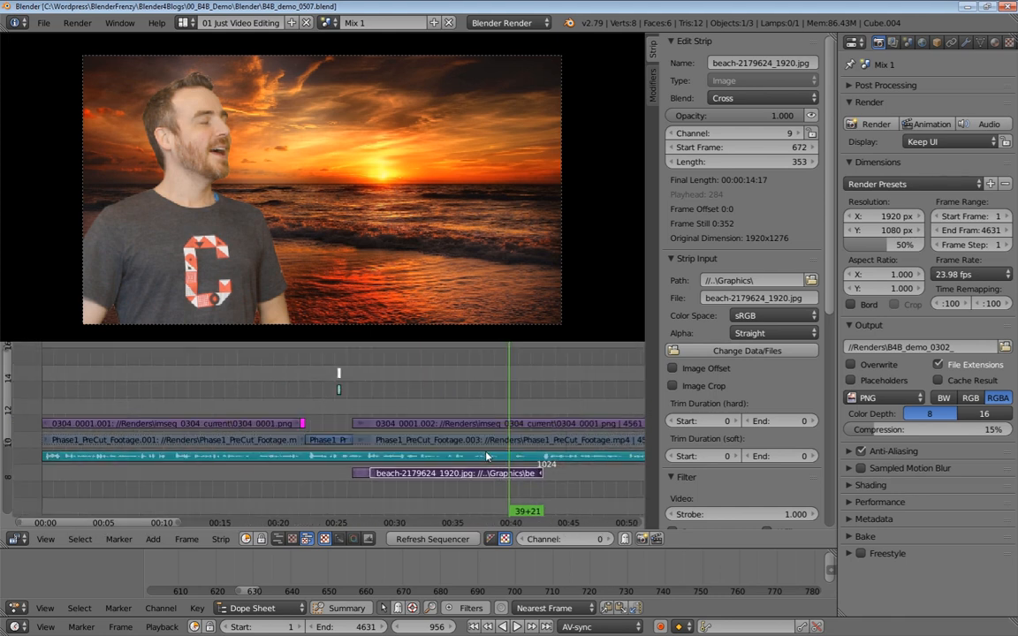
# Play back the edit from about the 20-second mark through the sideways move and stop at frame 758
pyautogui.click(275, 401)
pyautogui.hotkey('alt', 'a')
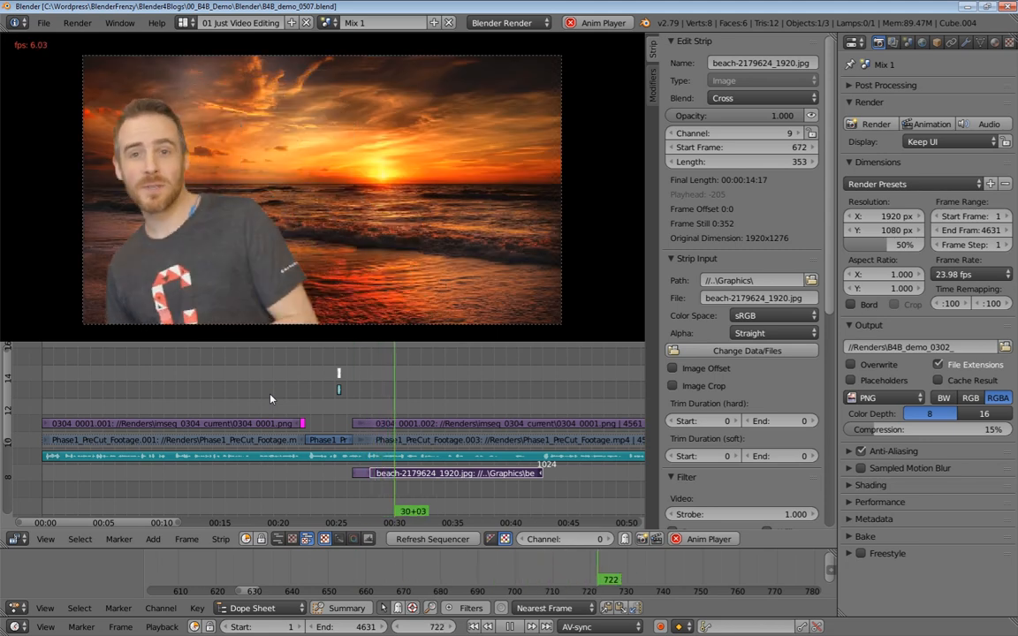
pyautogui.hotkey('alt', 'a')
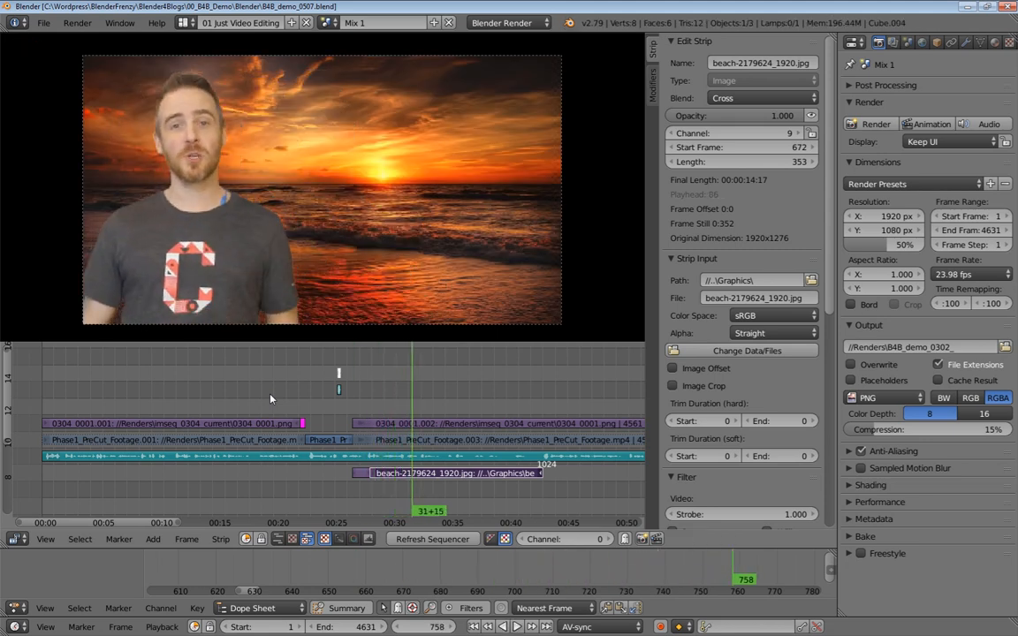